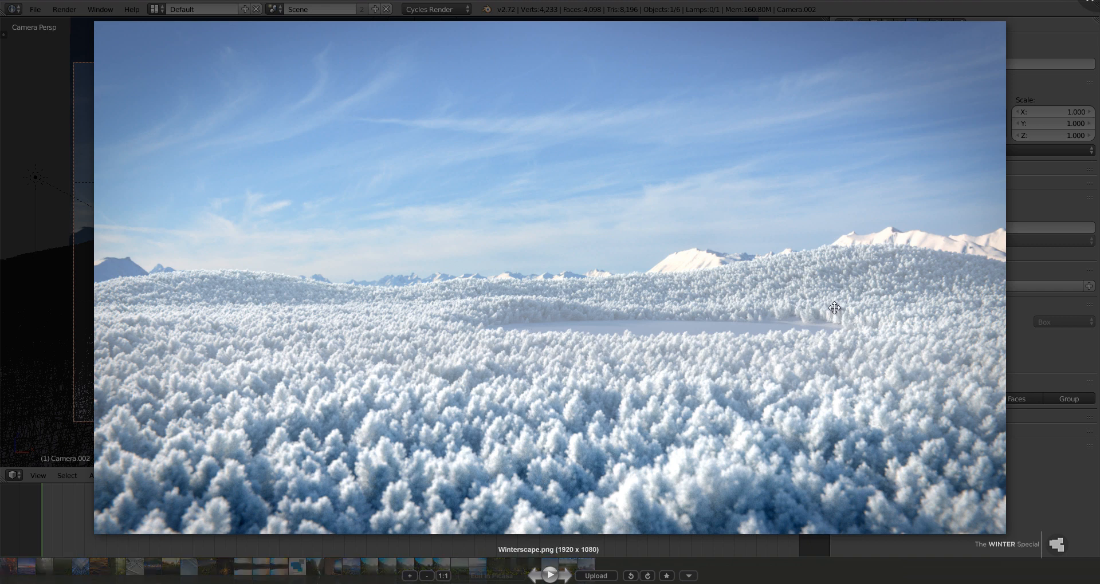
Examine the finished winter landscape render up close and the layout of the 3D scene behind it.
scroll(538, 312, up, 2)
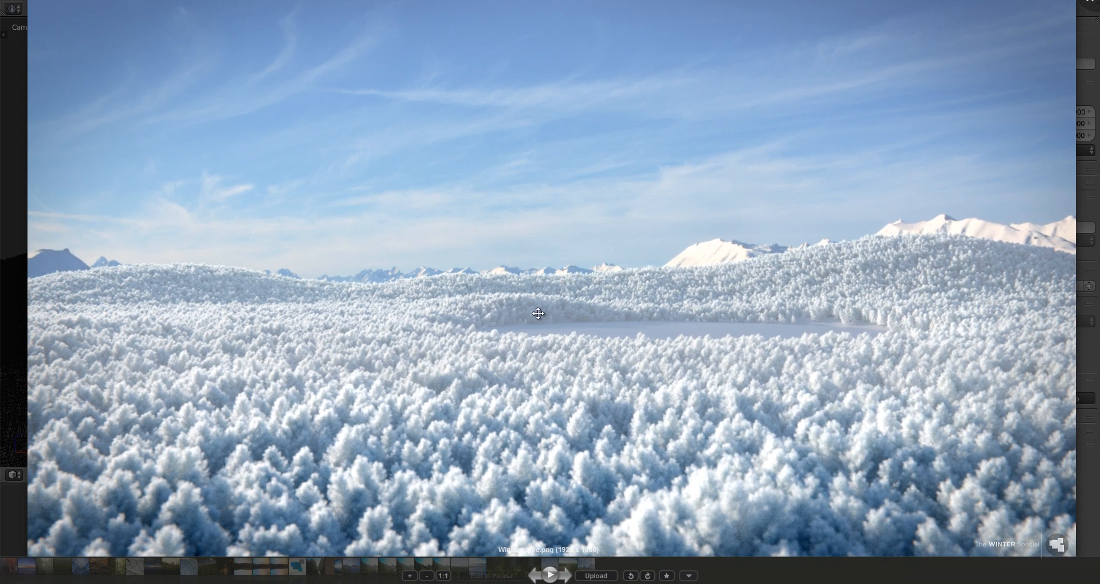
scroll(531, 319, down, 2)
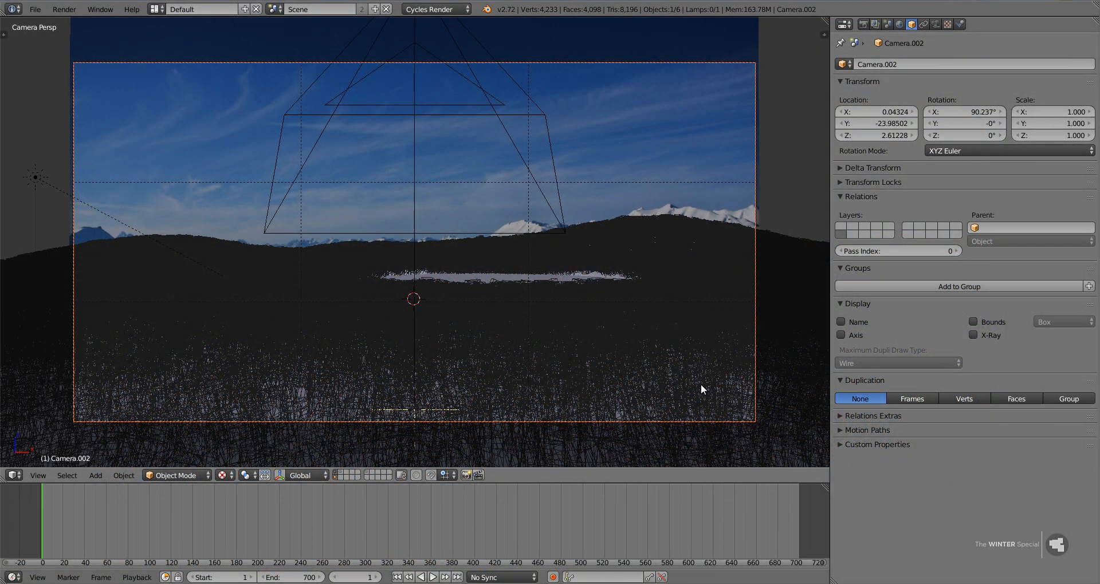
middle_drag(633, 261, 600, 276)
scroll(600, 276, down, 6)
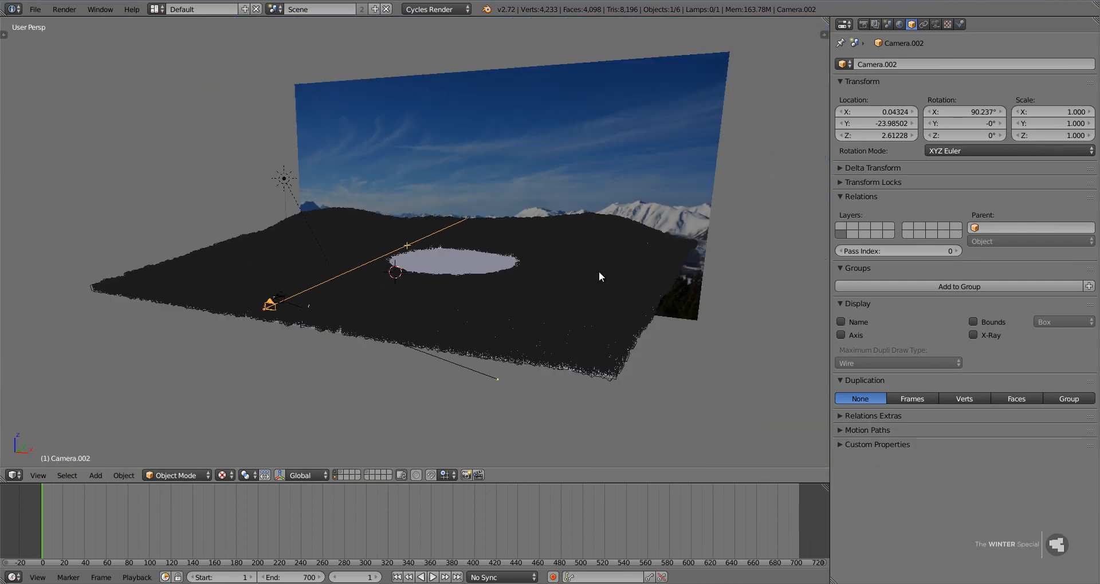
Try to move the sky and mountain backdrop plane freely.
right_click(626, 175)
key(g)
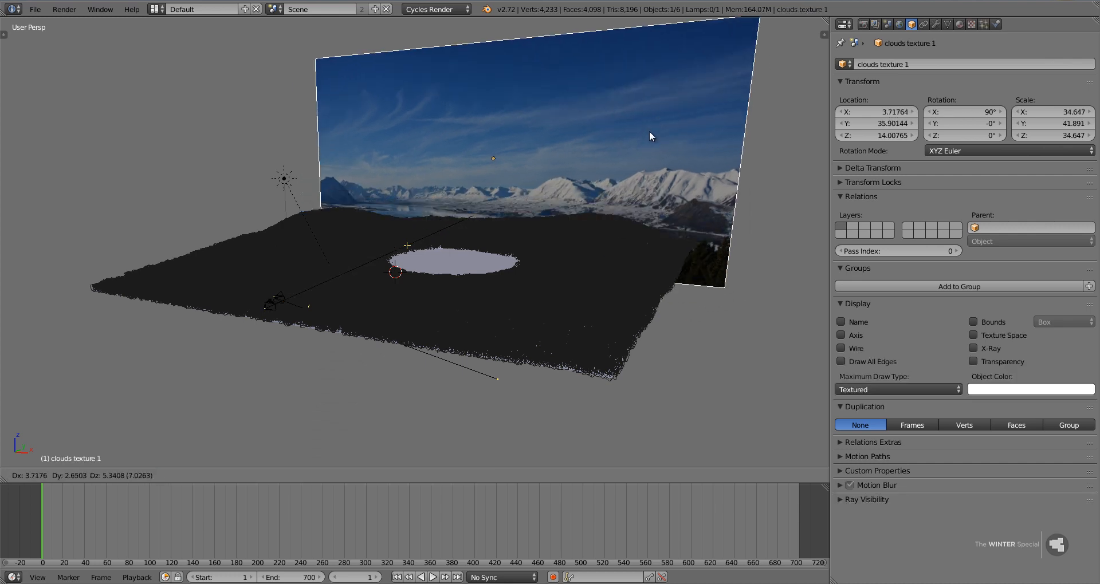
right_click(649, 131)
Hide the tree particle system of the terrain plane in the viewport.
right_click(606, 344)
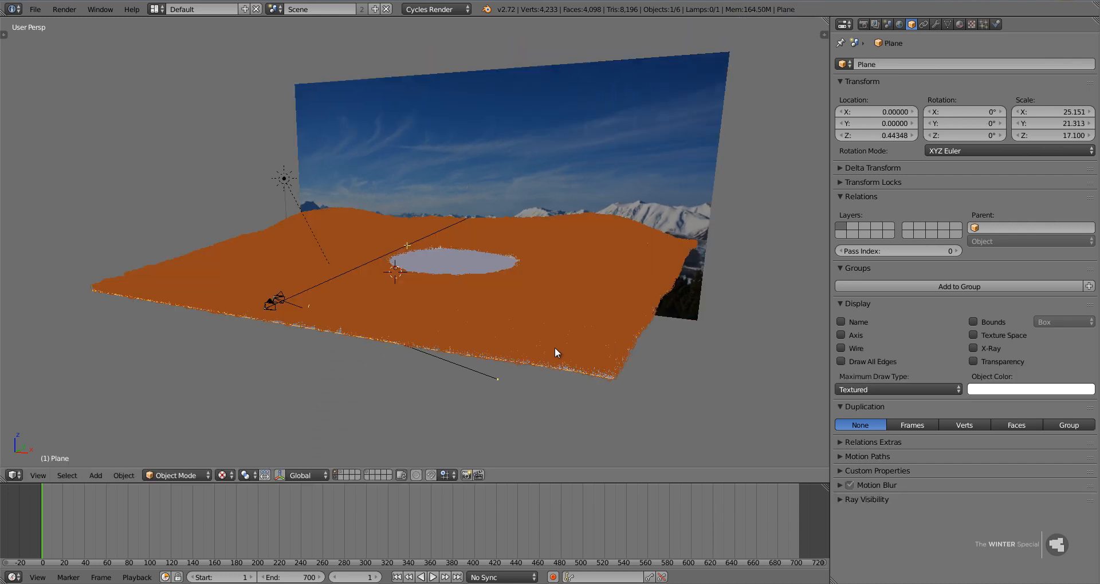
click(935, 24)
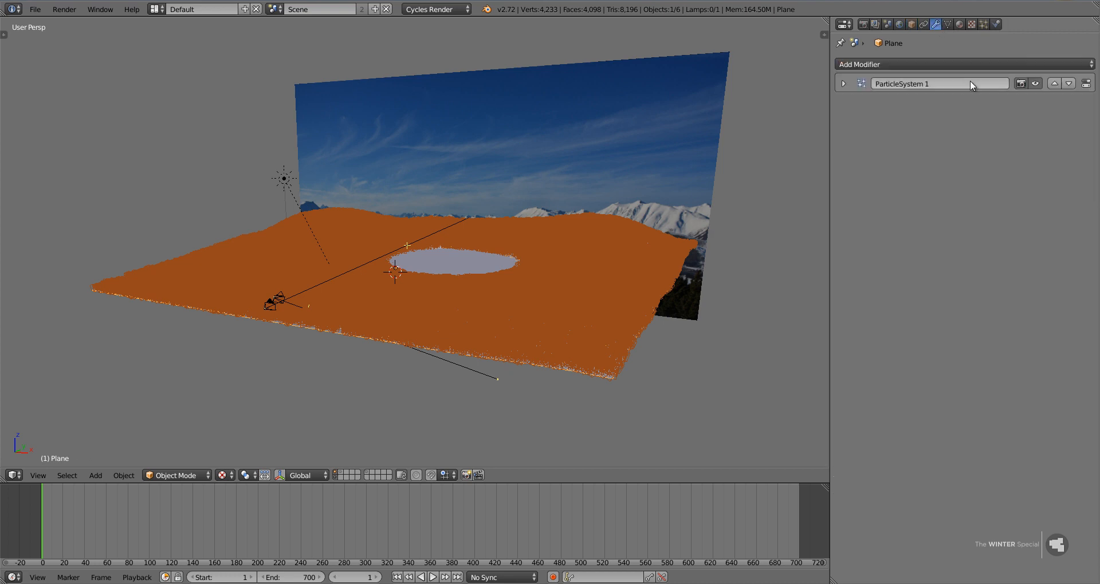
click(1034, 84)
click(1034, 84)
click(1034, 83)
Try to move the flat lake plane freely, and also only along the Z axis.
right_click(471, 266)
scroll(471, 266, up, 5)
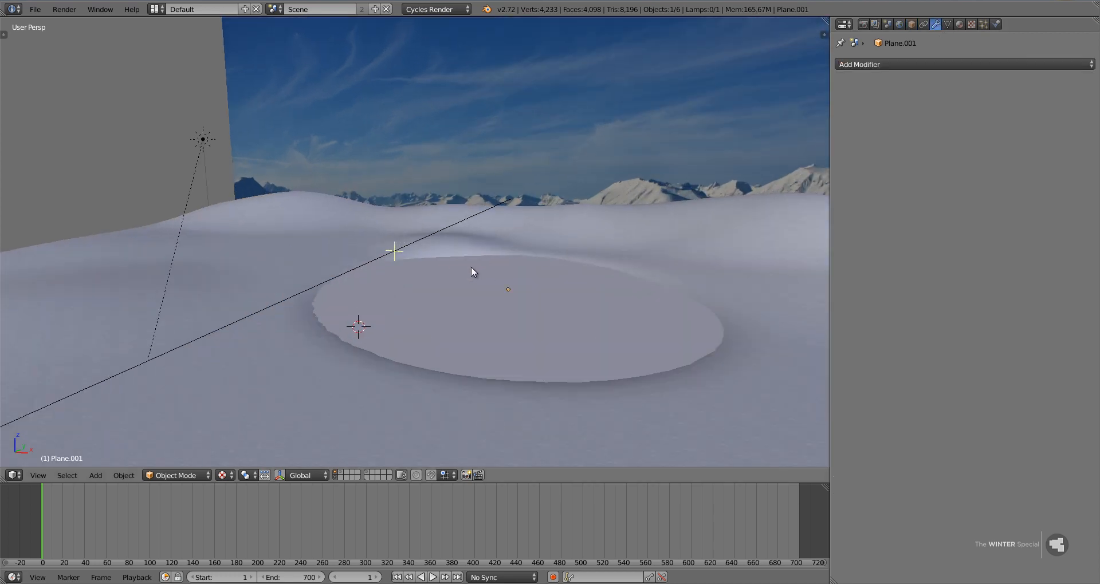
key(g)
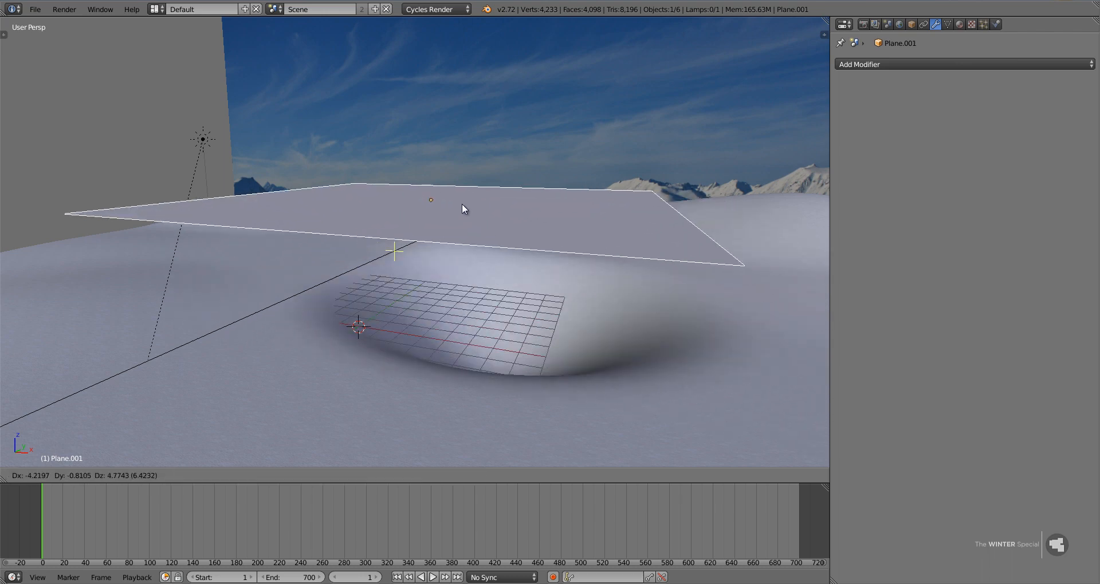
right_click(545, 156)
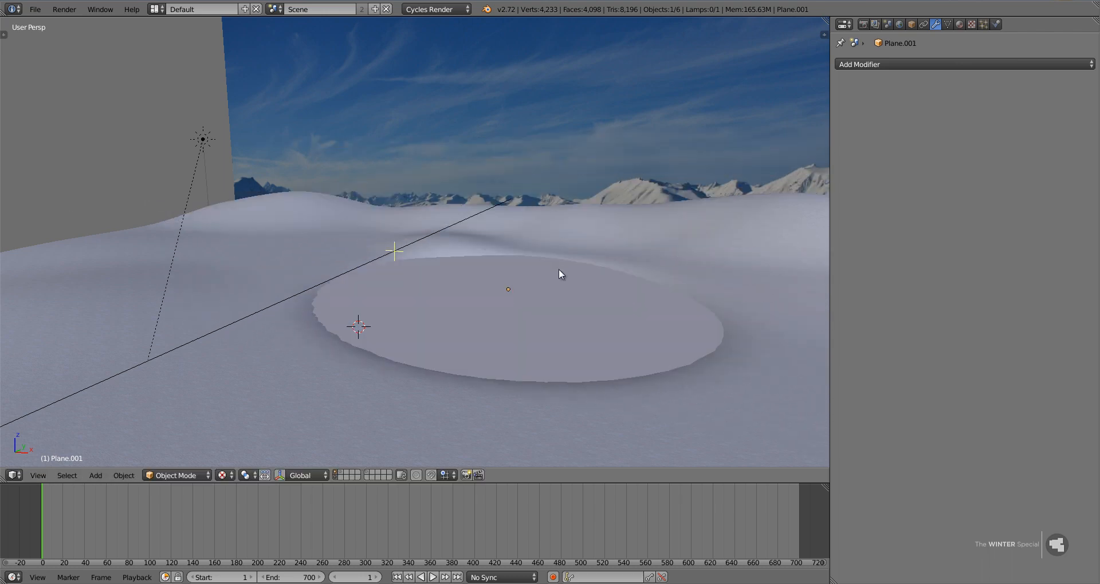
key(g)
key(z)
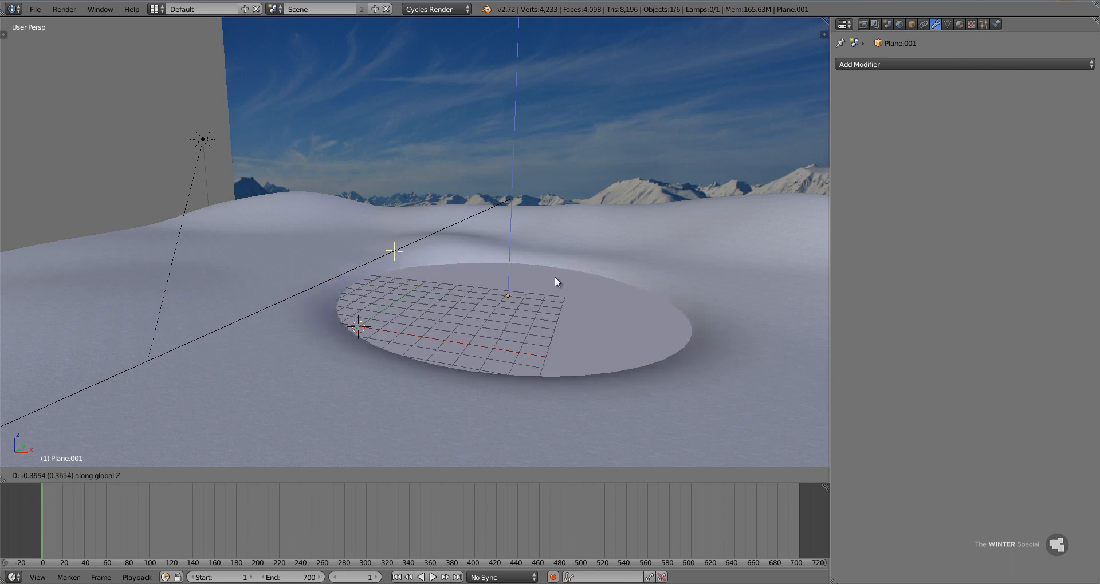
click(554, 277)
Try to raise a vertex on the terrain's distant hill along Z with smooth proportional editing.
right_click(574, 242)
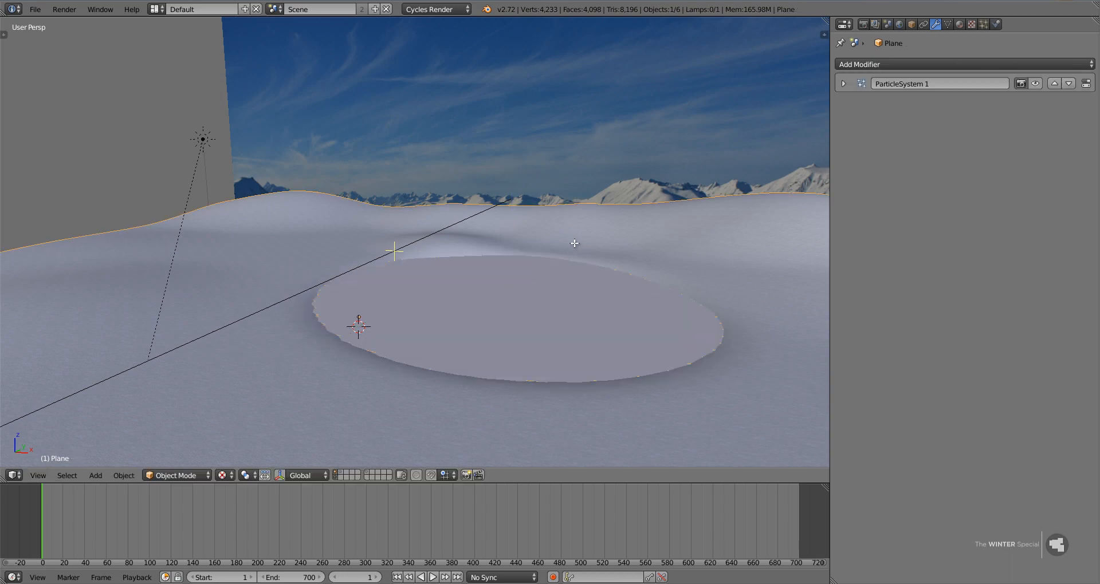
scroll(573, 243, down, 4)
key(Tab)
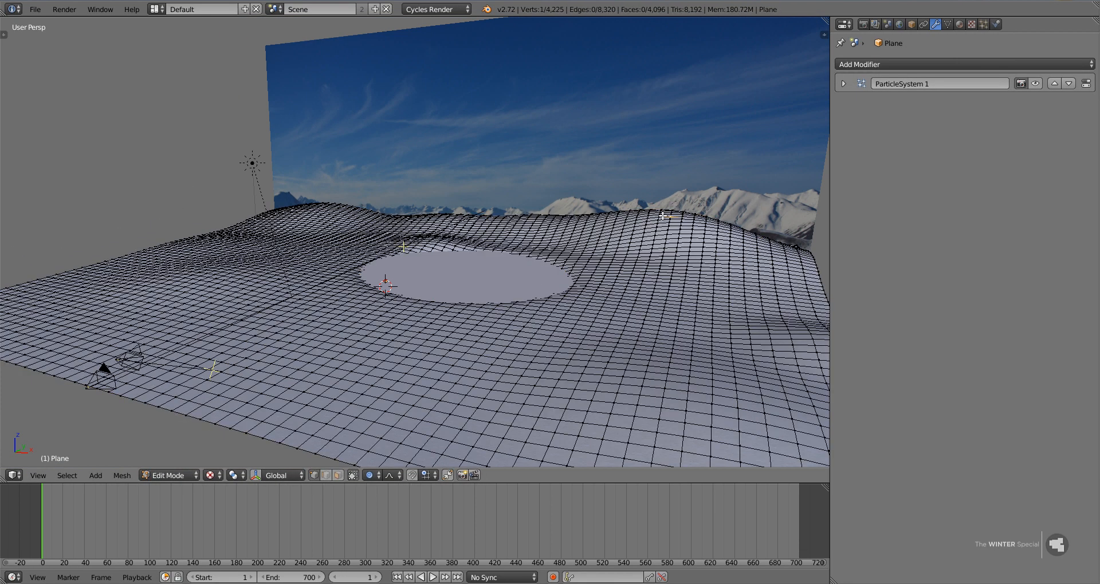
key(g)
key(z)
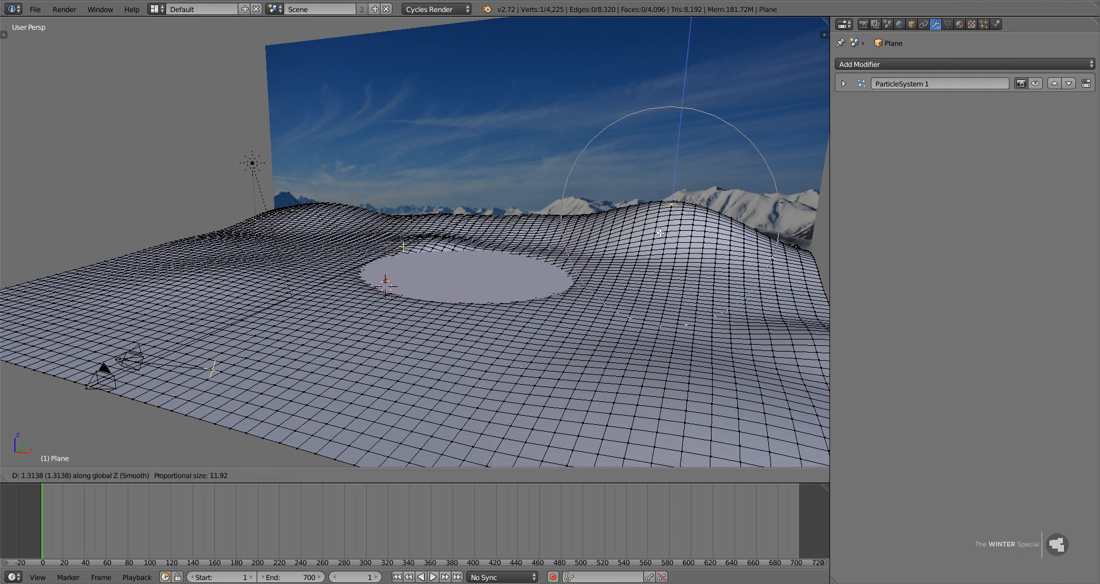
click(548, 227)
key(Tab)
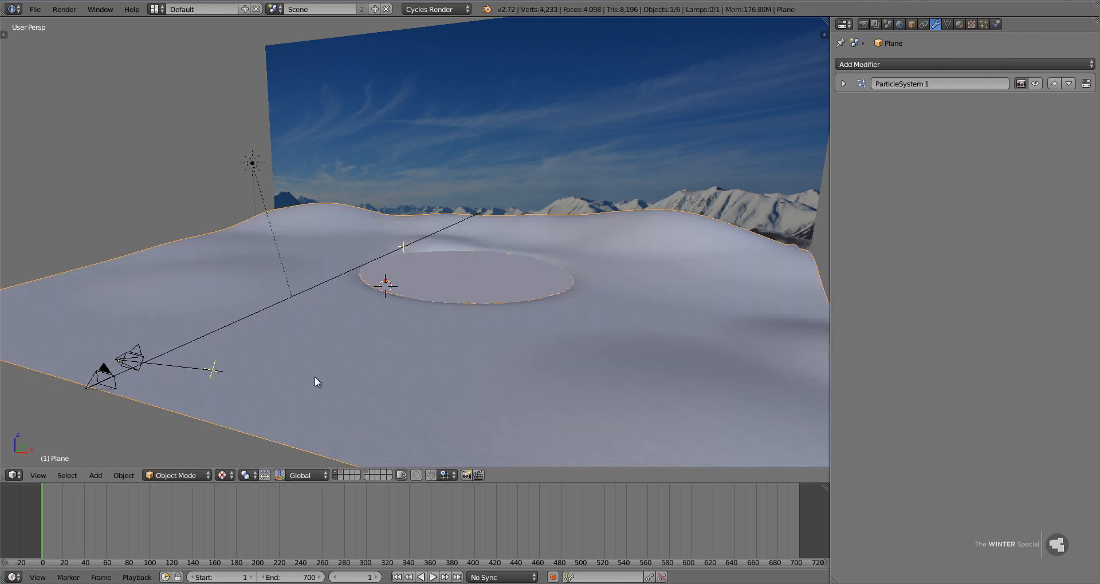
Select the sun lamp and inspect its lamp settings.
scroll(315, 375, down, 4)
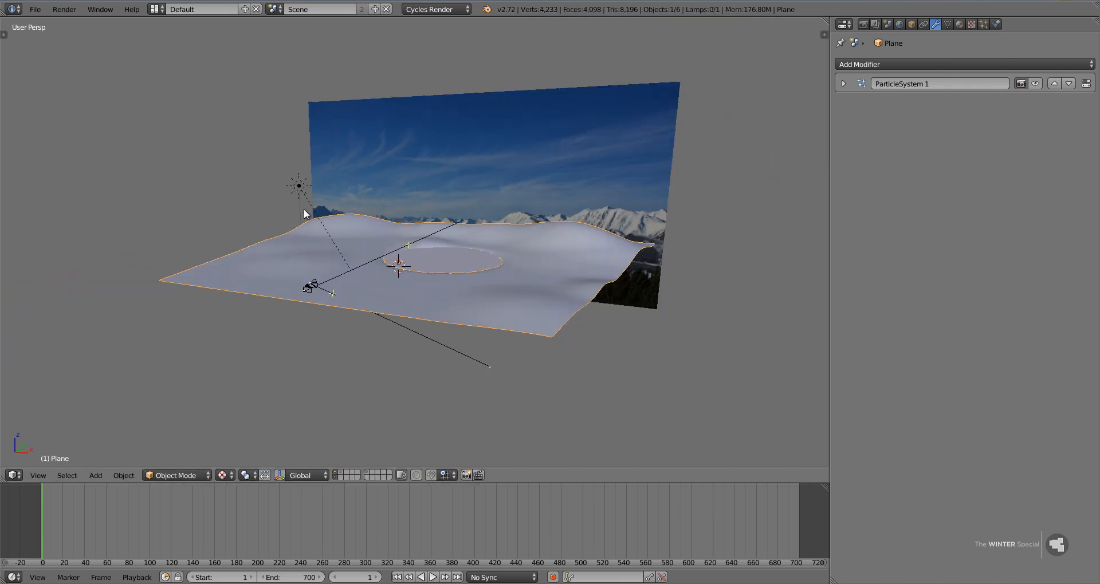
right_click(299, 187)
click(946, 24)
click(936, 24)
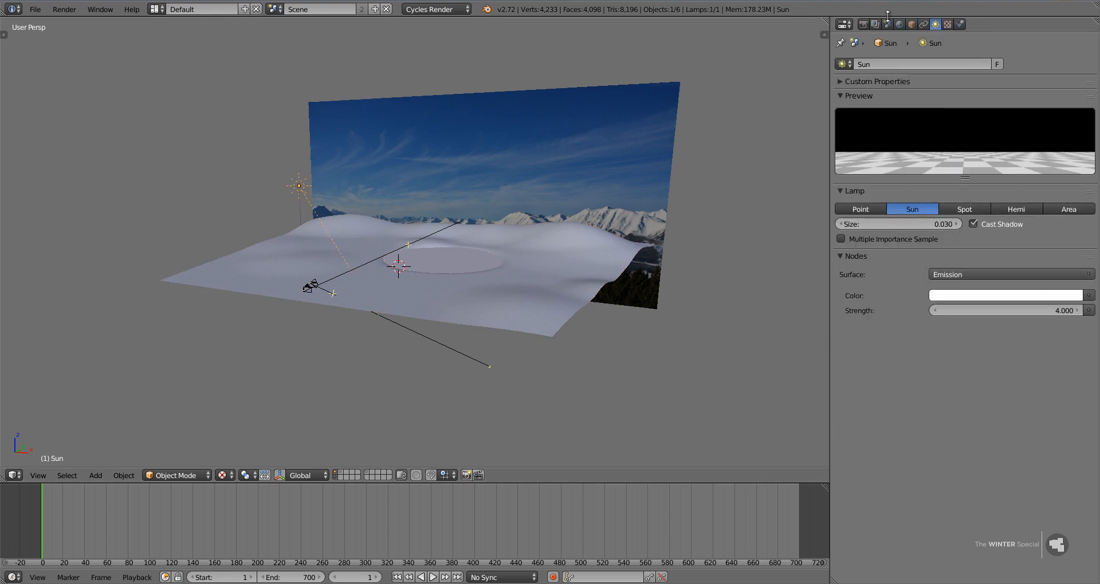
Show the terrain plane's particle system in the viewport again.
right_click(499, 259)
right_click(529, 262)
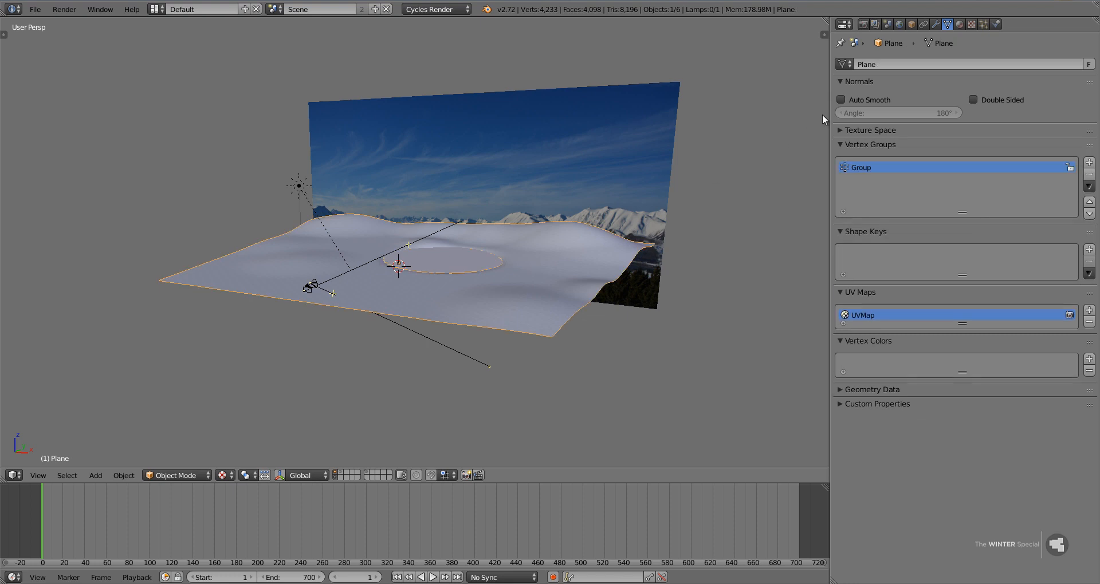
click(935, 25)
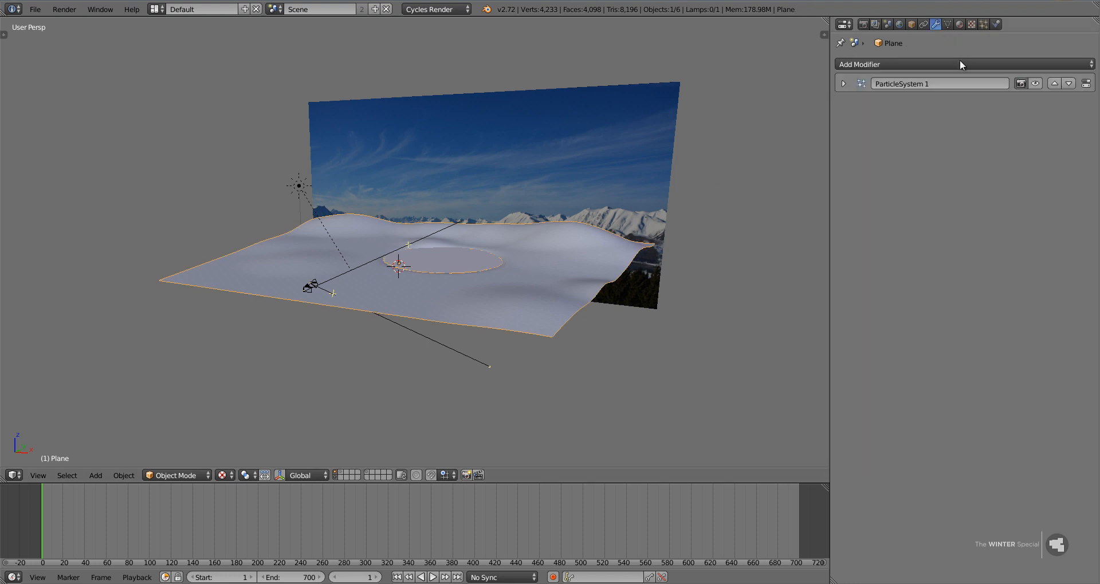
click(1034, 84)
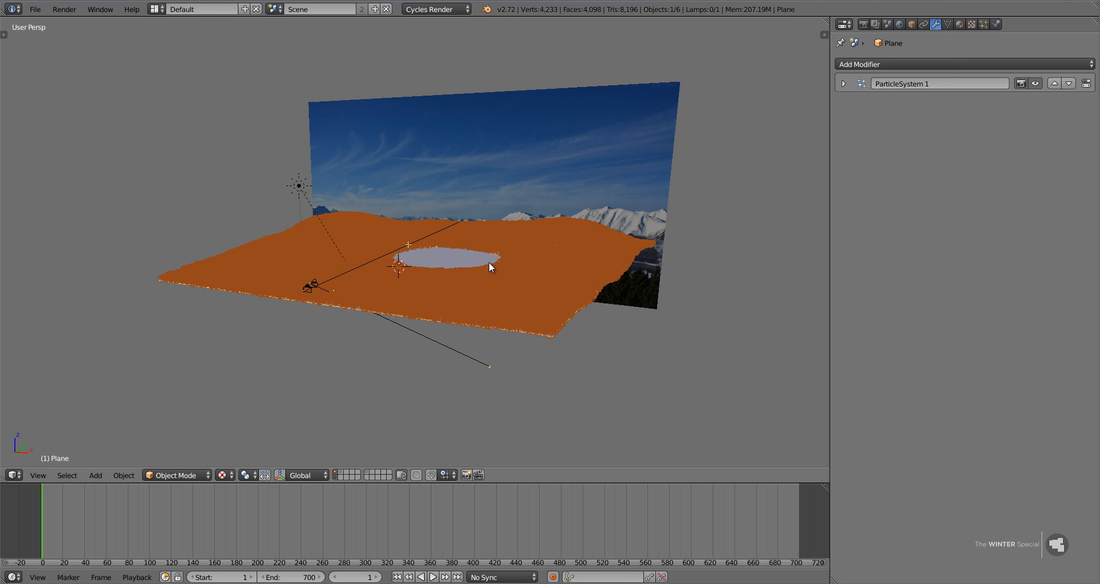
Check the Blender version on the splash screen.
click(486, 9)
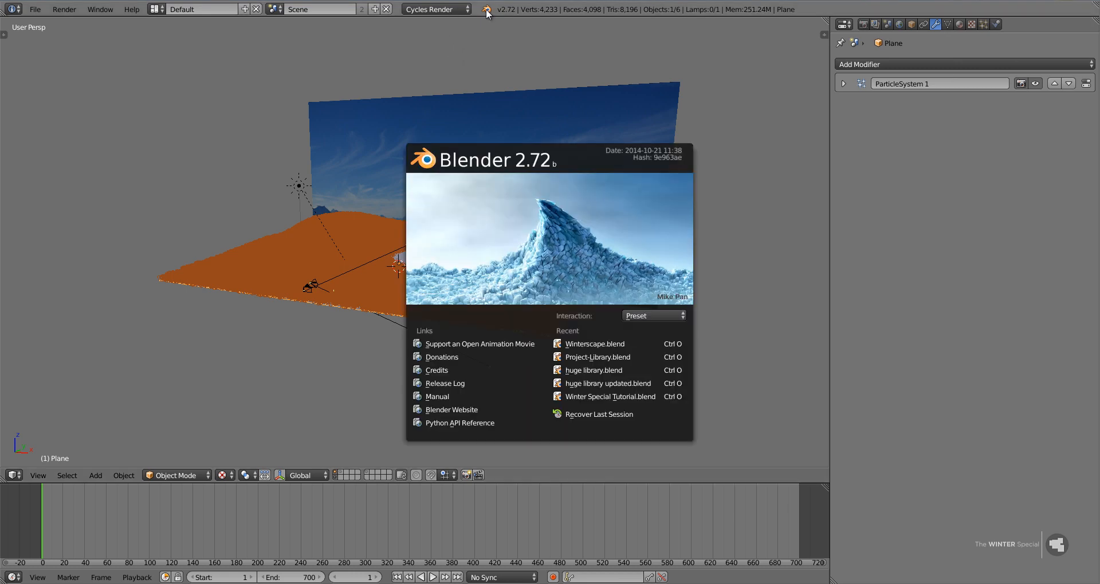
click(574, 12)
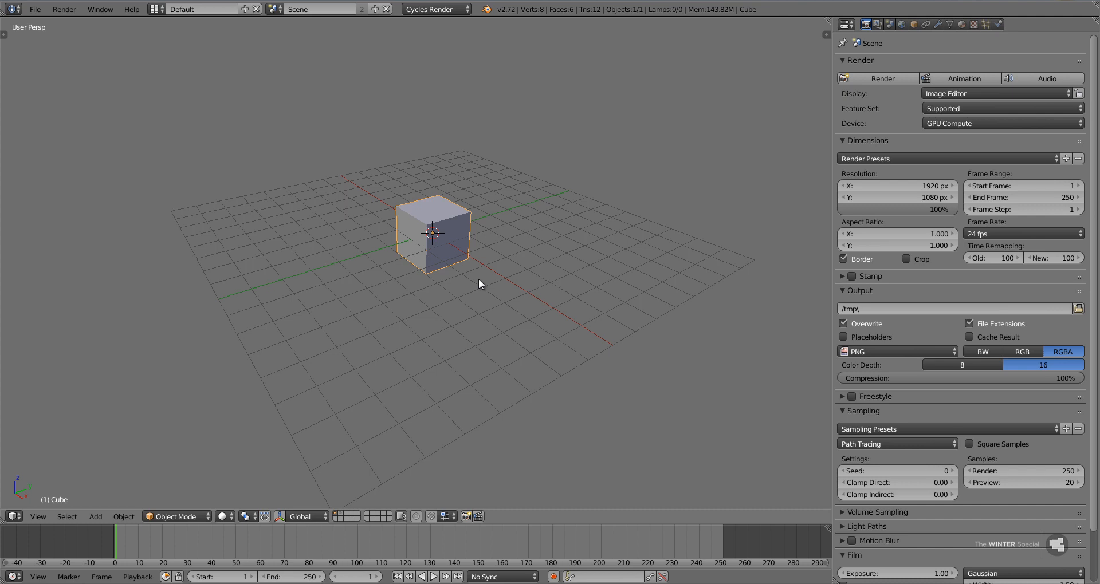
Delete the default cube and add a mesh plane in its place.
key(x)
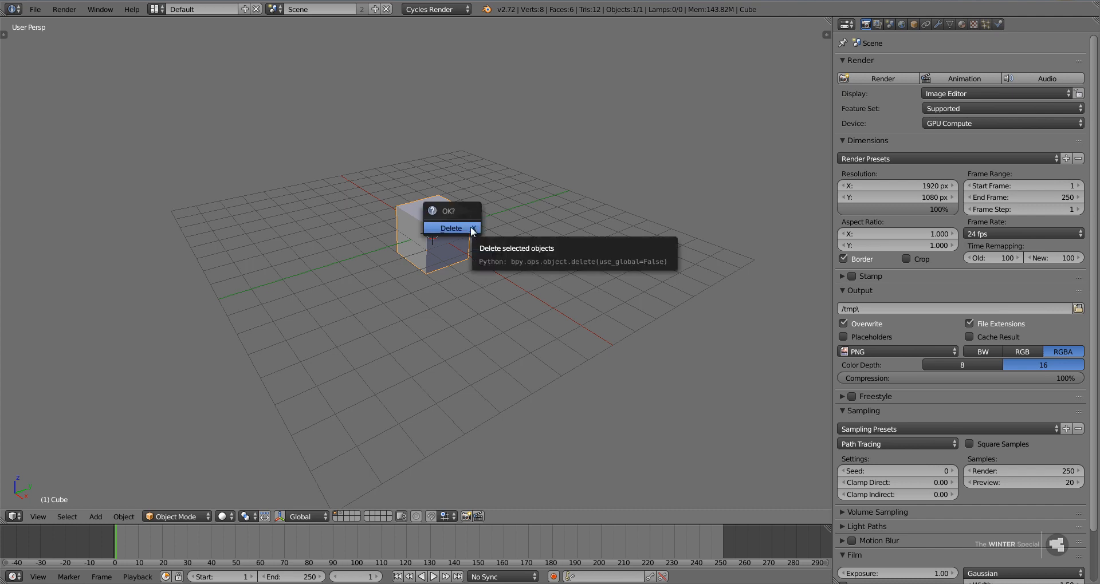
click(472, 228)
key(shift+a)
mouse_move(470, 227)
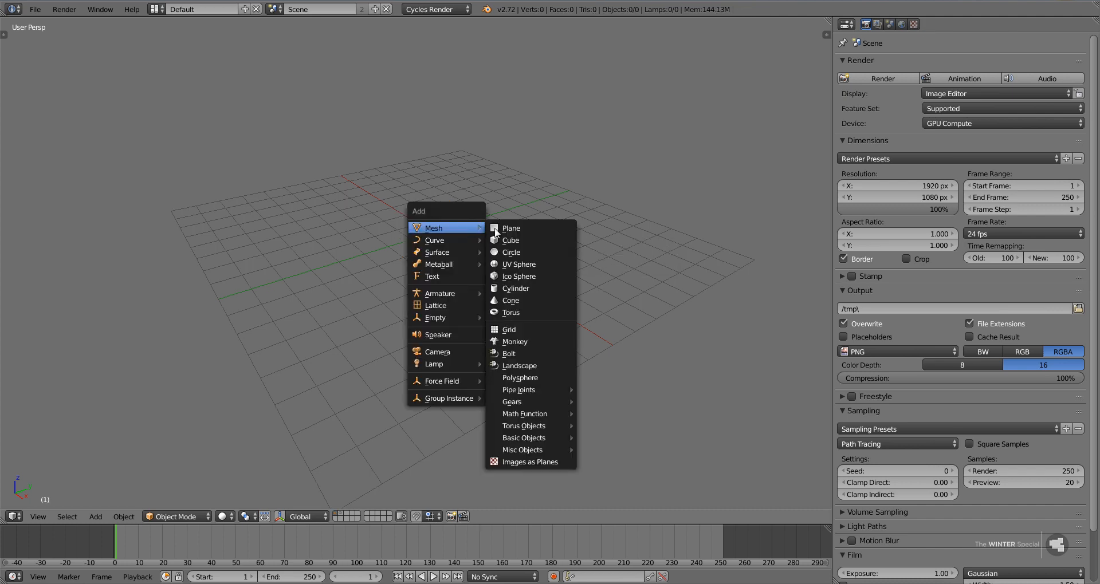
click(523, 229)
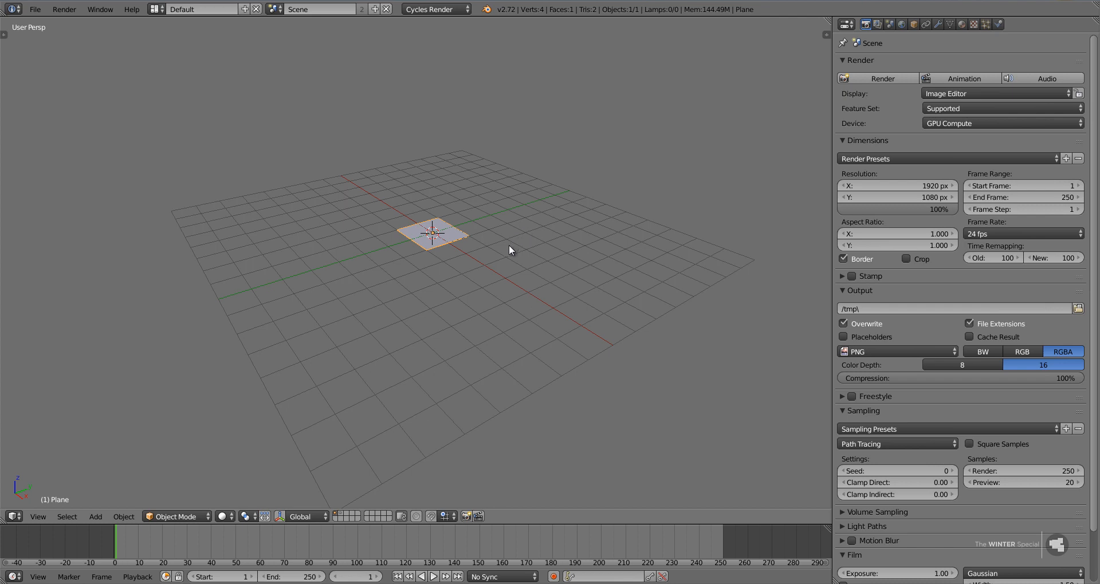
Scale the plane uniformly by a factor of 15.
text(s15)
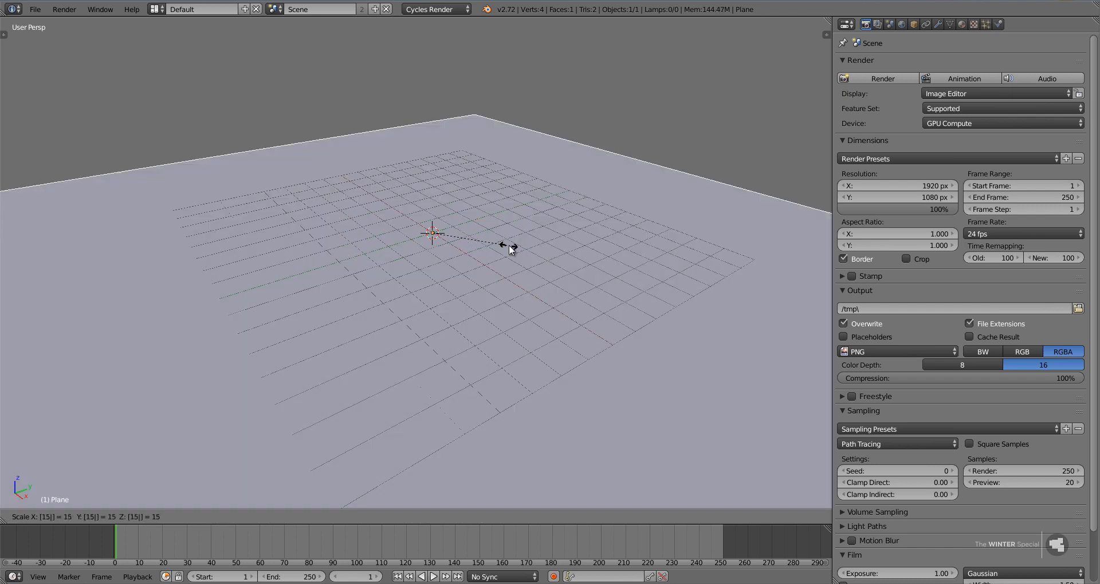
key(Return)
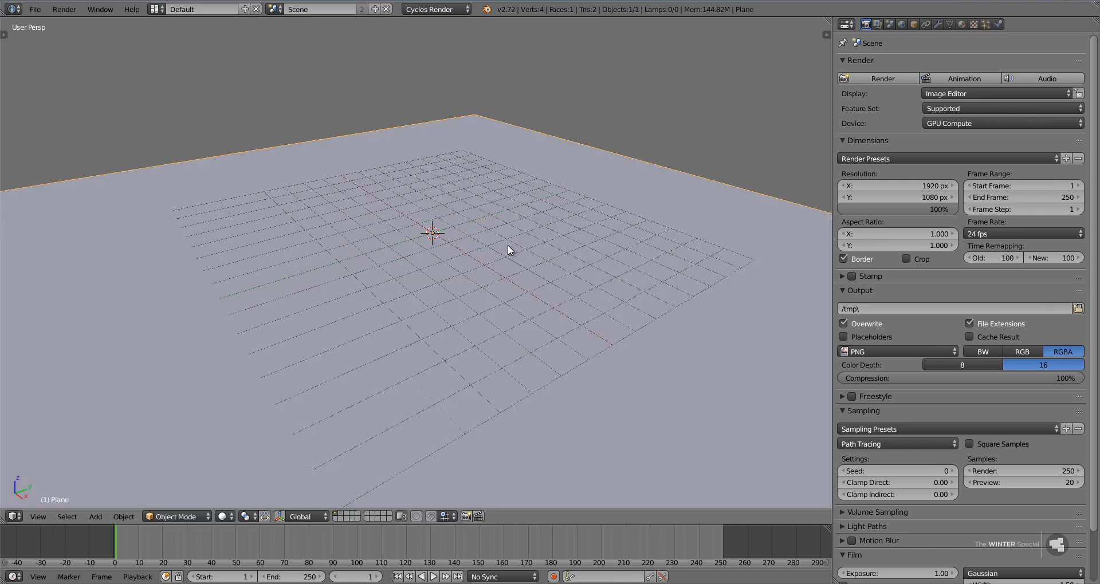
Stretch the plane along the X axis by a factor of about 1.14.
scroll(507, 245, down, 5)
middle_drag(525, 254, 544, 248)
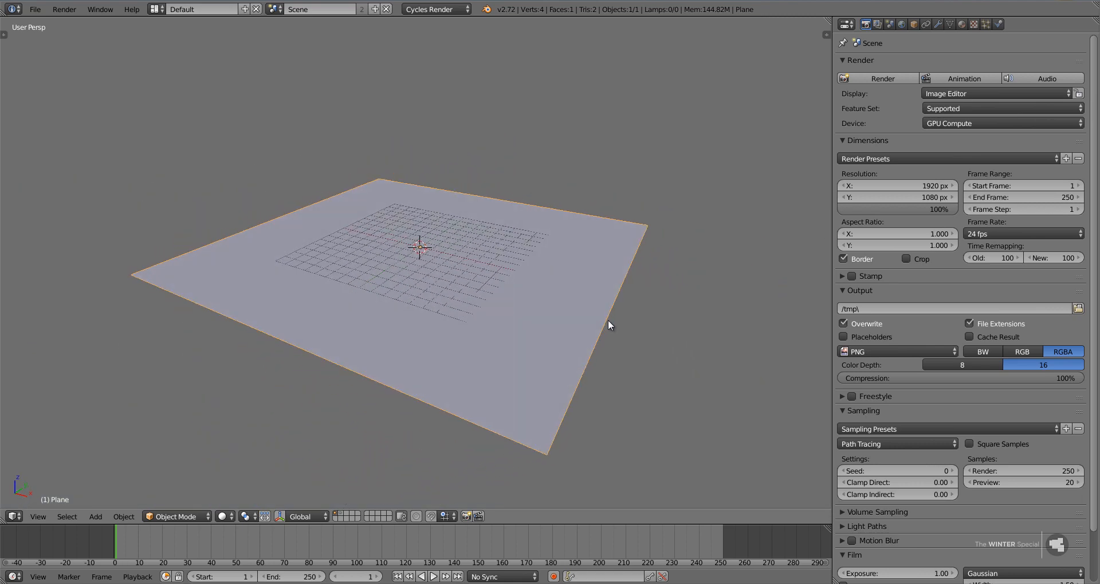
key(s)
key(x)
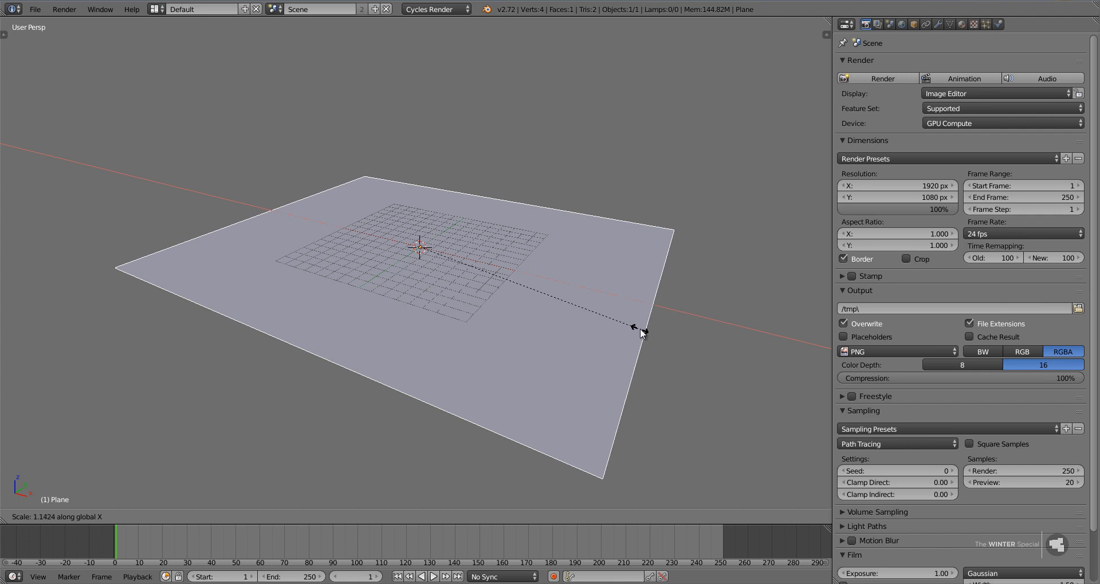
click(642, 329)
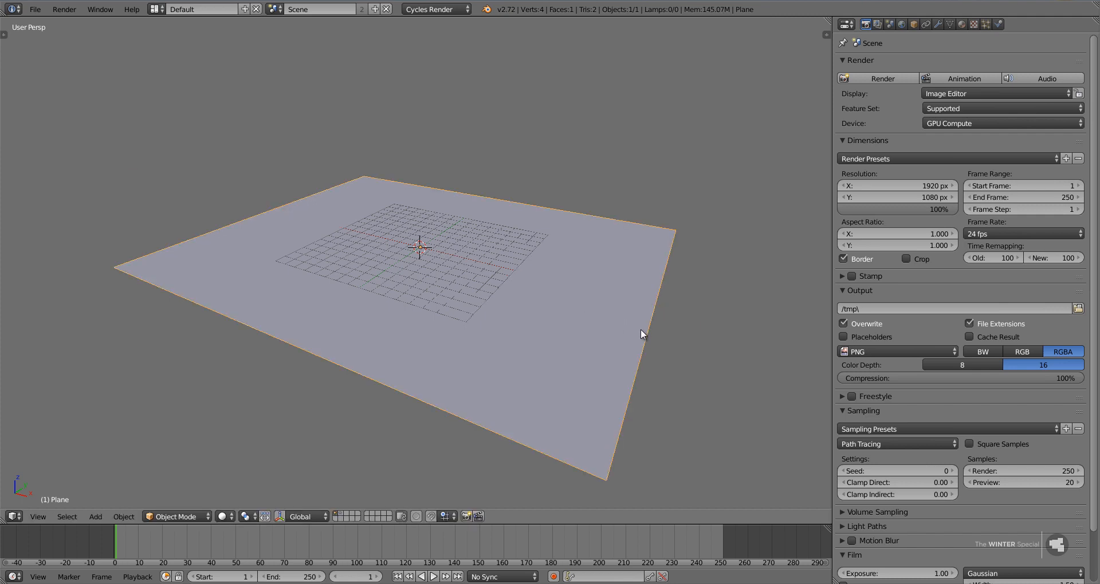
In Edit Mode, widen the plane's far edge by a factor of 1.3 so the plane becomes a trapezoid.
key(Tab)
right_click(629, 224)
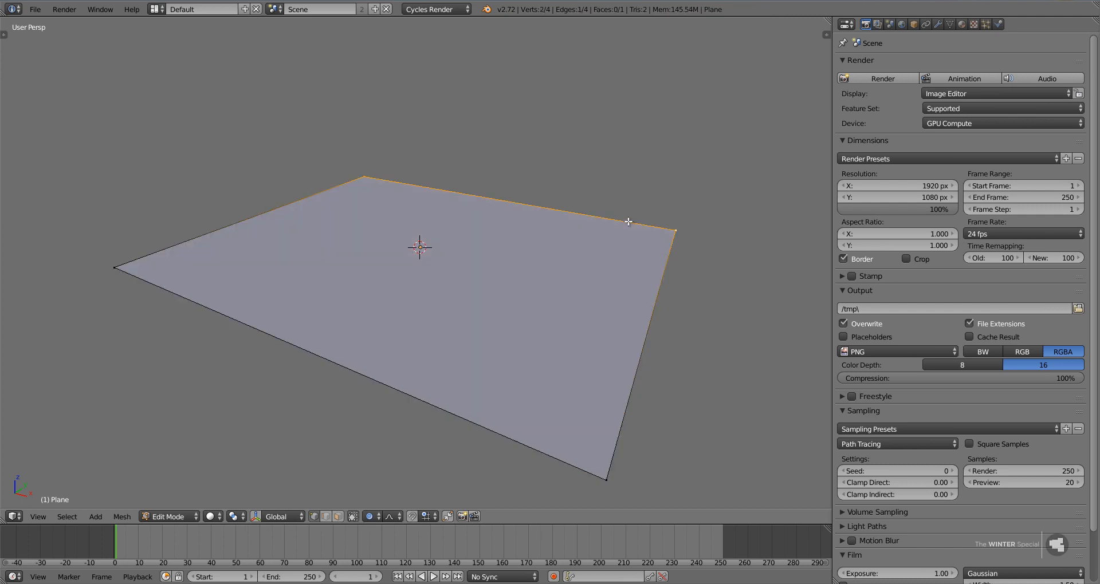
key(KP_7)
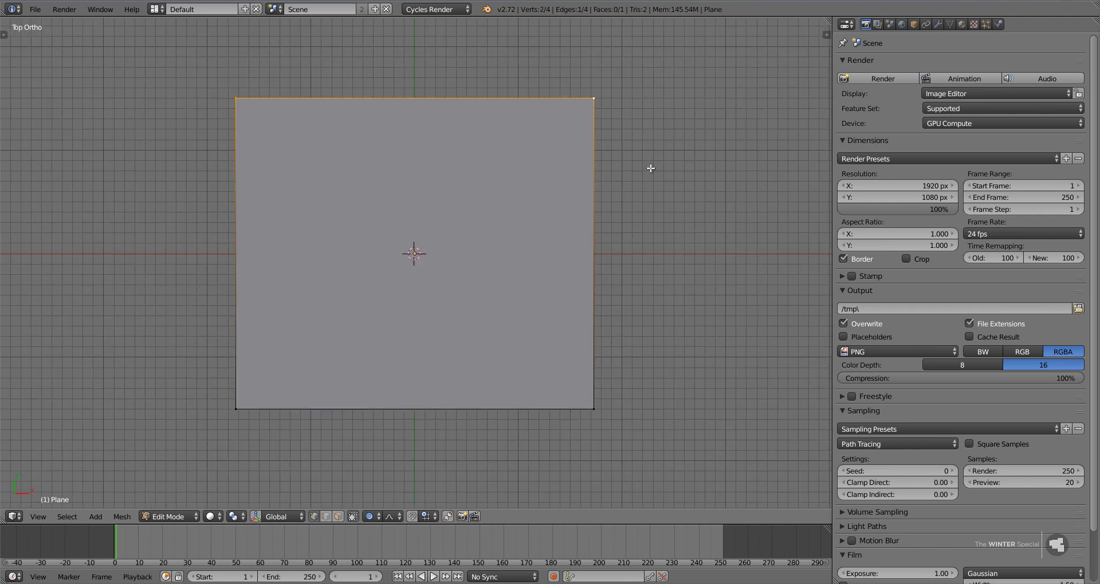
key(s)
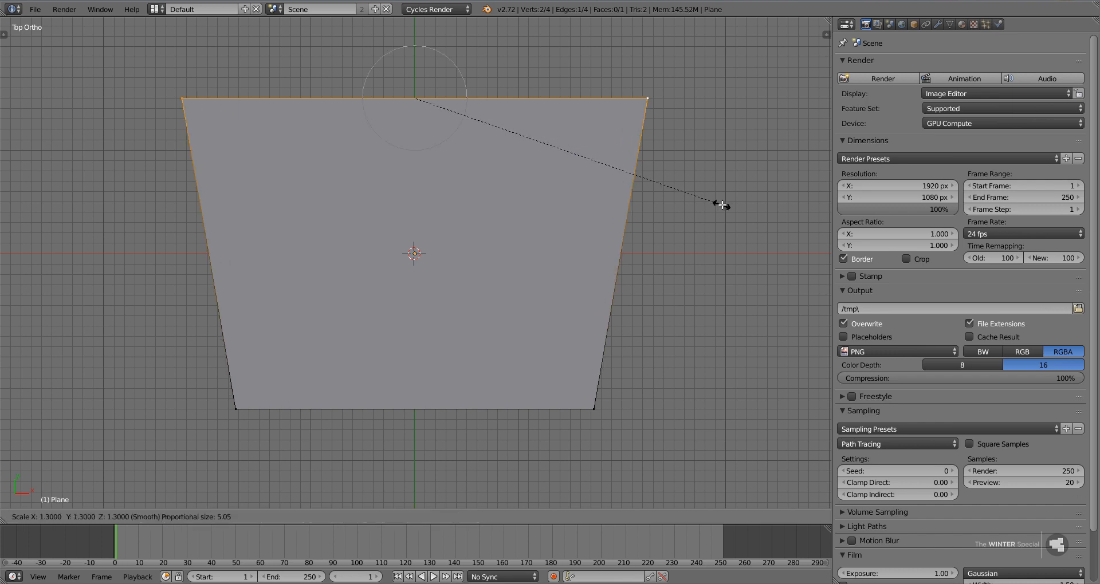
click(721, 205)
key(Tab)
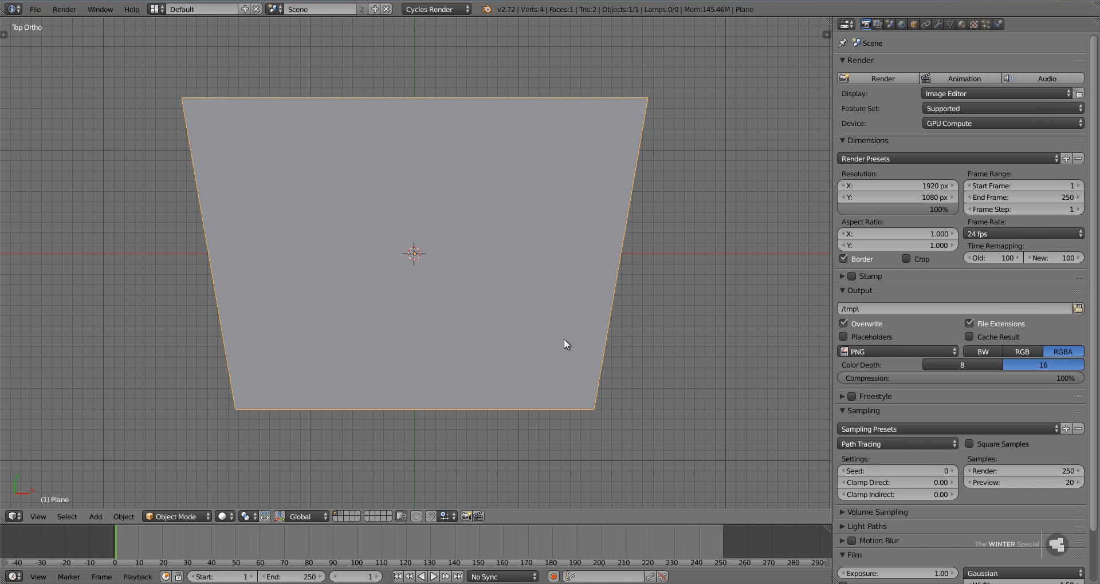
middle_drag(563, 338, 513, 240)
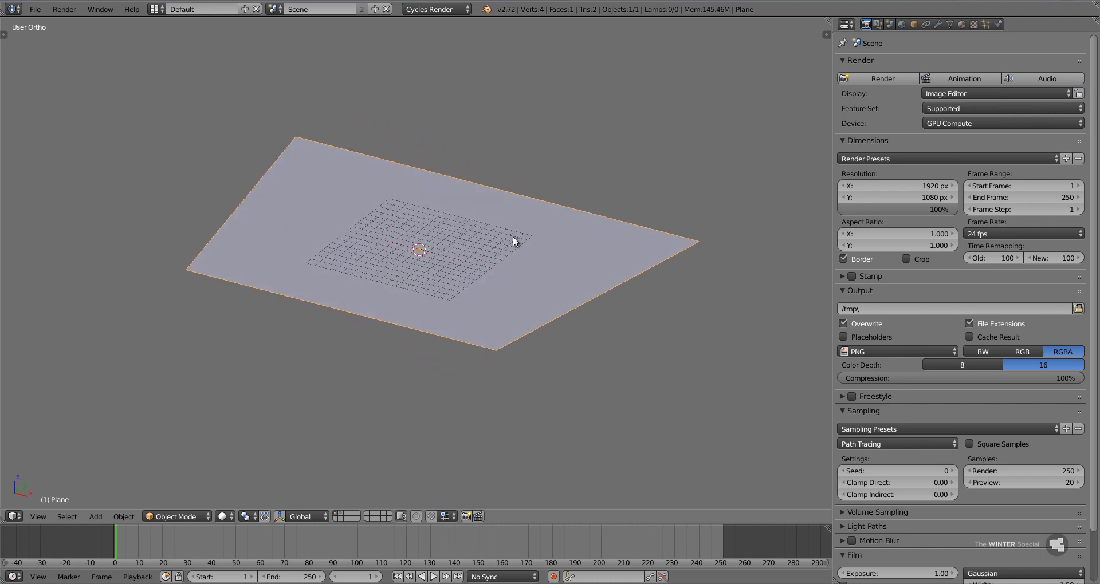
key(Tab)
key(a)
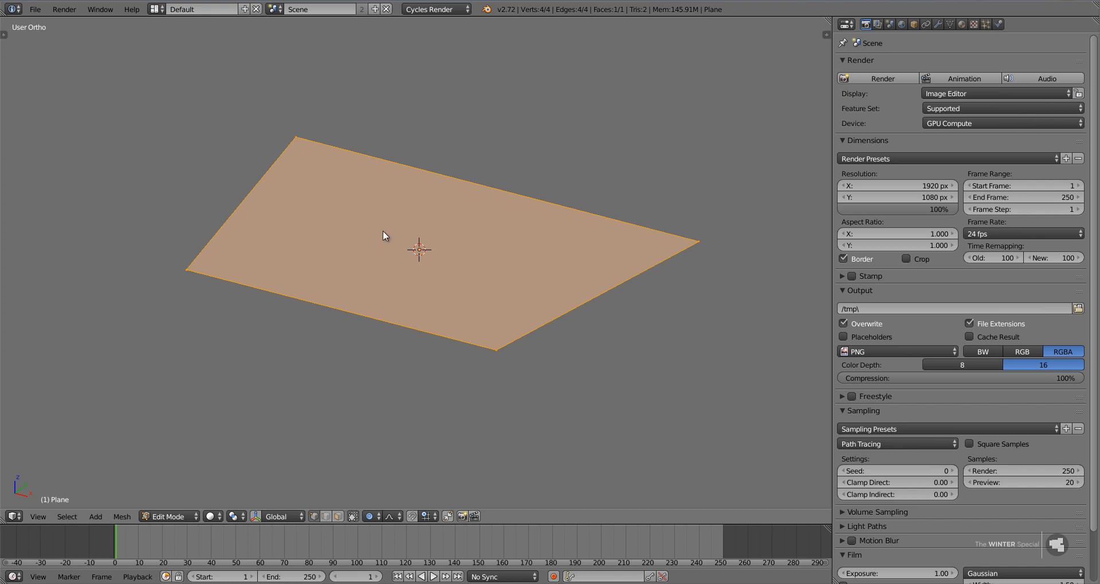
key(Tab)
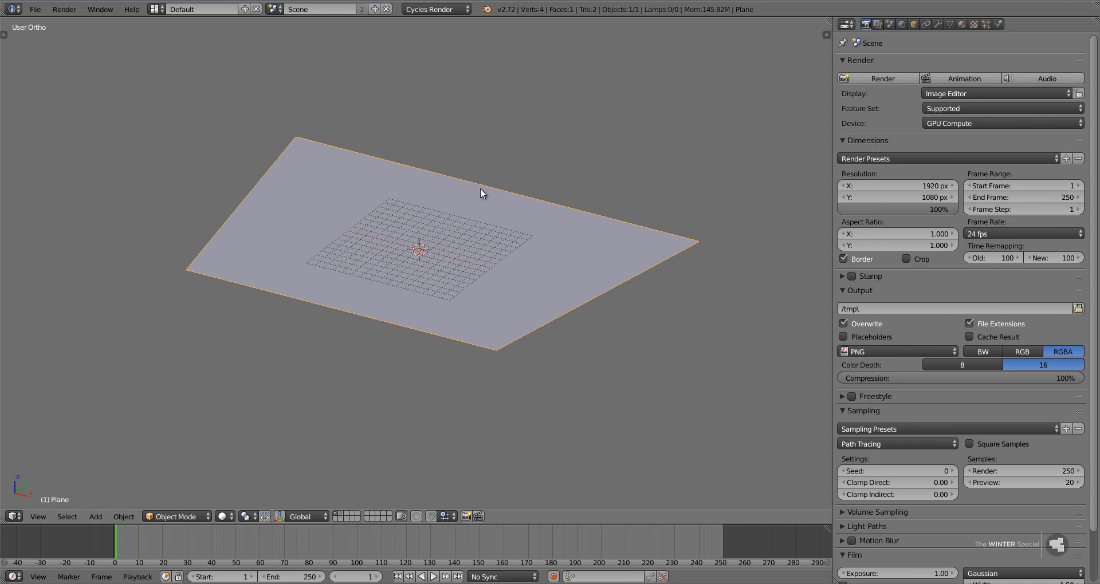
key(space)
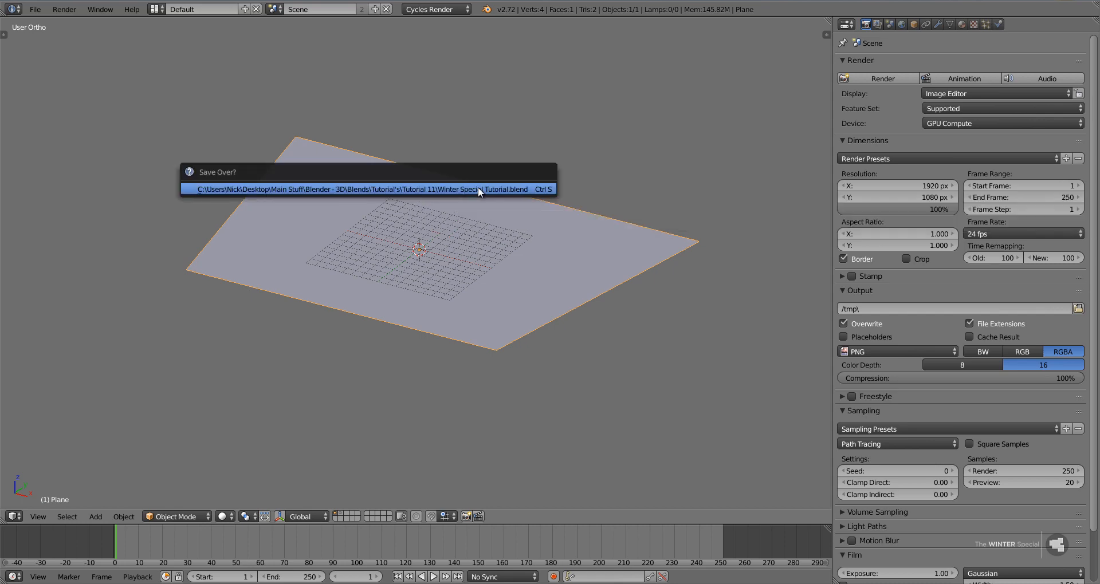
Find the Import Images as Planes add-on in the user preferences and check its details.
click(34, 10)
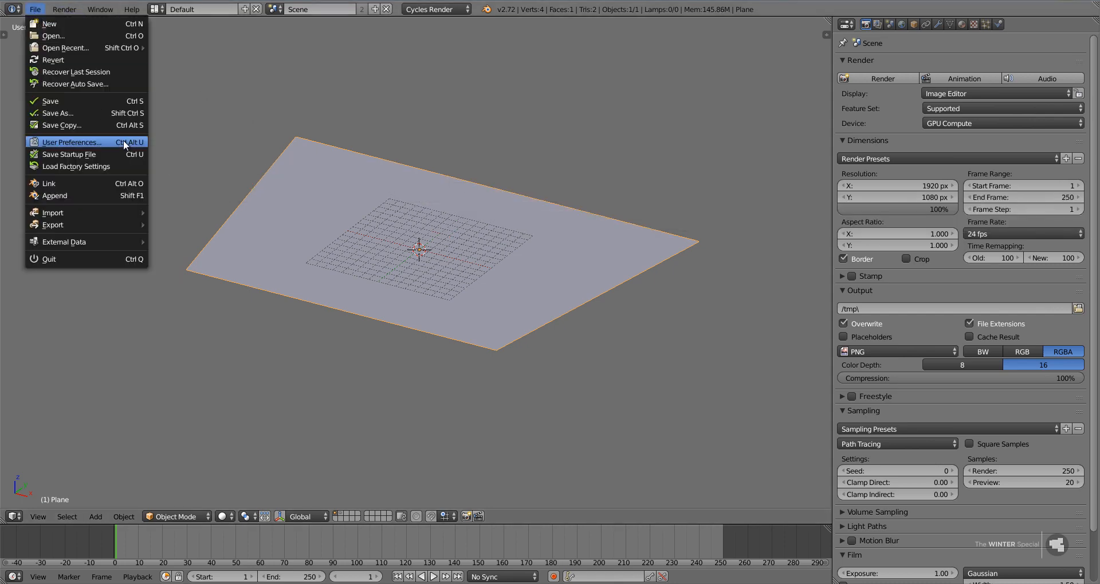
click(133, 141)
click(241, 21)
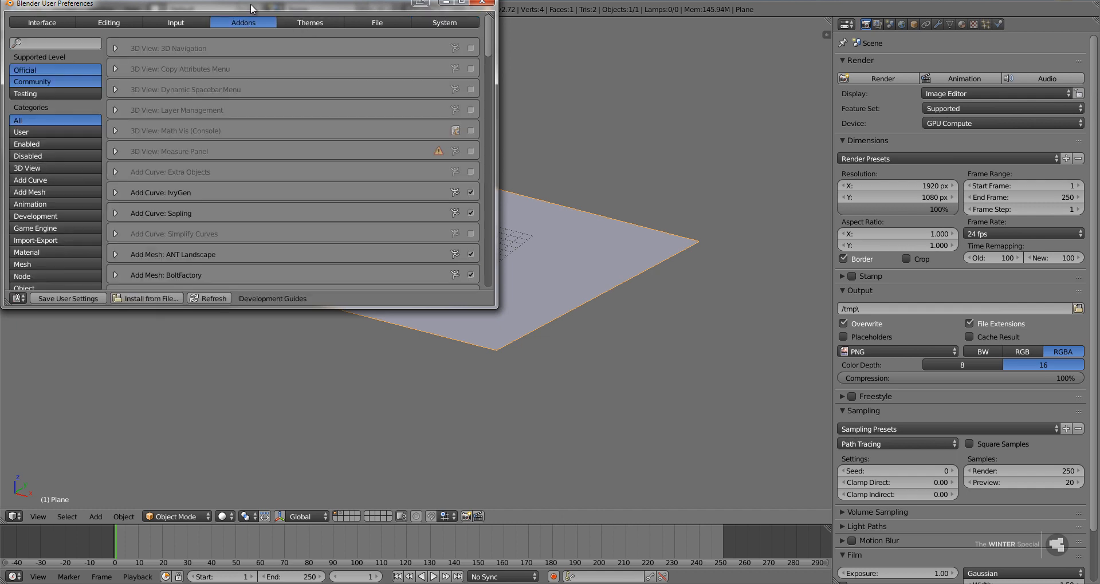
drag(252, 9, 419, 66)
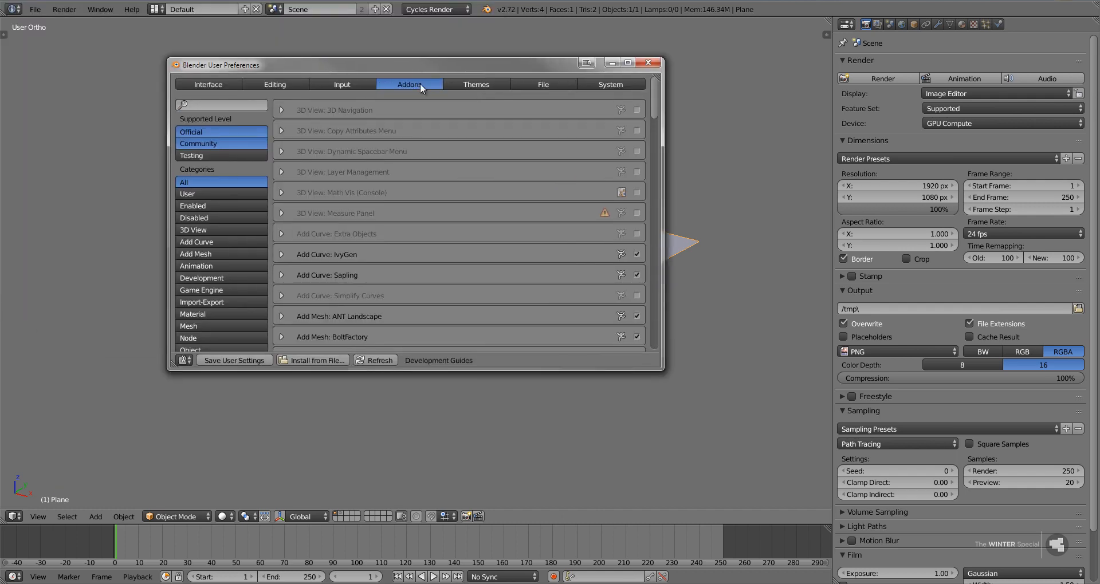
click(195, 104)
text(imag)
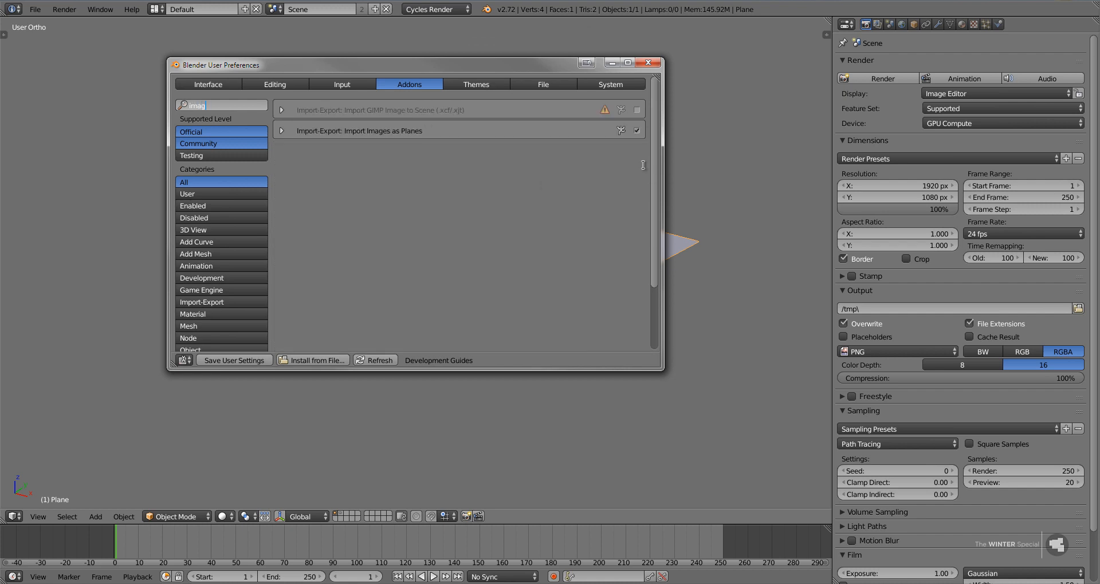
key(Return)
click(282, 130)
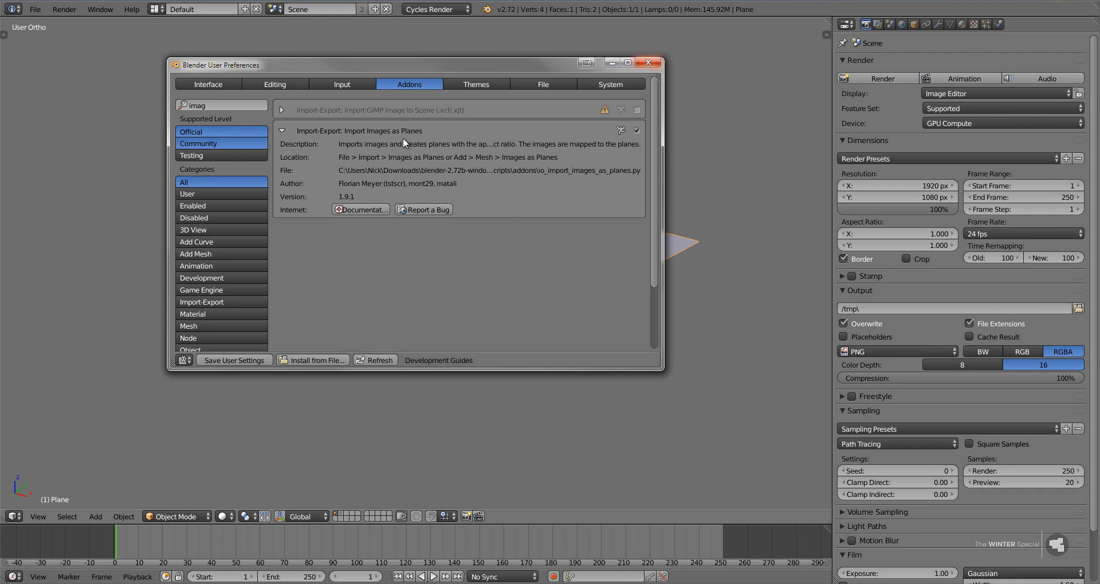
click(648, 63)
Import 1301076_85932214.jpg from the Skies folder as an image plane with an Emission material.
key(shift+a)
mouse_move(579, 254)
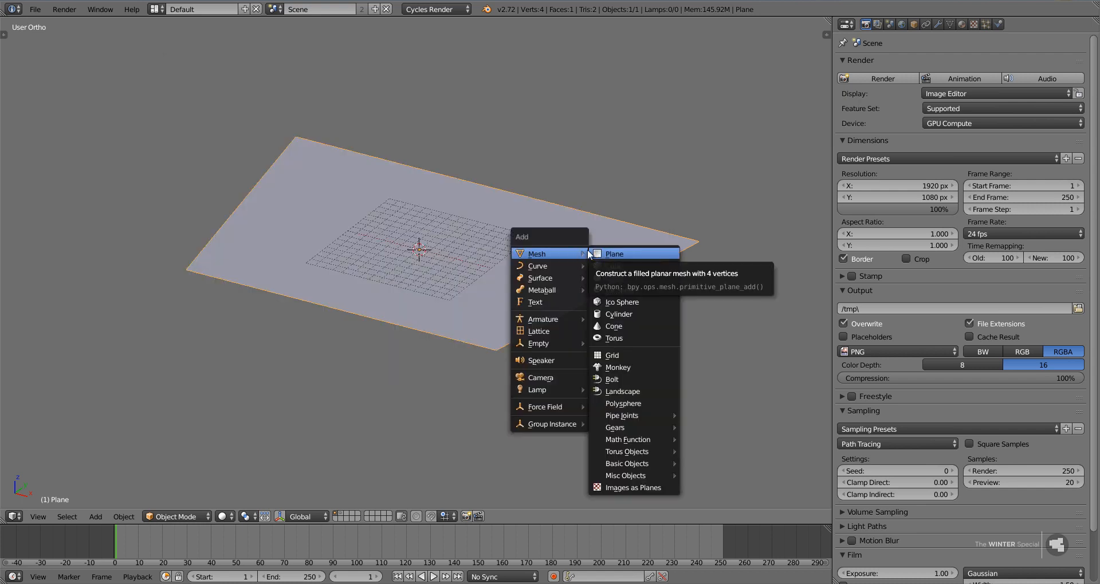
click(635, 486)
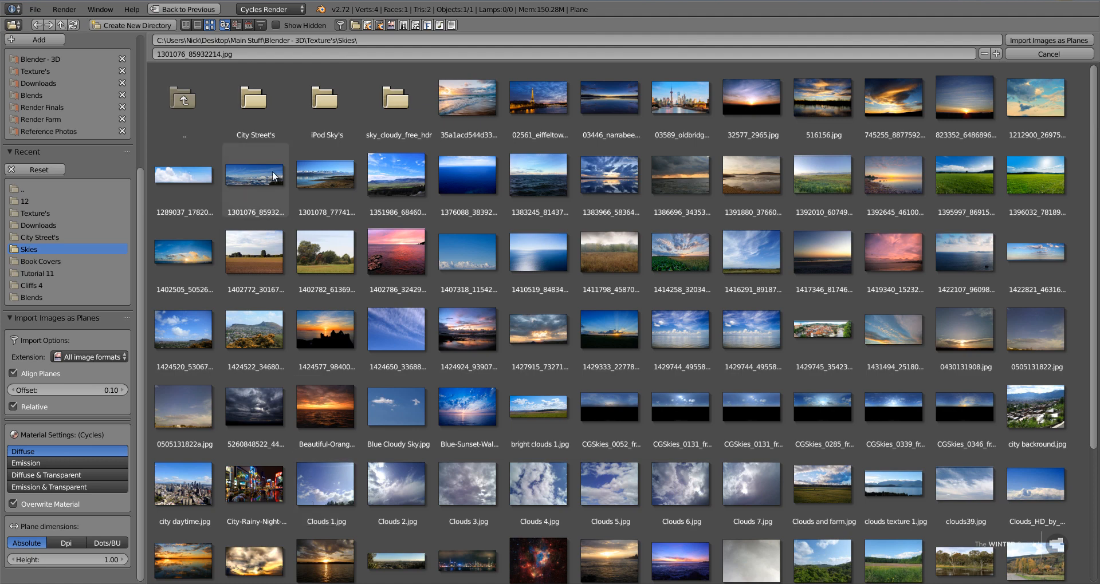
click(245, 171)
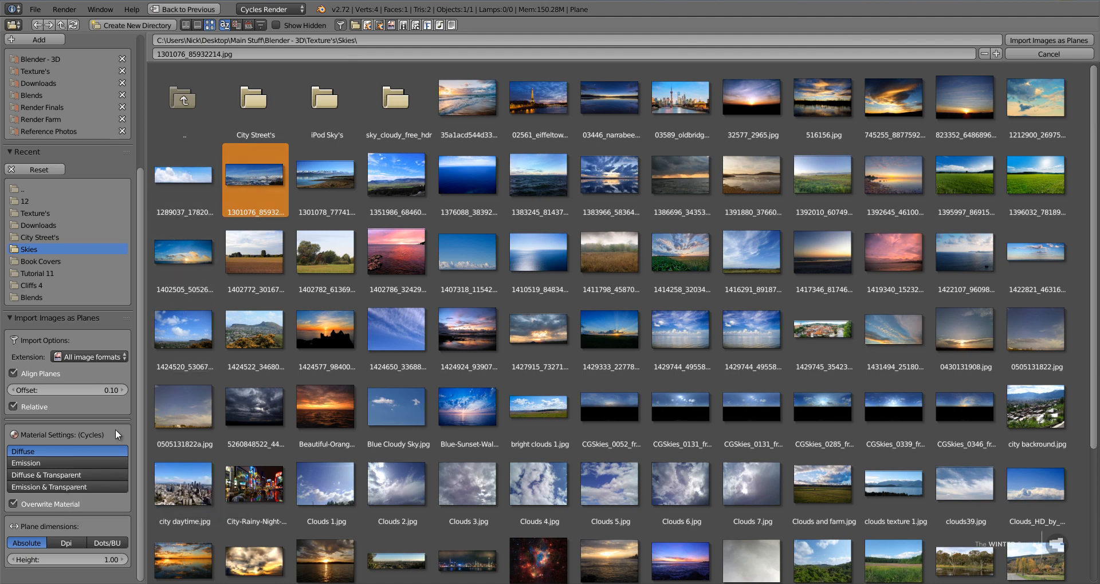
click(85, 461)
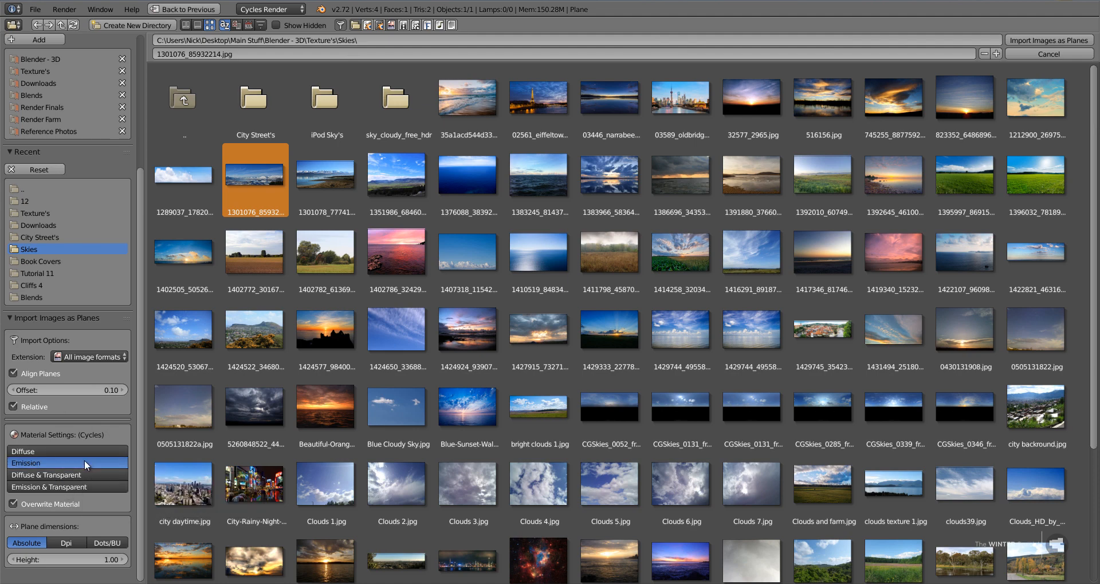
click(1023, 39)
Enlarge the imported image plane uniformly until it is wider than the ground plane.
key(s)
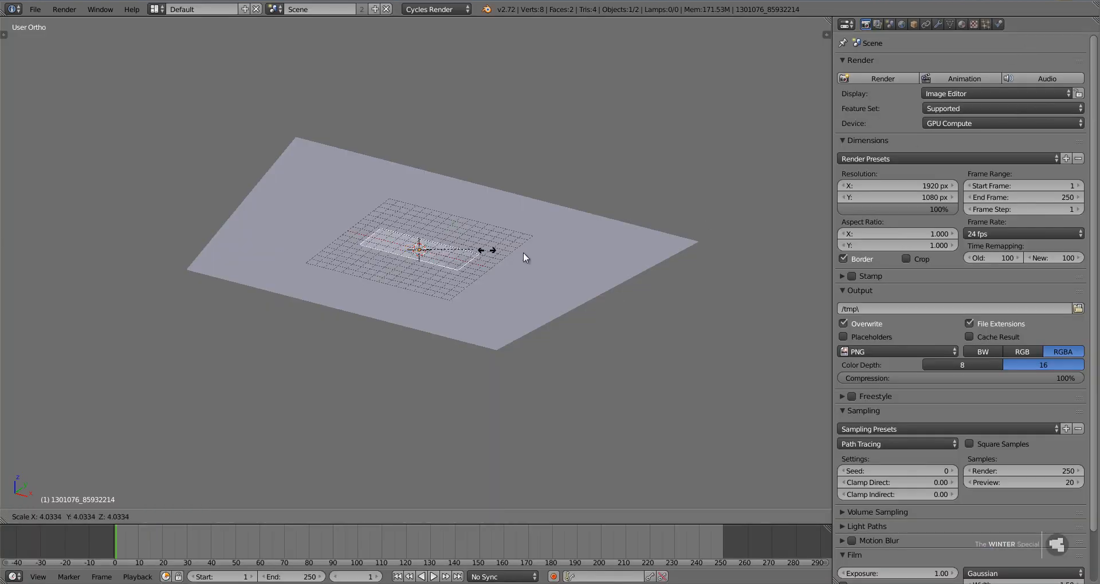
click(644, 239)
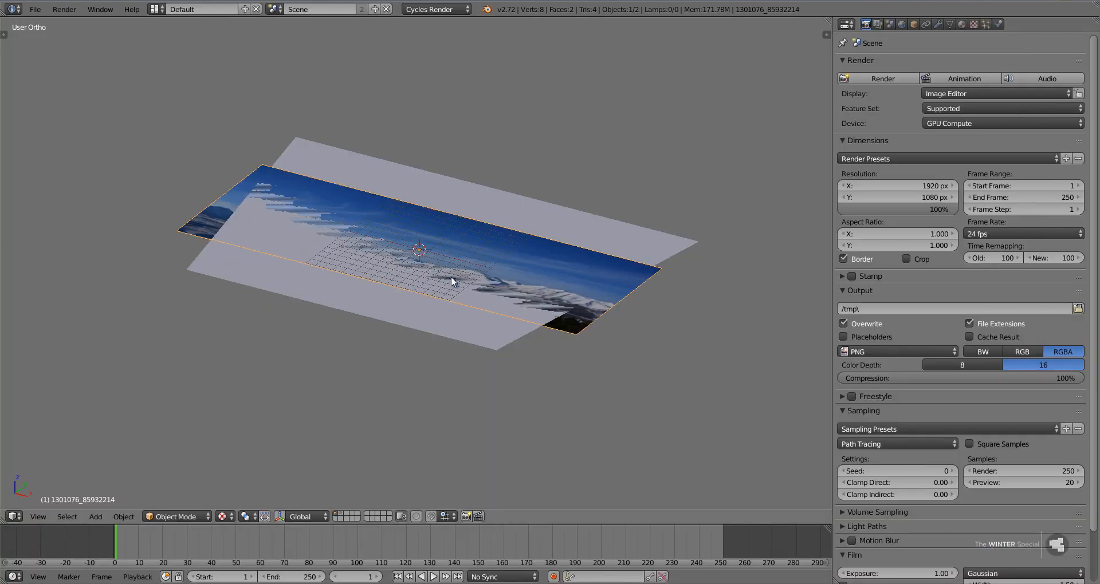
key(s)
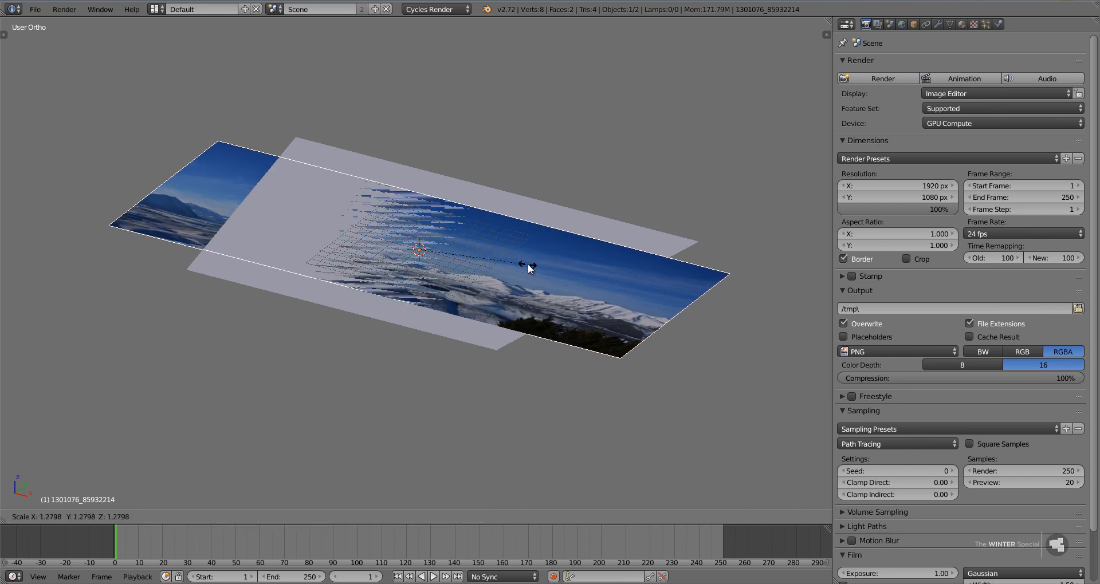
click(528, 264)
Rotate the image plane 90° about the X axis so it stands upright.
text(rx90)
key(Return)
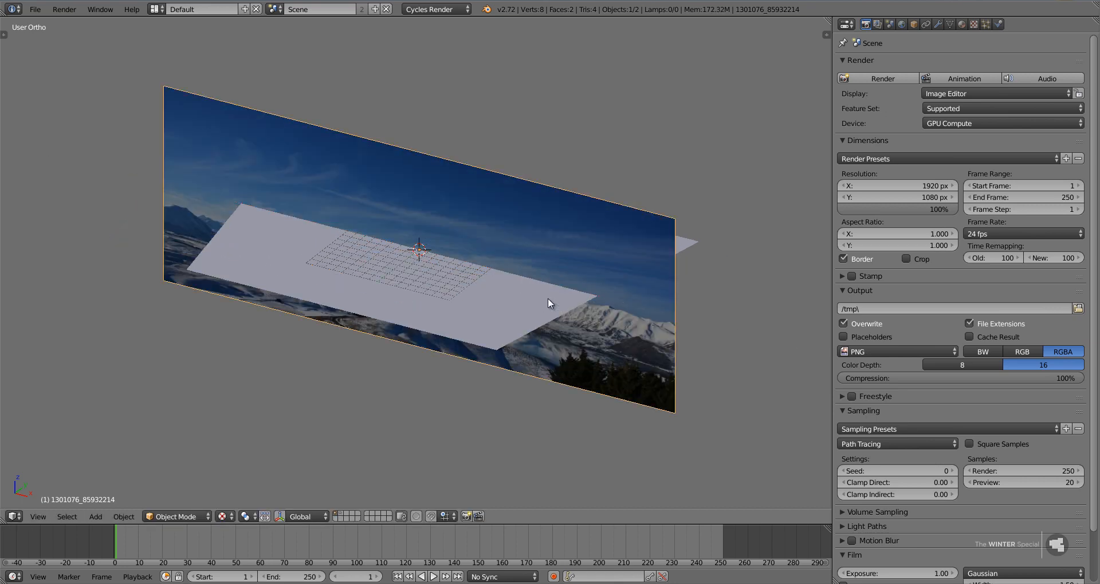
Move the image plane to the ground plane's far edge, about 15 units along Y and 3.8 units up.
key(KP_3)
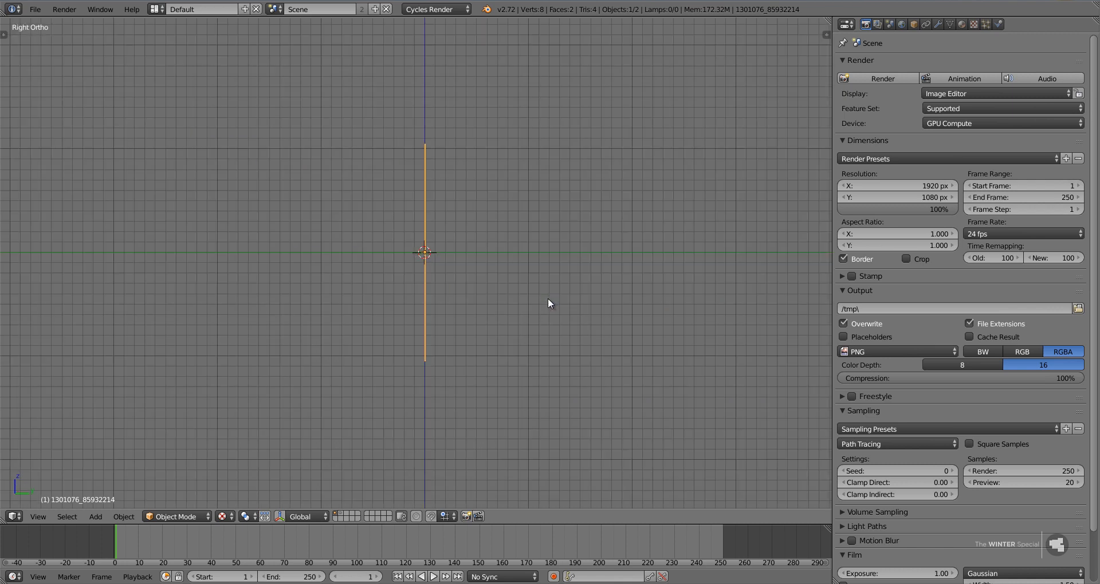
key(z)
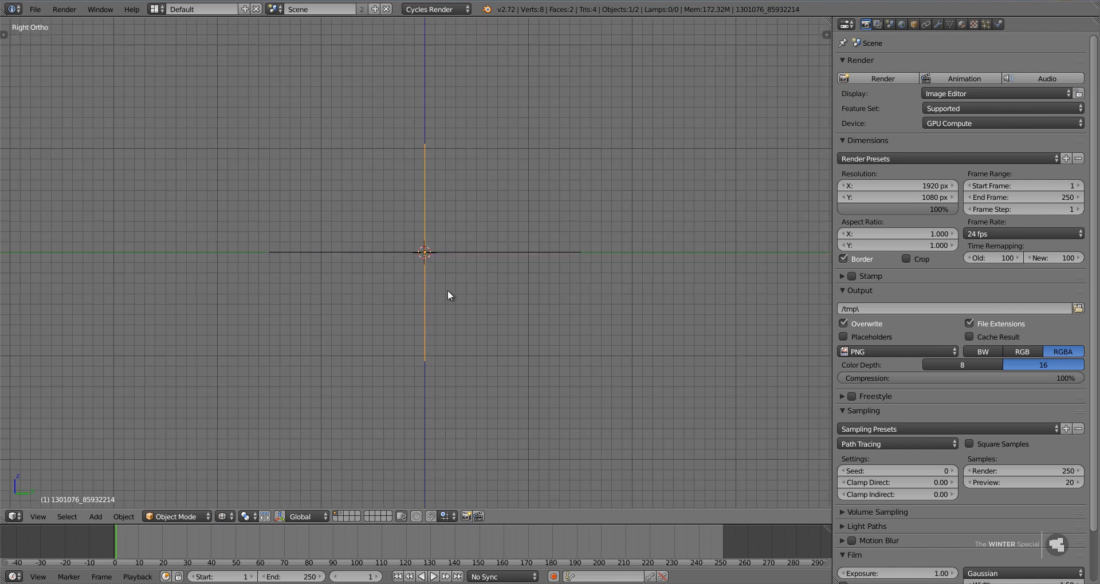
key(g)
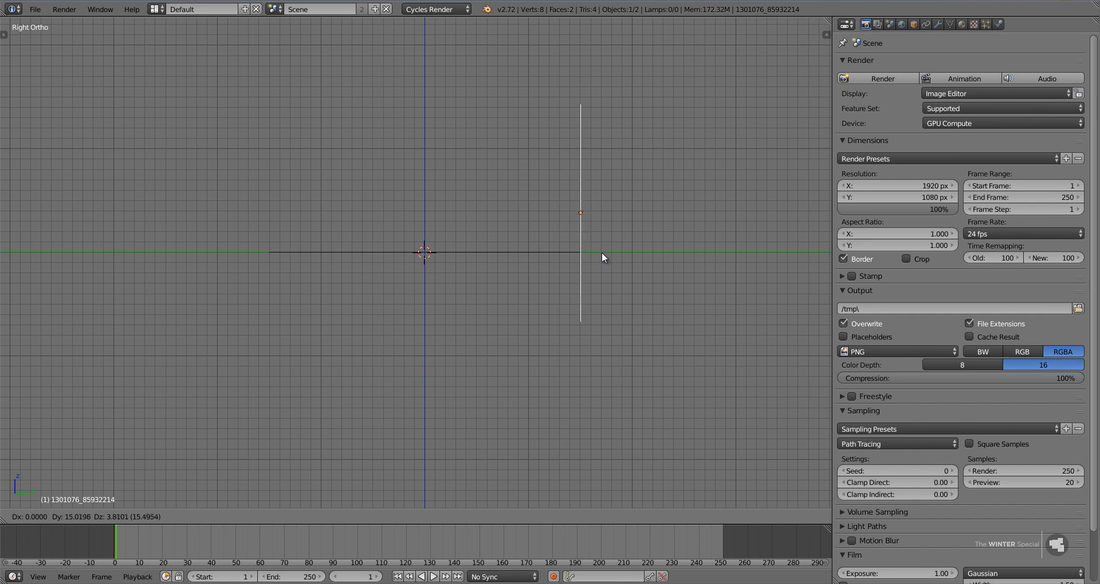
click(601, 252)
mouse_move(456, 273)
middle_down()
mouse_move(528, 292)
mouse_move(539, 285)
middle_up()
key(z)
key(alt+z)
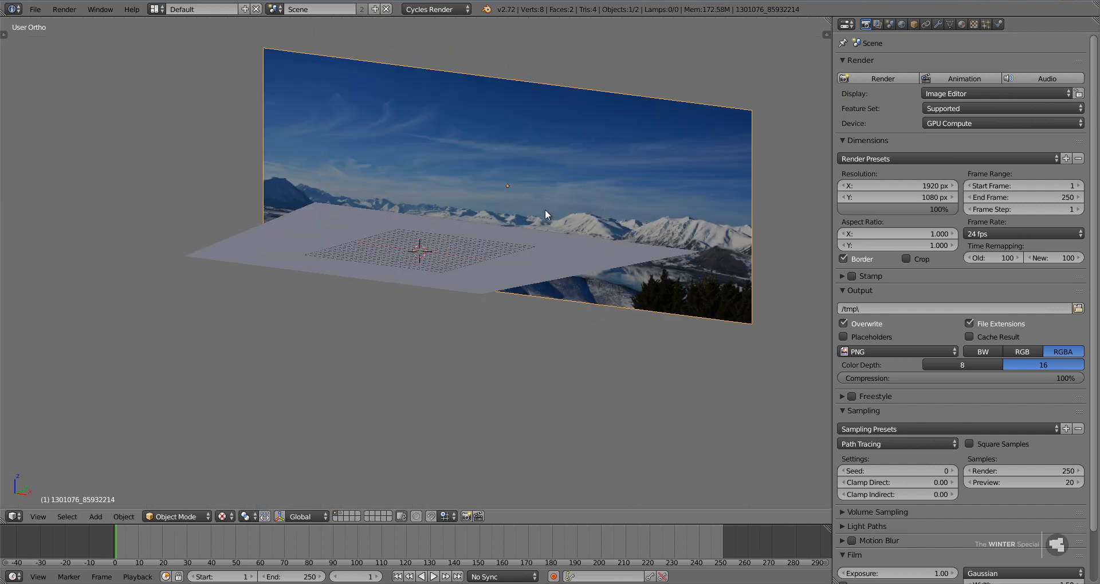
Stretch the image plane along Z by a factor of about 1.2 and raise it about 0.84 units.
key(s)
key(z)
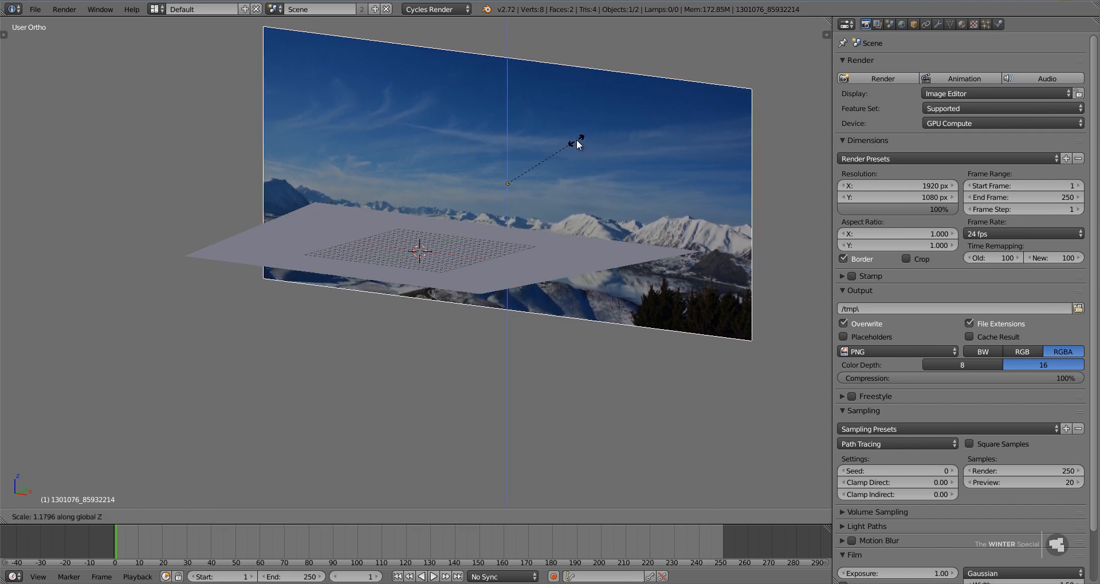
click(577, 139)
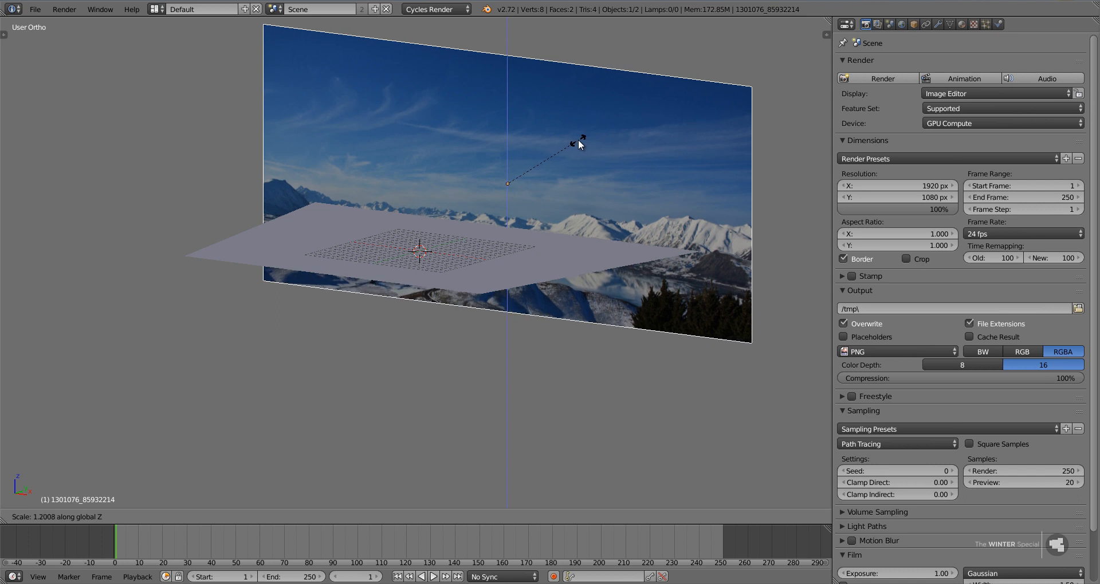
key(g)
key(z)
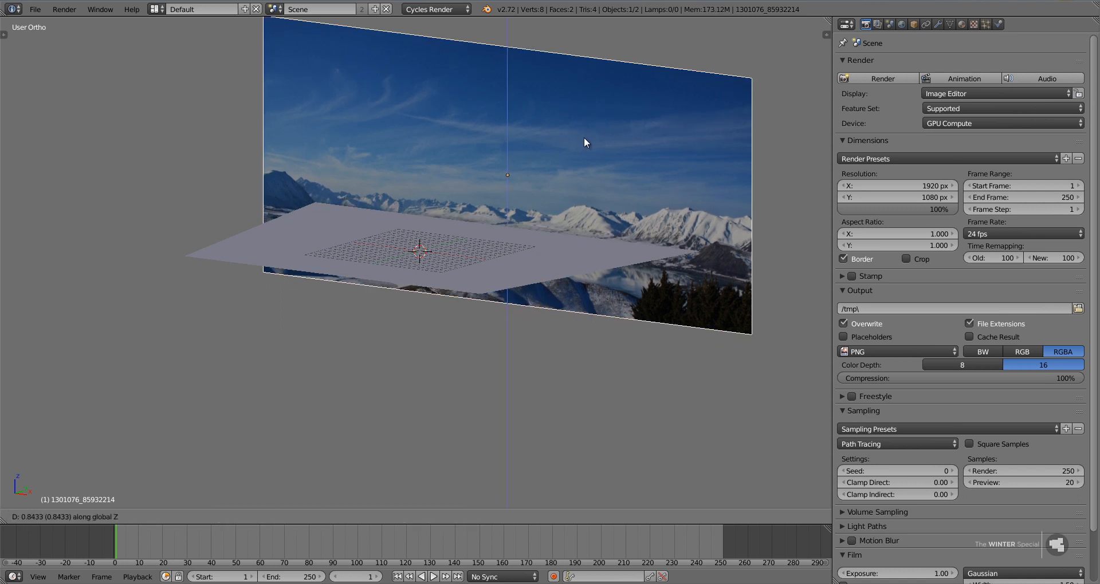
click(584, 186)
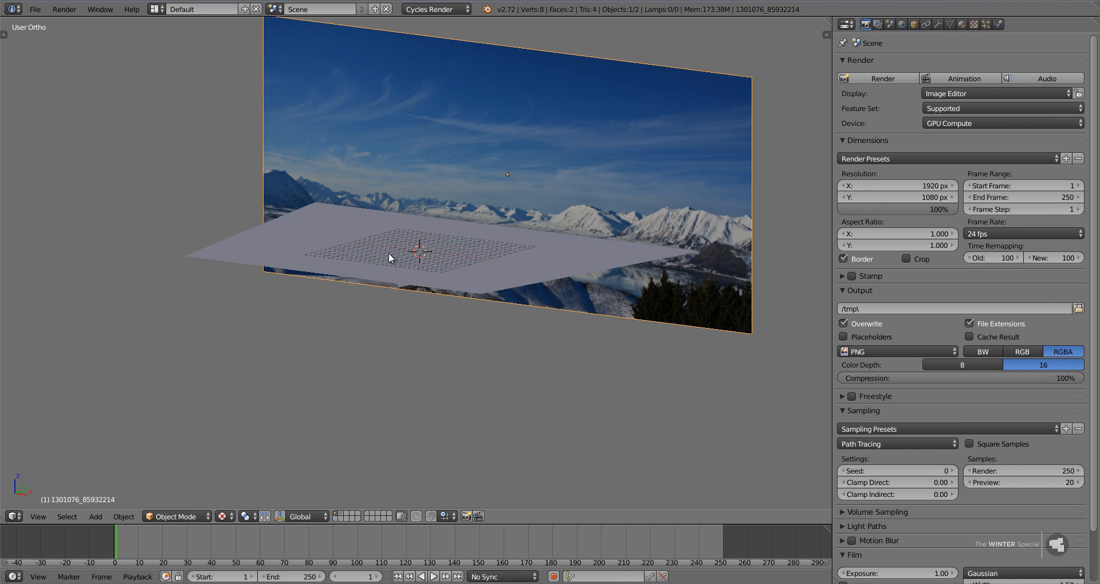
Switch to the second layer, select the Main Tree object and set its maximum draw type to Textured.
key(space)
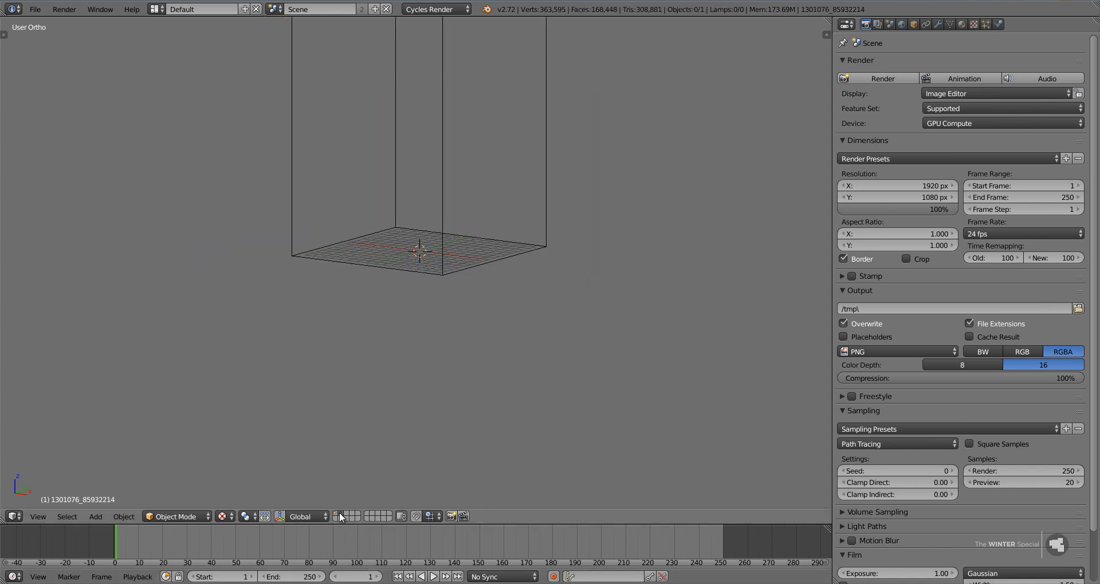
shift+middle_drag(441, 238, 465, 407)
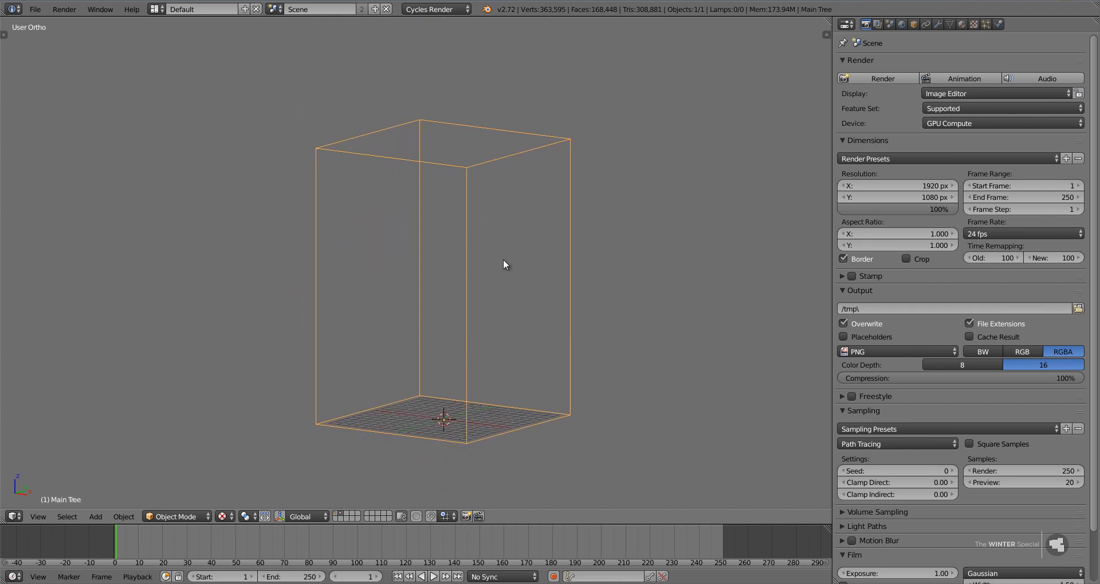
click(915, 25)
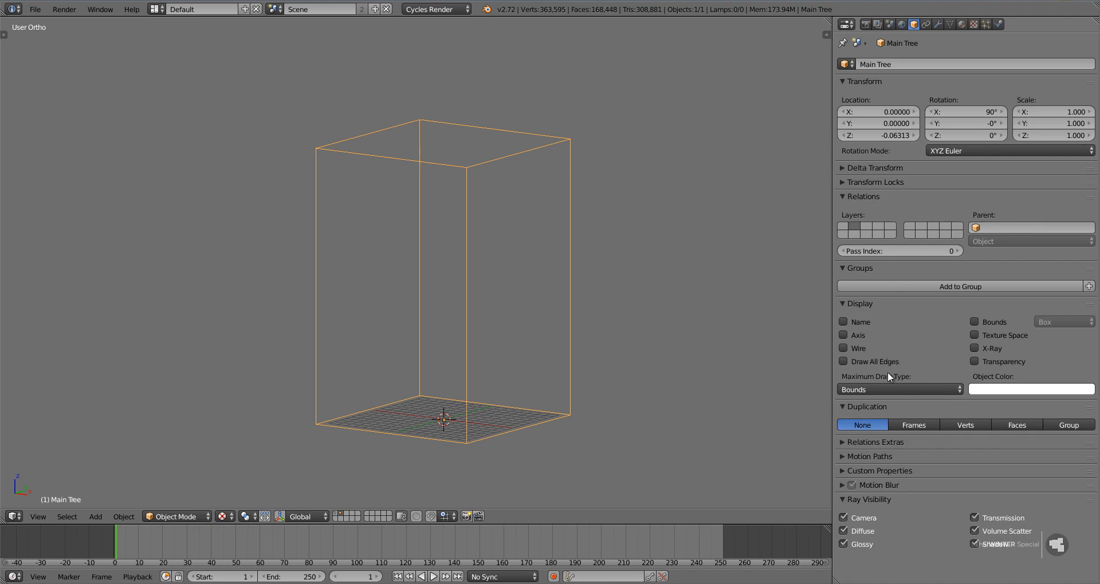
click(887, 389)
click(874, 332)
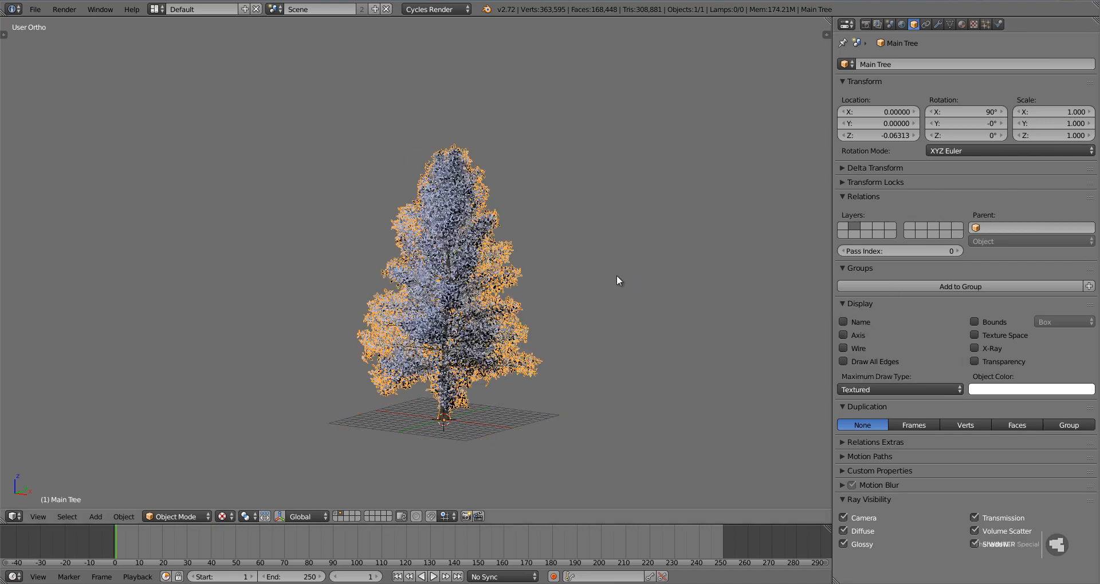
middle_drag(447, 267, 419, 304)
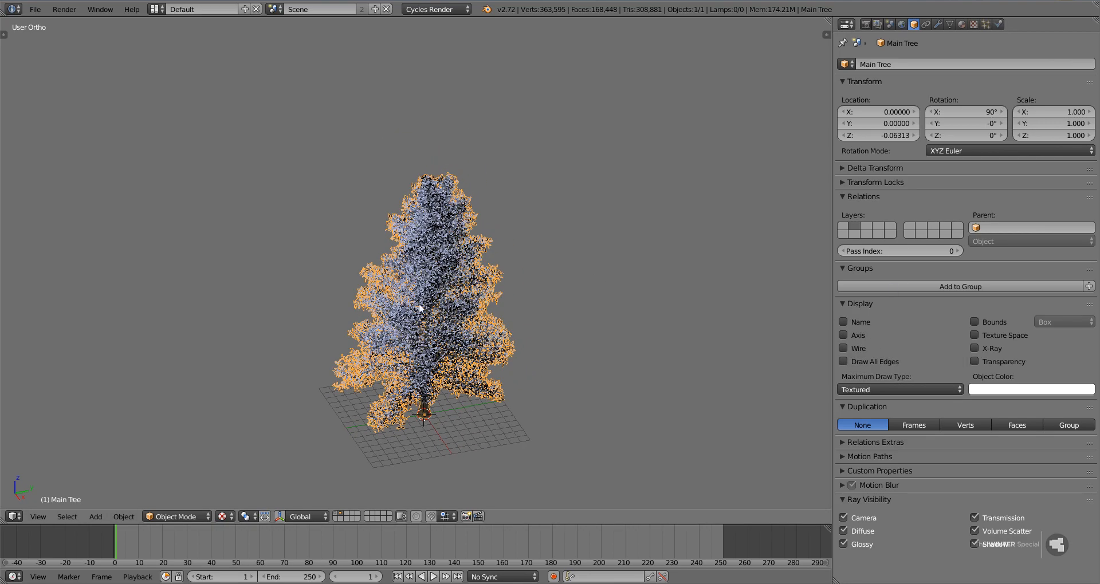
scroll(432, 297, up, 3)
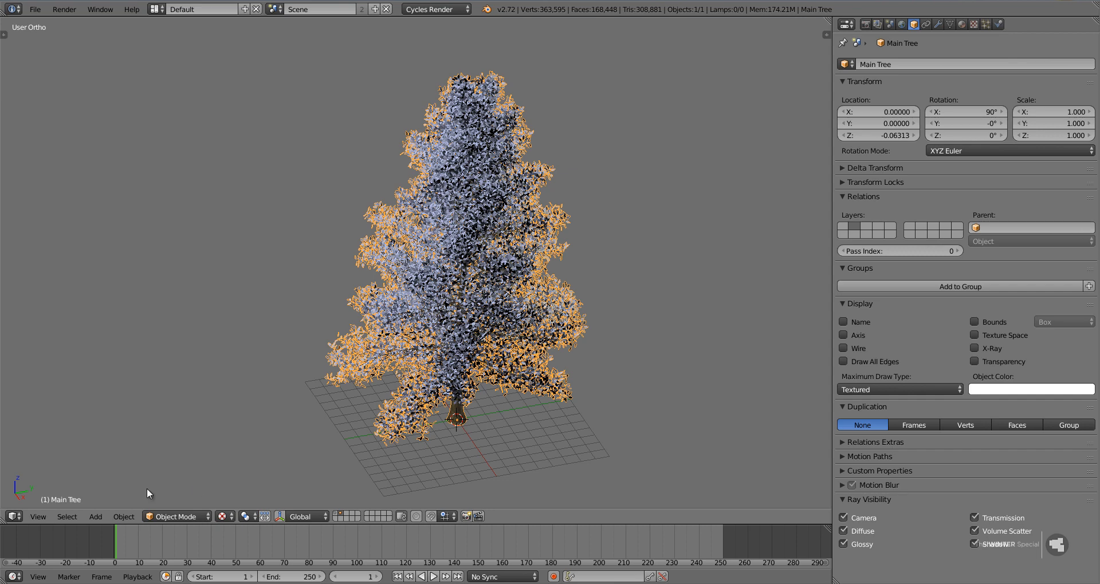
key(shift+a)
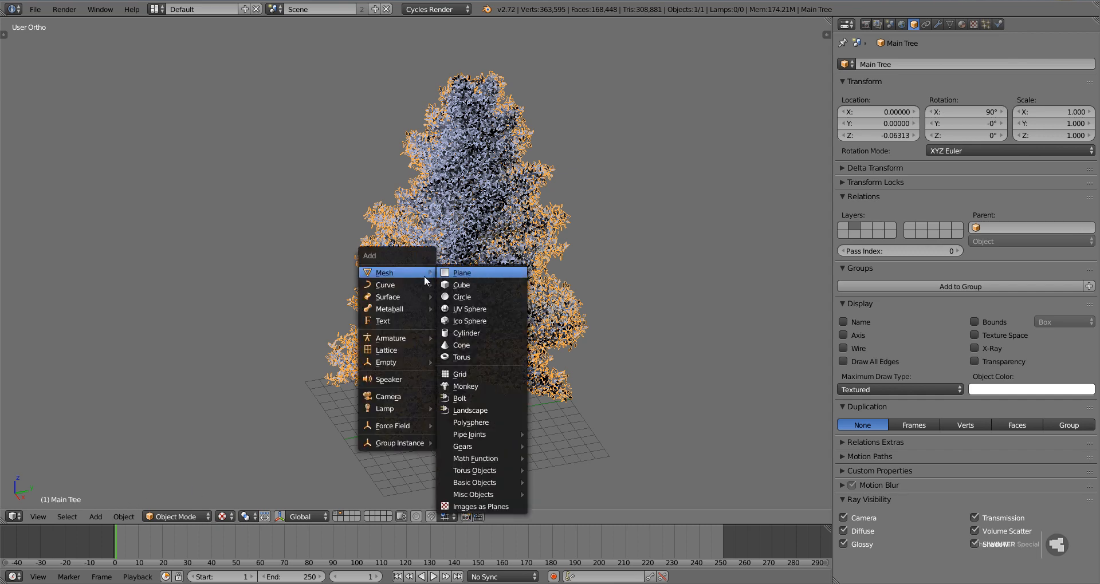
mouse_move(412, 283)
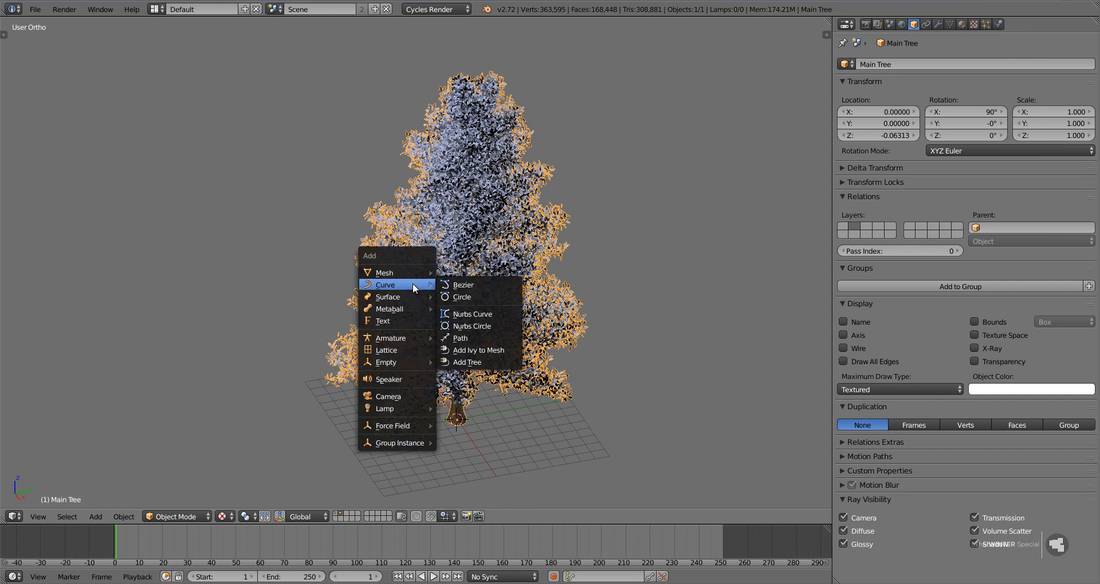
click(491, 362)
click(35, 9)
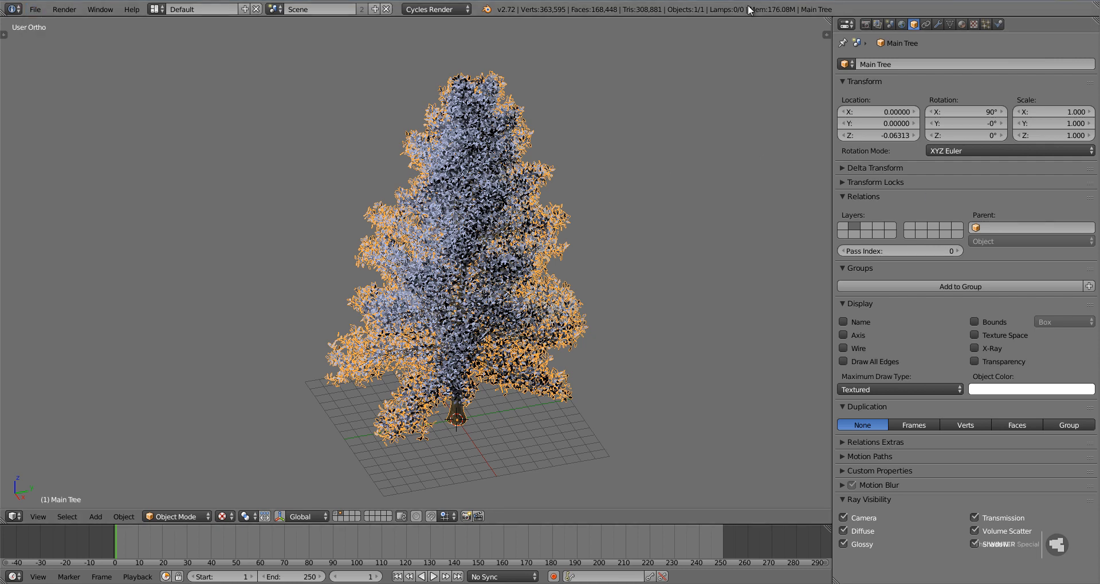
Save the scene over the existing Winter Special Tutorial.blend file.
key(ctrl+s)
click(498, 139)
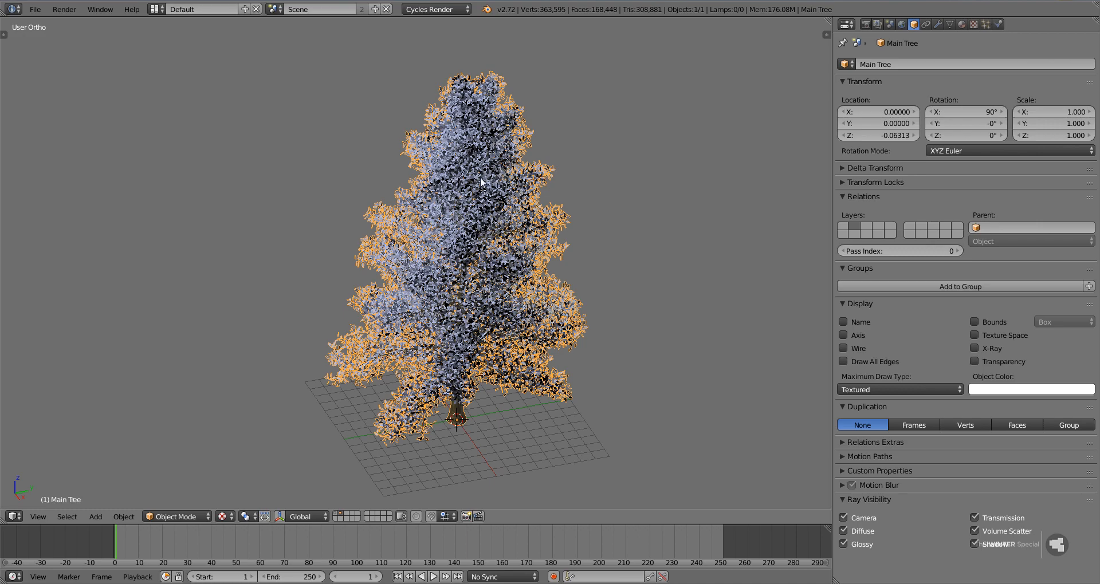
Split the 3D view horizontally into two areas and switch the upper one to the Node Editor.
scroll(542, 378, down, 2)
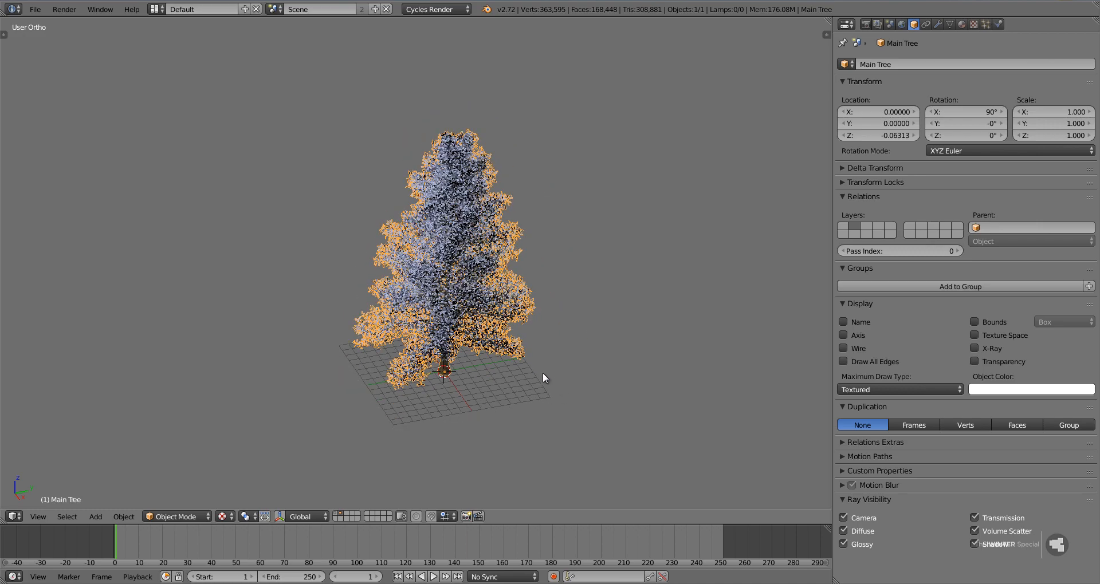
middle_drag(542, 378, 493, 337)
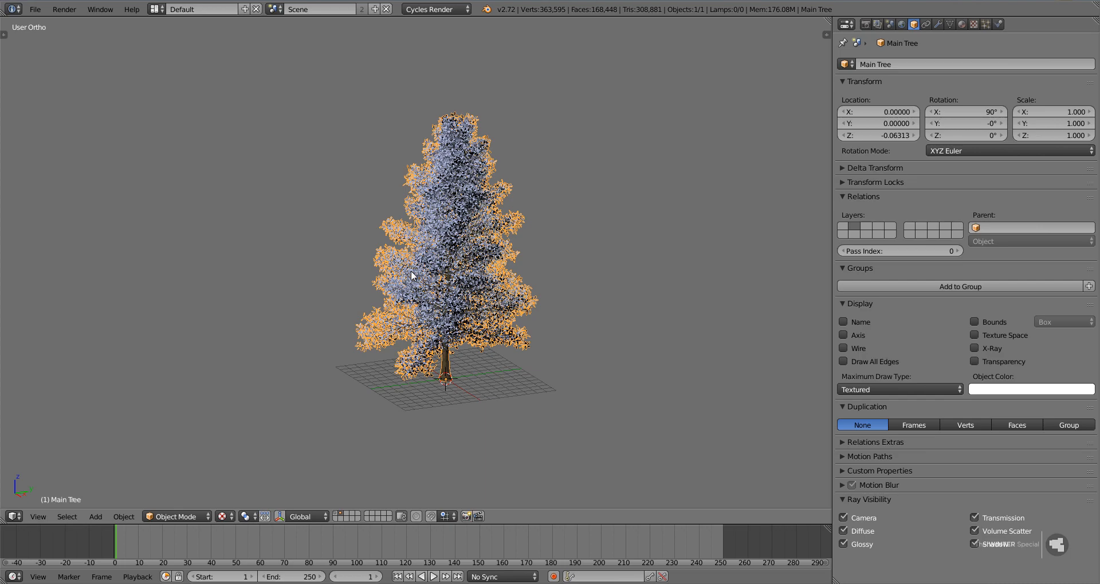
mouse_move(456, 340)
middle_down()
mouse_move(476, 335)
mouse_move(464, 367)
mouse_move(451, 340)
middle_up()
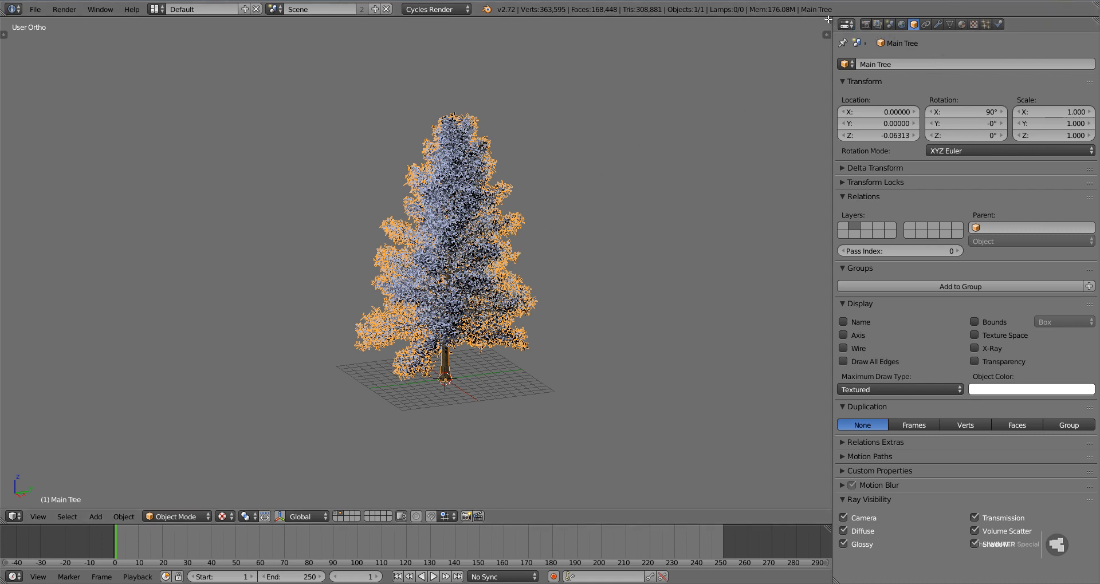
drag(828, 19, 1, 217)
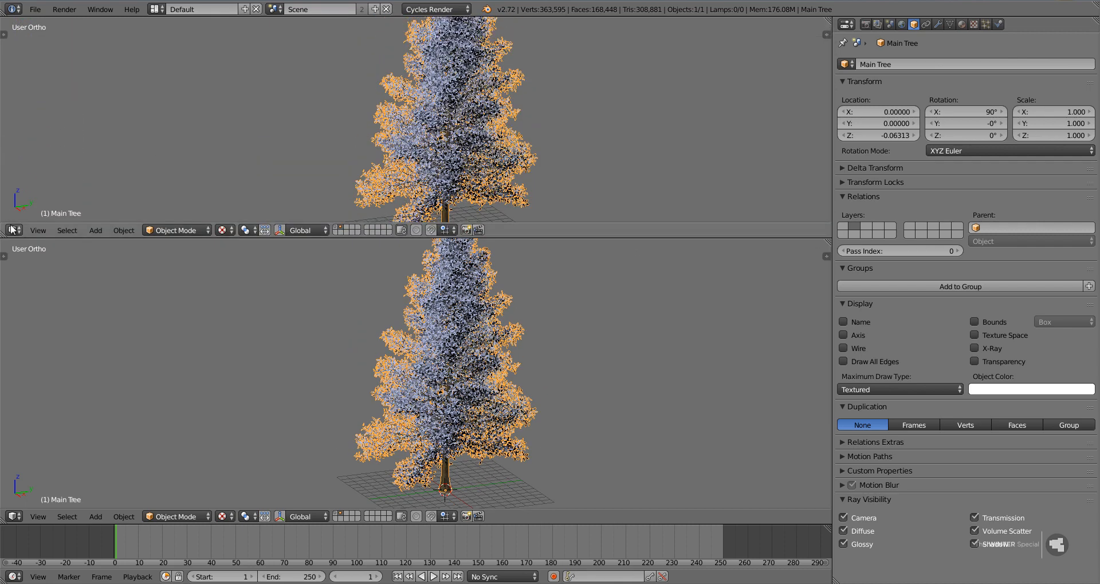
click(14, 230)
click(41, 375)
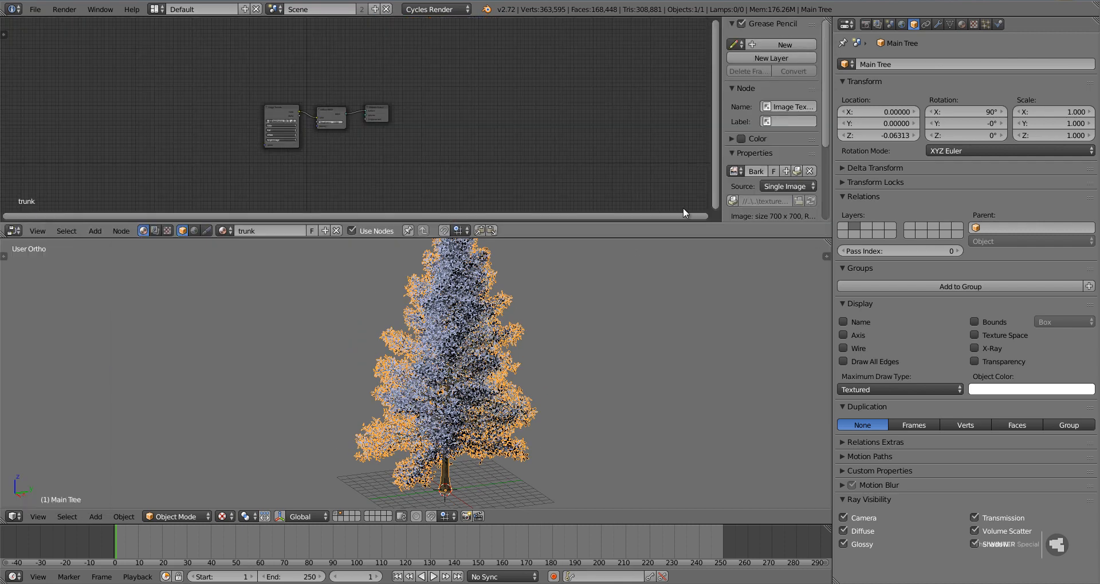
Widen the Image Texture node of the trunk material and hide the node editor's properties sidebar.
scroll(326, 155, up, 3)
middle_drag(326, 156, 446, 117)
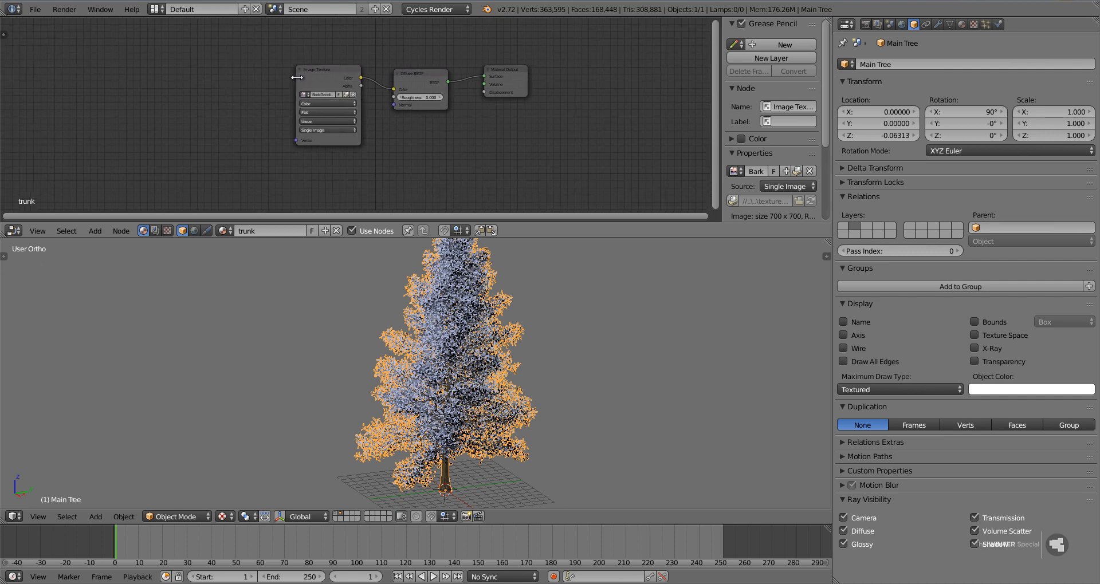
mouse_move(295, 77)
mouse_down()
mouse_move(251, 77)
mouse_move(295, 72)
mouse_up()
key(n)
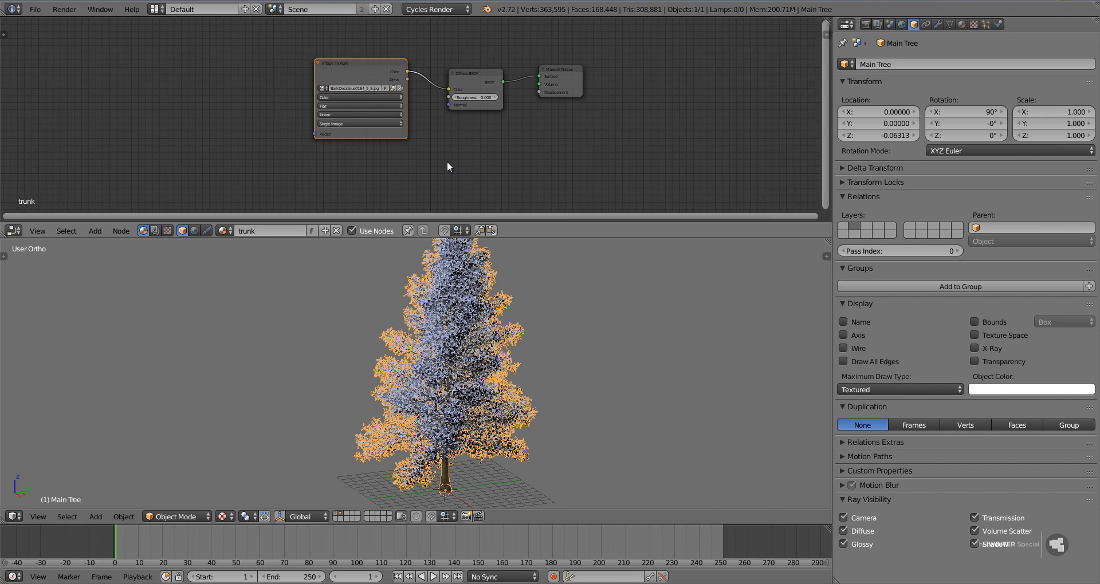
Show the trunk material's settings, widen its Image Texture node until the full image name fits, and enlarge the material preview.
scroll(444, 150, up, 2)
click(962, 24)
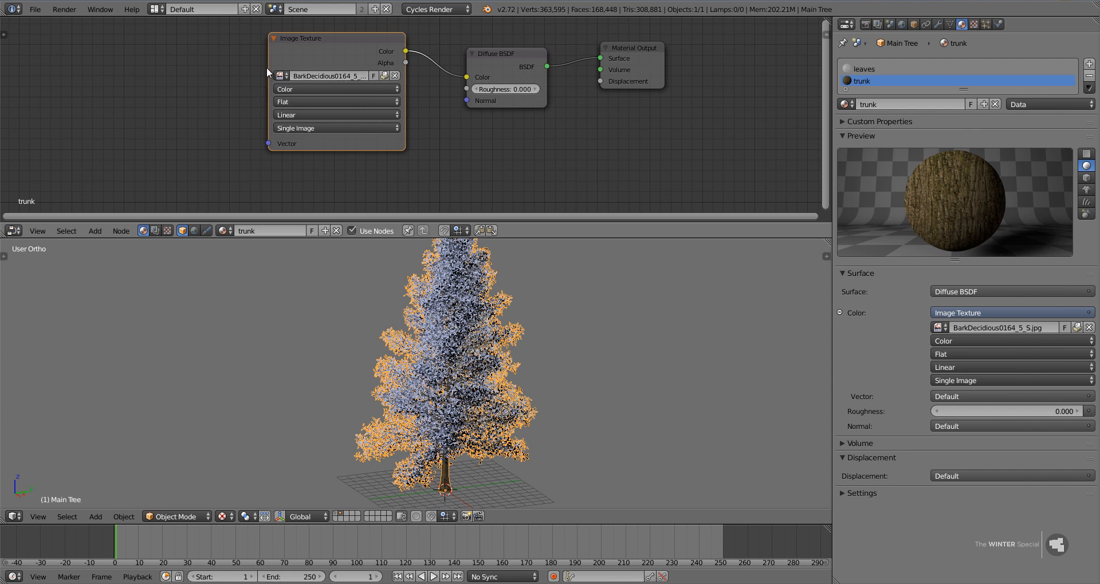
drag(266, 67, 233, 67)
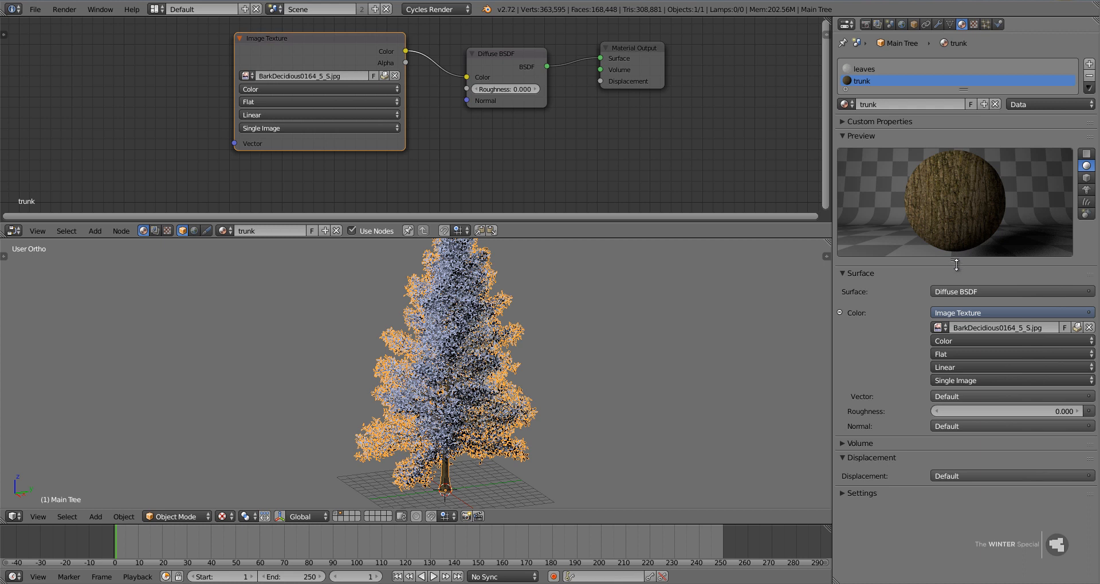
drag(954, 260, 954, 317)
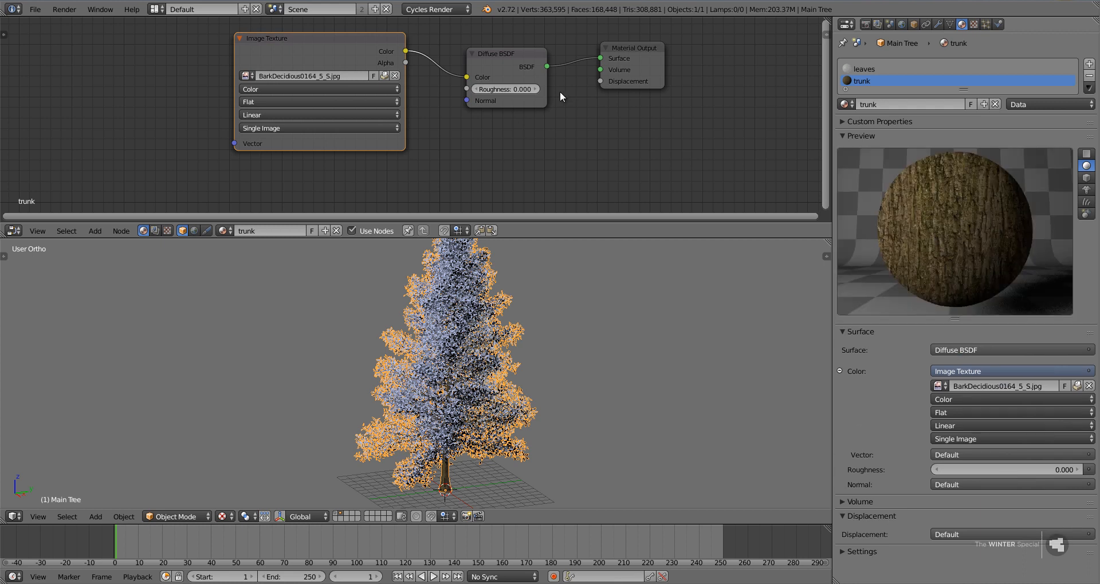
click(486, 52)
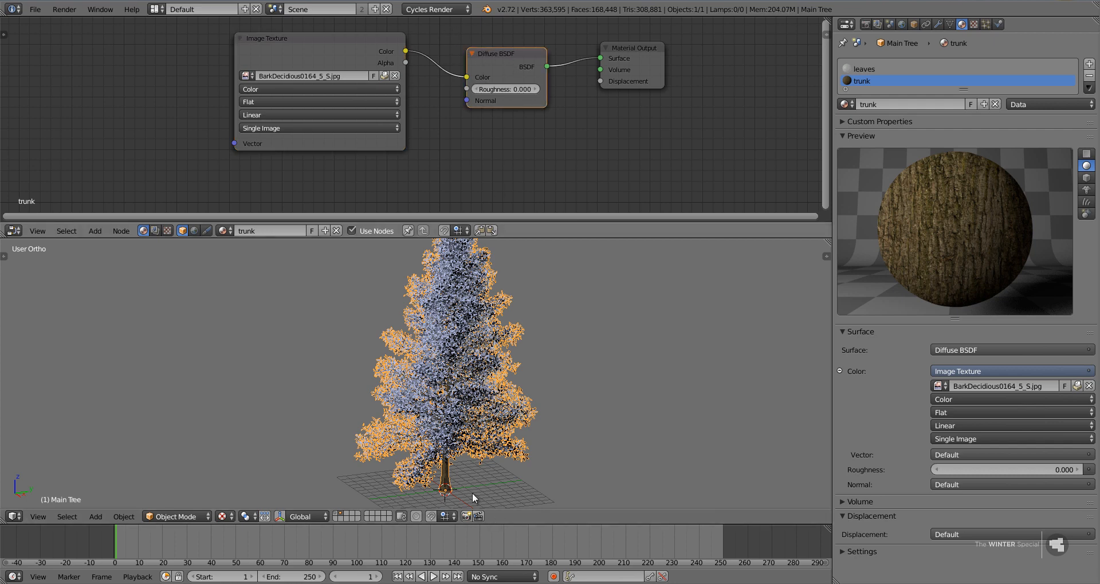
mouse_move(499, 59)
mouse_down()
mouse_move(485, 66)
mouse_move(504, 60)
mouse_move(511, 74)
mouse_move(500, 63)
mouse_up()
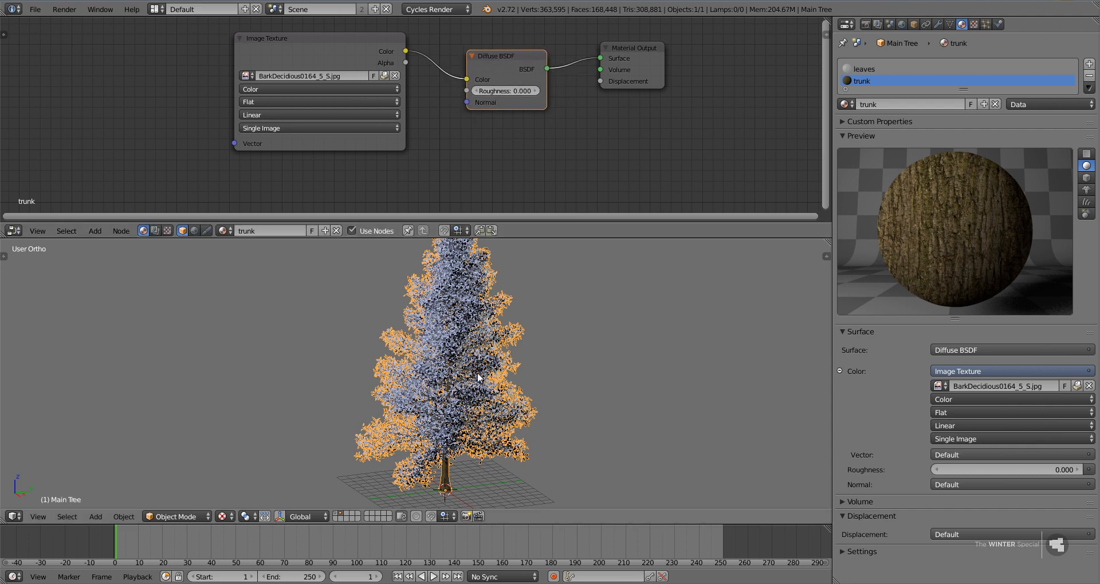
middle_drag(513, 291, 449, 418)
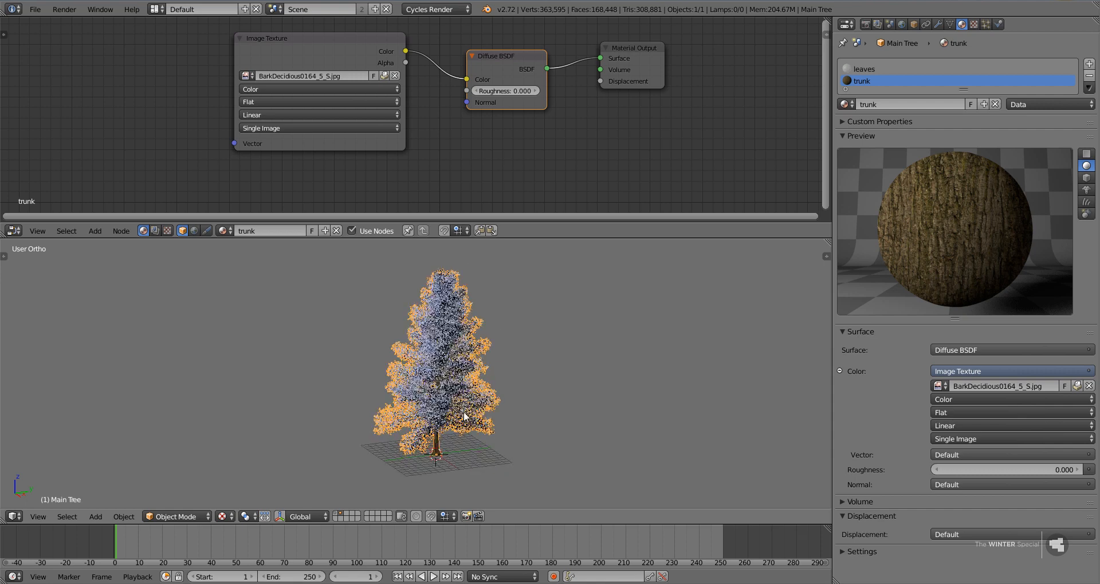
shift+middle_drag(477, 375, 469, 377)
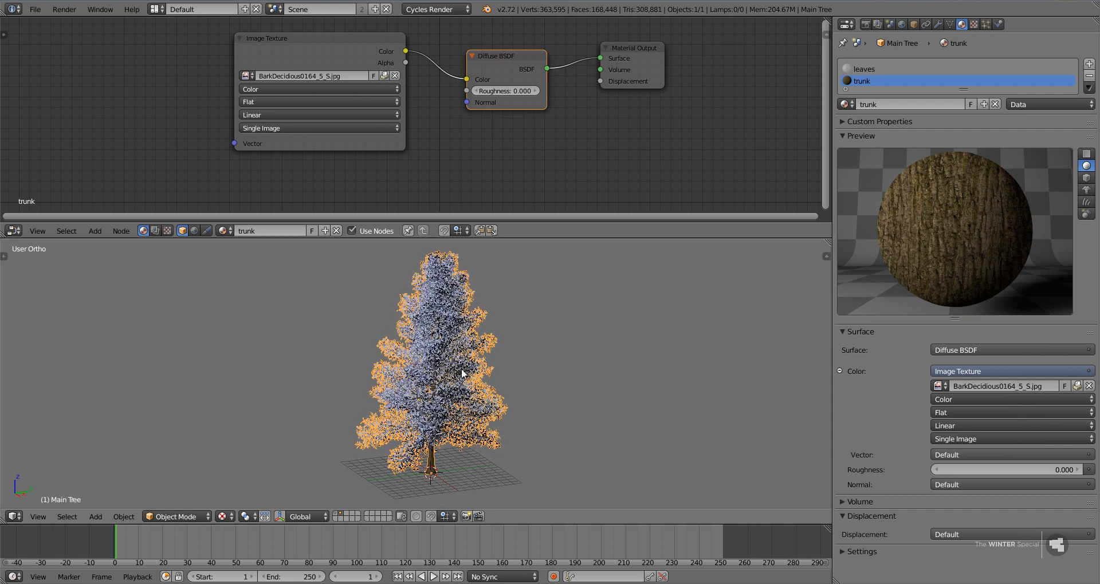
Switch to the tree's leaves material, maximize the node editor and fit its whole node tree in view.
click(869, 68)
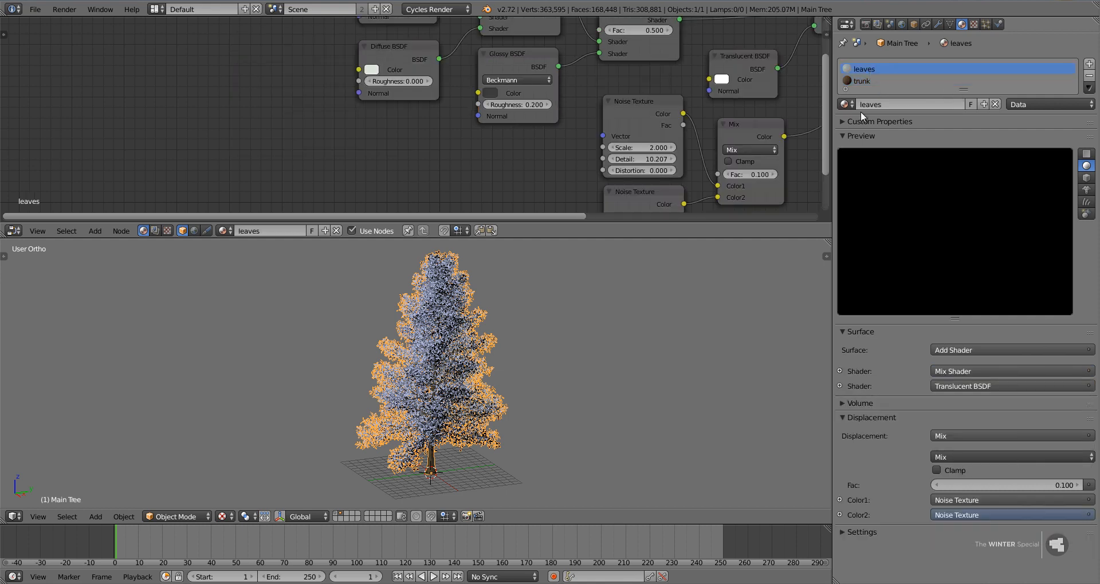
scroll(534, 146, down, 1)
middle_drag(534, 146, 470, 161)
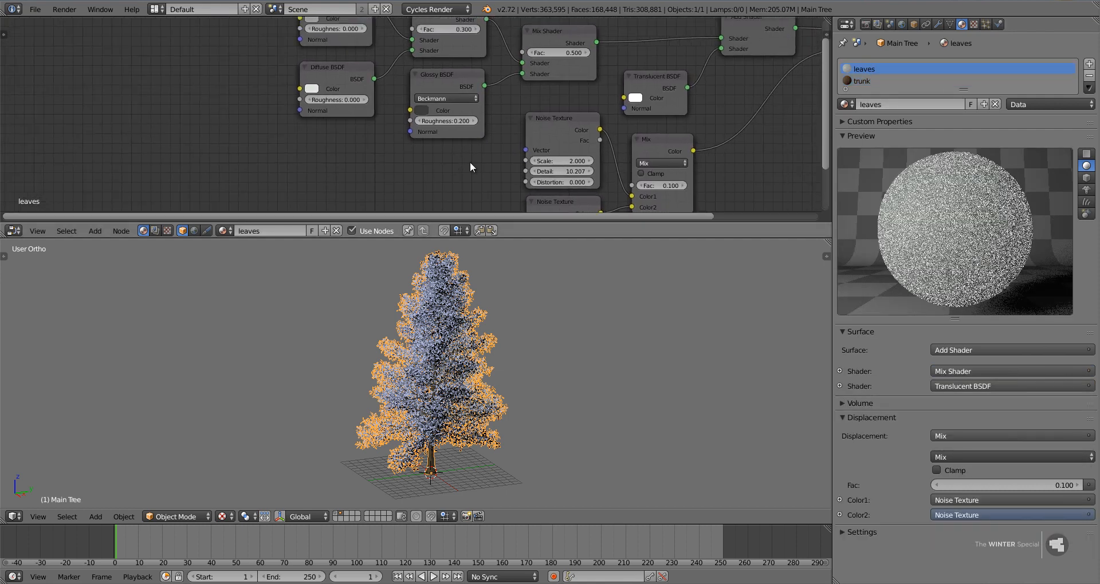
key(ctrl+Up)
middle_drag(524, 307, 291, 273)
scroll(291, 271, up, 2)
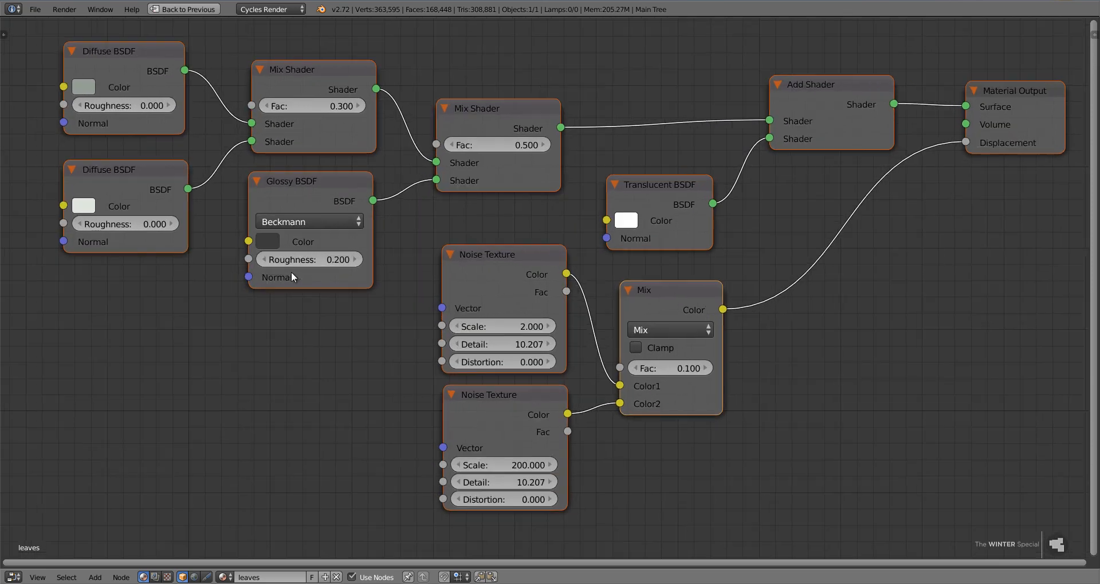
key(Home)
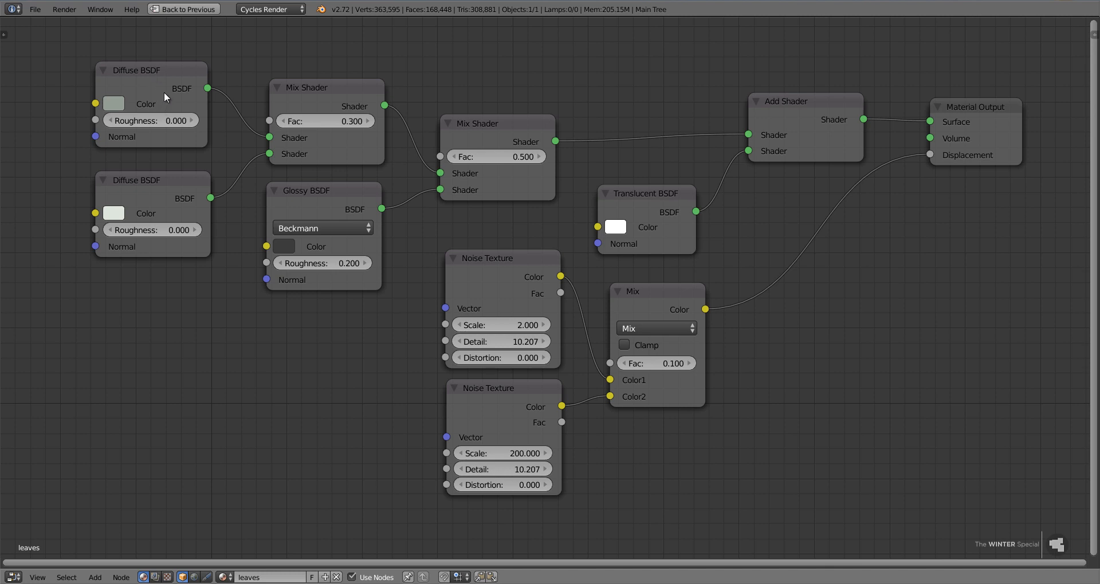
Examine the leaves material's two Diffuse BSDF colors, the Glossy BSDF and the Mix Shader nodes that combine them.
click(328, 86)
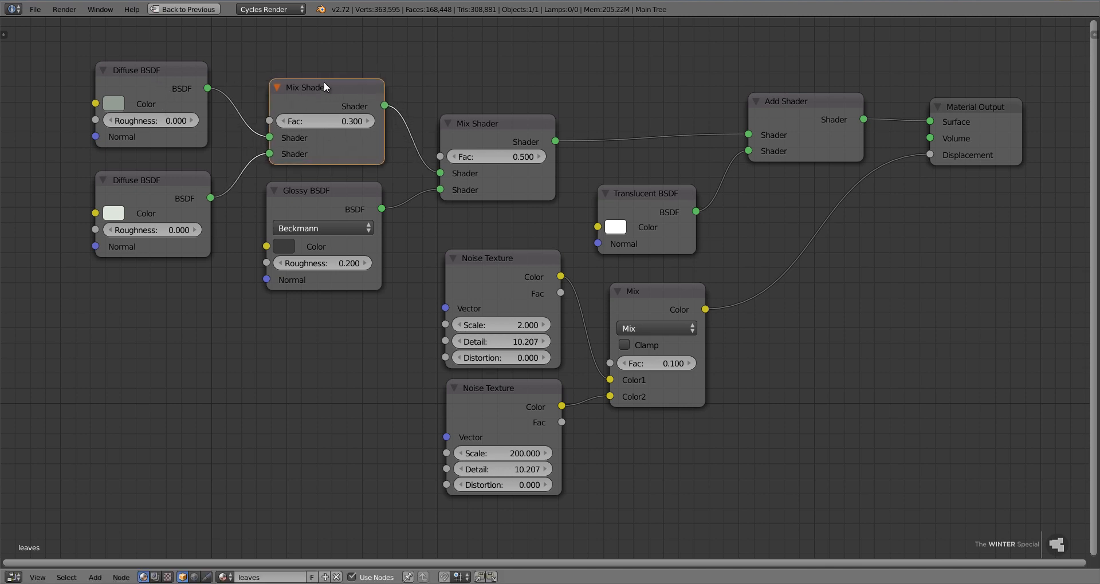
click(113, 103)
click(124, 215)
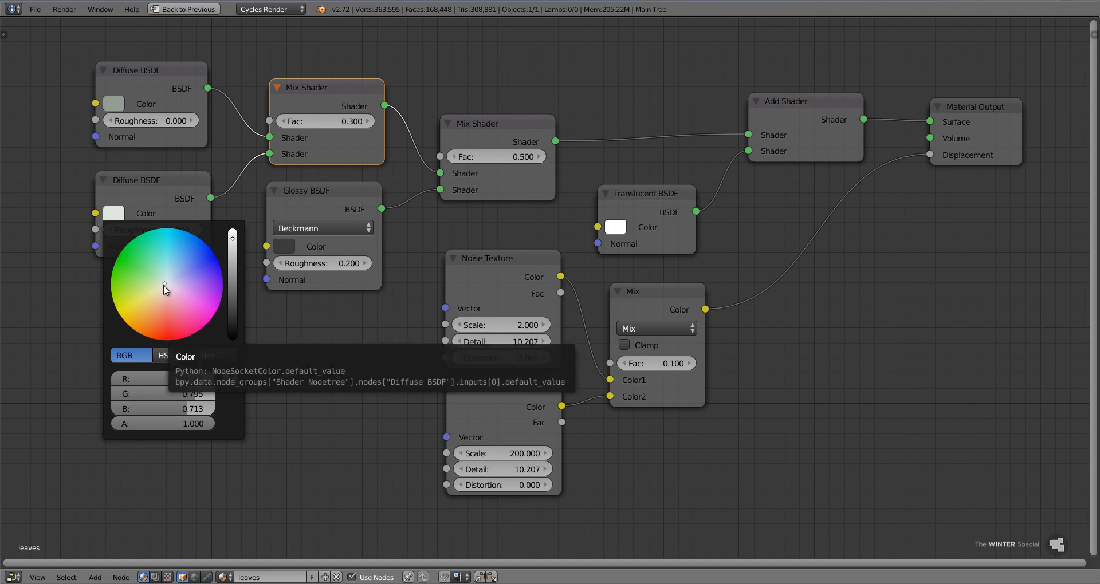
click(117, 214)
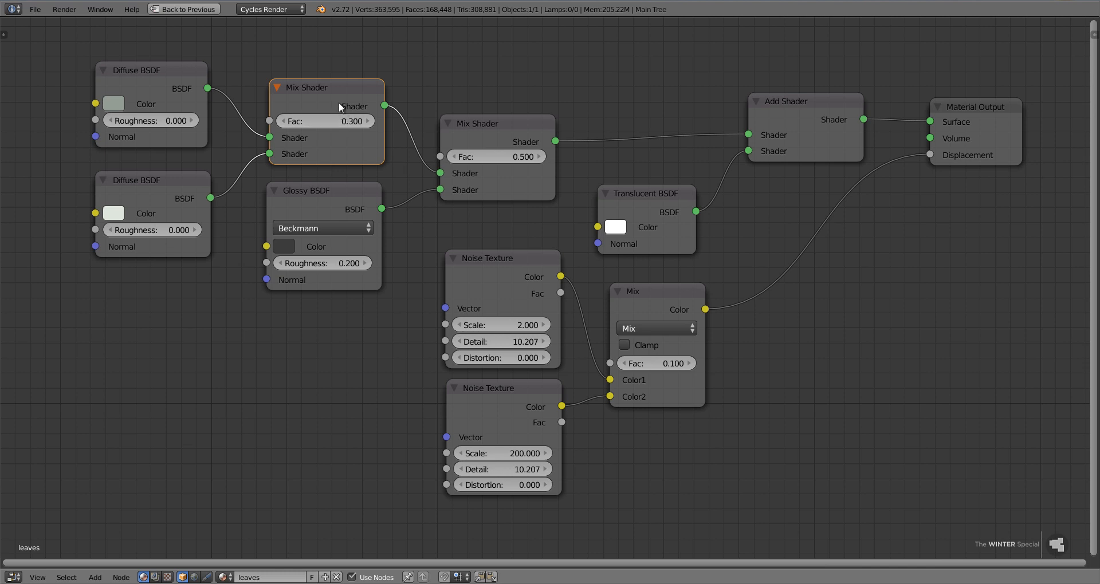
mouse_move(338, 107)
mouse_down()
mouse_move(318, 76)
mouse_move(332, 40)
mouse_move(320, 70)
mouse_move(336, 92)
mouse_up()
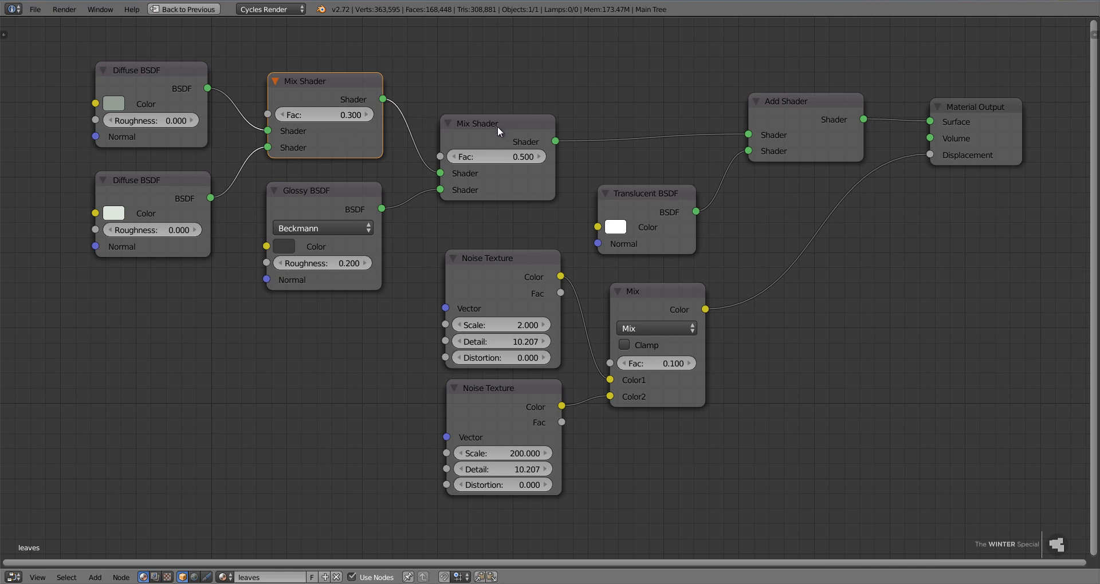
mouse_move(300, 189)
mouse_down()
mouse_move(276, 208)
mouse_move(281, 180)
mouse_move(300, 178)
mouse_up()
right_click(300, 179)
click(282, 248)
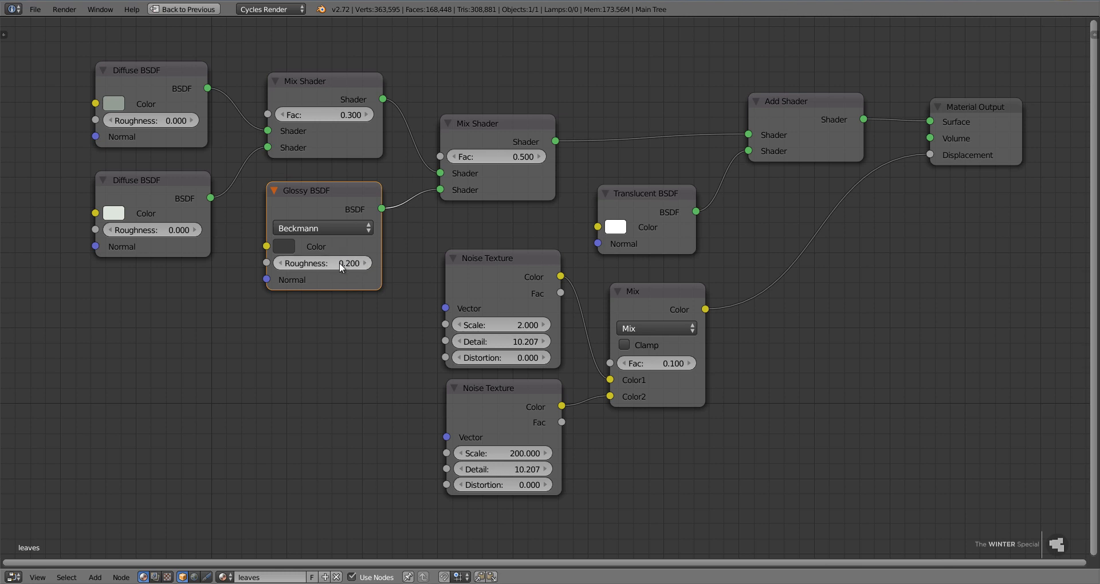
drag(519, 127, 498, 125)
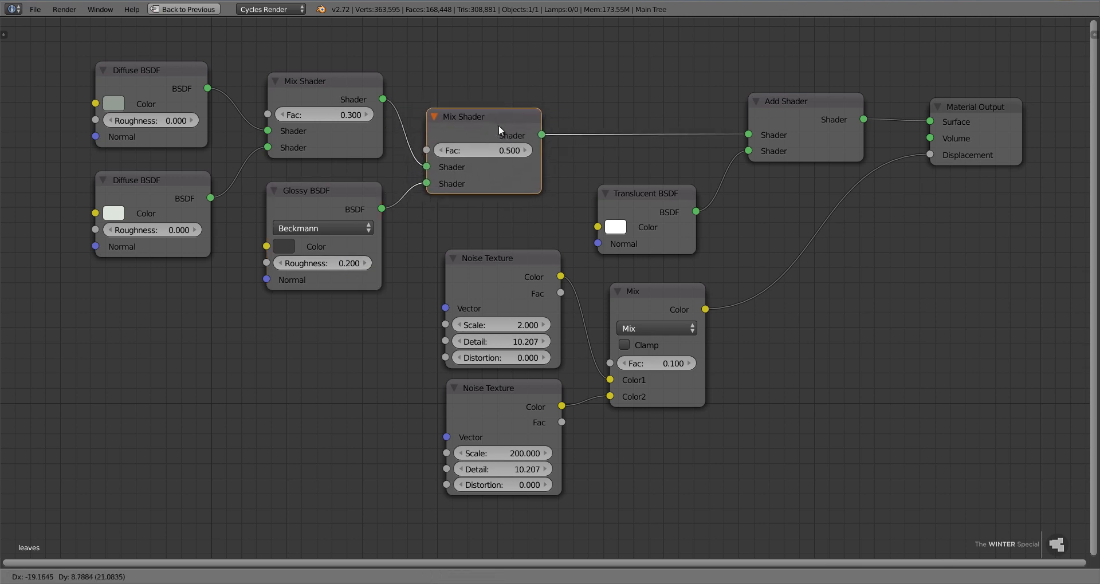
key(Escape)
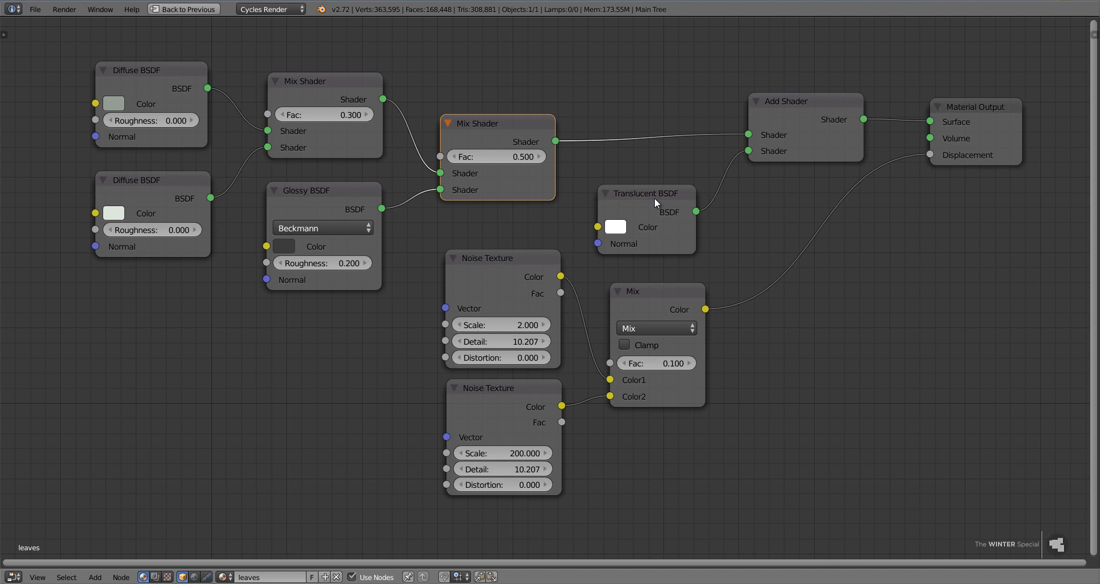
Examine how the Add Shader combines the Translucent BSDF with the mixed diffuse and glossy shaders.
drag(629, 198, 654, 187)
key(Escape)
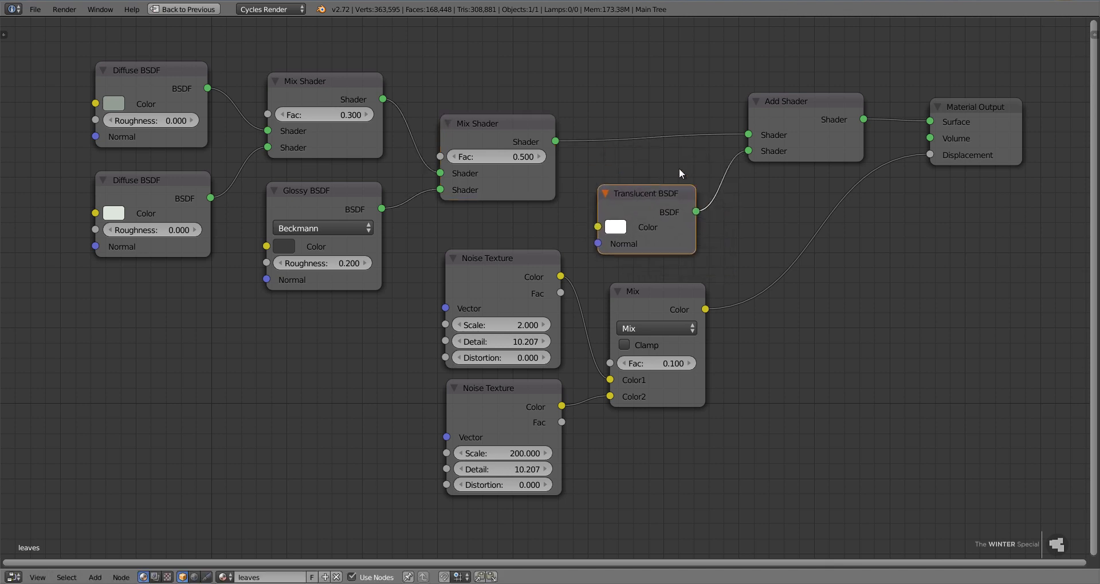
mouse_move(808, 137)
mouse_down()
mouse_move(758, 119)
mouse_move(777, 158)
mouse_move(789, 133)
mouse_up()
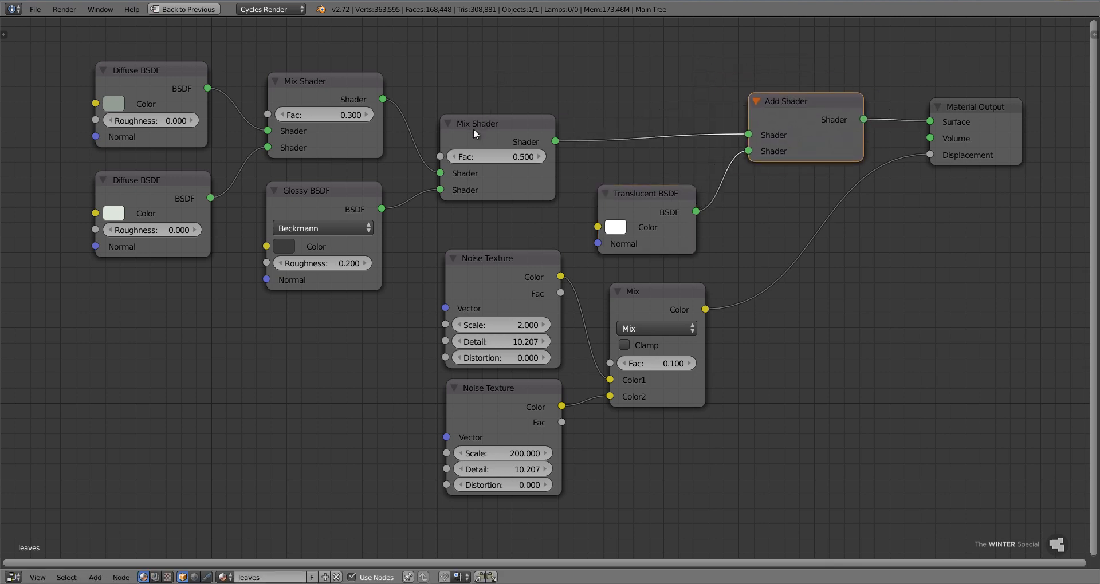
drag(473, 128, 506, 148)
right_click(506, 145)
key(b)
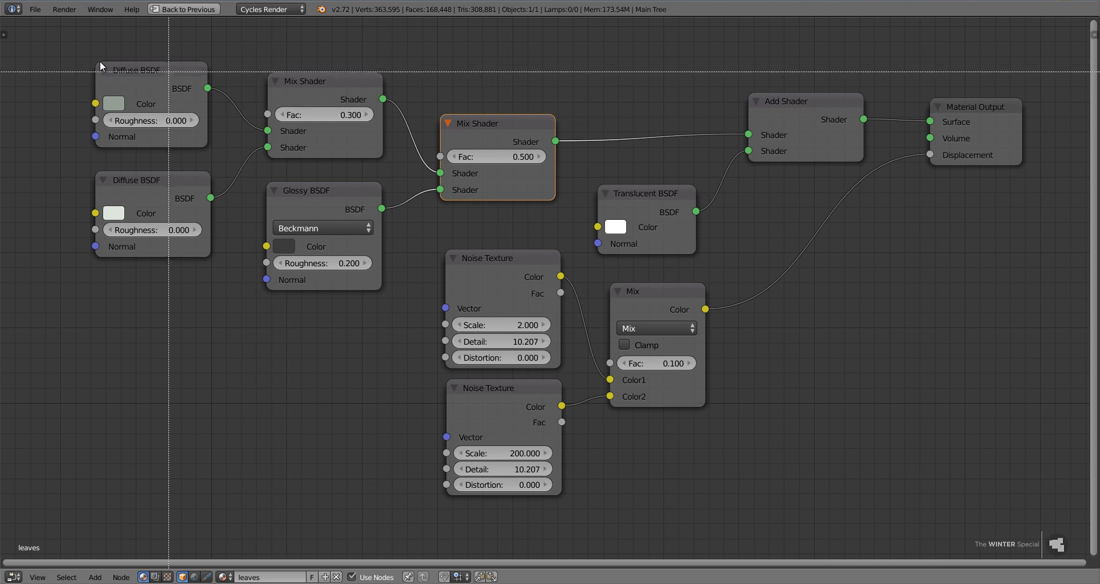
drag(19, 26, 556, 242)
key(Escape)
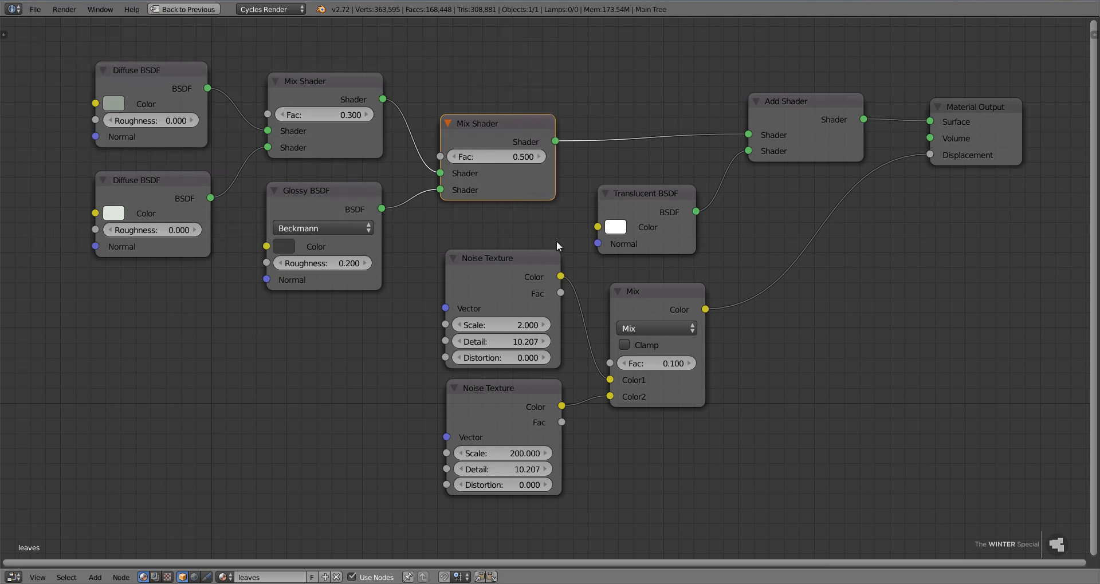
click(647, 201)
mouse_move(650, 204)
mouse_down()
mouse_move(630, 185)
mouse_move(662, 188)
mouse_up()
right_click(659, 183)
click(619, 227)
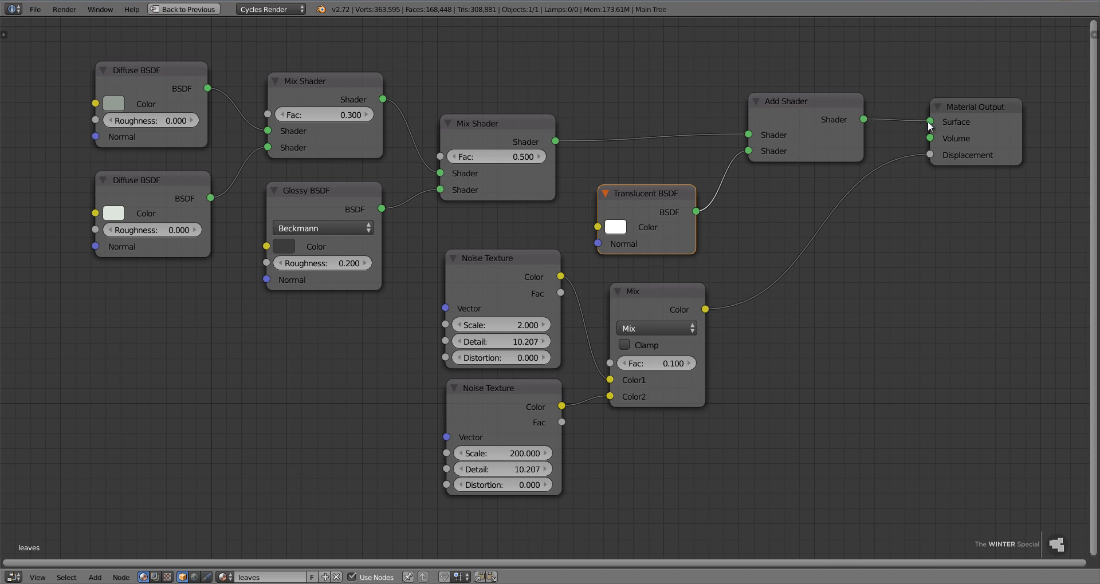
Examine the two Noise Texture nodes and the Mix node feeding the displacement, and return to the split-area layout.
mouse_move(930, 121)
mouse_down()
mouse_move(894, 125)
mouse_move(923, 122)
mouse_up()
click(501, 269)
shift+click(506, 388)
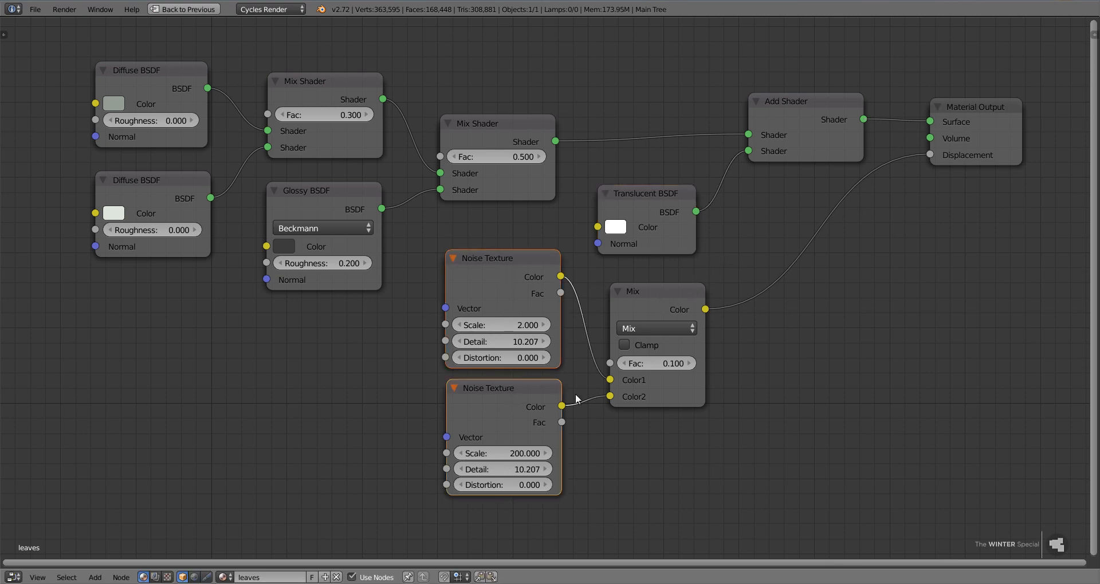
middle_drag(635, 417, 620, 379)
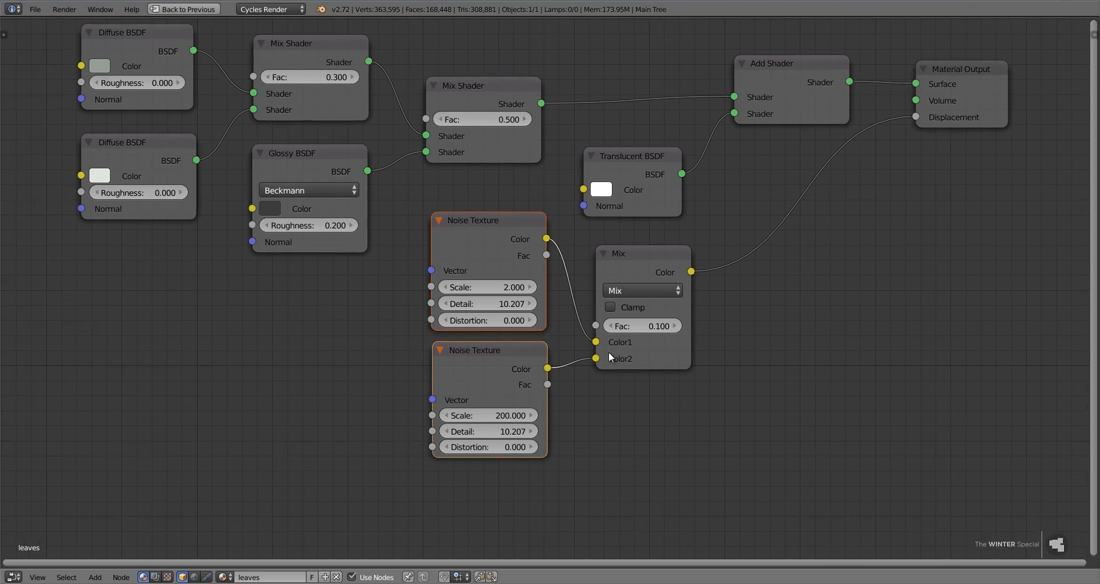
click(508, 239)
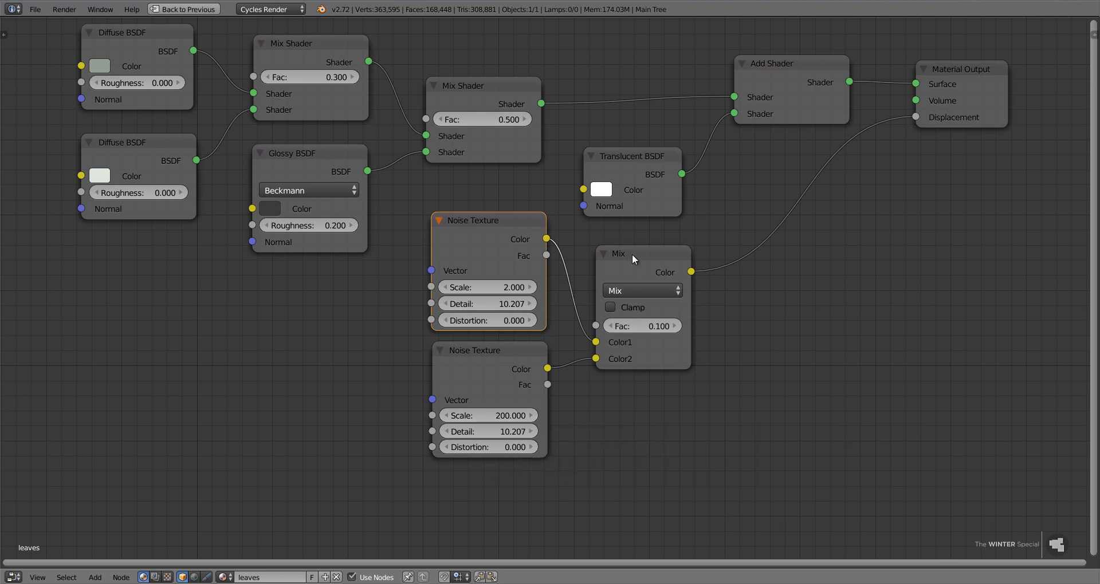
mouse_move(634, 255)
mouse_down()
mouse_move(604, 239)
mouse_move(624, 241)
mouse_up()
right_click(624, 241)
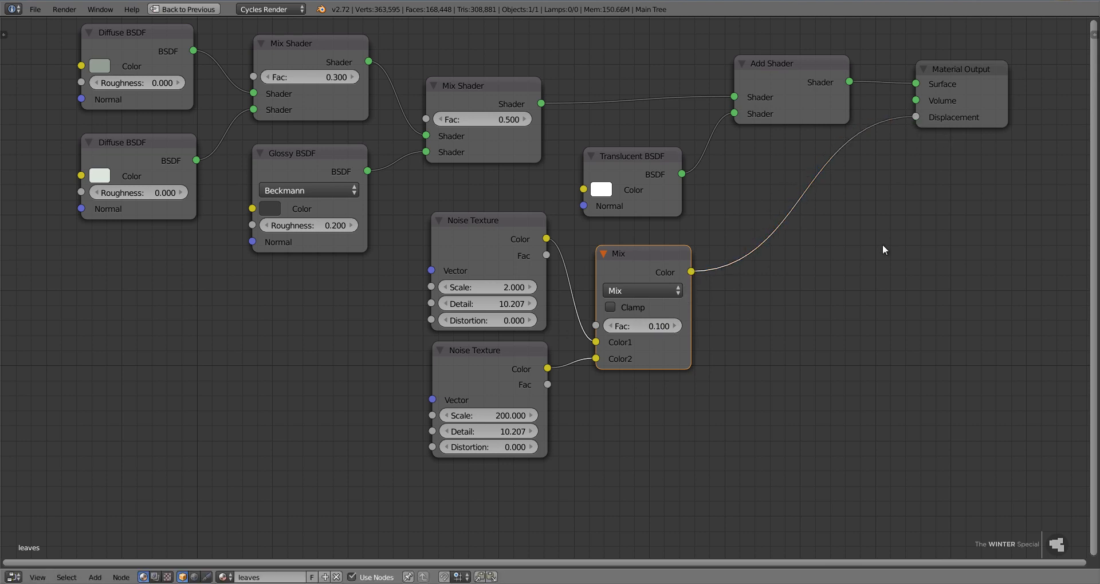
key(ctrl+Up)
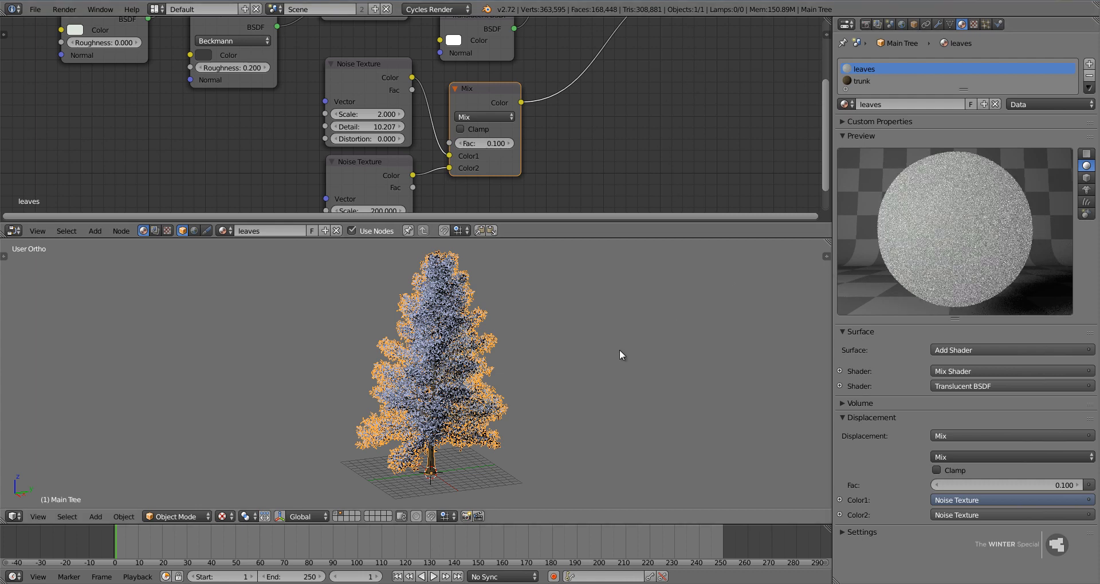
Deselect the leaves material's nodes and merge the node editor area away so the 3D view takes its space.
scroll(577, 153, down, 2)
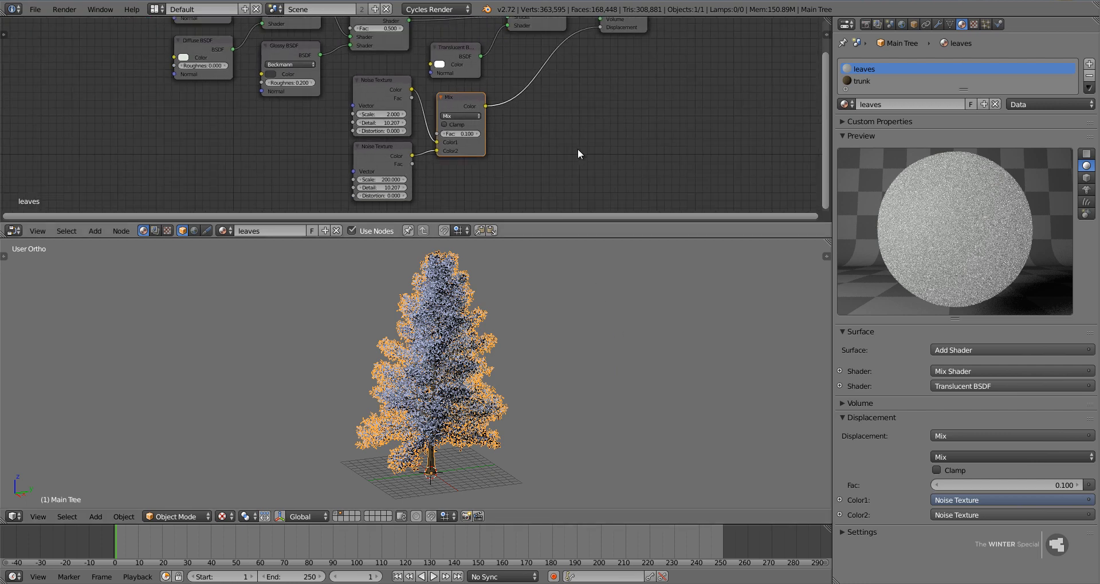
click(578, 150)
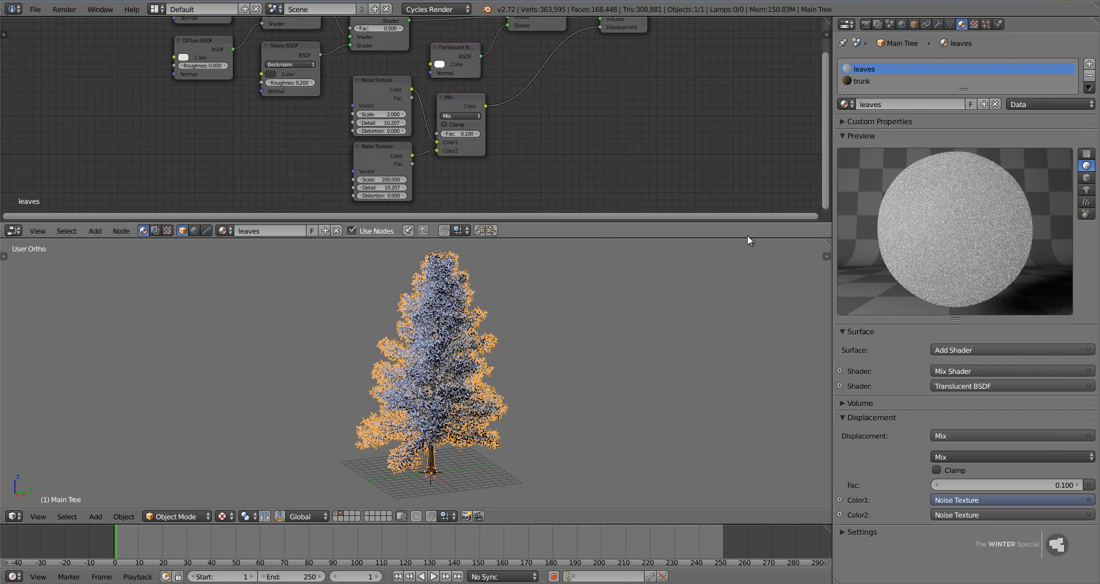
drag(826, 241, 828, 230)
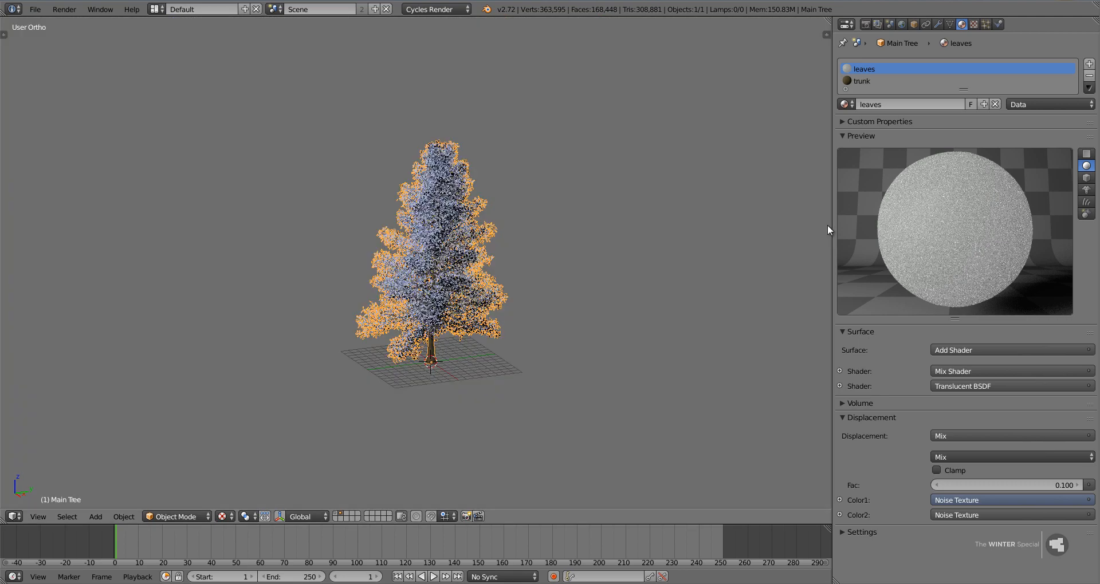
scroll(363, 255, up, 4)
scroll(363, 256, down, 1)
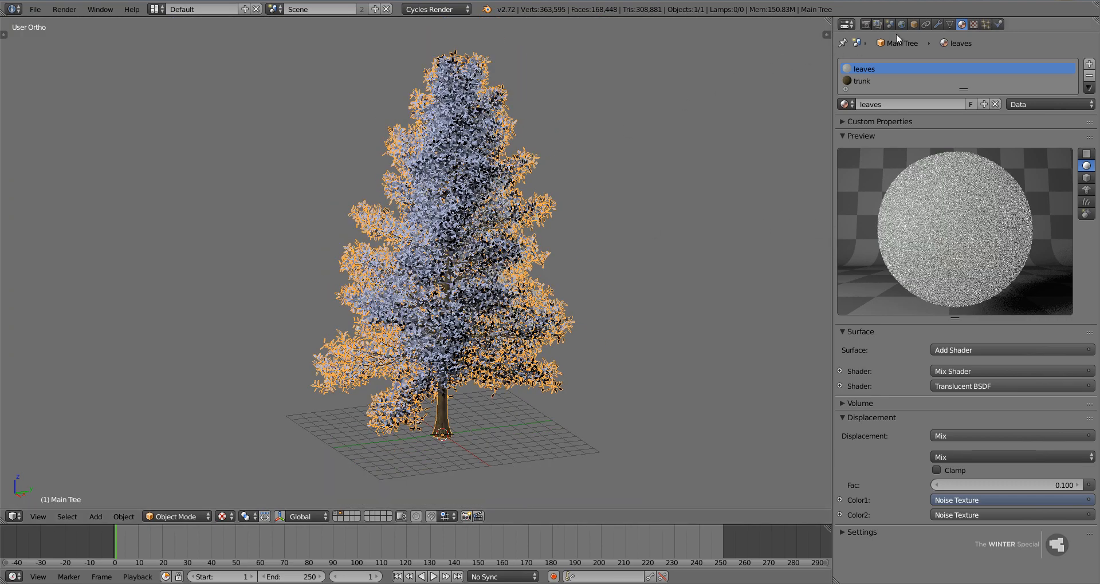
Set the Main Tree object's maximum draw type to Bounds.
click(913, 25)
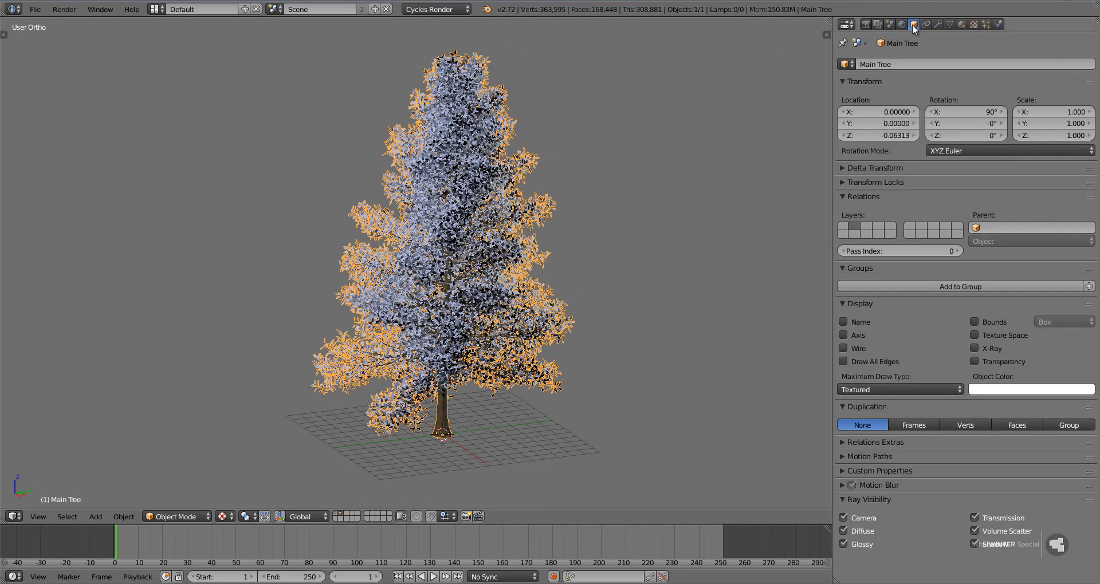
click(909, 389)
click(896, 376)
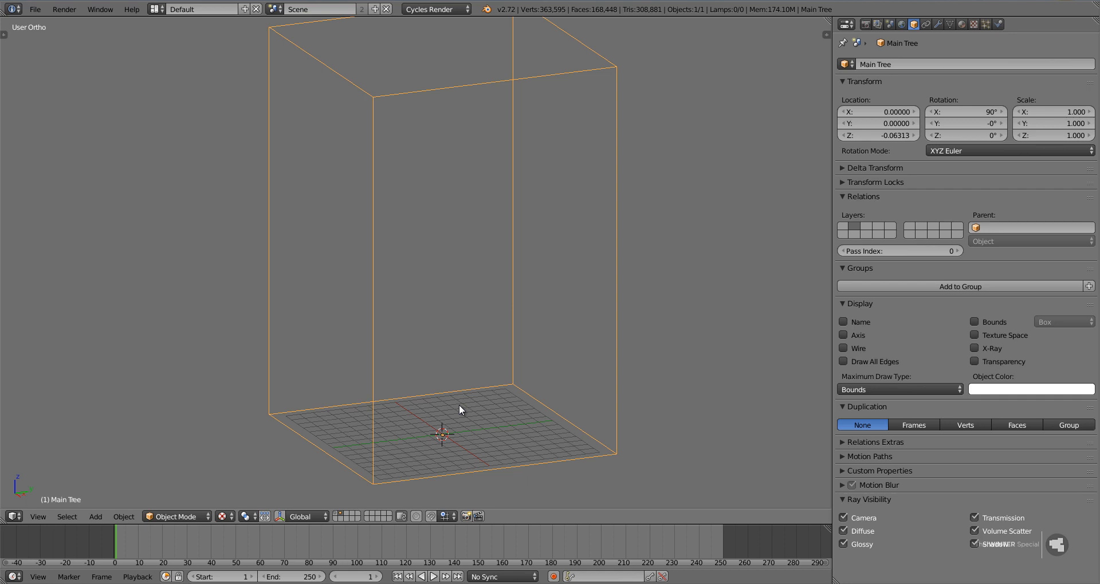
Try the Textured draw type on the tree with its mesh in Edit Mode, and restore the Bounds draw type.
click(865, 389)
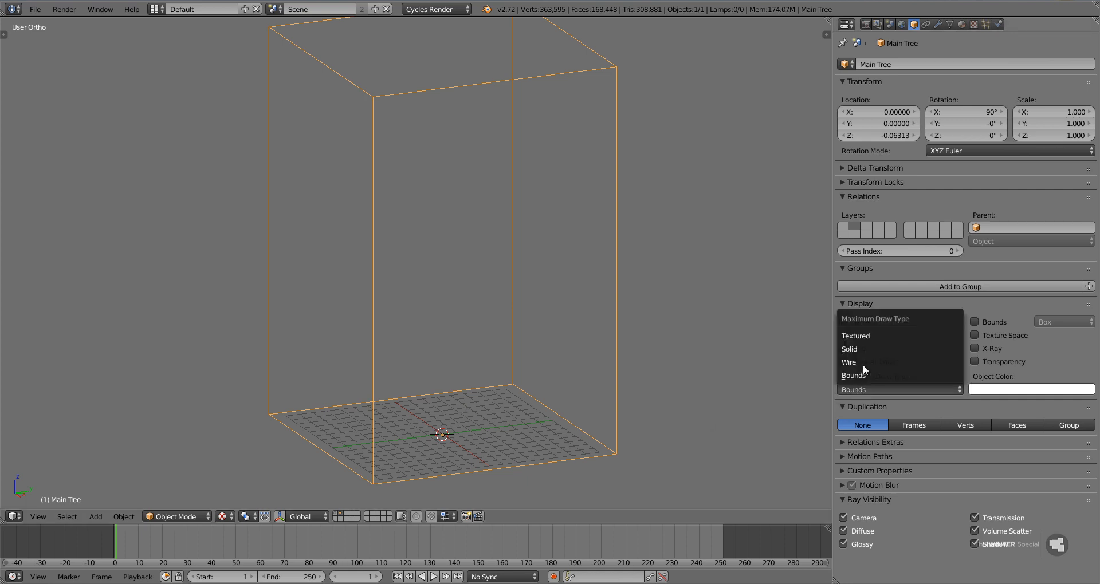
click(865, 335)
key(Tab)
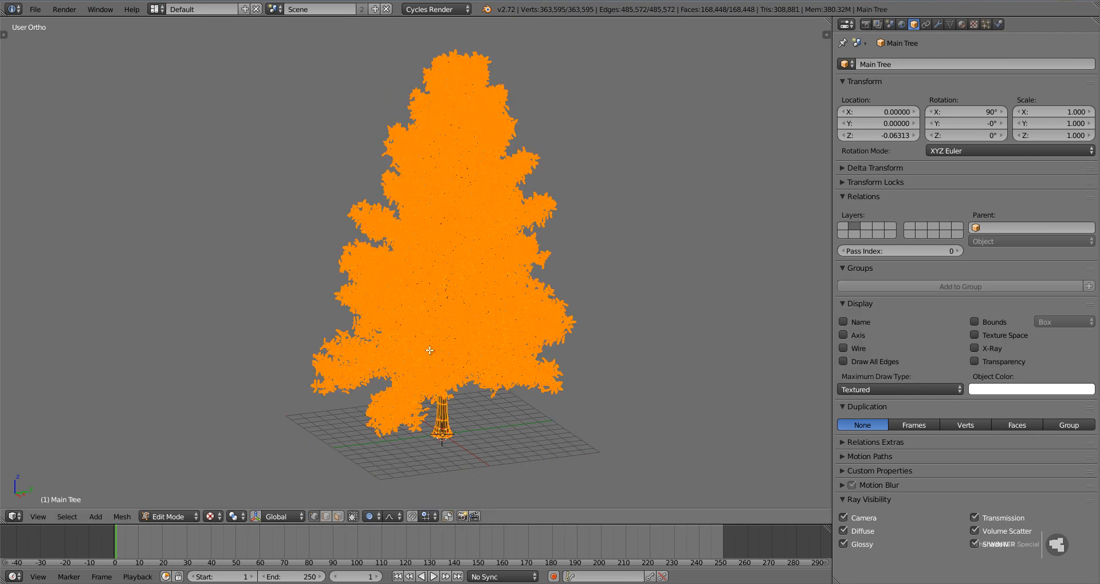
key(Tab)
click(891, 393)
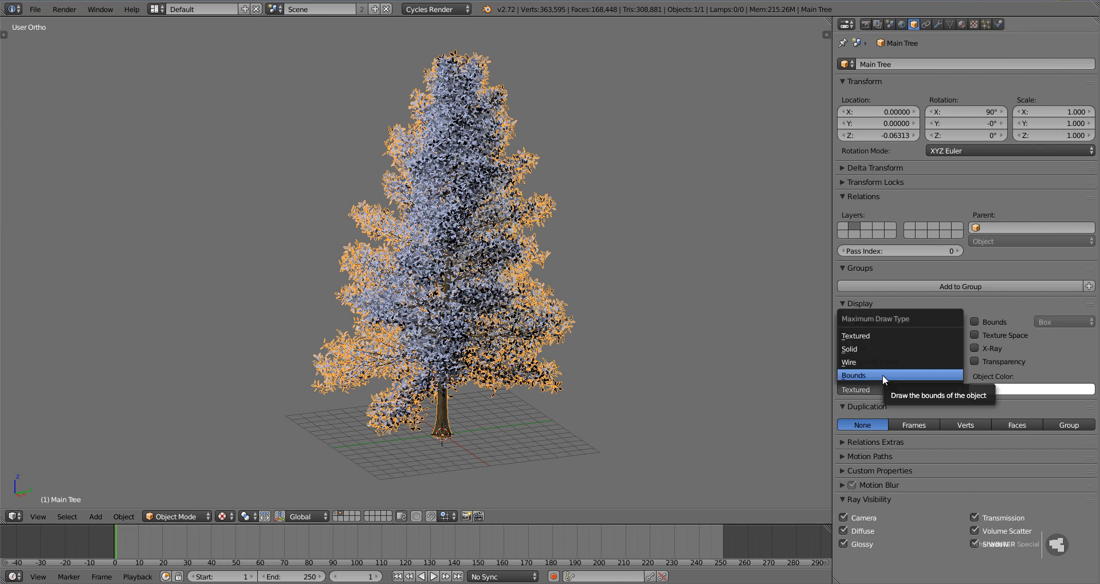
click(882, 375)
Examine the tree's bounding-box display from several angles, entering and leaving Edit Mode.
scroll(466, 444, down, 3)
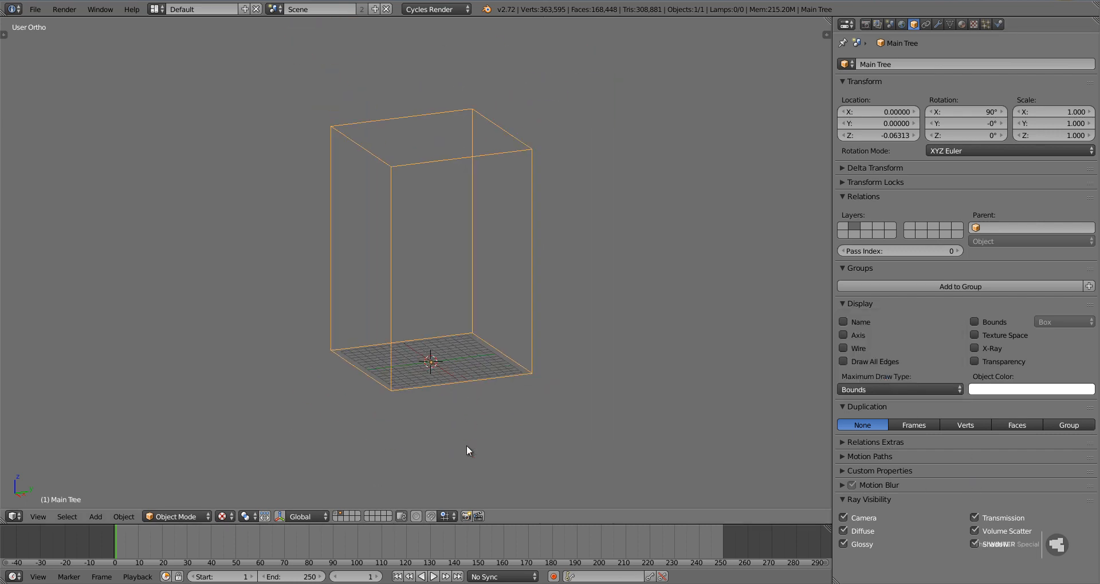
mouse_move(475, 334)
middle_down()
mouse_move(427, 348)
mouse_move(471, 280)
mouse_move(463, 343)
mouse_move(472, 352)
middle_up()
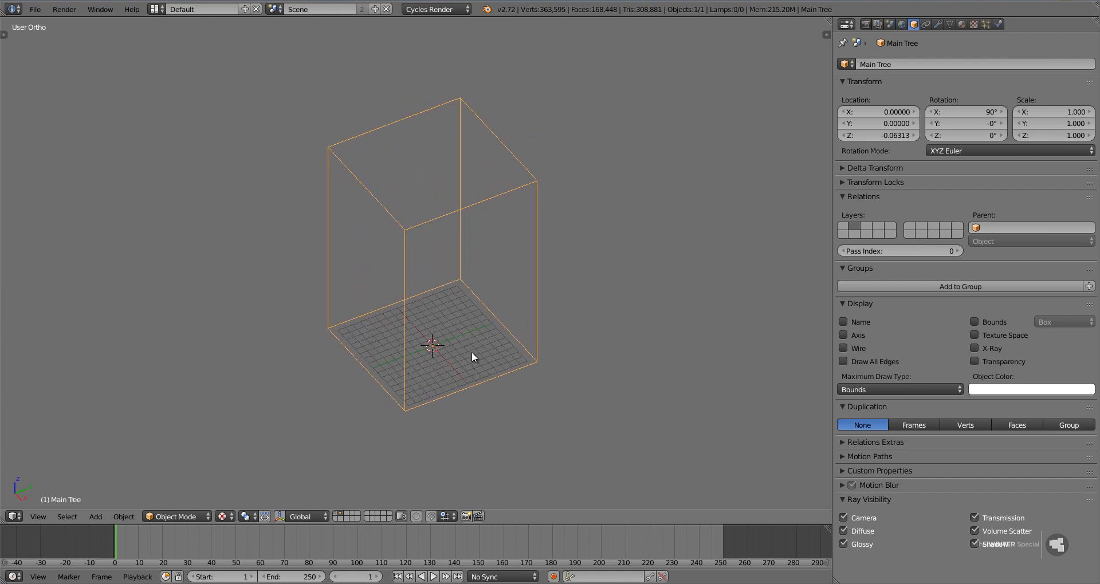
key(Tab)
key(Tab)
mouse_move(446, 244)
middle_down()
mouse_move(434, 225)
mouse_move(439, 172)
middle_up()
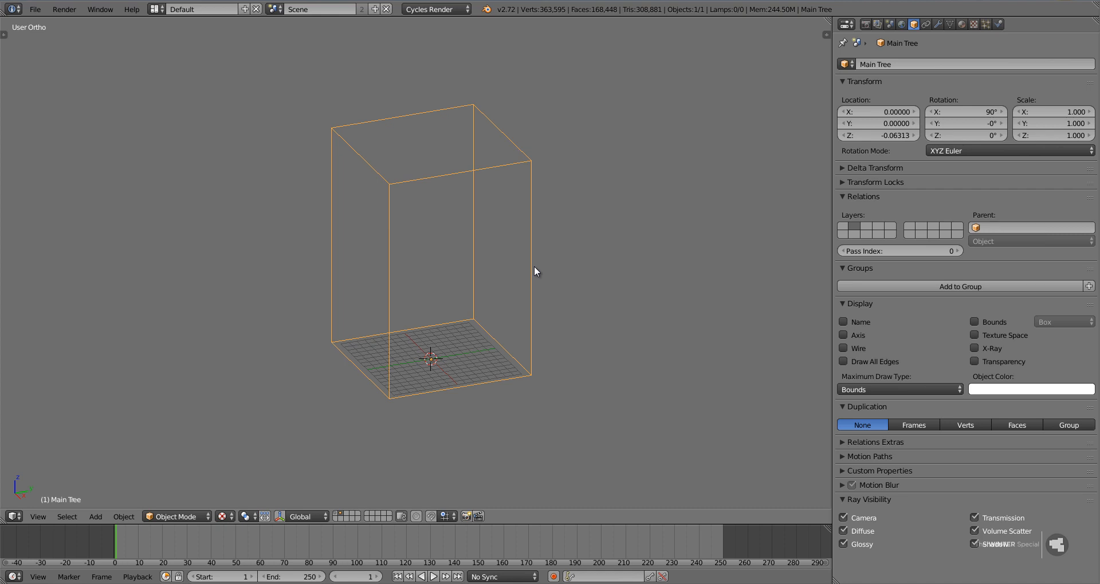
click(868, 388)
click(864, 389)
Show the first scene layer, select the ground plane and view it in perspective.
click(336, 514)
right_click(411, 388)
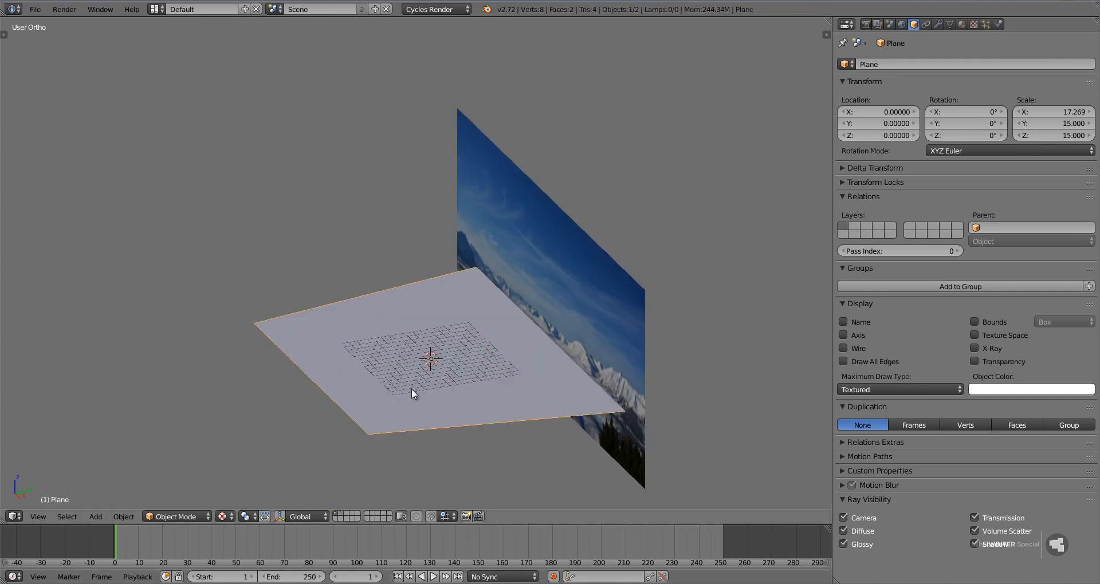
middle_drag(411, 389, 465, 325)
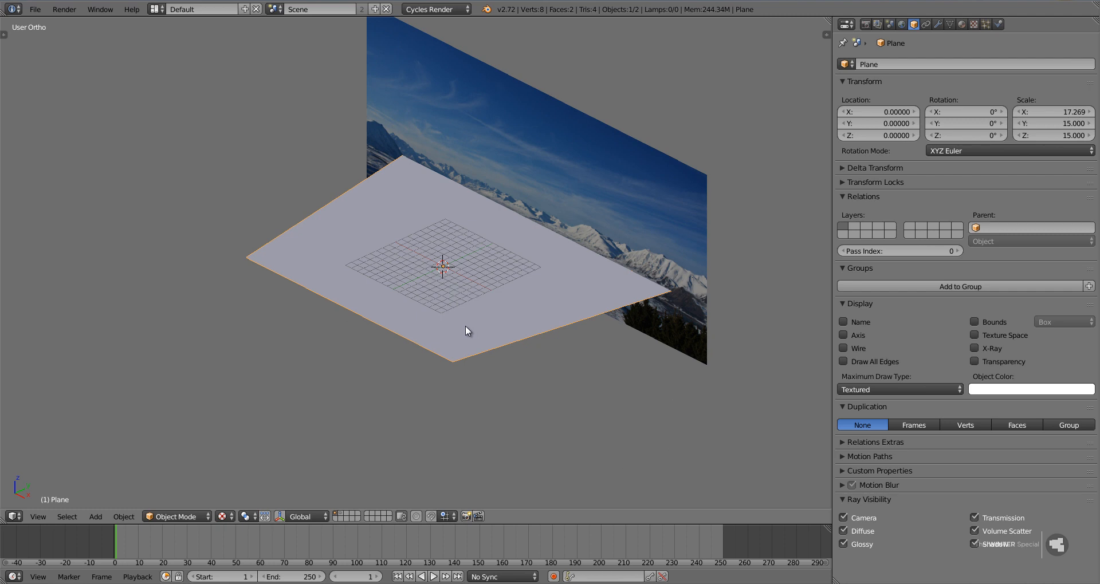
key(KP_5)
key(KP_Decimal)
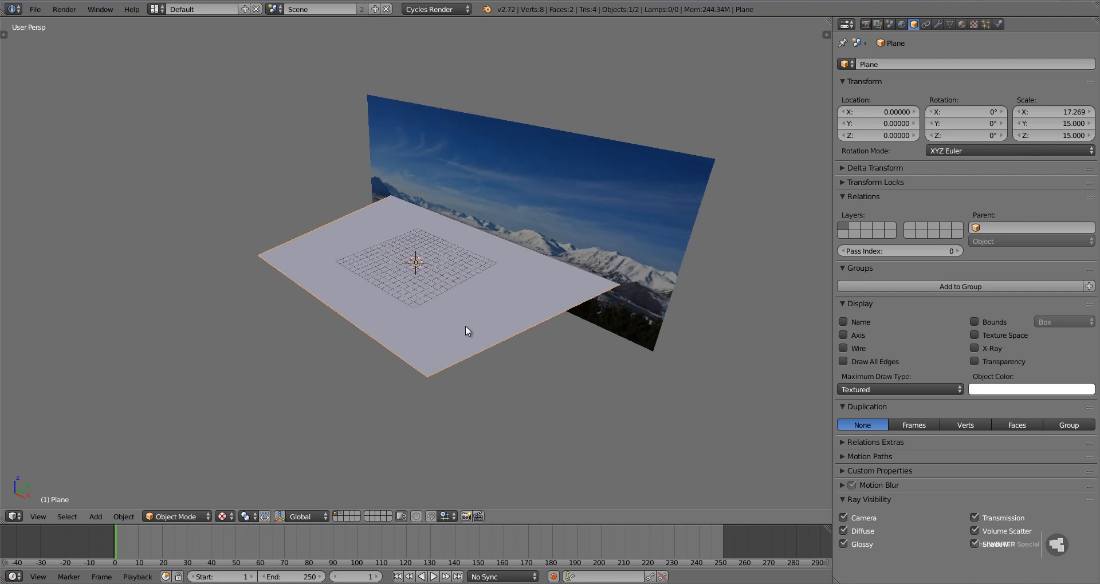
Add a Hair particle system with Advanced settings to the ground plane and set its face distribution to Random.
click(985, 24)
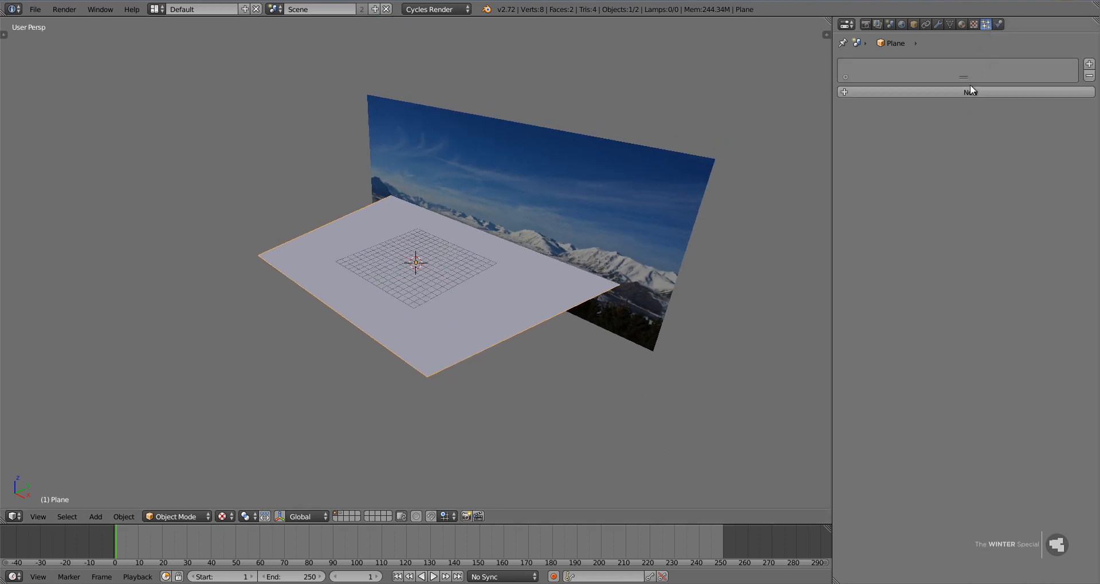
click(957, 92)
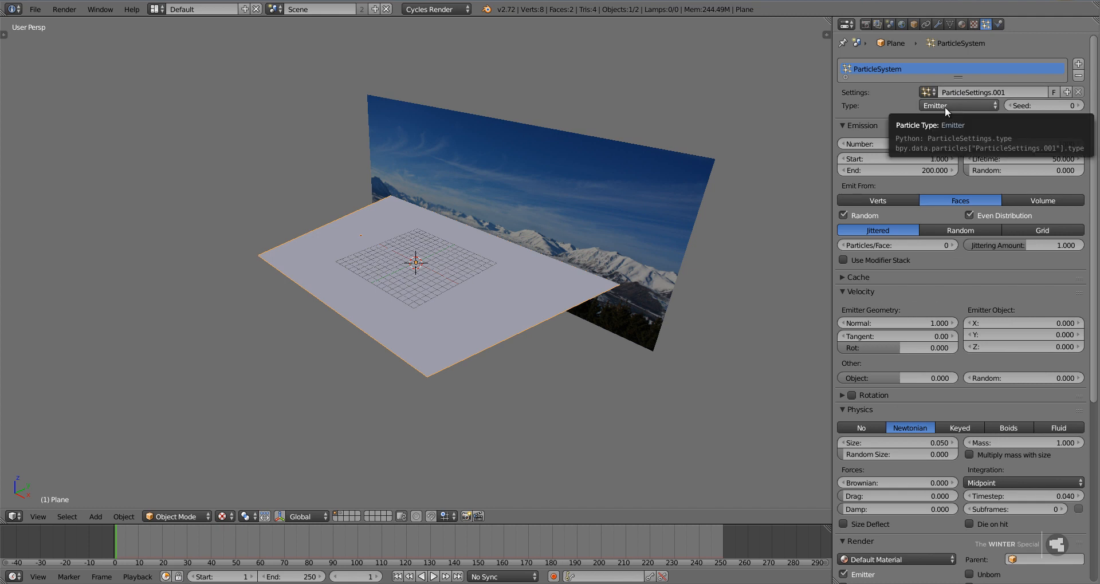
click(943, 106)
click(943, 77)
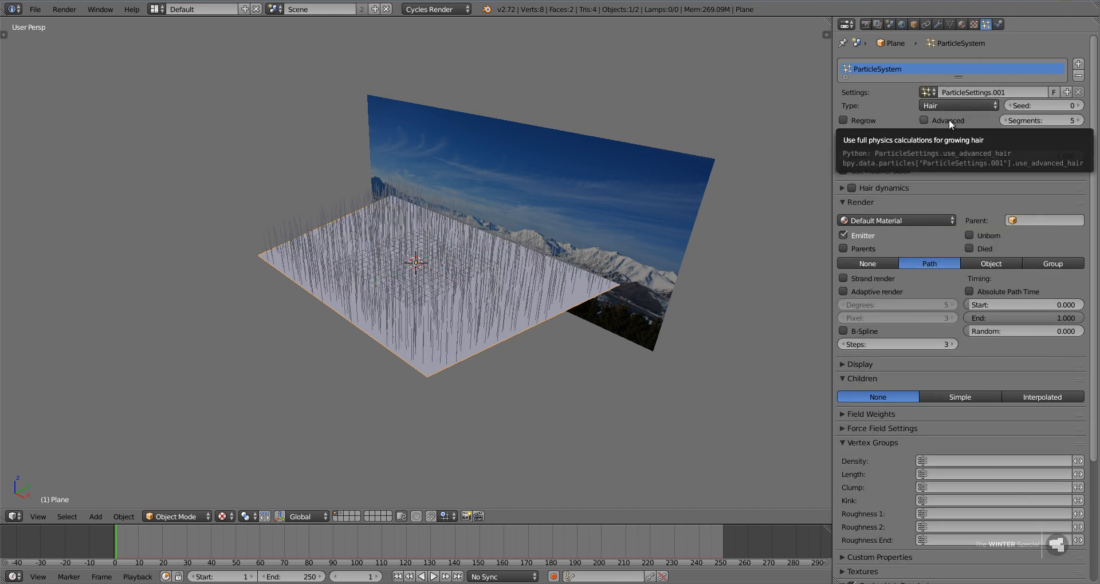
click(948, 120)
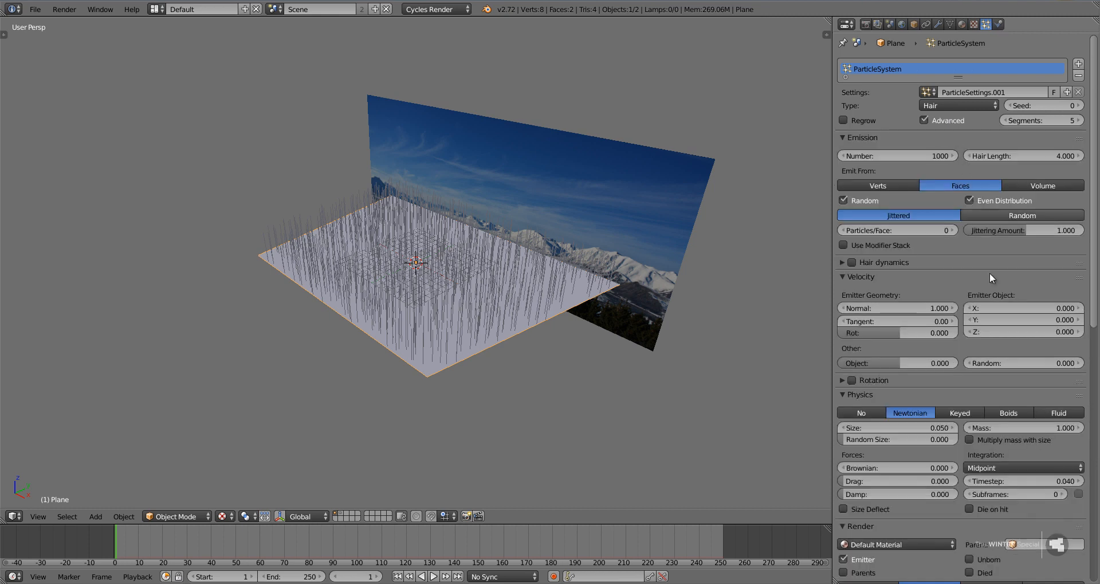
click(1023, 216)
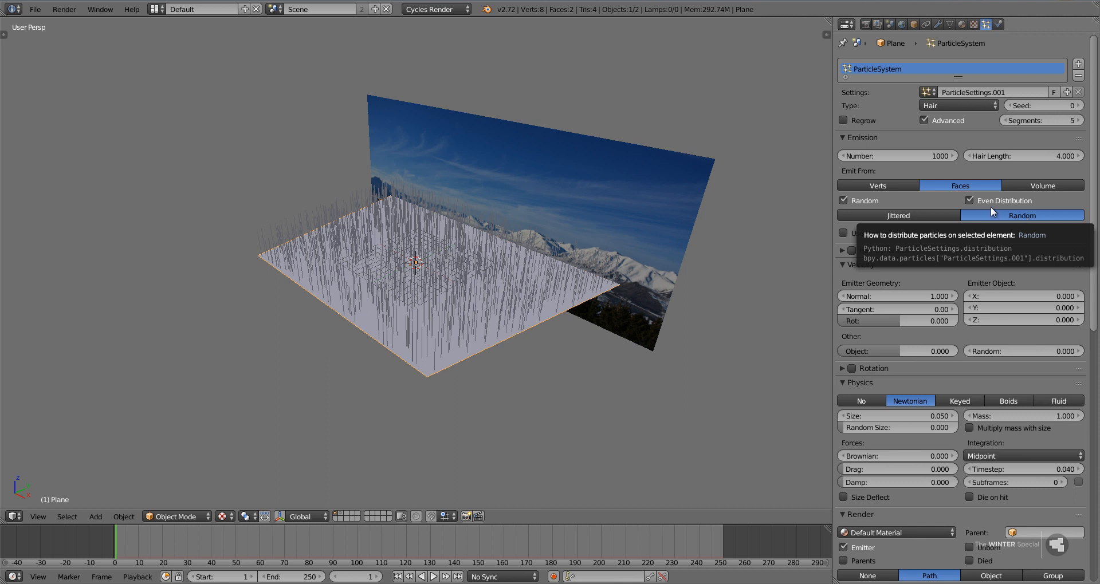
Try an emission number of 5000 for the plane's hair particles.
click(899, 155)
text(50)
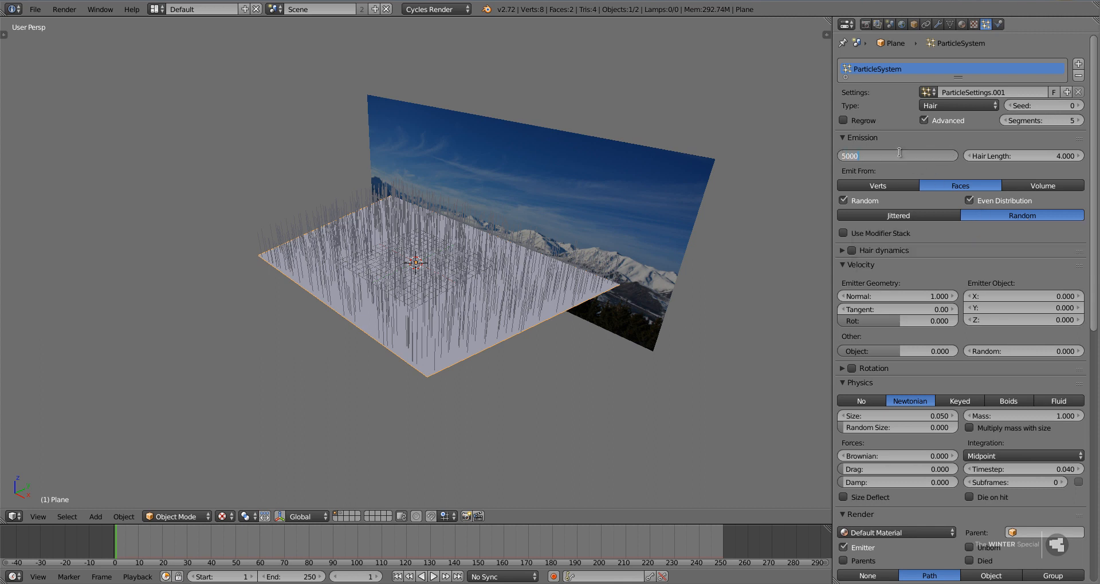
key(Return)
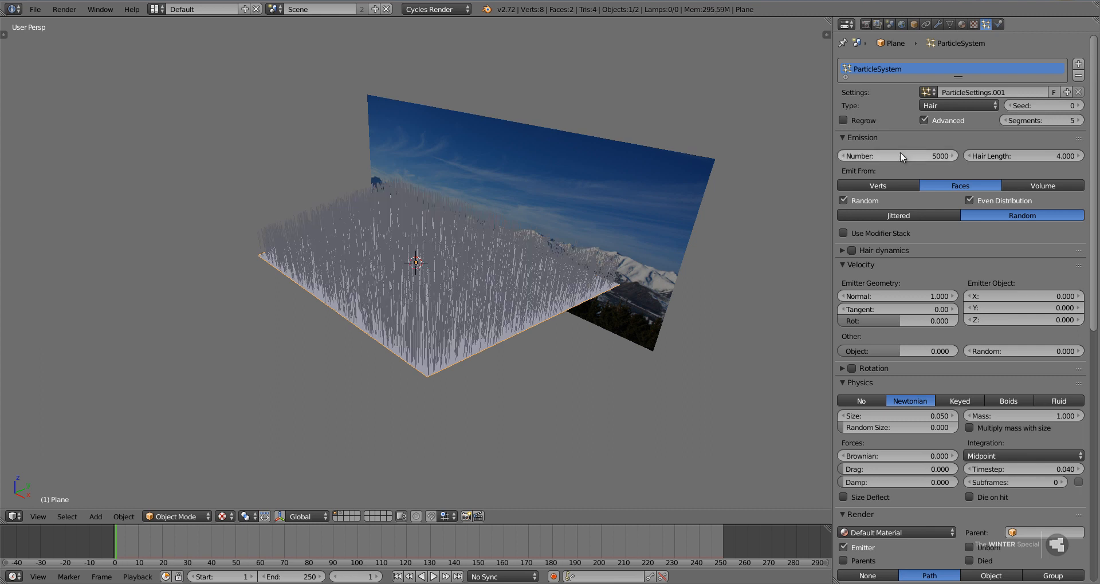
Set the particle system's emission number to 3000.
click(899, 154)
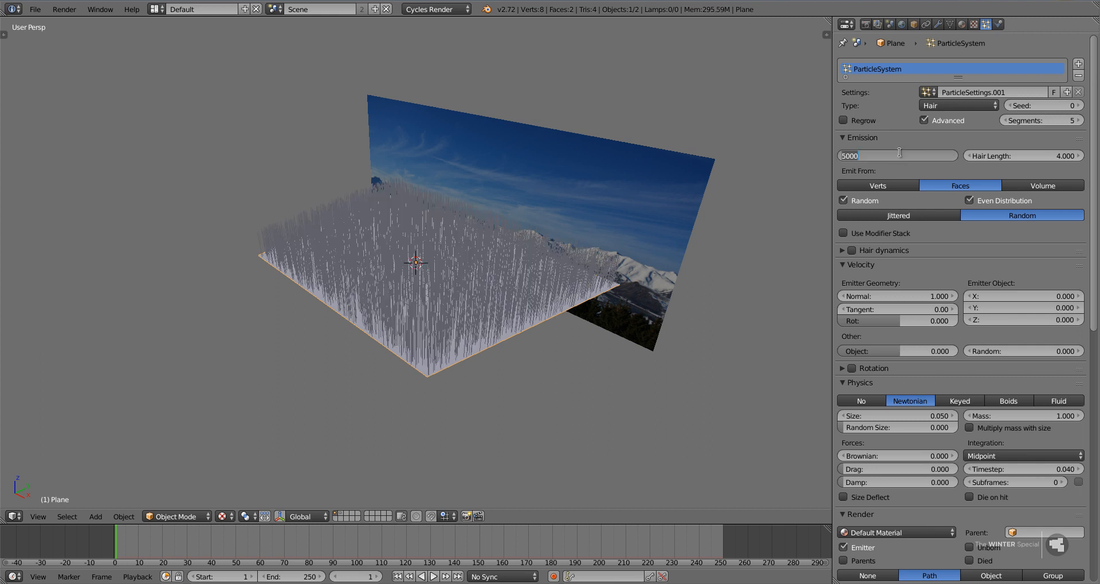
text(300)
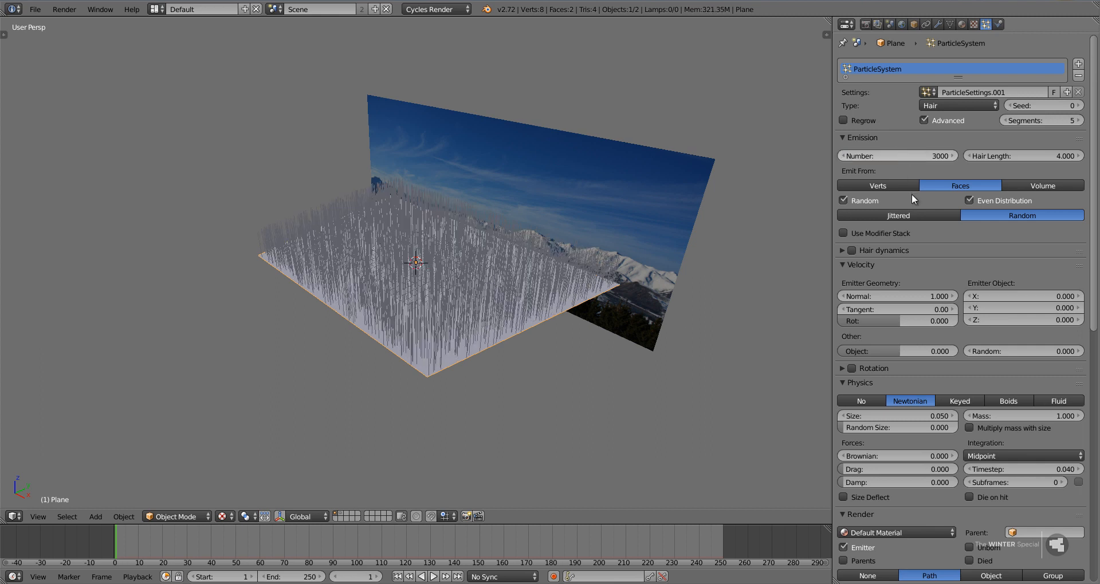
key(Return)
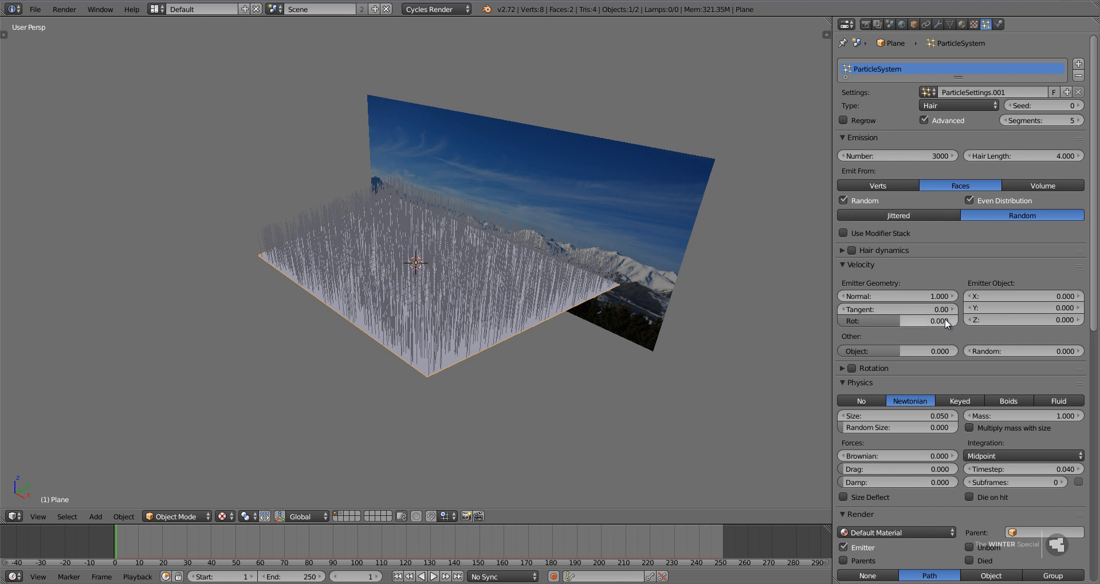
Set the particles' emitter-geometry Normal velocity to 0.2 to shorten the hairs.
drag(919, 299, 425, 266)
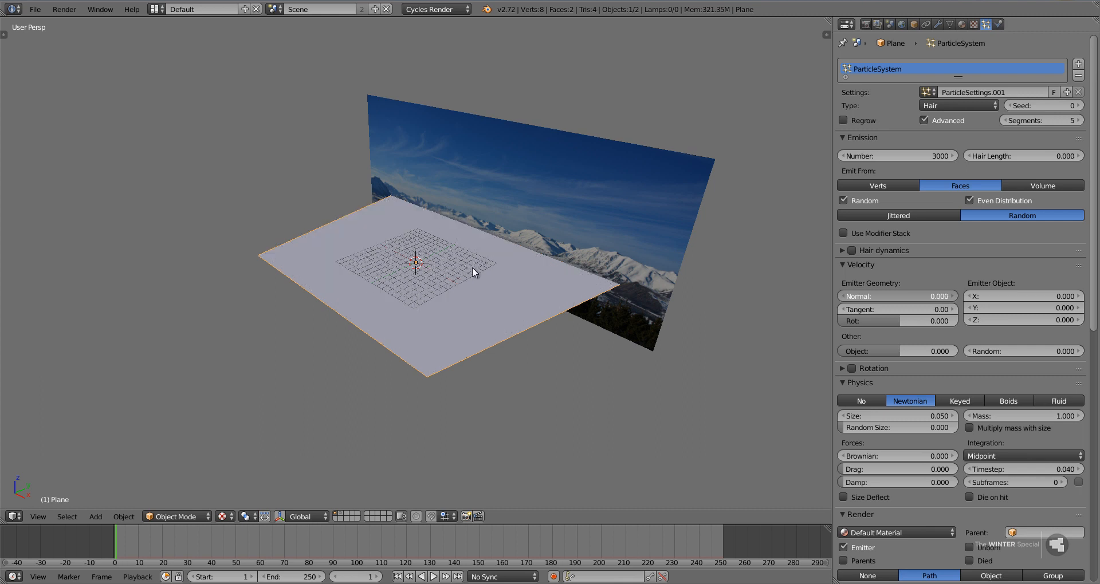
key(Escape)
click(917, 296)
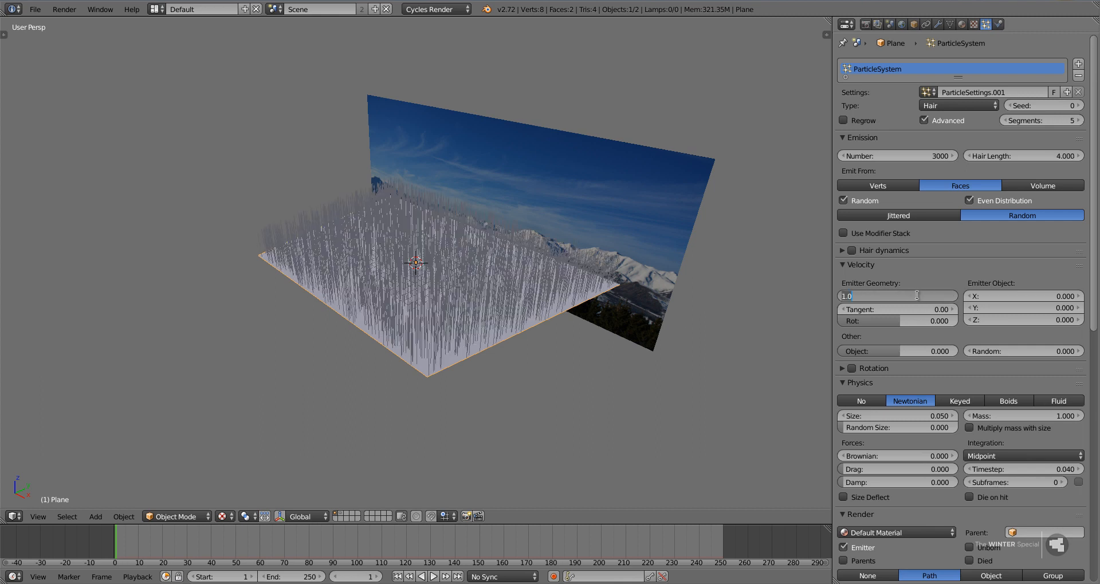
key(BackSpace)
text(0.2)
key(Return)
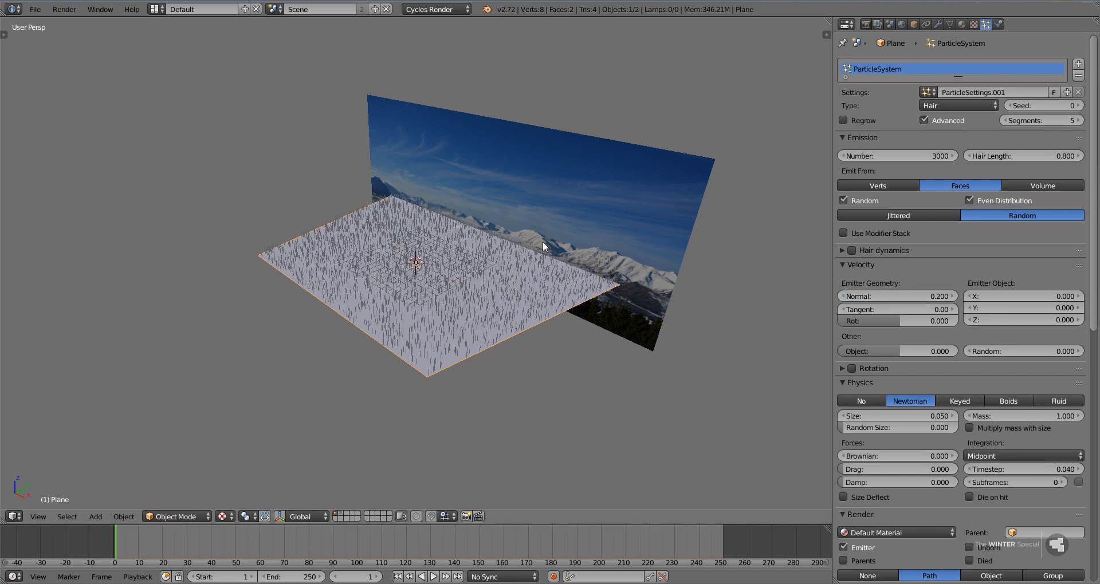
scroll(541, 241, up, 5)
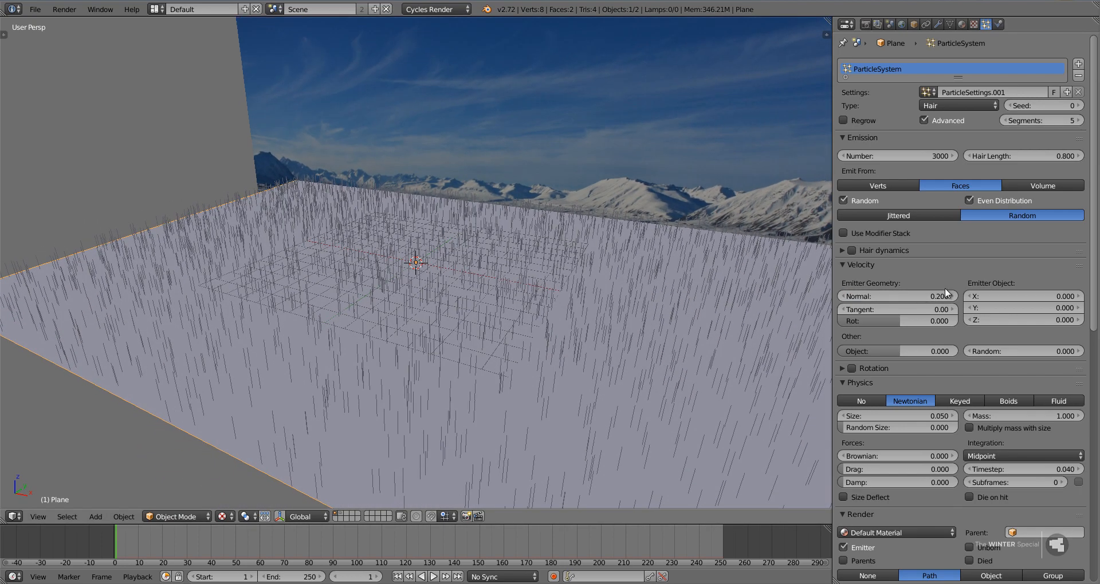
Render the particles as an object, using Main Tree as the dupli object.
scroll(988, 430, down, 5)
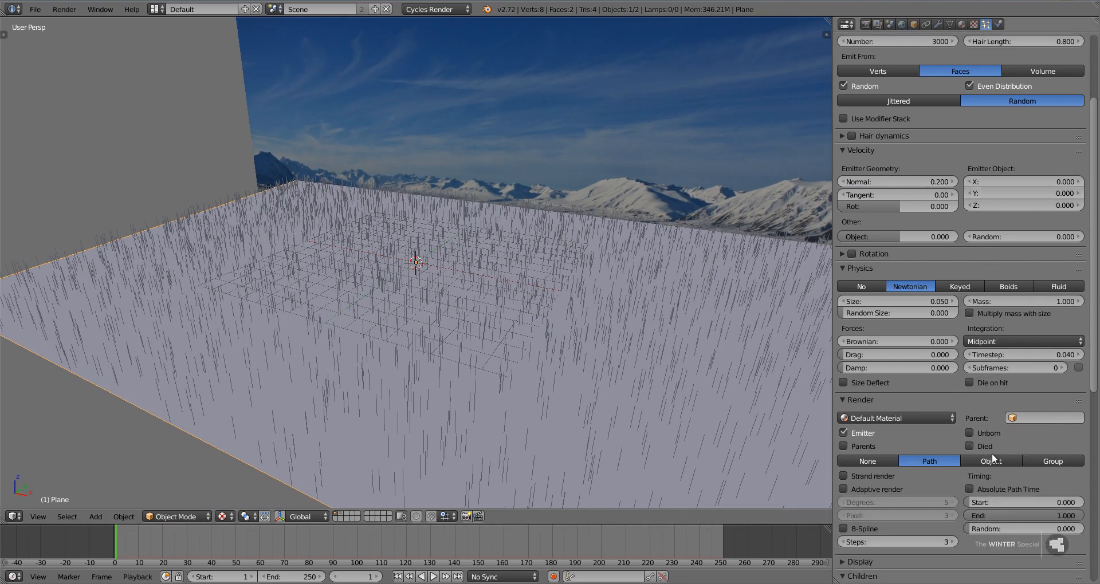
click(991, 461)
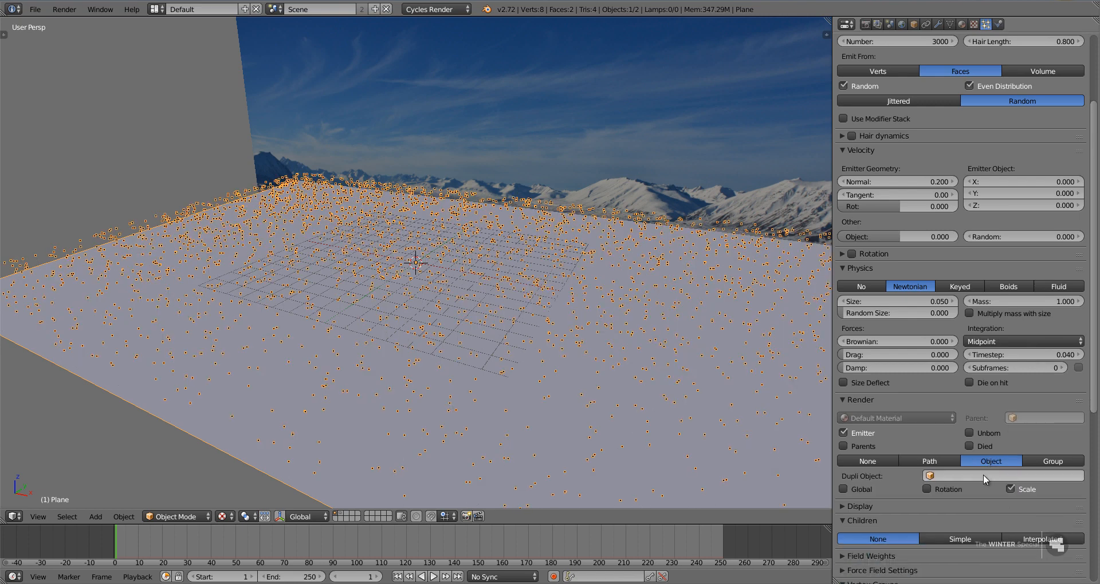
click(983, 475)
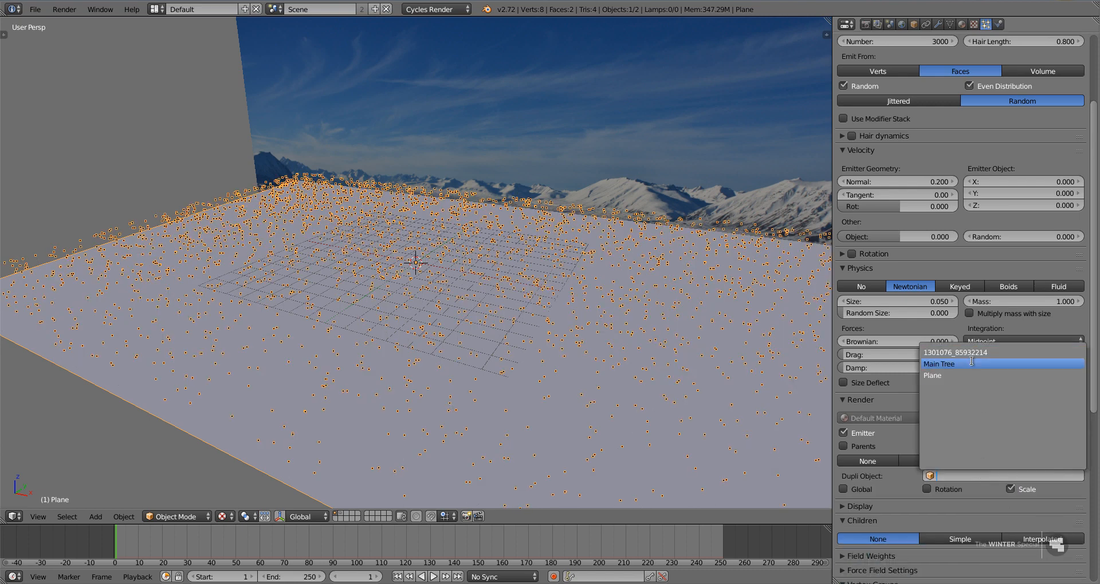
click(1027, 364)
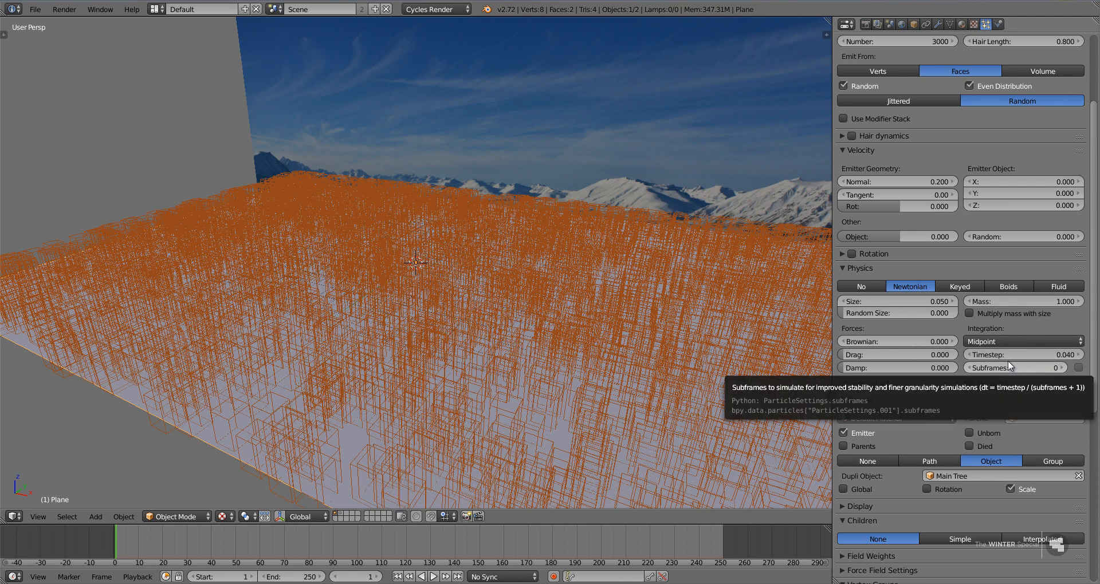
Set the tree particles' random size to 0.5 and the Brownian force to 0.06.
drag(902, 313, 965, 315)
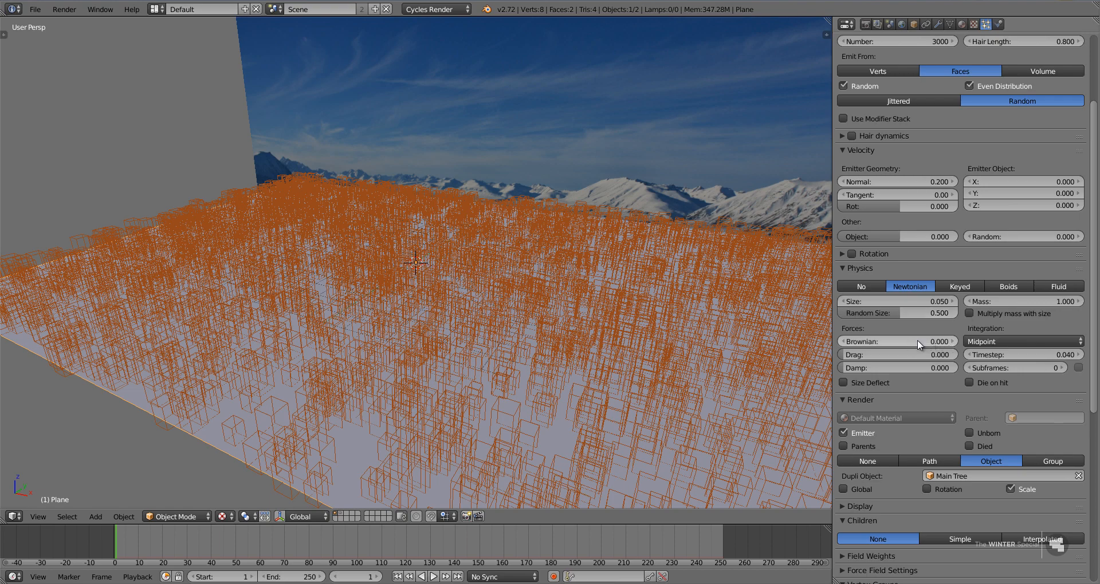
drag(917, 339, 955, 325)
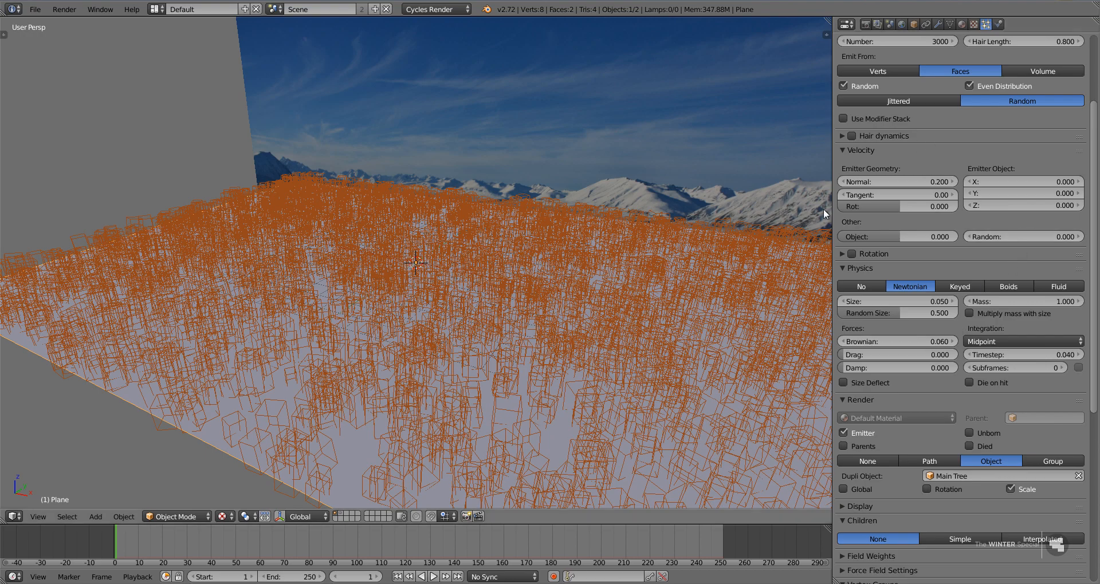
Set the tree particles' Random velocity to 0.024 and enable Interpolated child particles.
drag(1014, 235, 1037, 235)
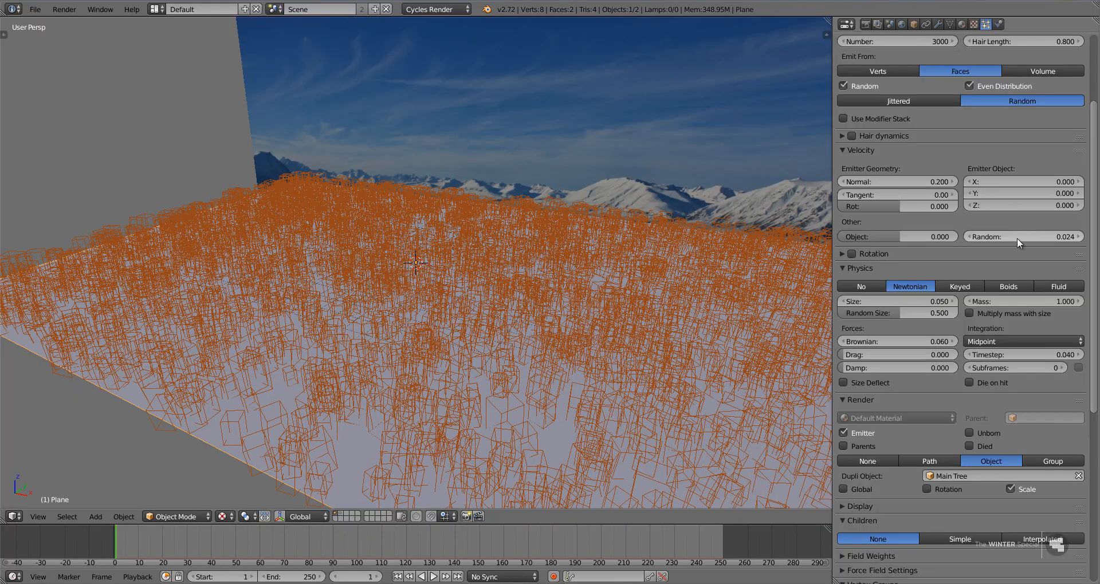
middle_drag(503, 390, 528, 426)
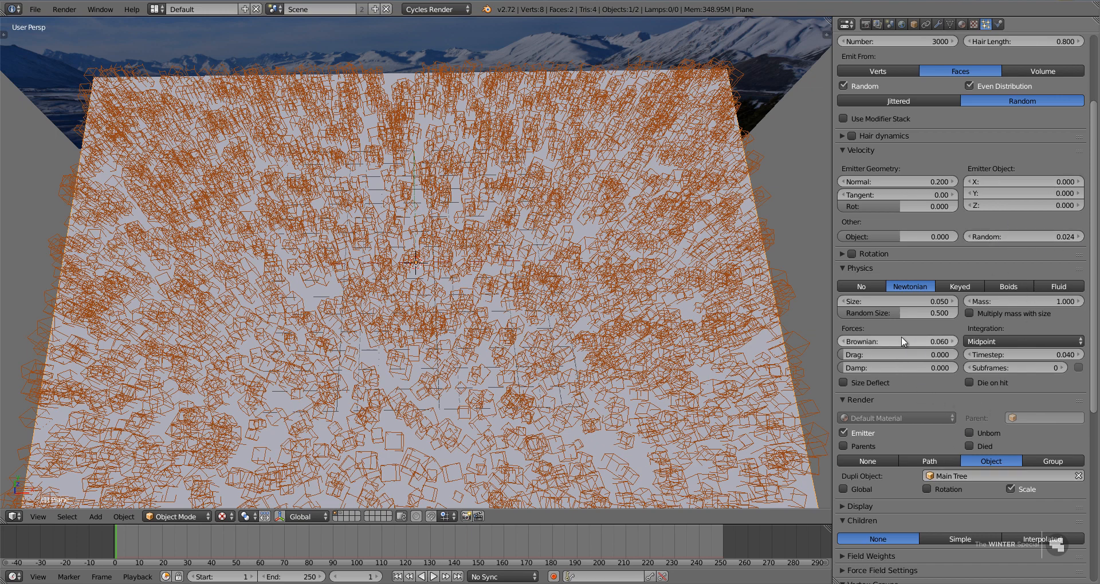
scroll(925, 570, down, 6)
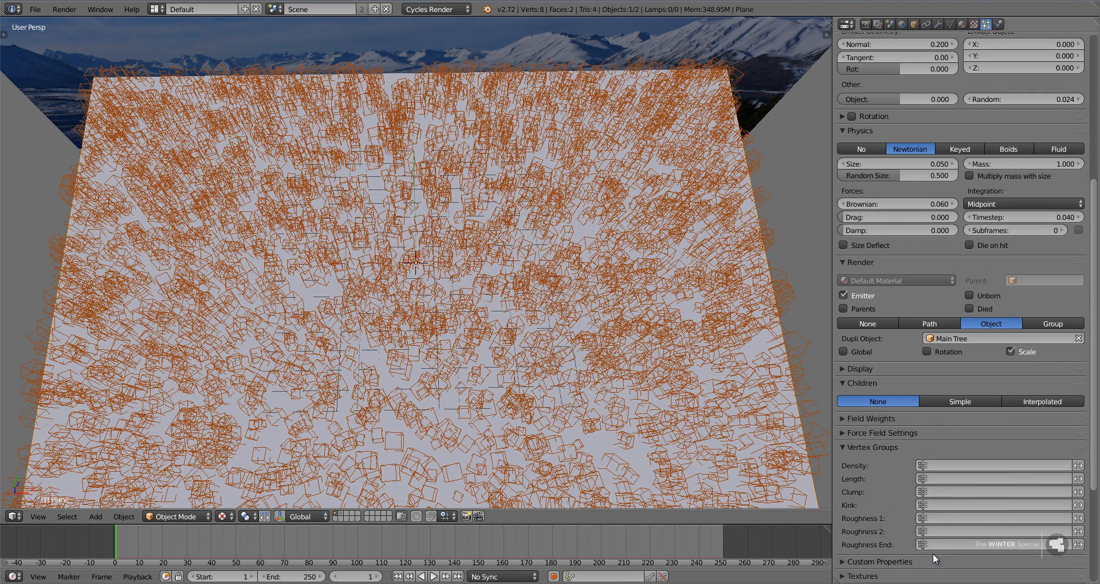
click(1056, 402)
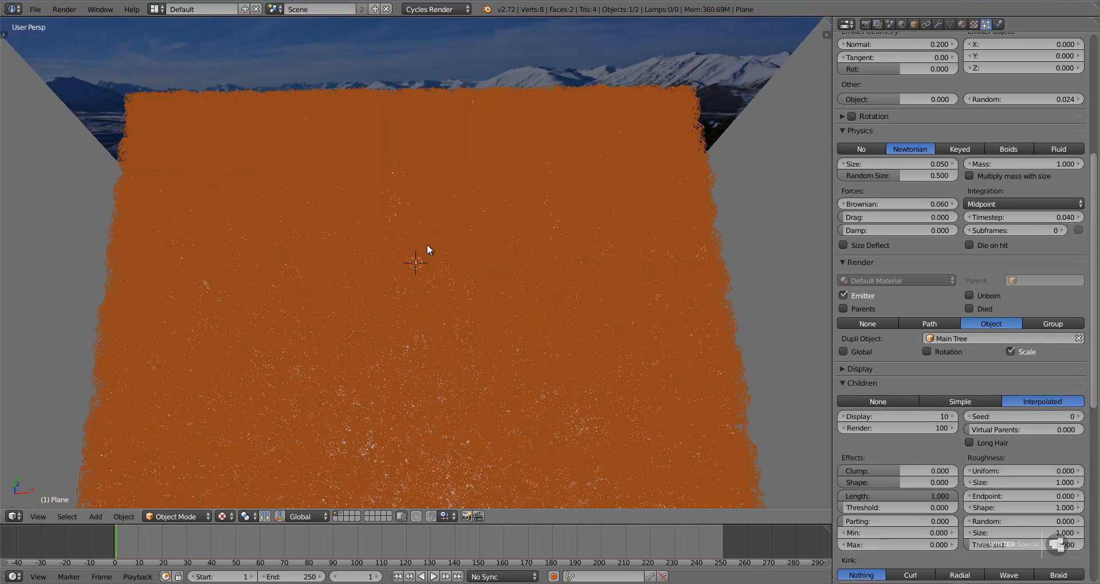
Try Simple child particles for the trees and return to Interpolated.
scroll(425, 246, down, 3)
click(969, 399)
scroll(573, 369, up, 6)
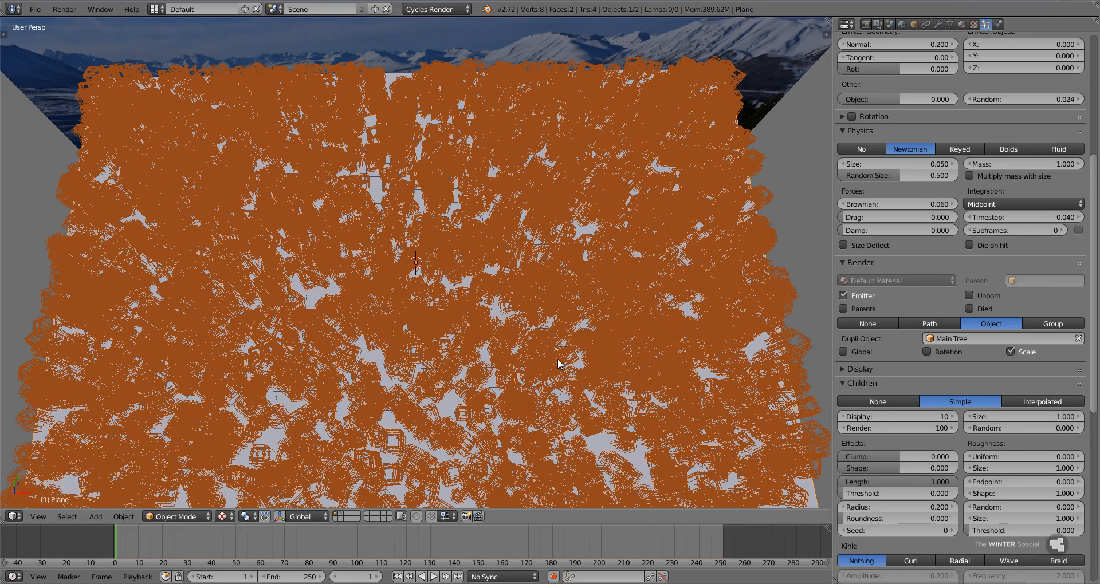
click(1041, 401)
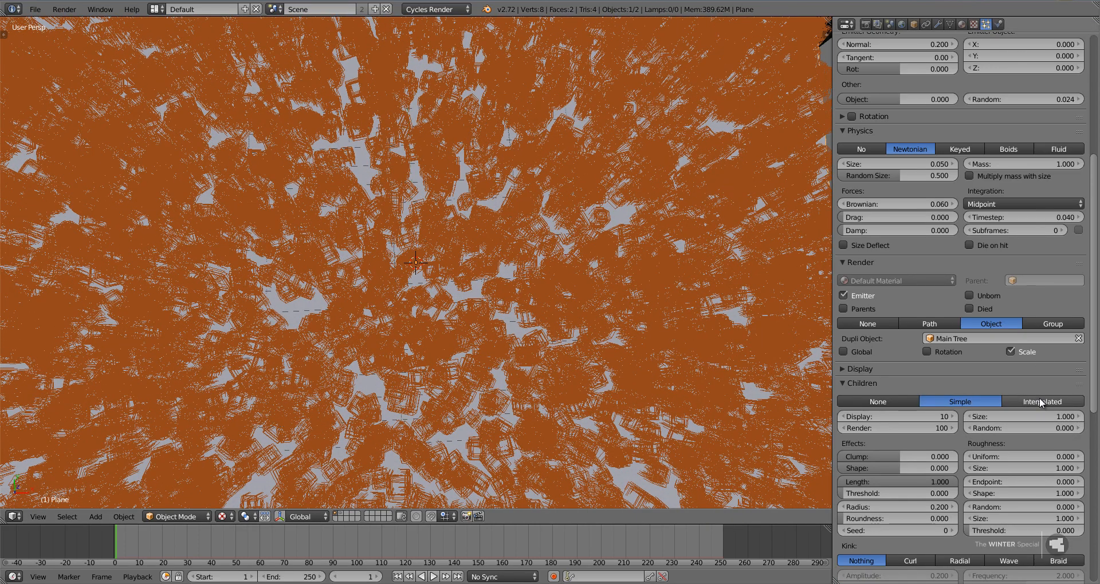
scroll(587, 366, down, 4)
middle_drag(592, 354, 558, 360)
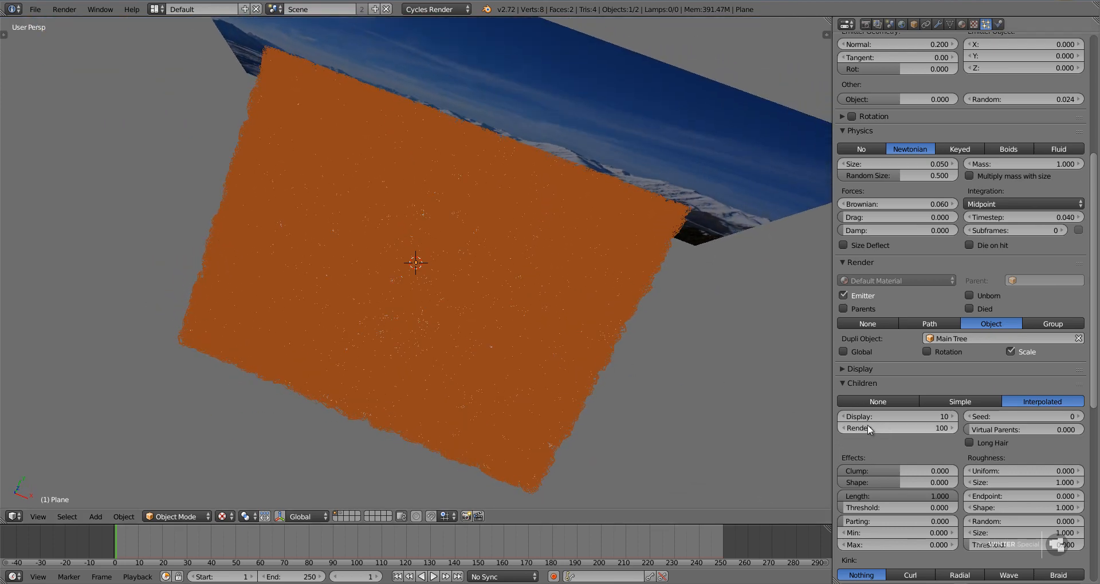
Set the number of children rendered per tree particle to 10.
click(898, 427)
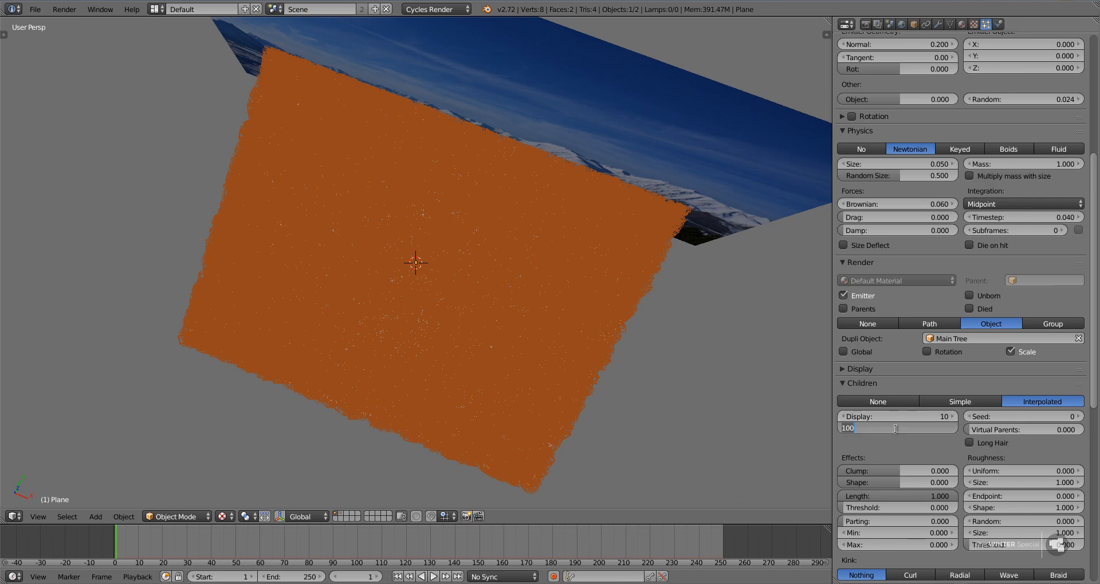
text(10)
key(Return)
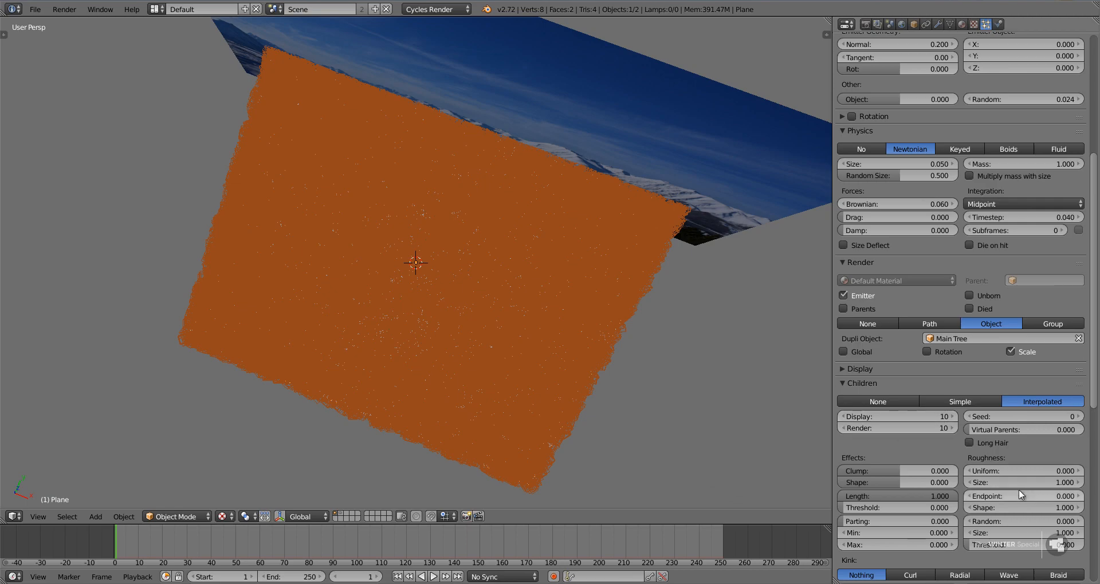
Set the Random roughness of the tree particles' children to 0.035.
middle_drag(471, 328, 458, 232)
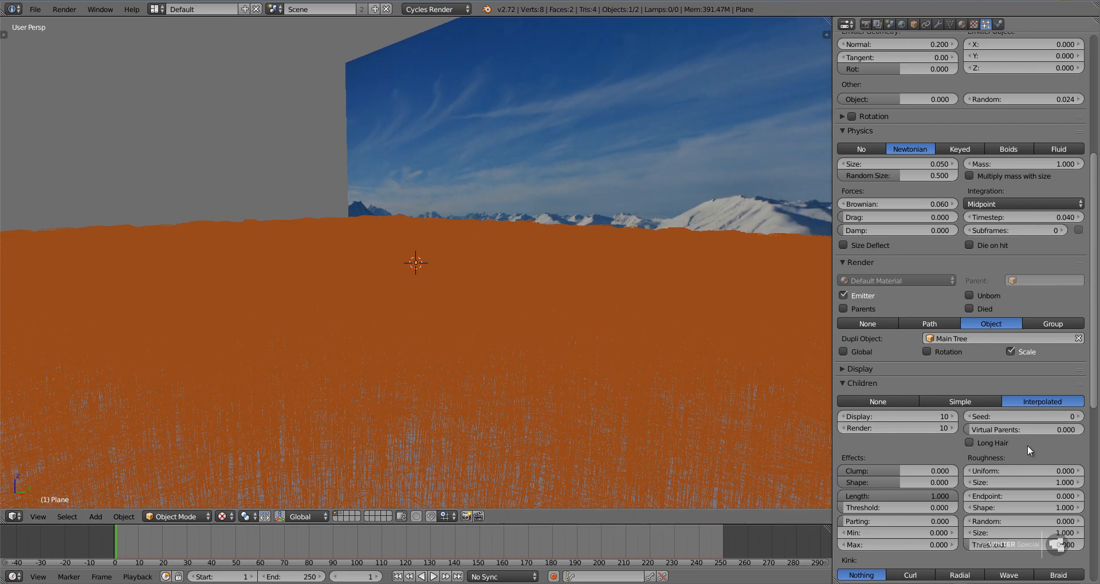
drag(1009, 518, 99, 497)
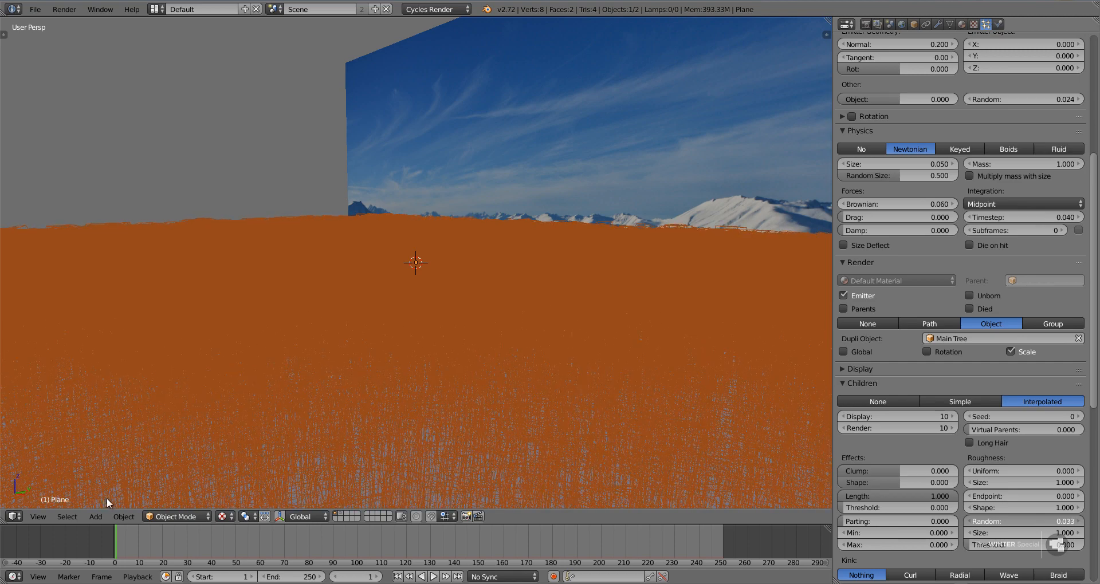
drag(115, 497, 115, 497)
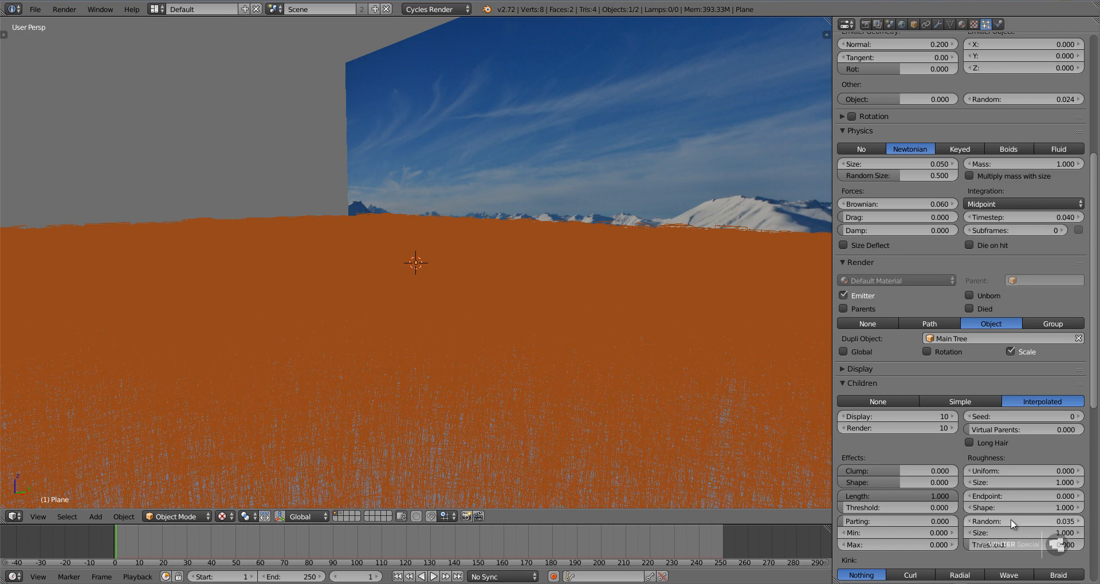
scroll(559, 347, down, 6)
middle_drag(570, 326, 608, 326)
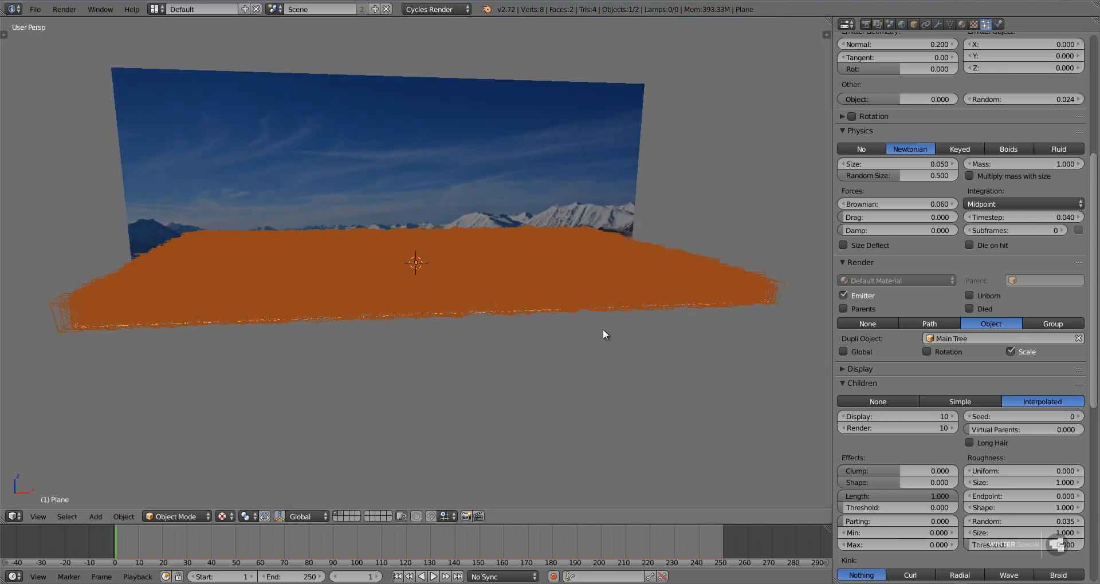
middle_drag(580, 349, 551, 342)
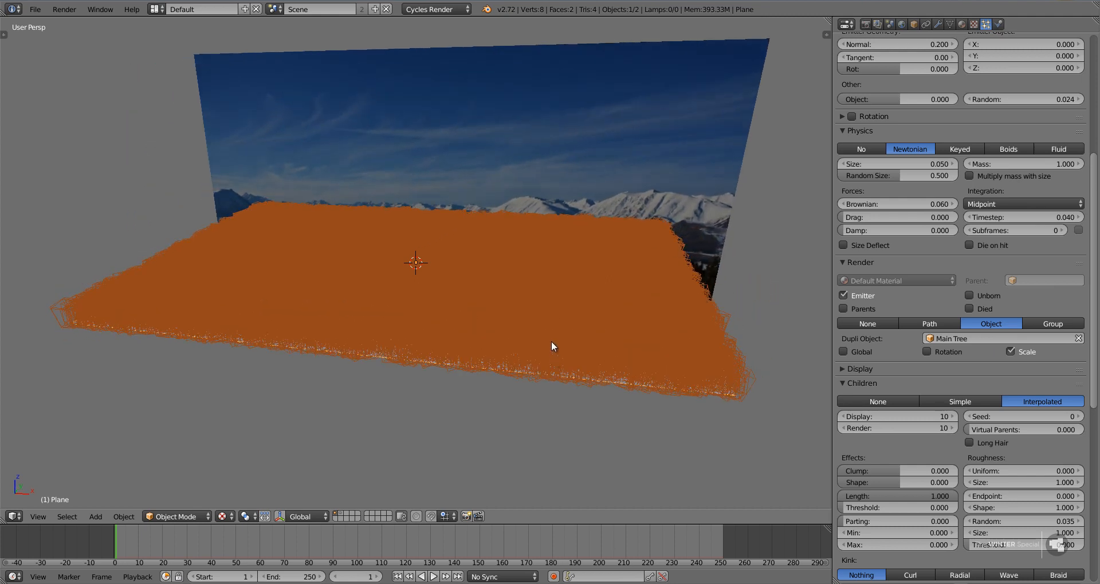
scroll(551, 344, down, 3)
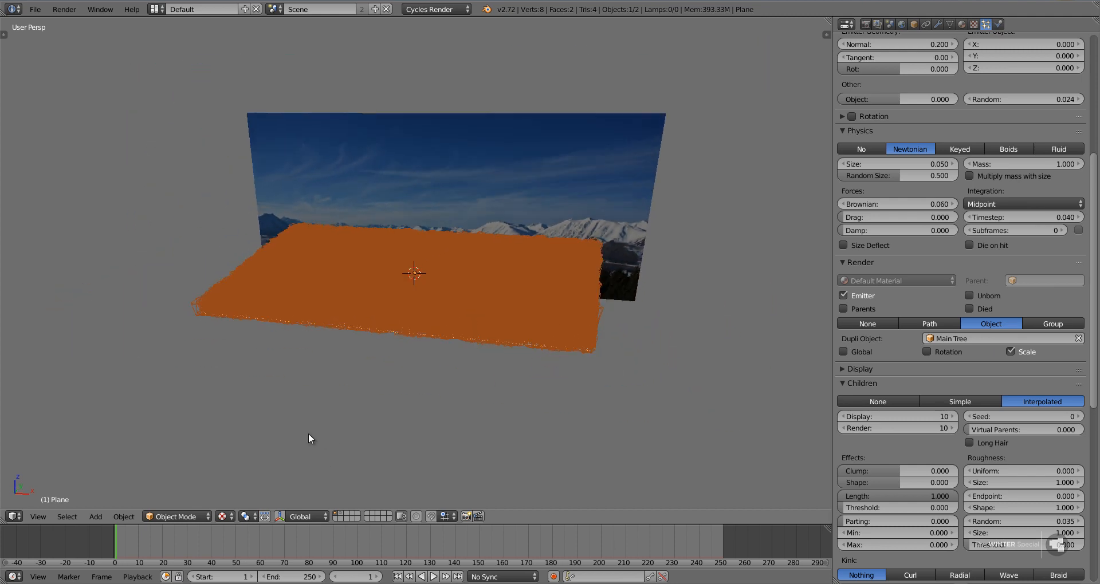
click(224, 516)
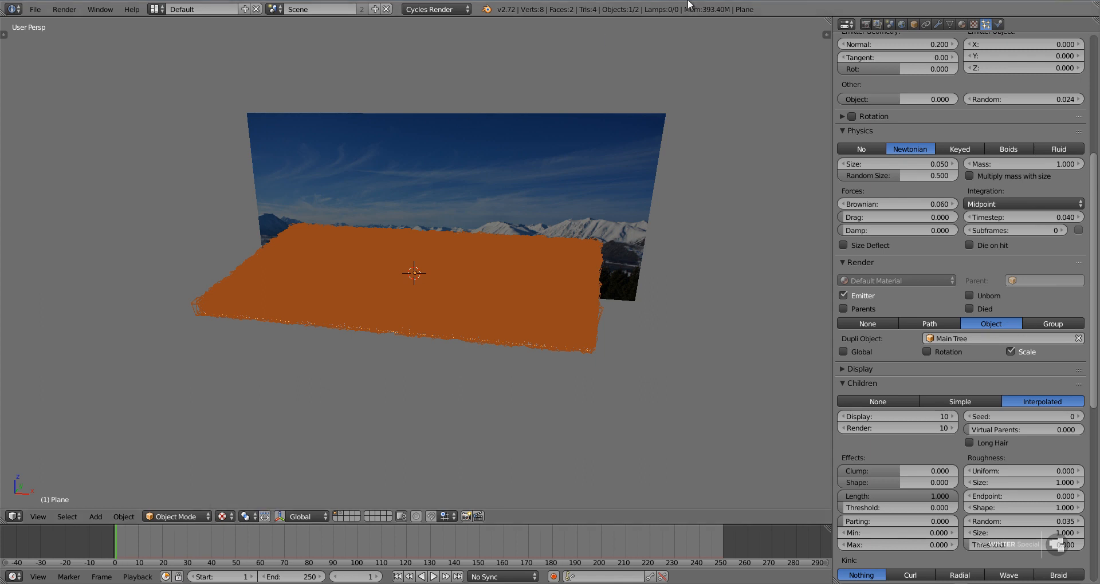
Review the world background's Sky Texture settings and enlarge the world preview.
click(901, 26)
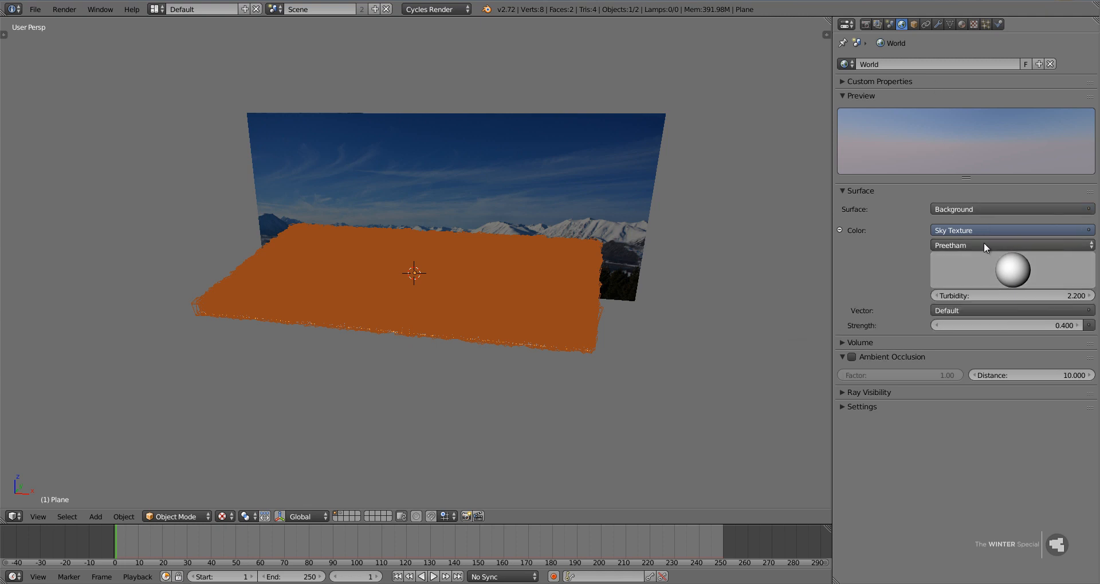
click(959, 229)
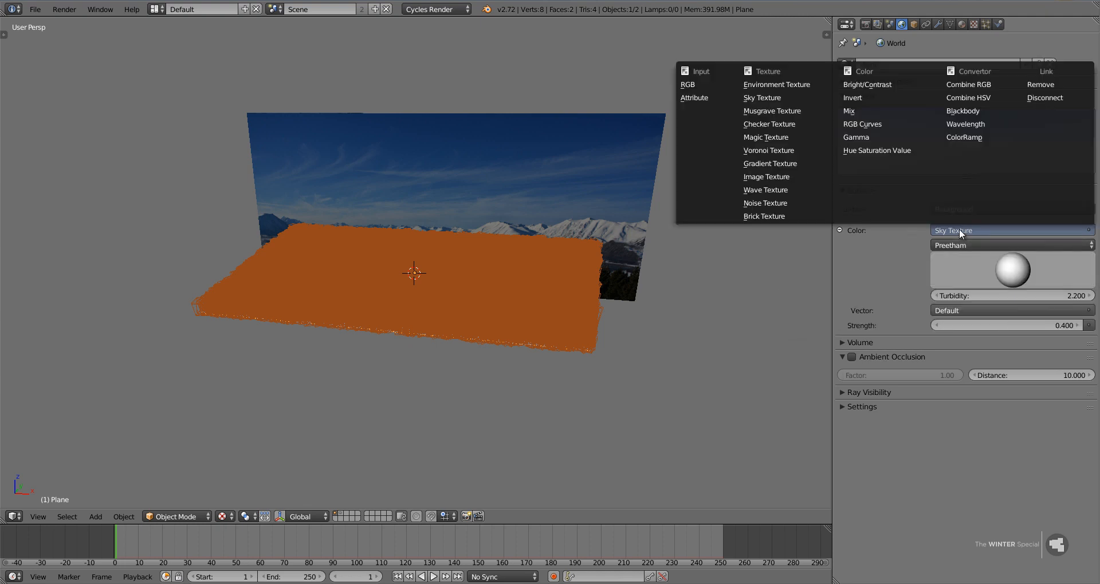
click(949, 245)
click(953, 231)
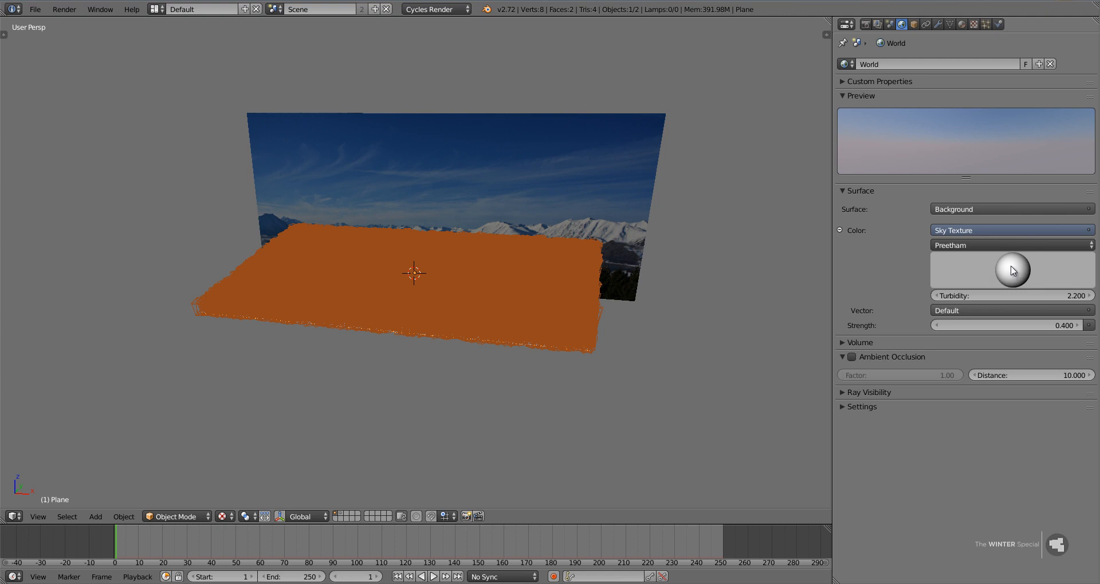
drag(1008, 264, 1009, 265)
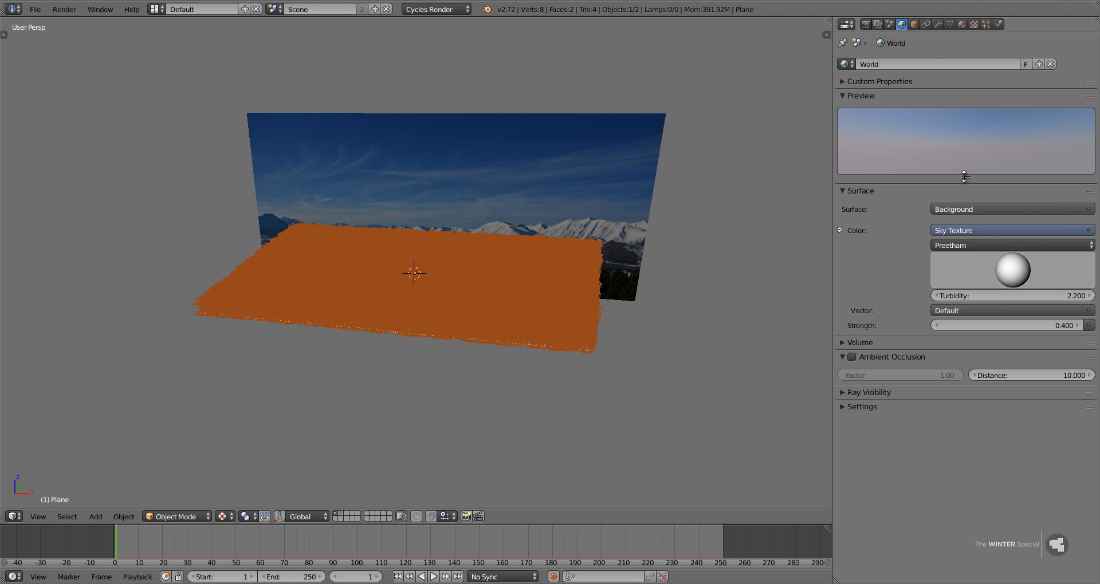
drag(966, 178, 964, 218)
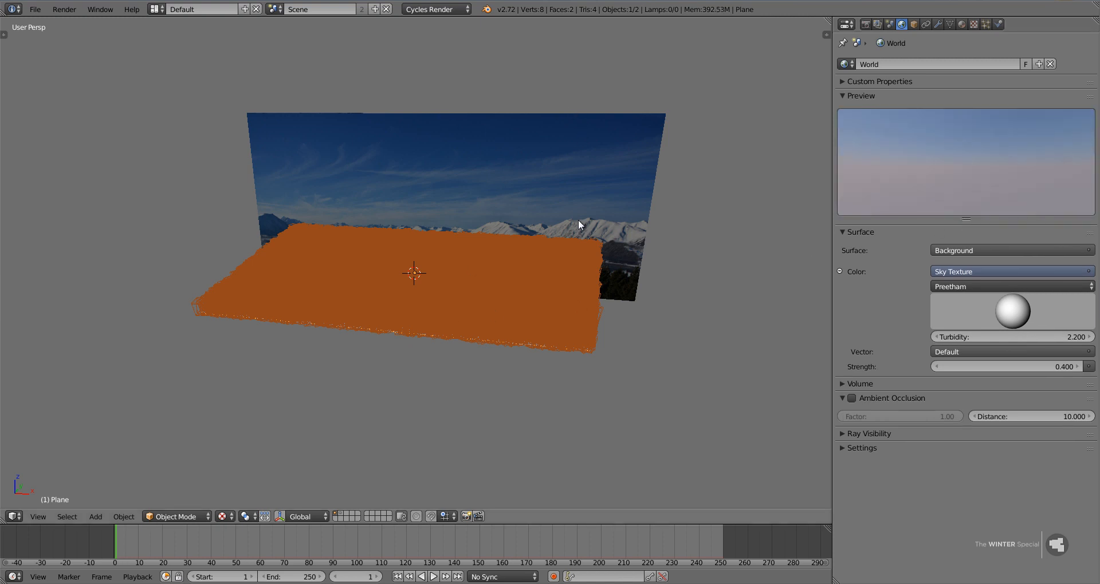
Select the mountain sky backdrop and turn off its Shadow ray visibility.
right_click(527, 159)
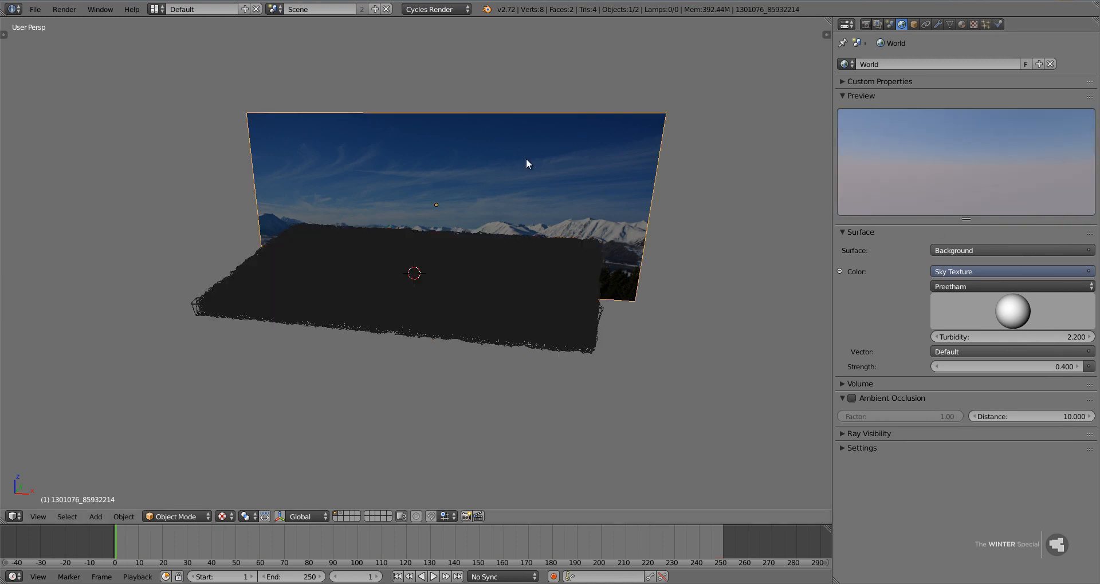
key(g)
right_click(501, 160)
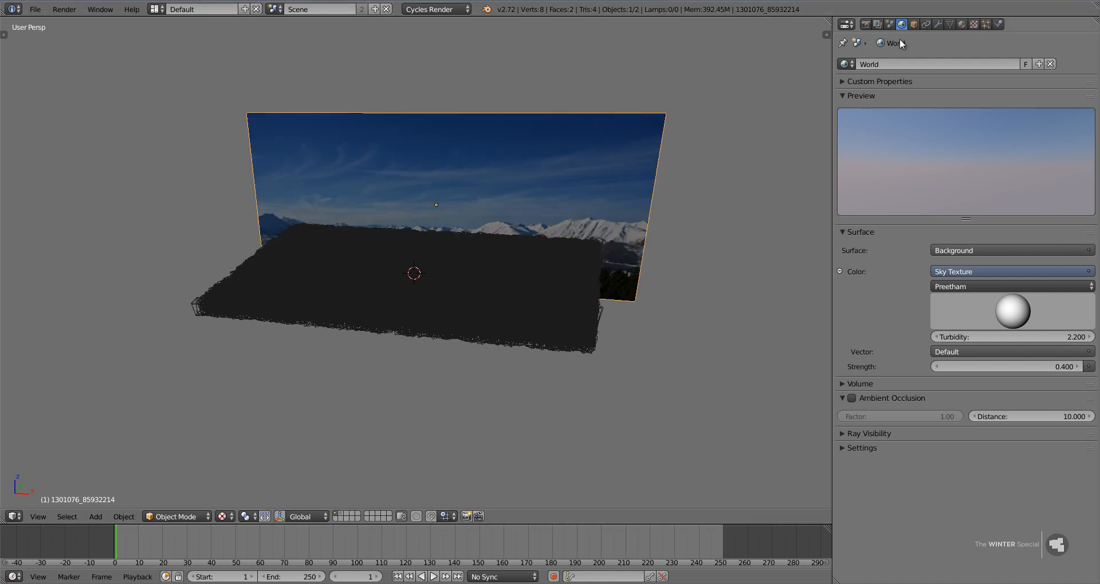
click(914, 25)
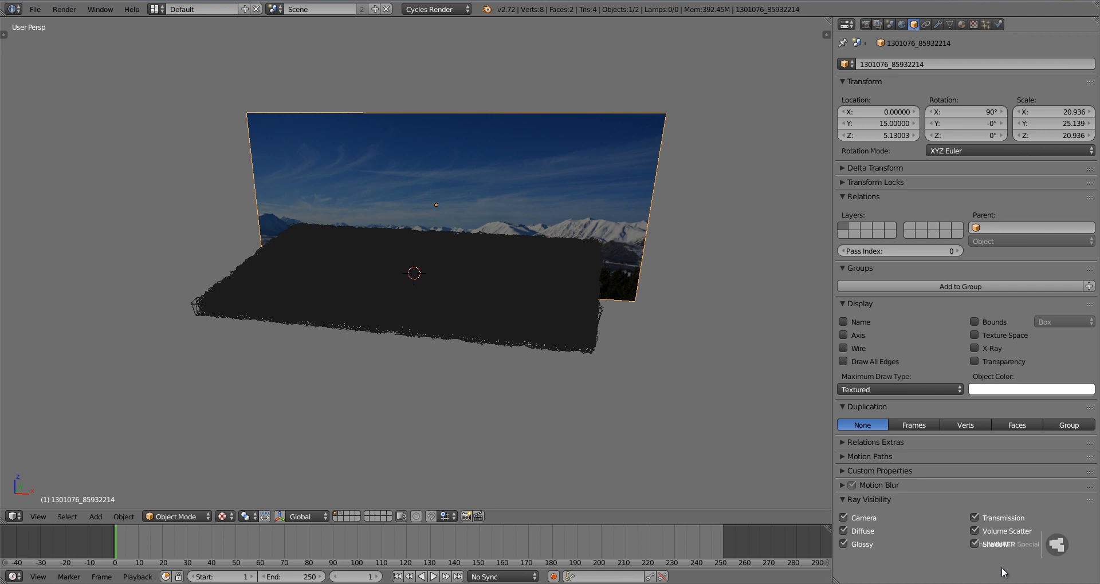
click(974, 544)
Remove the Light Path Is Camera Ray input from the emission strength of the backdrop's material.
click(962, 25)
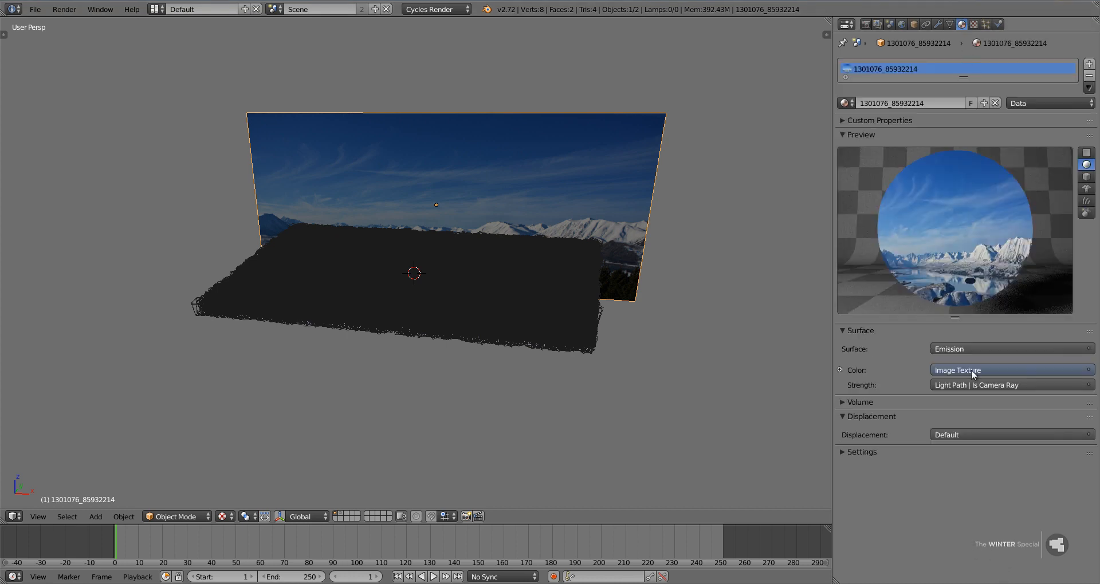
click(957, 381)
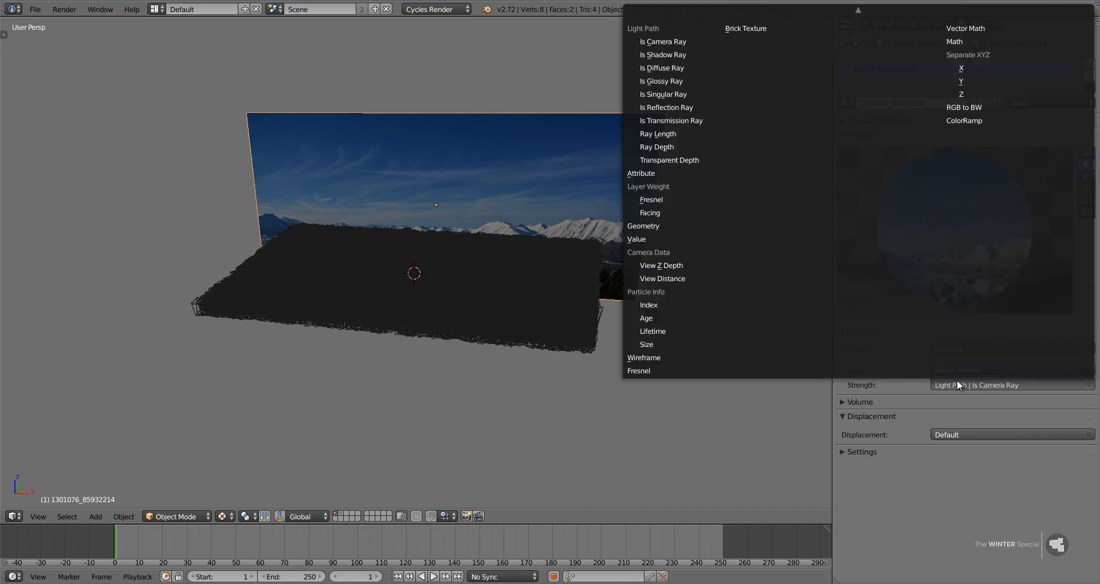
click(929, 383)
click(961, 383)
mouse_move(876, 3)
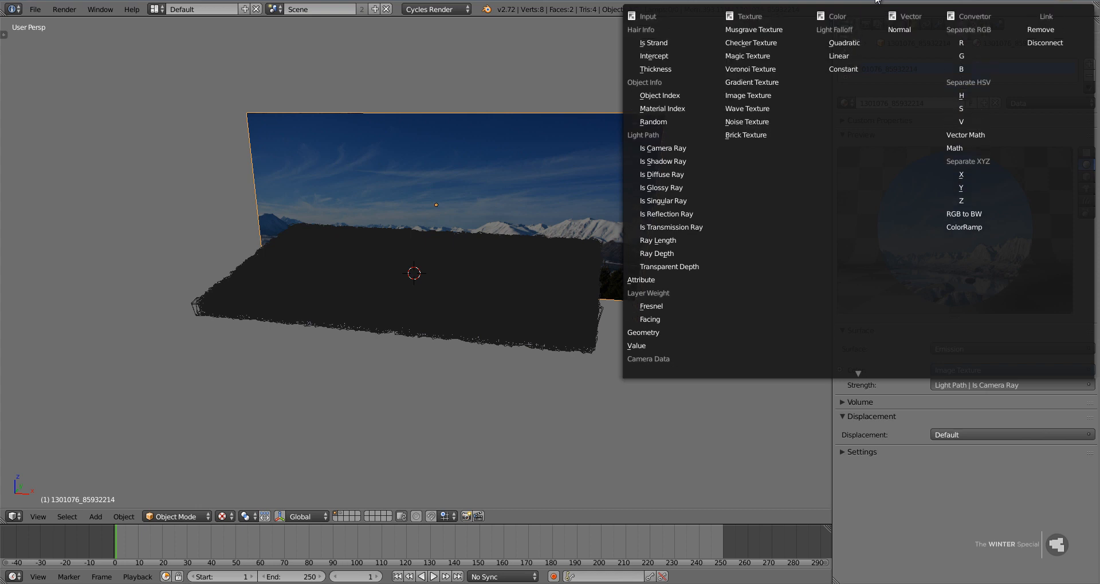
click(1037, 29)
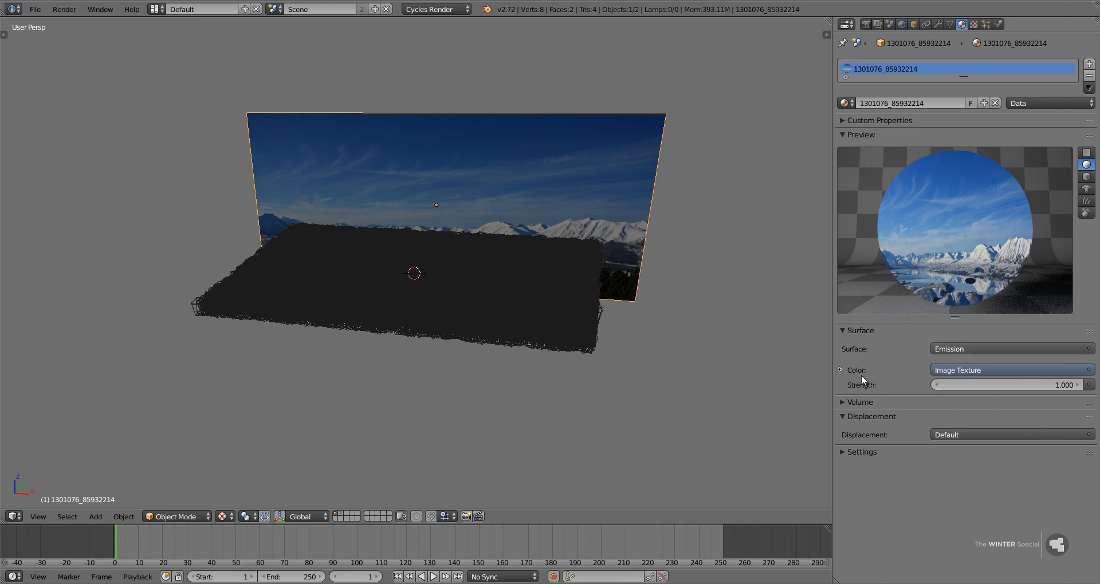
Raise the backdrop material's emission strength to 1.3.
click(1078, 384)
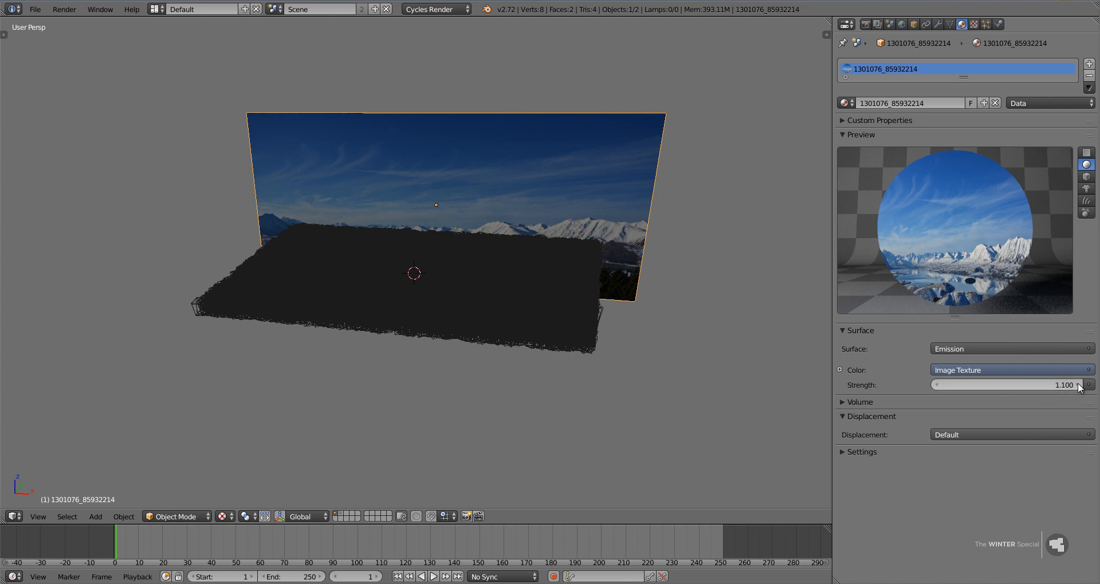
click(1077, 384)
click(1078, 384)
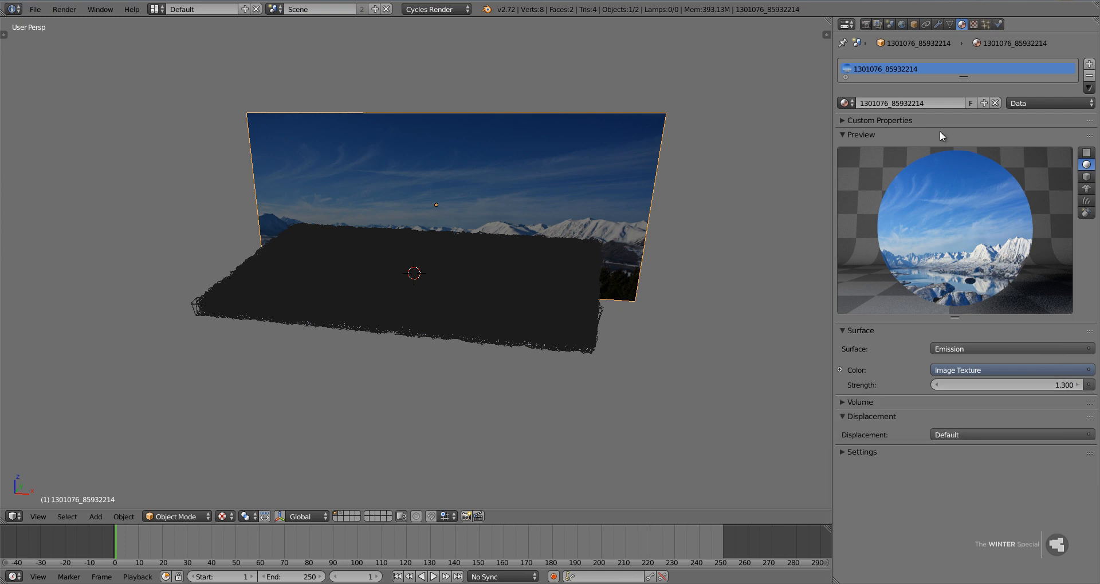
Add a Sun lamp to the scene and switch to the front orthographic view.
key(shift+a)
mouse_move(216, 255)
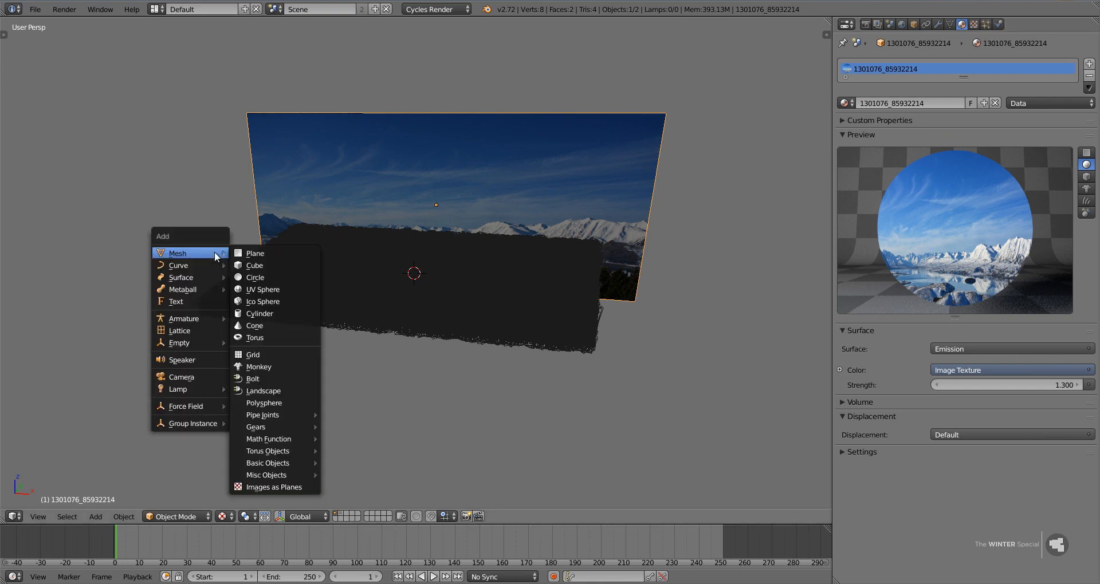
mouse_move(222, 391)
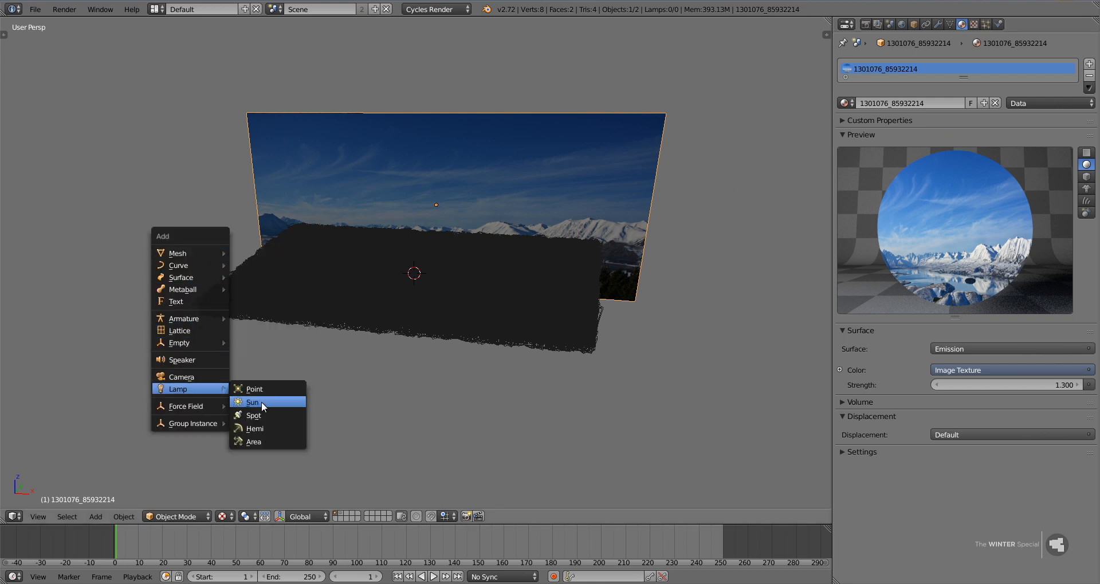
click(296, 401)
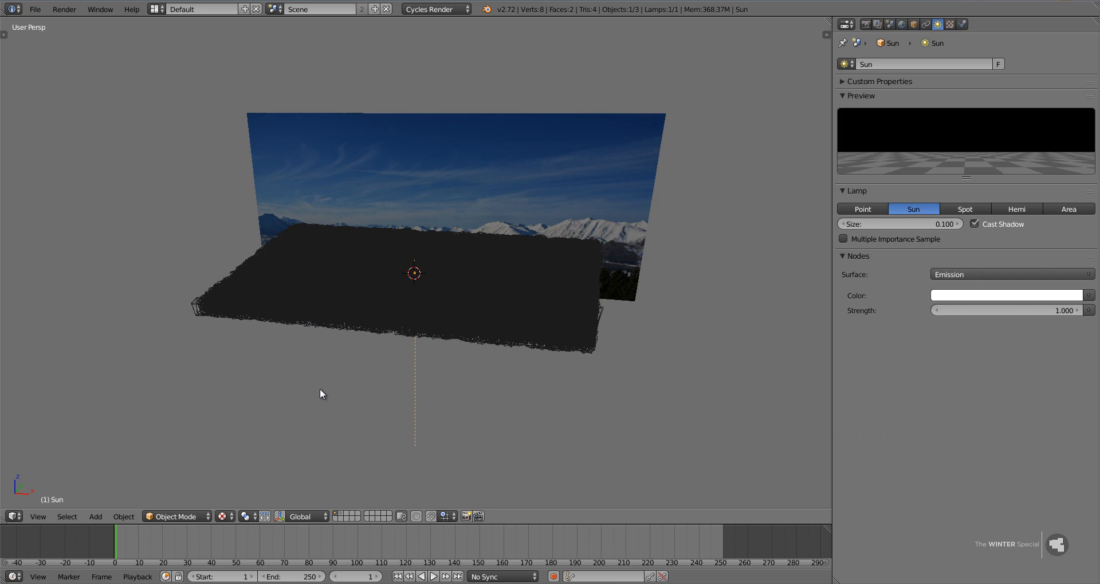
key(KP_1)
key(KP_5)
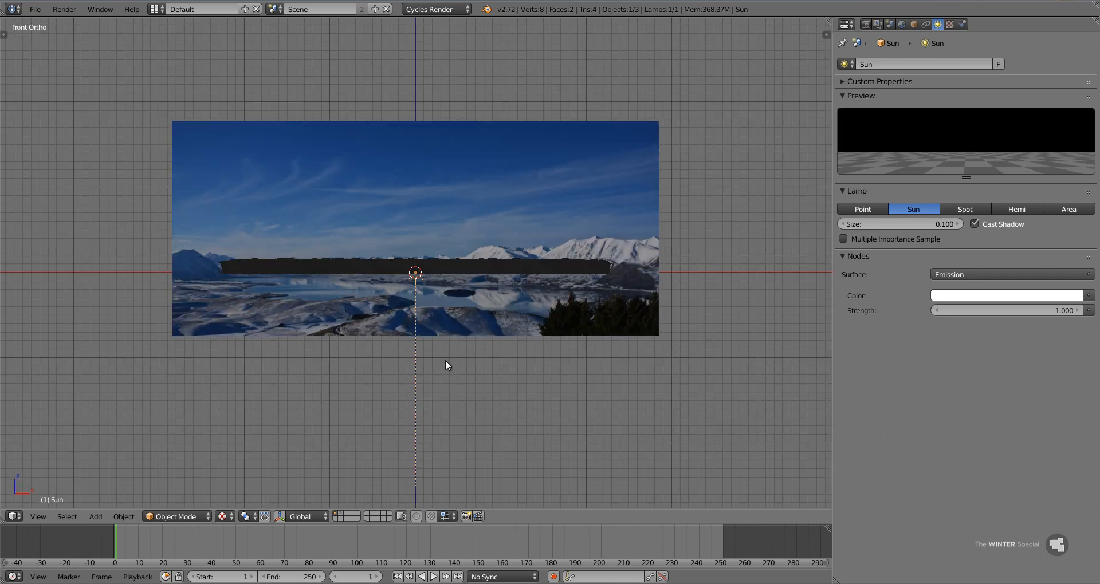
scroll(463, 370, down, 4)
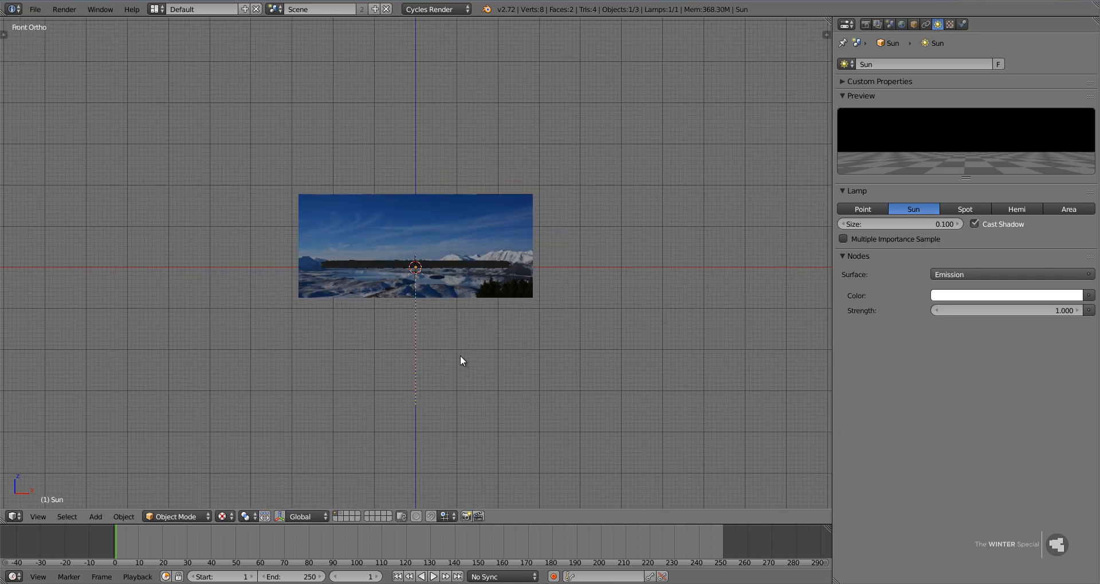
Rotate the Sun lamp about -69 degrees in the front view so it shines toward the right at a shallow downward angle.
key(s)
click(504, 370)
key(r)
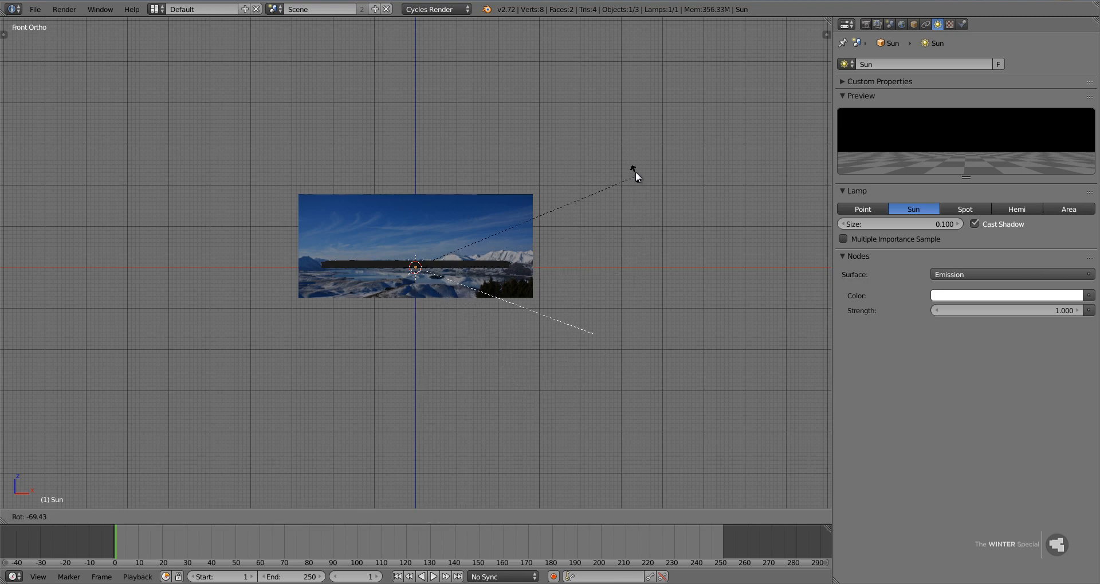
click(634, 172)
key(s)
click(693, 348)
Move the Sun lamp to the upper left edge of the sky backdrop and fine-tune its downward tilt.
key(g)
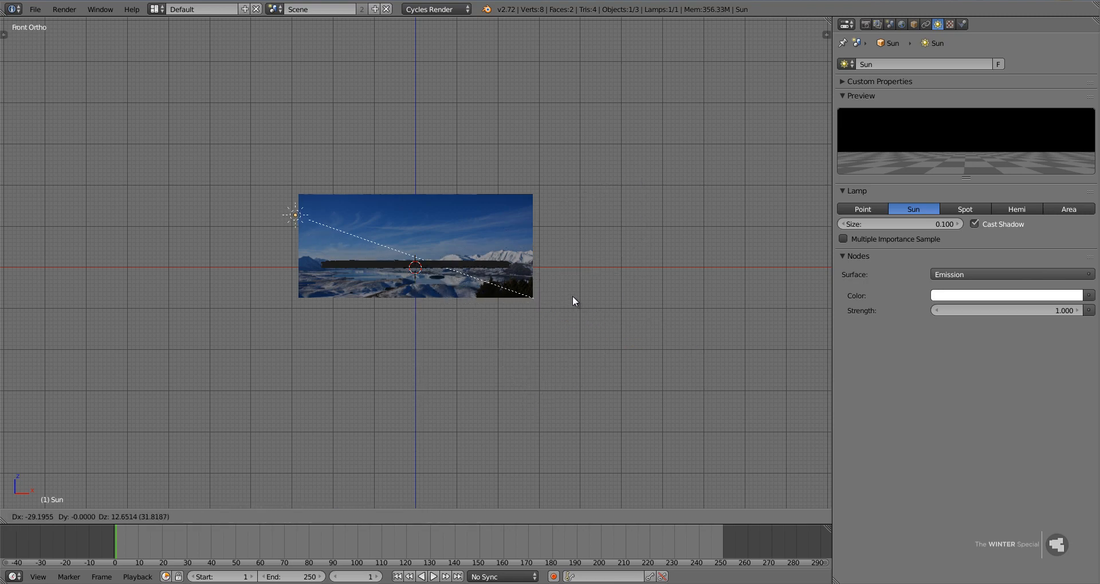
click(568, 295)
key(r)
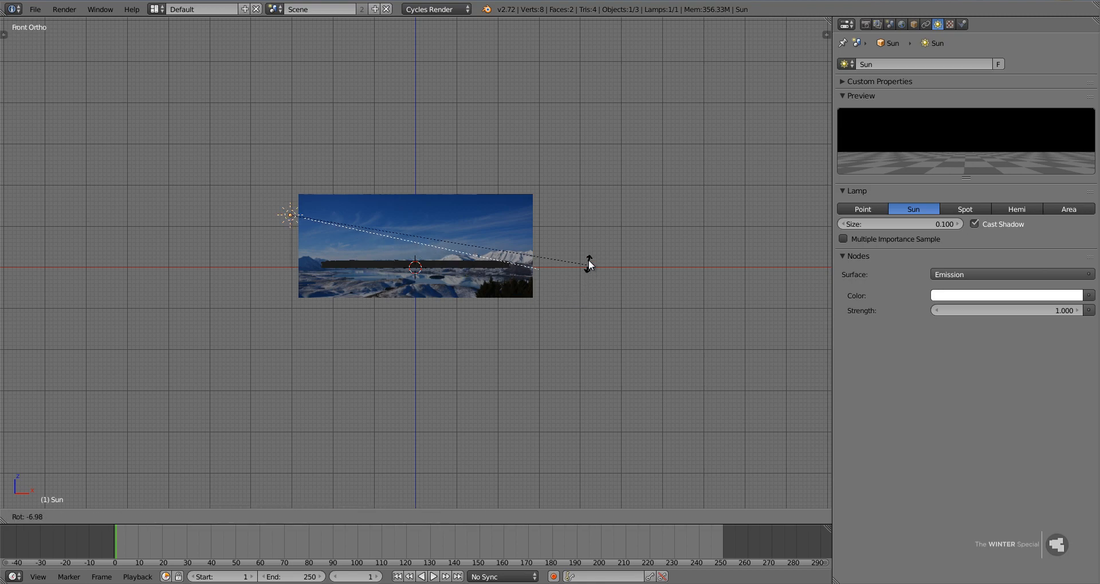
click(589, 257)
key(g)
click(581, 259)
key(r)
click(582, 257)
From the top view, place the Sun beside the forest's back left corner and turn it to shine diagonally toward the front right.
key(KP_7)
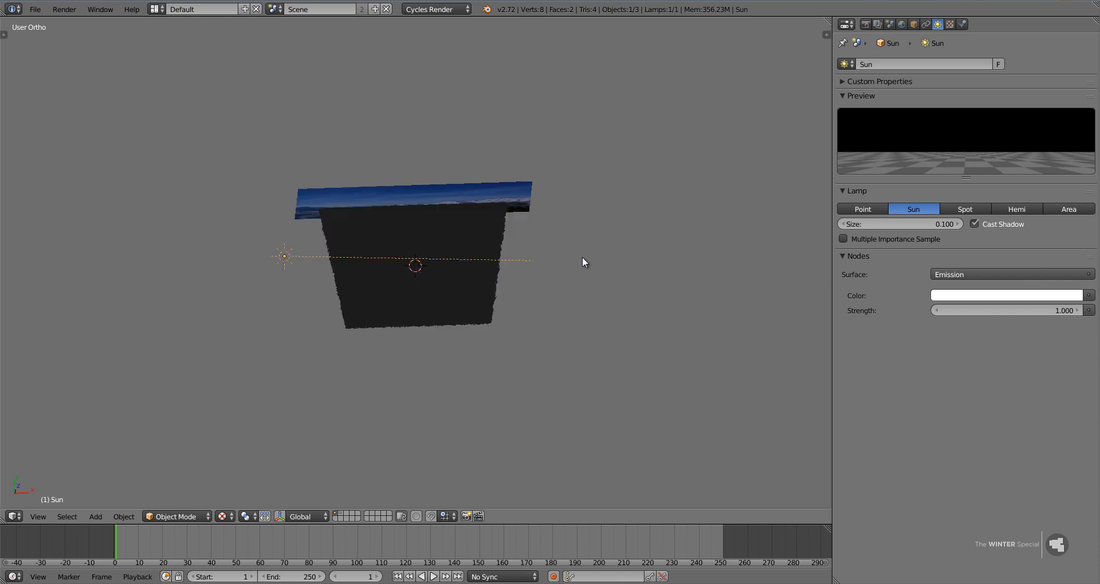
key(g)
click(586, 204)
key(r)
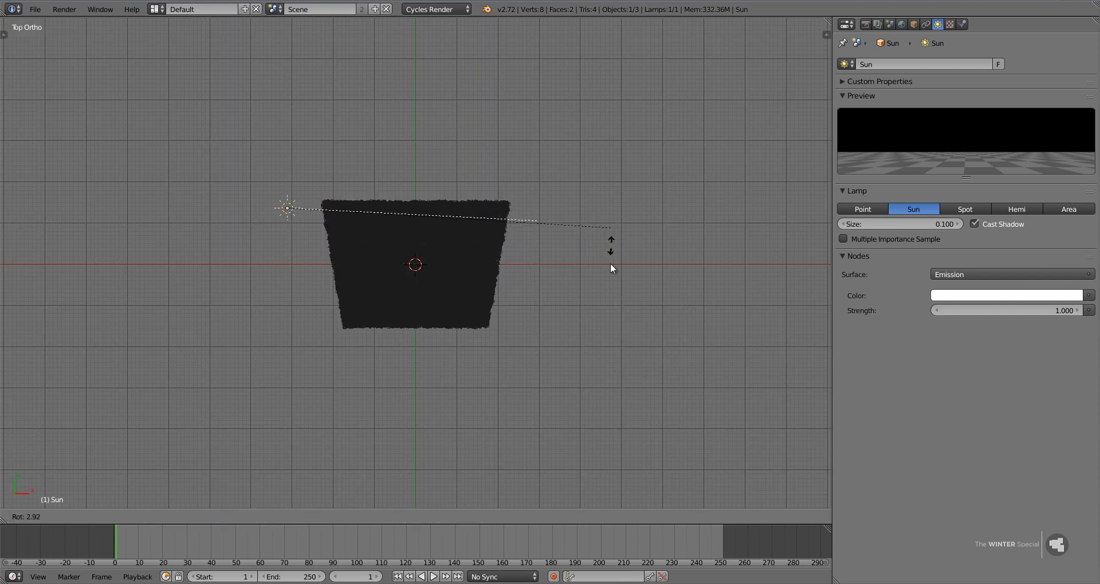
click(506, 428)
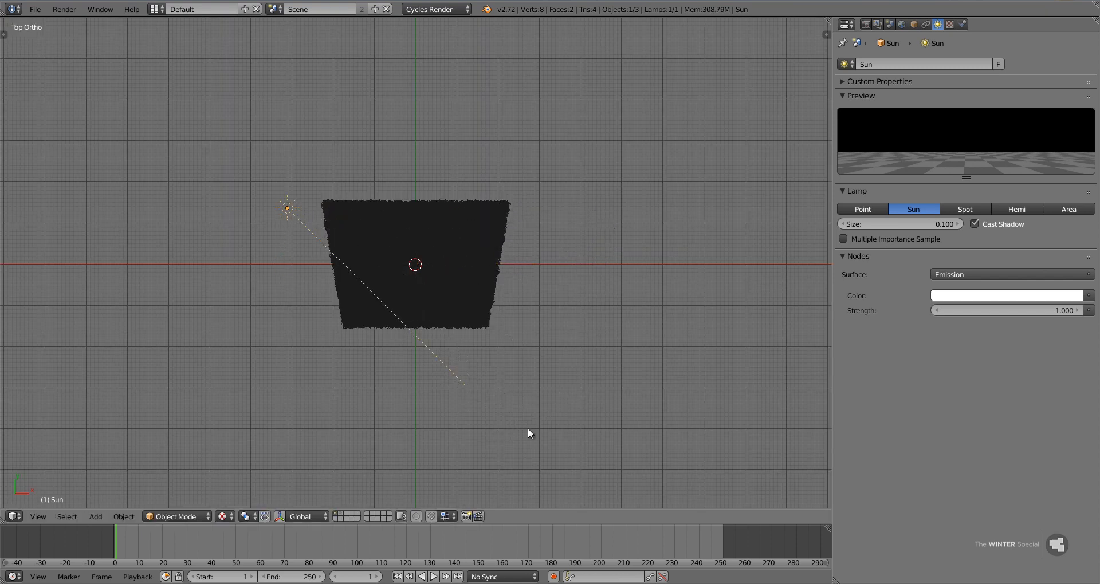
key(g)
click(533, 436)
key(r)
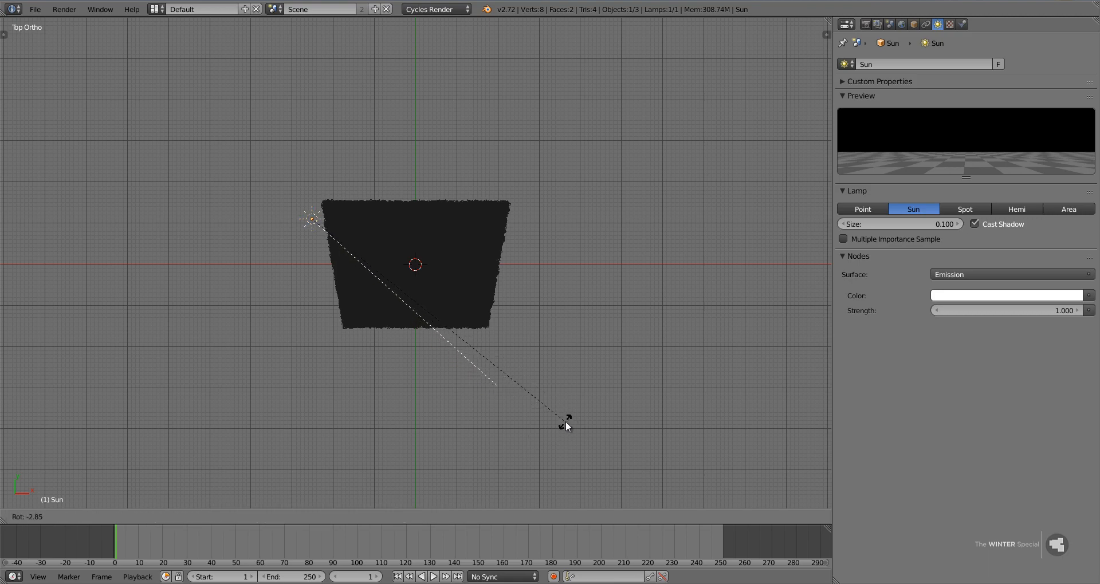
click(566, 424)
Check the backdrop from the front, then set the Sun lamp's size to 0.03 and strength to 4.
middle_drag(545, 438, 542, 341)
right_click(462, 215)
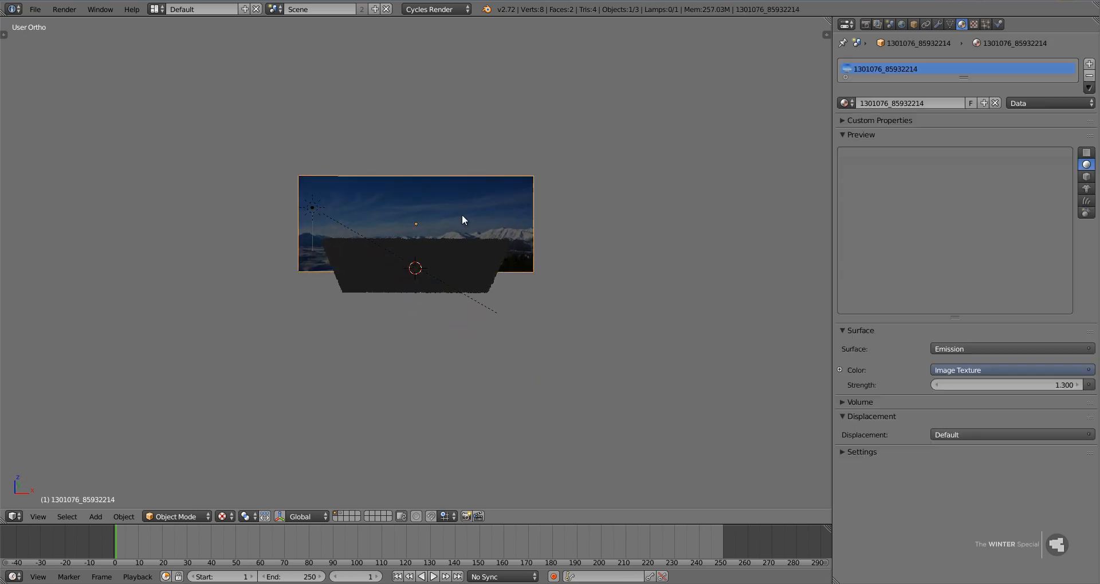
key(KP_1)
scroll(463, 220, up, 2)
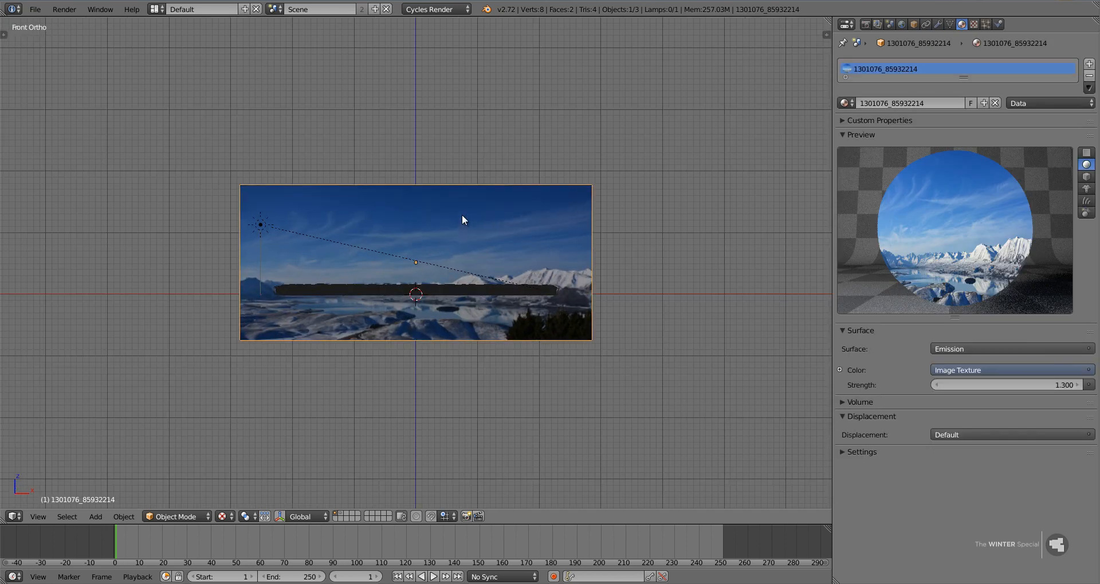
scroll(452, 228, up, 3)
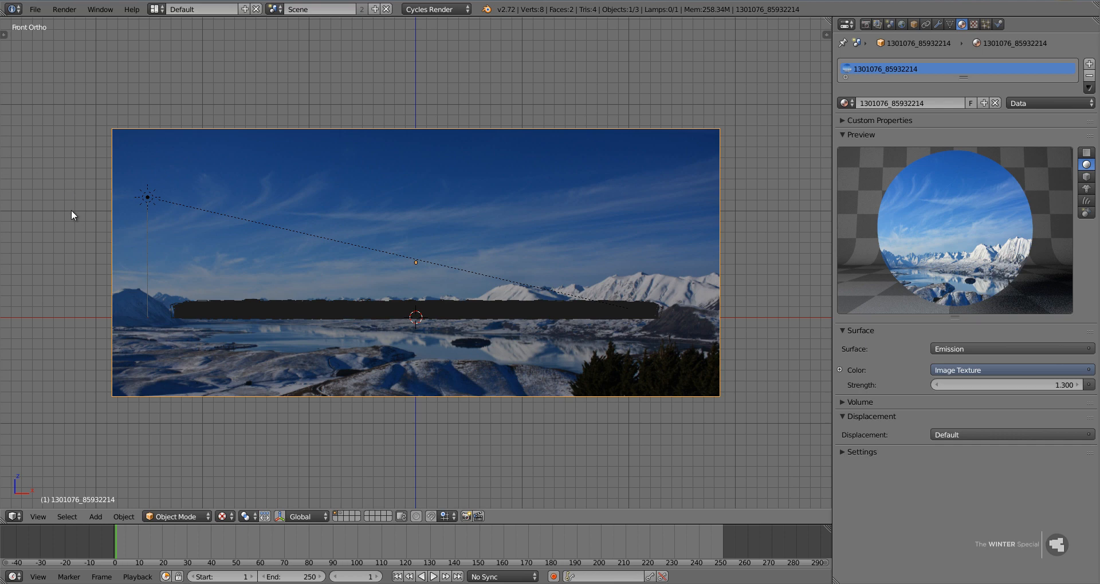
right_click(421, 261)
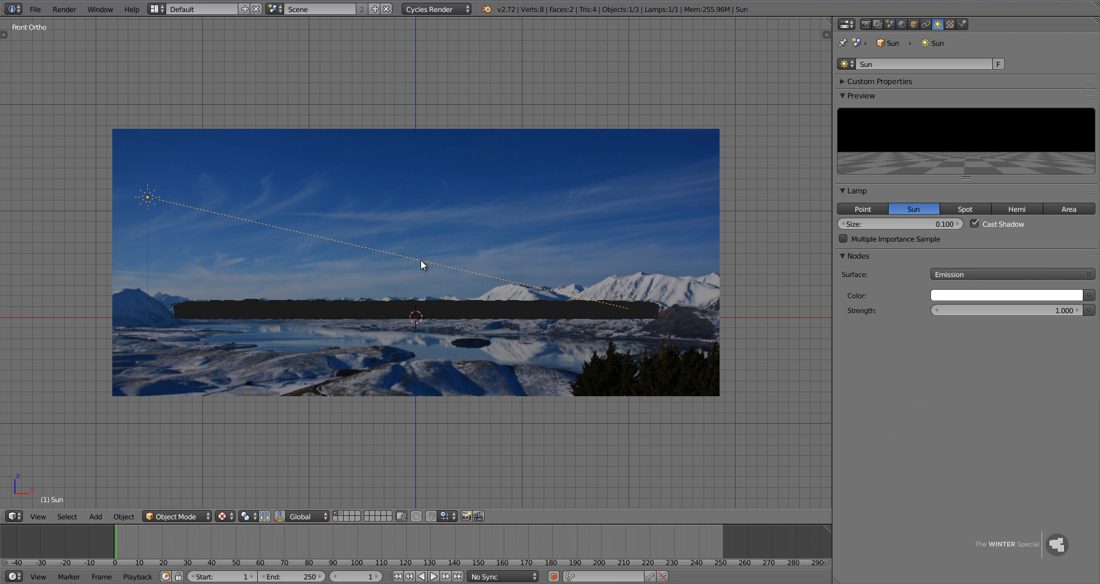
click(920, 223)
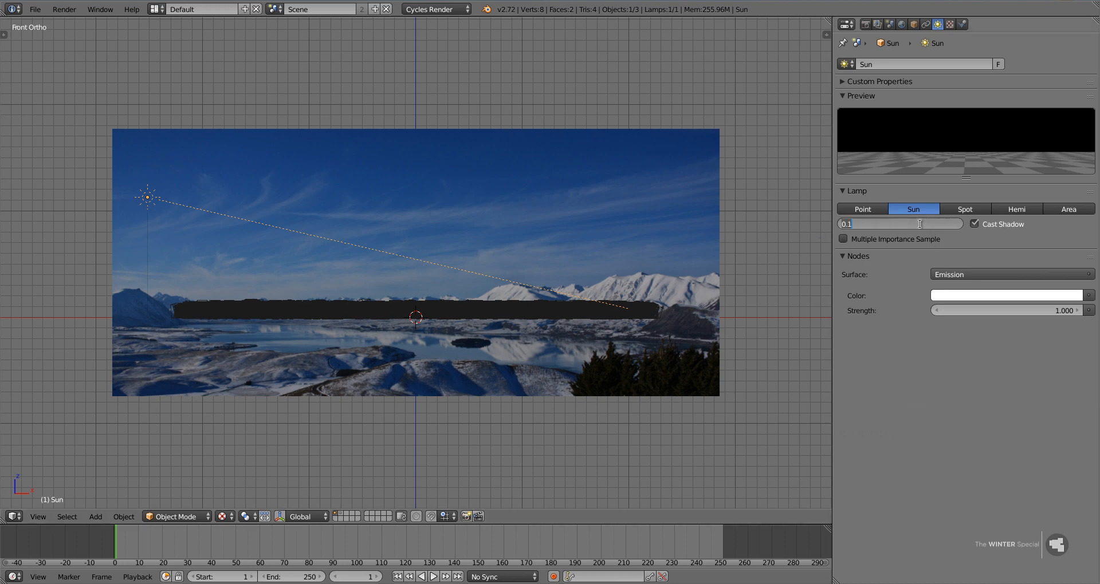
text(0.03)
key(Return)
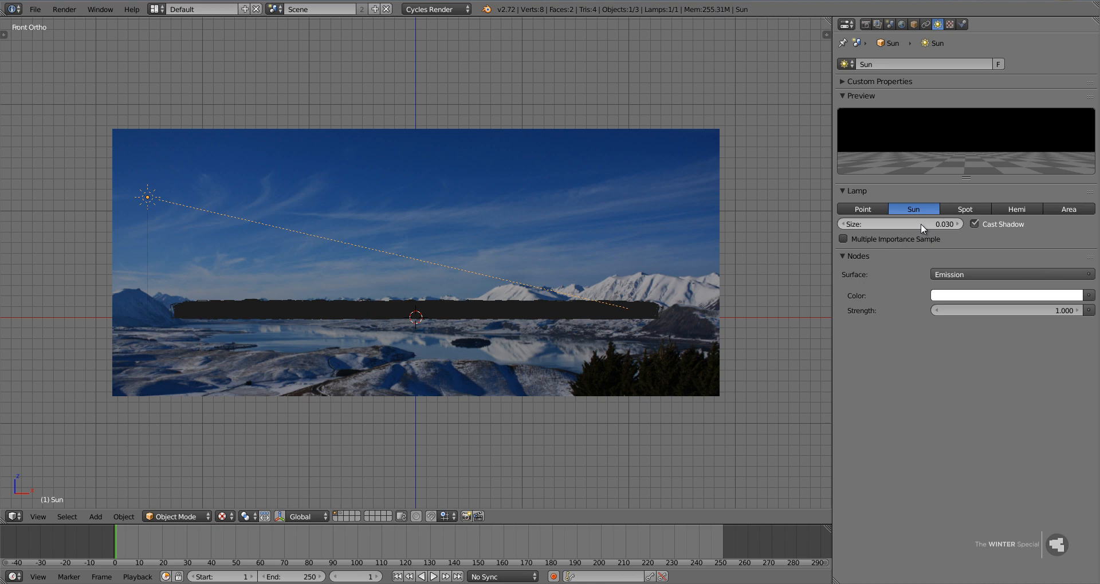
click(1014, 305)
text(4)
key(Return)
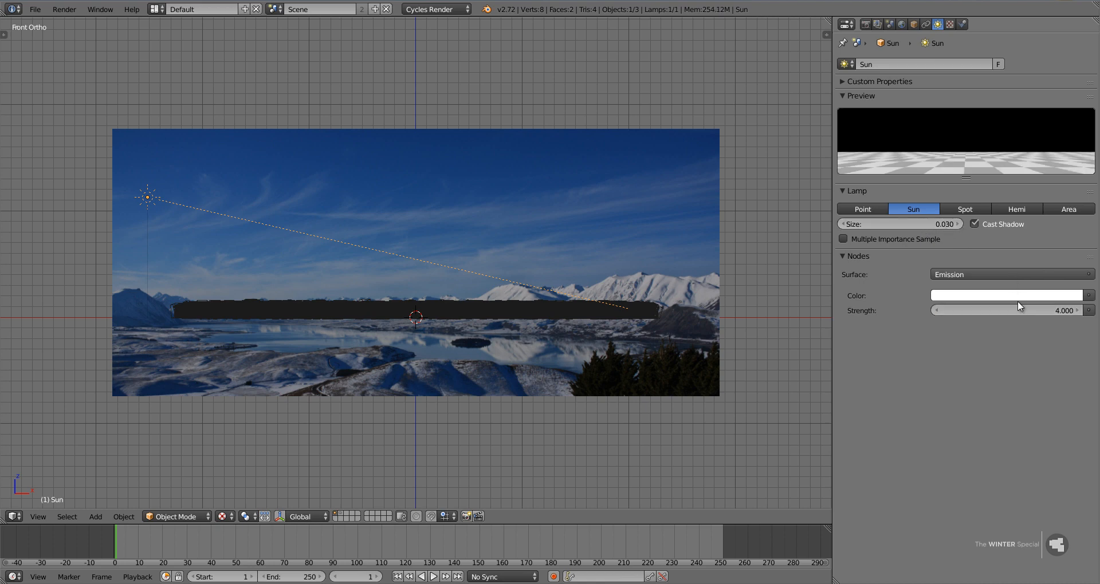
Tint the Sun lamp's emission color a very pale warm pink.
click(1017, 299)
click(1020, 169)
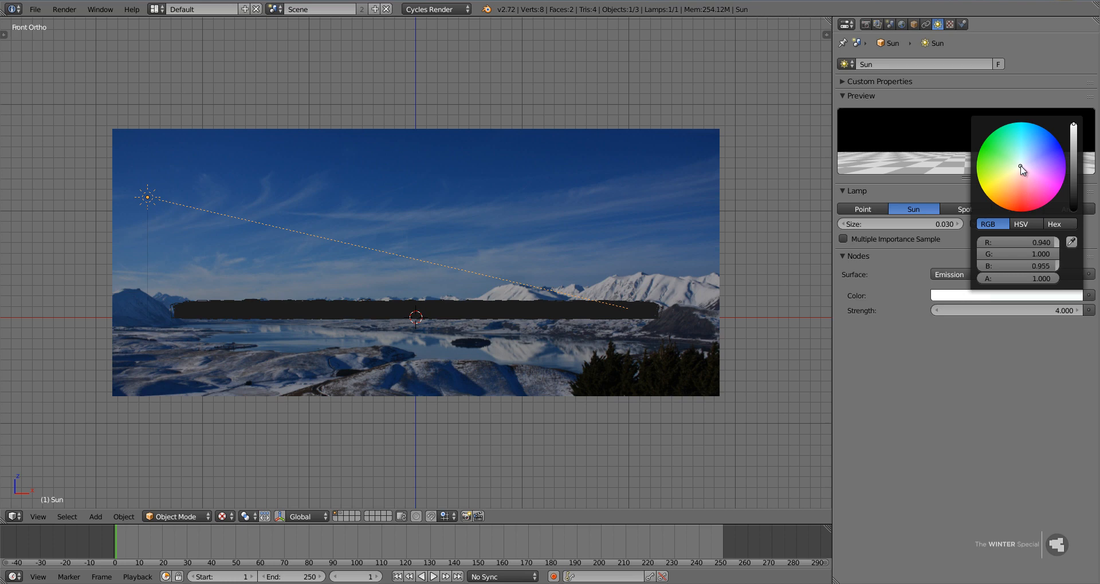
drag(1021, 169, 1021, 173)
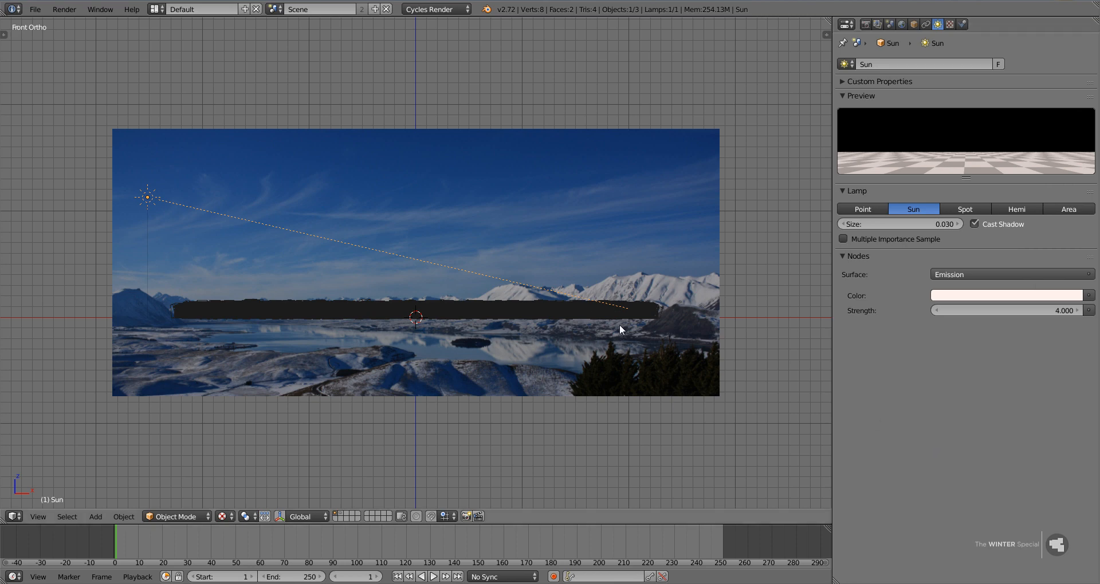
In the right side wireframe view, move the Sun about 4 units back toward the backdrop and adjust its tilt slightly.
key(KP_3)
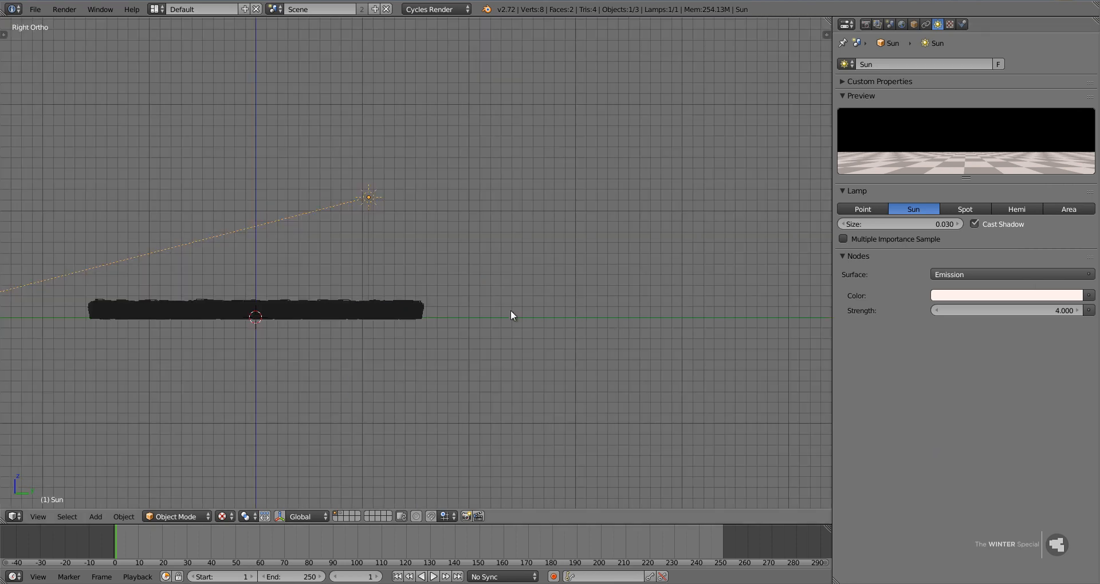
key(z)
key(g)
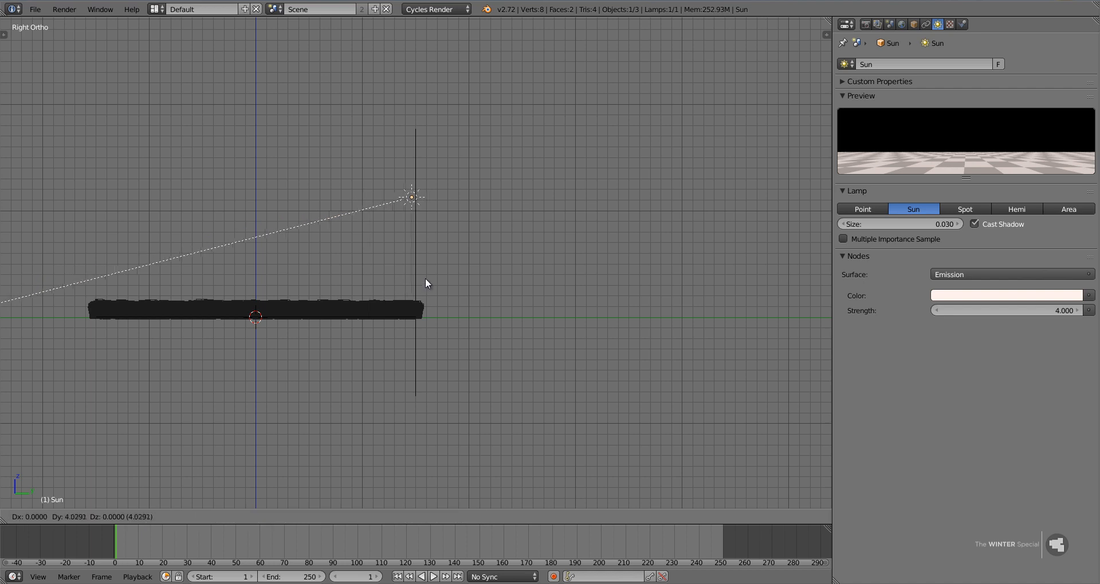
click(426, 277)
shift+middle_drag(362, 279, 526, 259)
key(r)
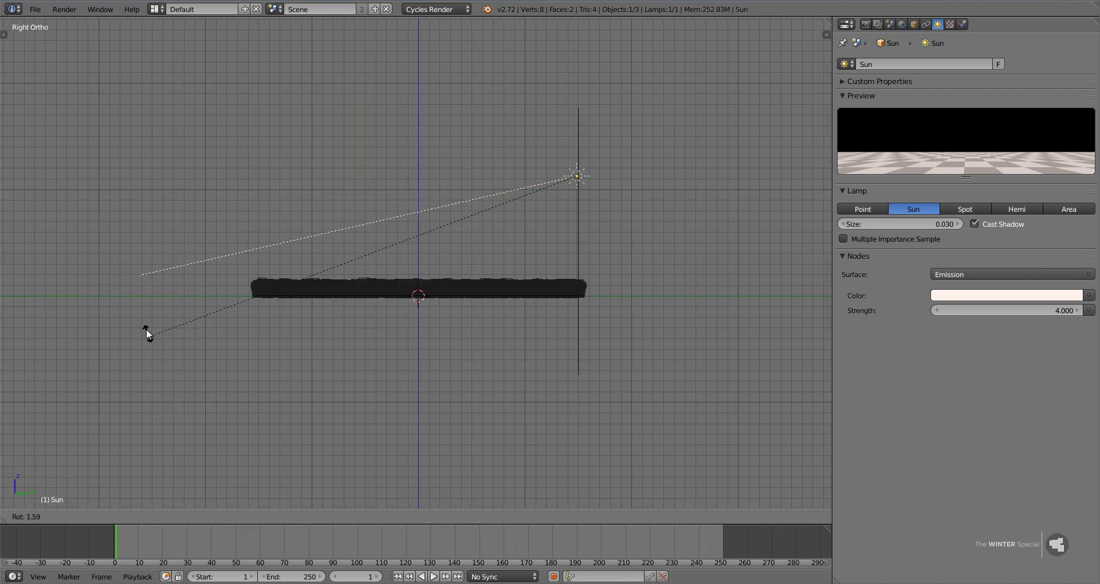
click(143, 316)
Lower the Sun lamp about 4.8 units along Z and fine-tune its tilt and position near the backdrop.
key(g)
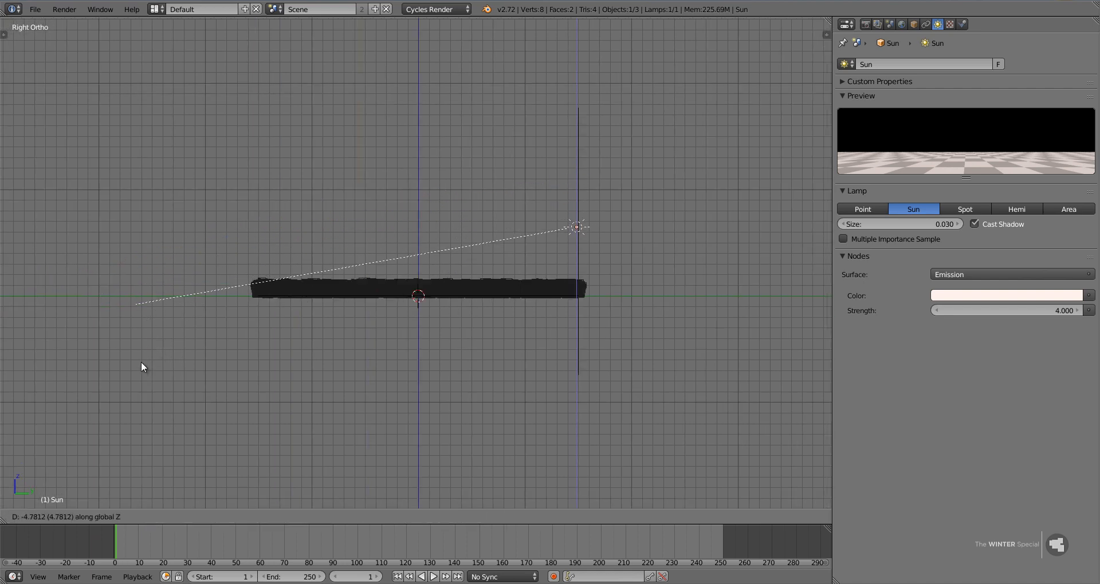
click(141, 362)
key(r)
click(139, 359)
key(g)
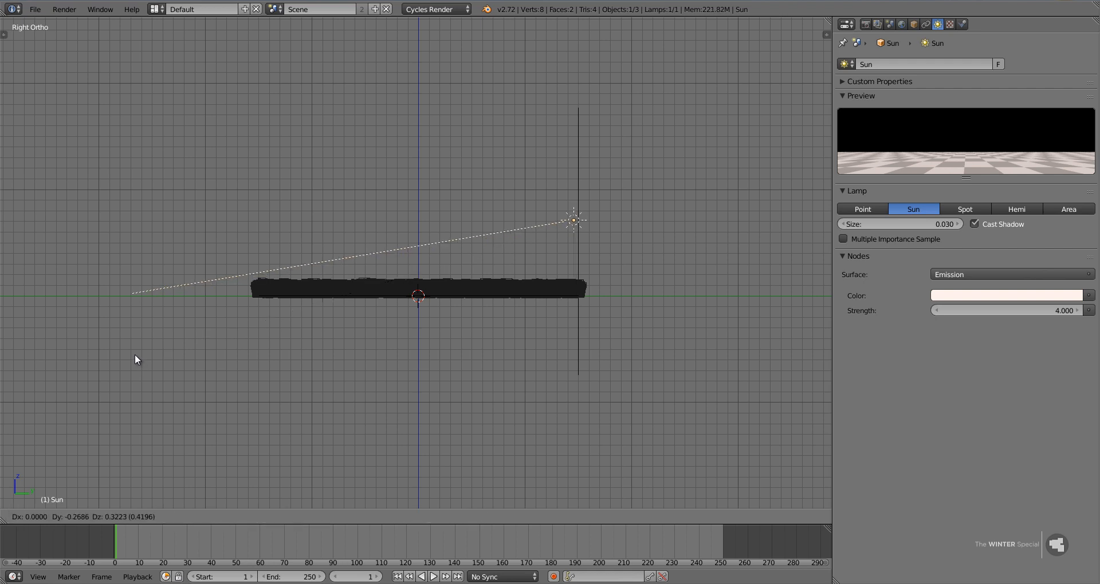
click(133, 352)
Rotate the Sun in the side view to a shallower angle so its light skims just over the forest.
key(r)
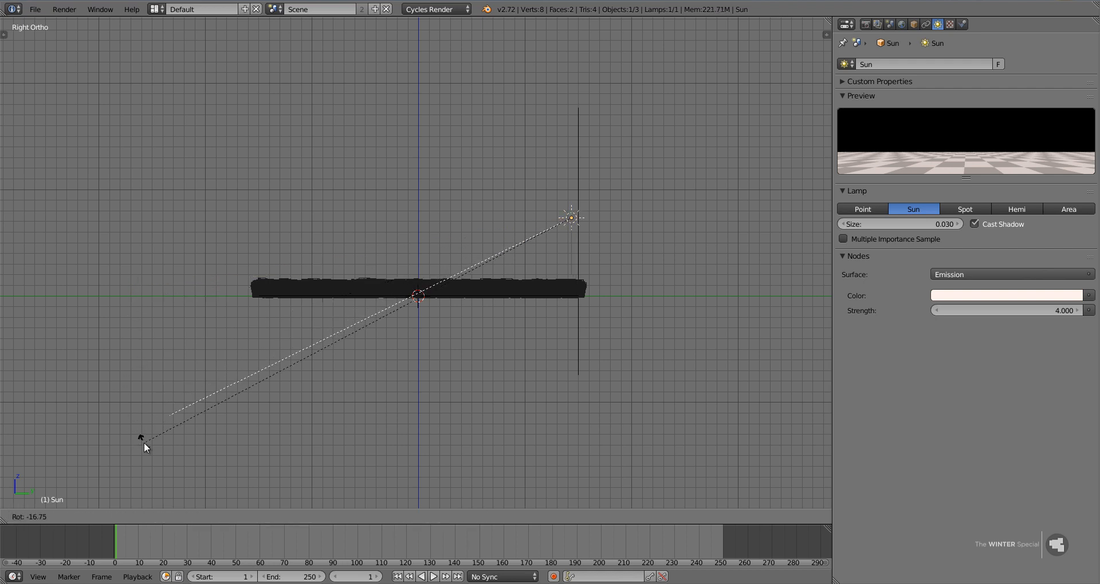
click(119, 293)
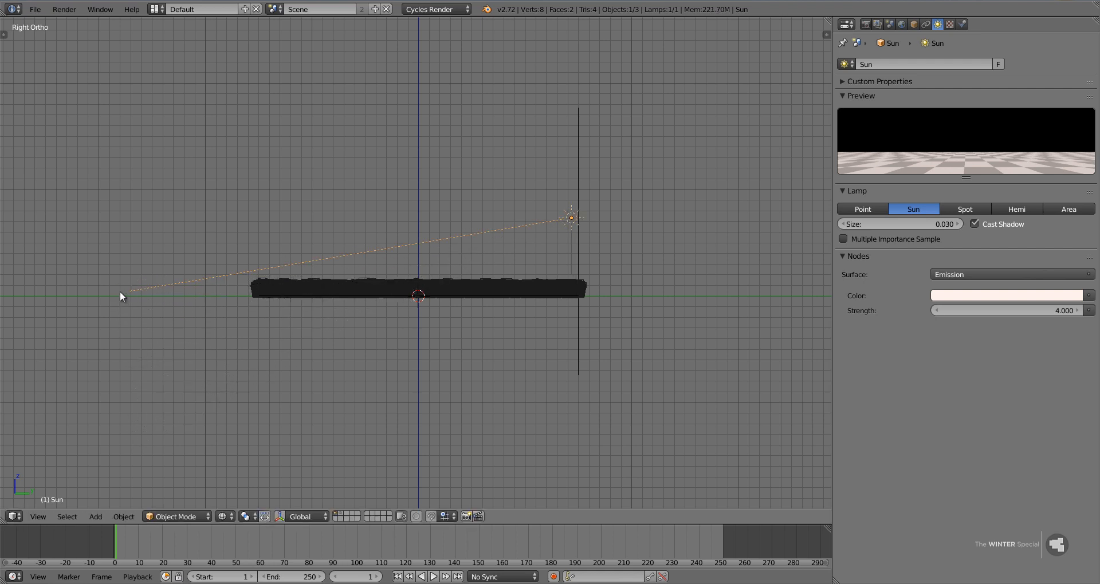
key(r)
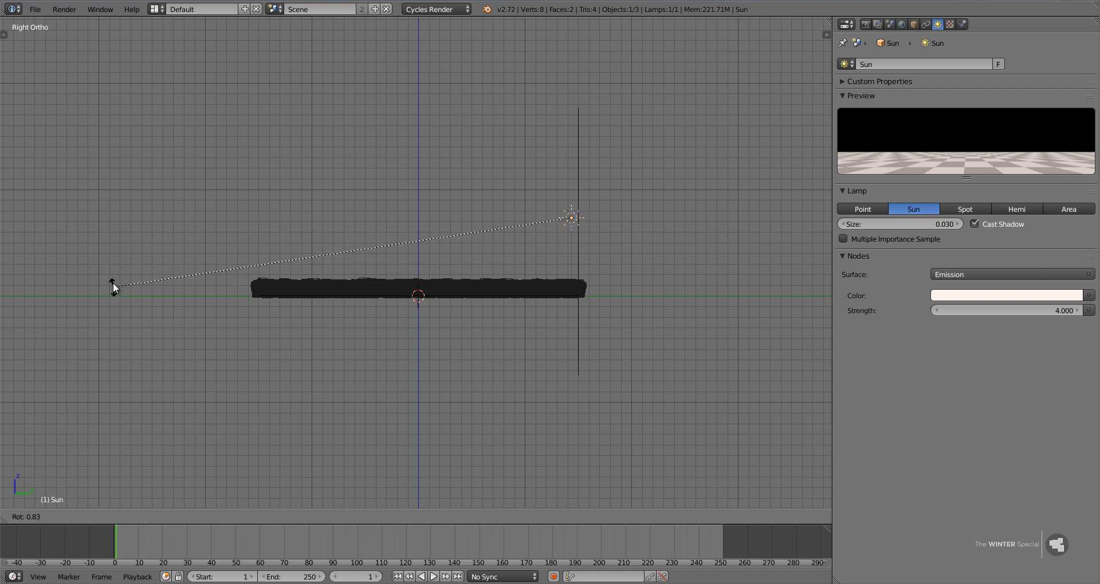
click(115, 270)
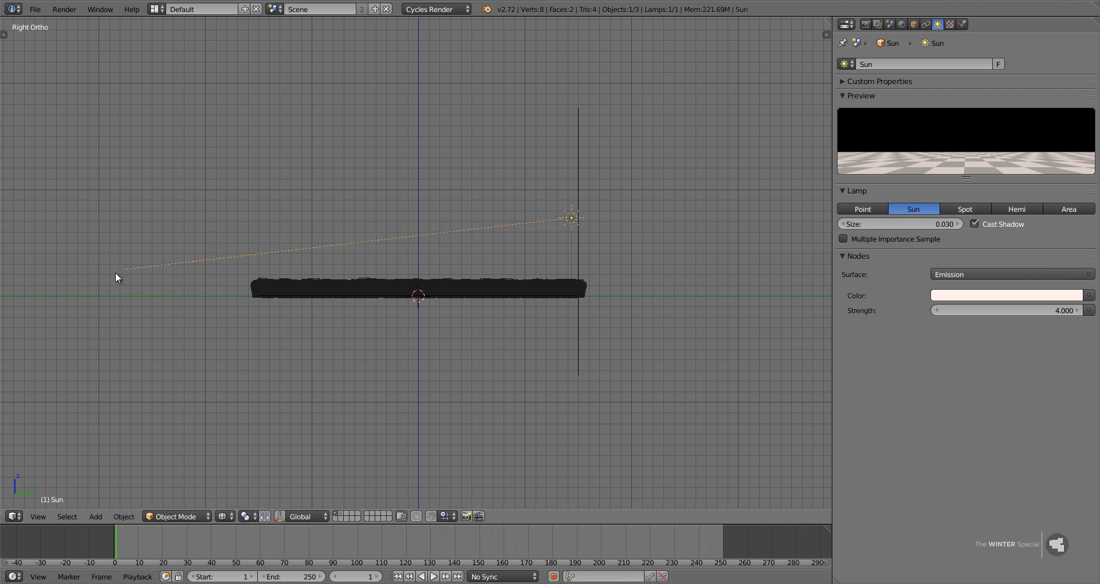
key(r)
click(115, 277)
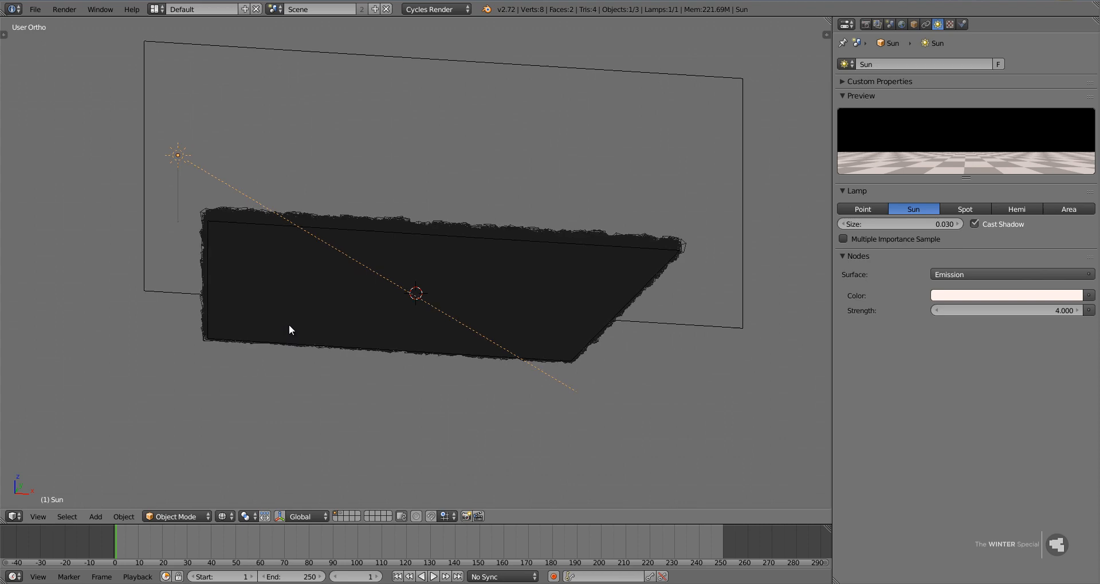
Try to preview the scene with rendered viewport shading from an angled view.
key(z)
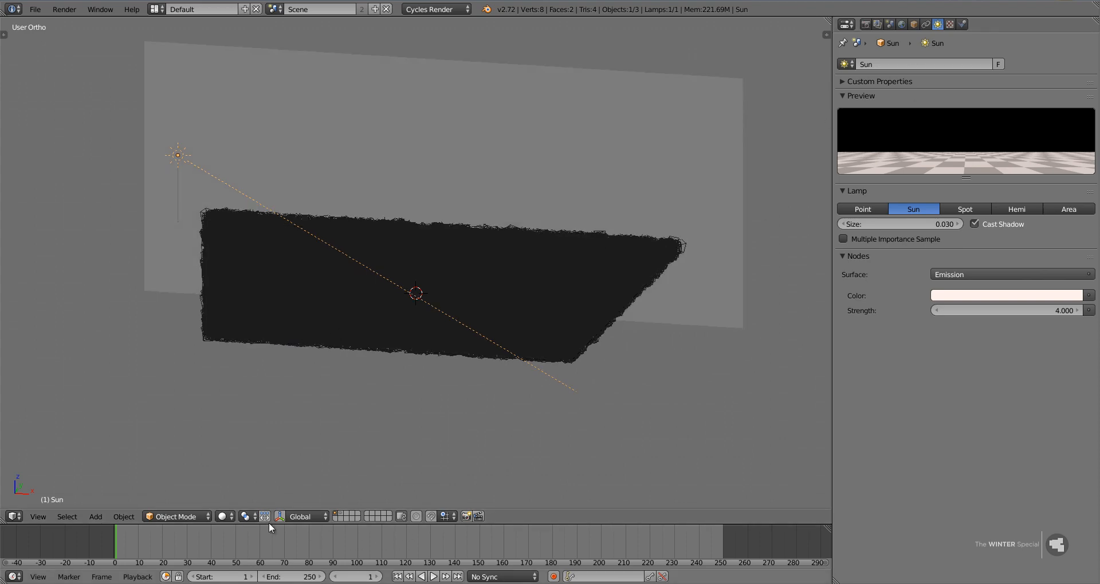
click(224, 517)
click(261, 437)
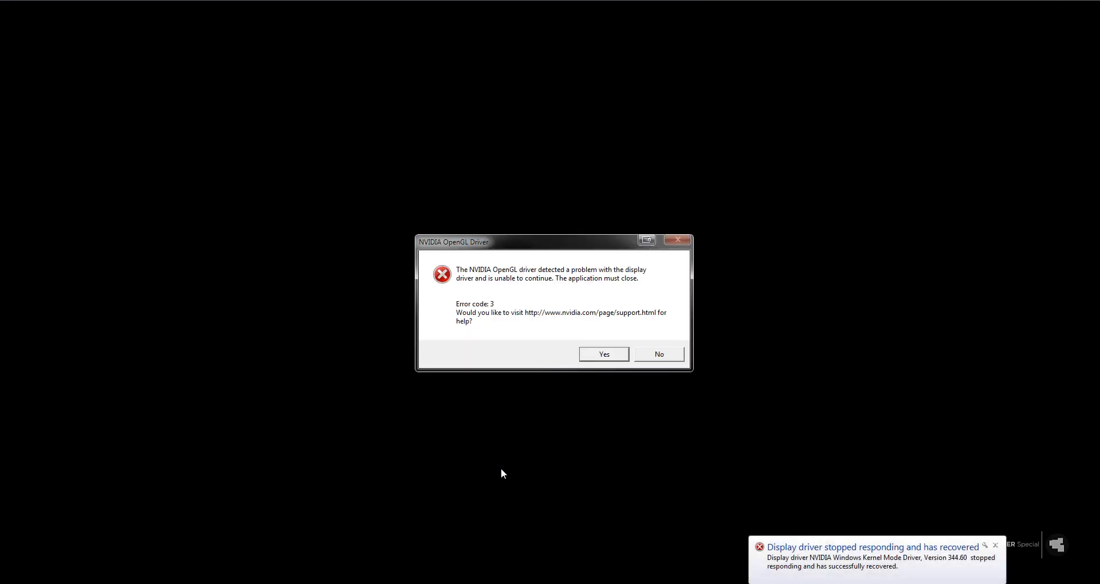
Dismiss the driver error messages, restart Blender and reopen the recent file Winter Special Tutorial.blend.
click(667, 355)
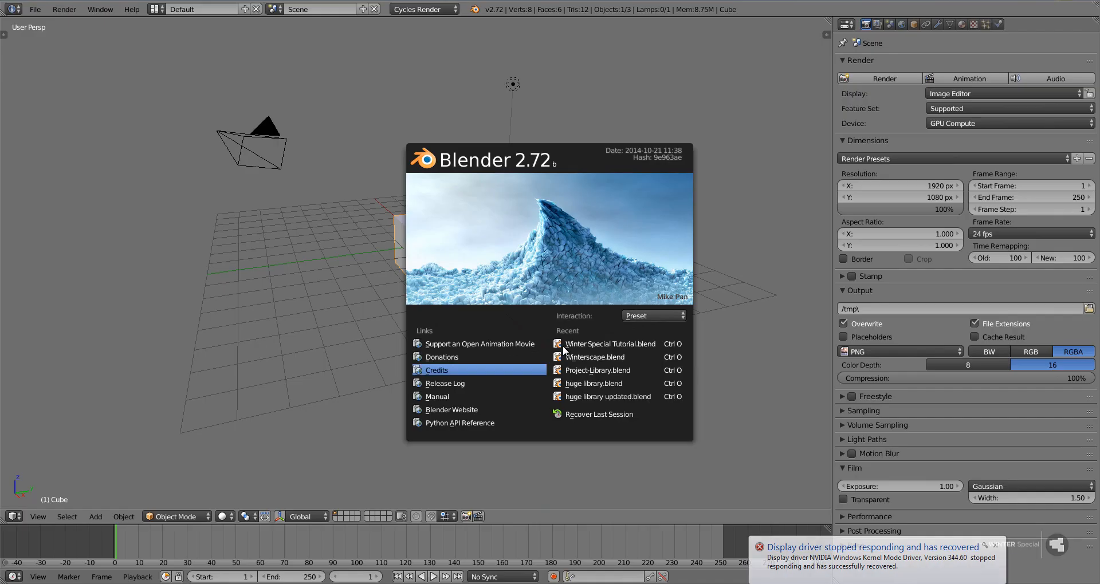
click(573, 343)
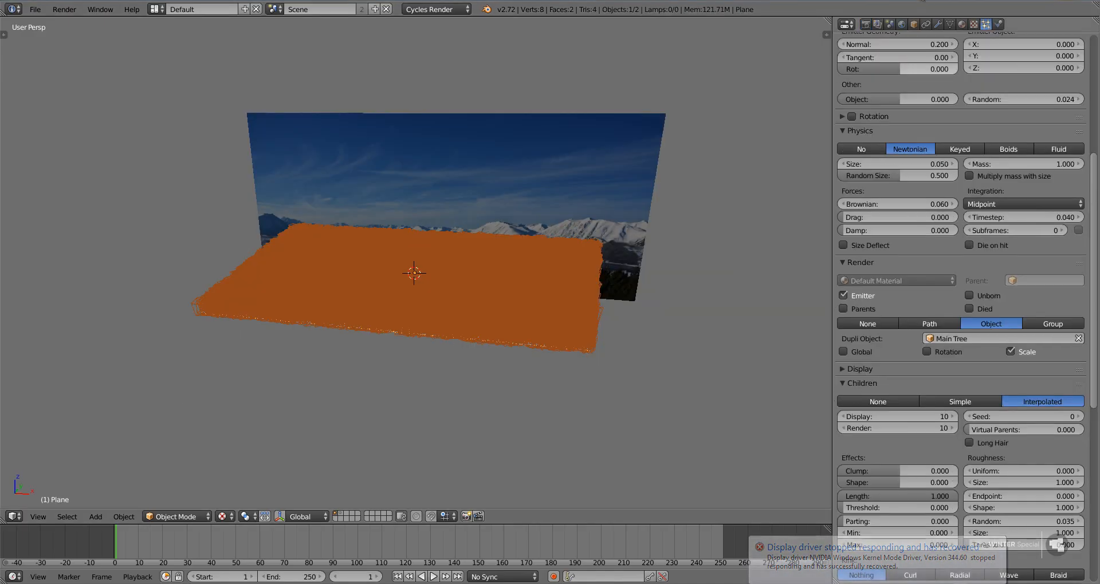
click(996, 546)
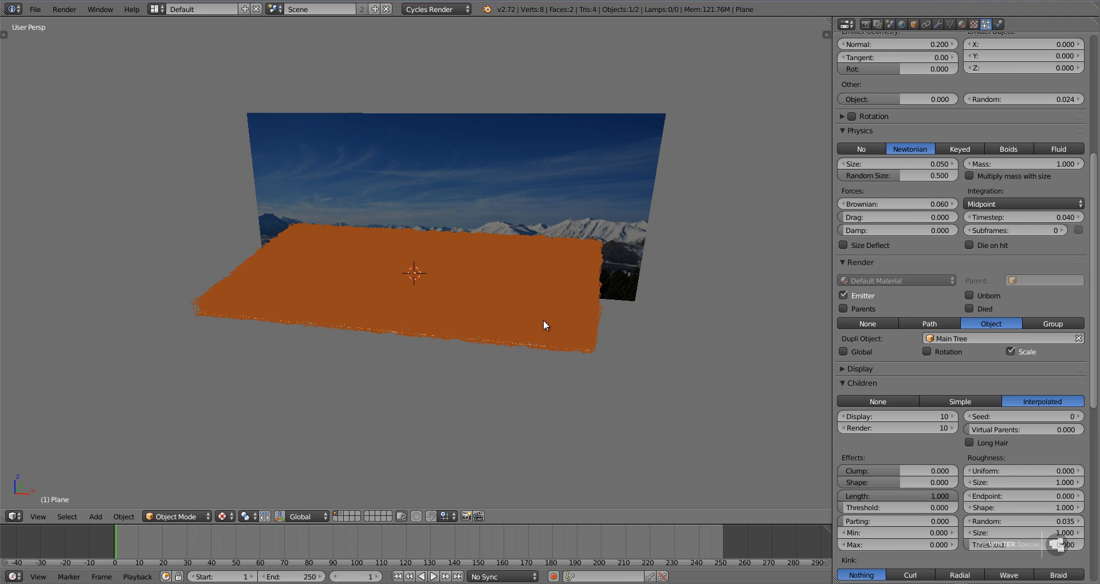
Select the mountain backdrop plane in front orthographic view and open its ray visibility settings.
key(KP_1)
key(KP_5)
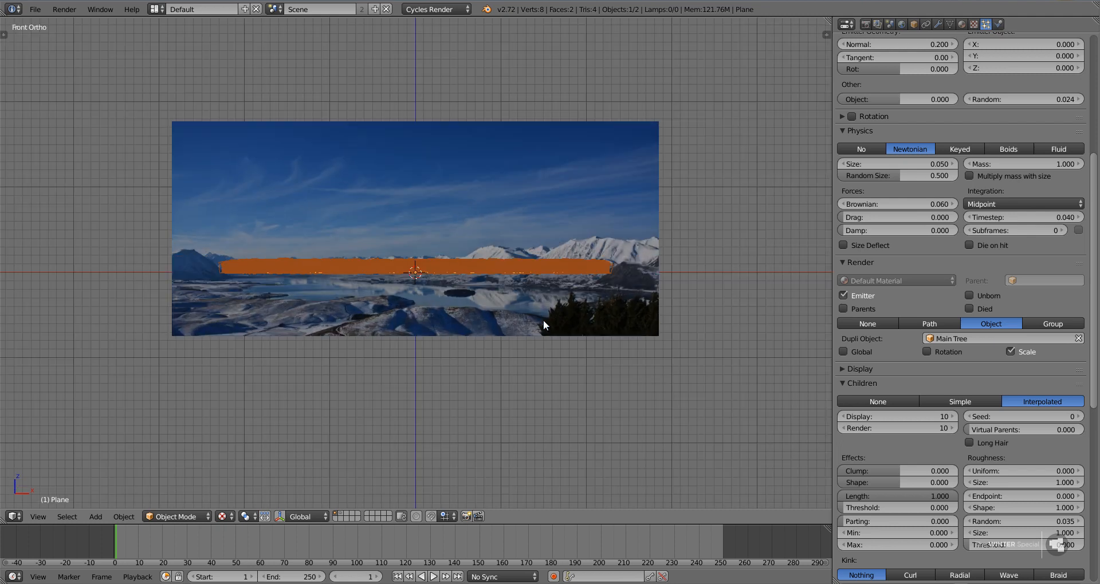
right_click(417, 245)
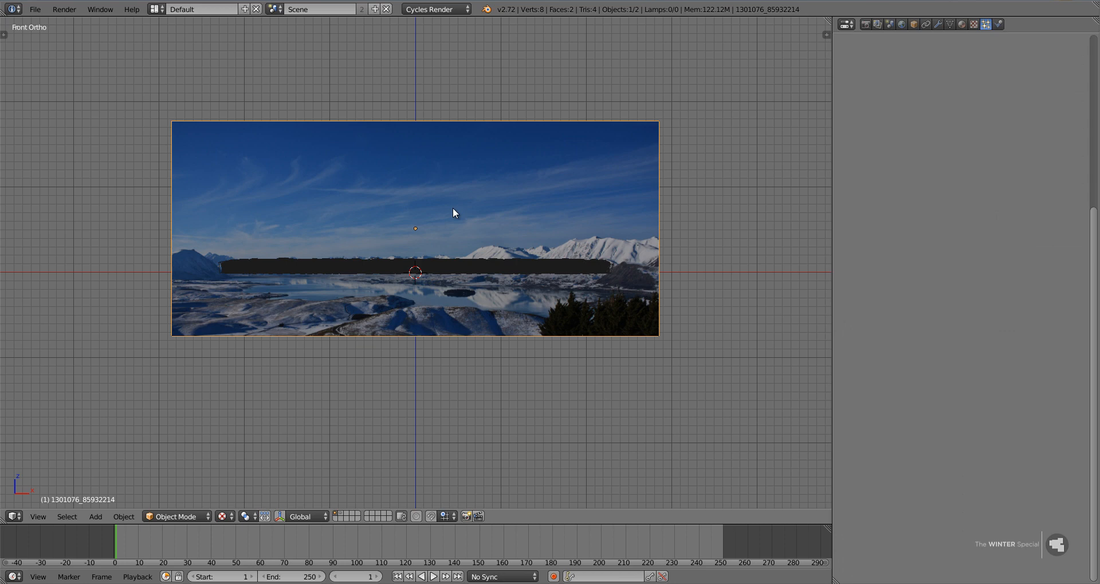
click(914, 24)
click(898, 500)
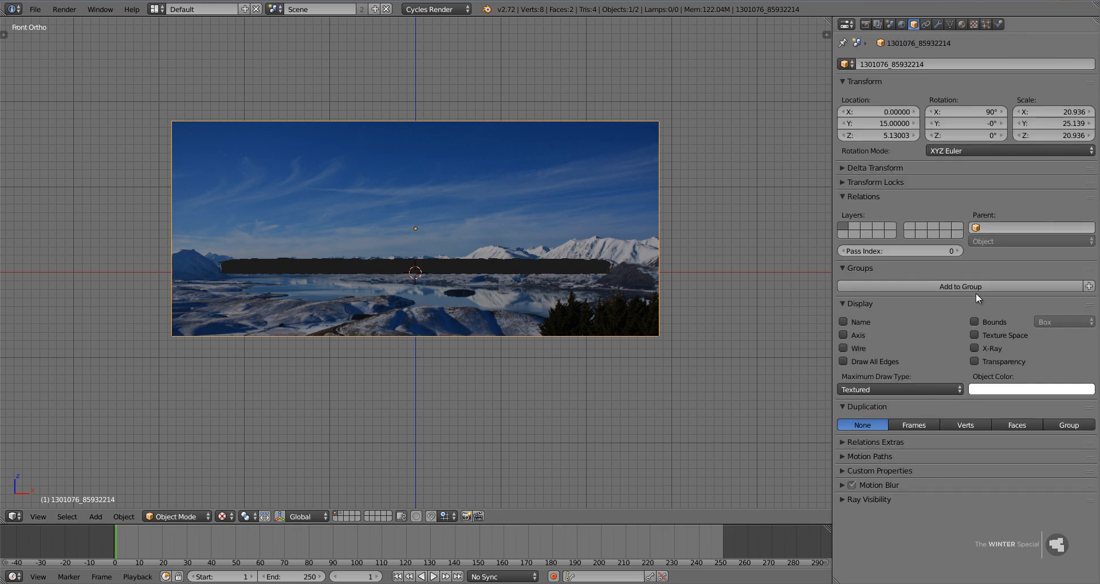
Disconnect the Light Path input from the backdrop material's emission strength and set the strength to 1.3.
click(961, 24)
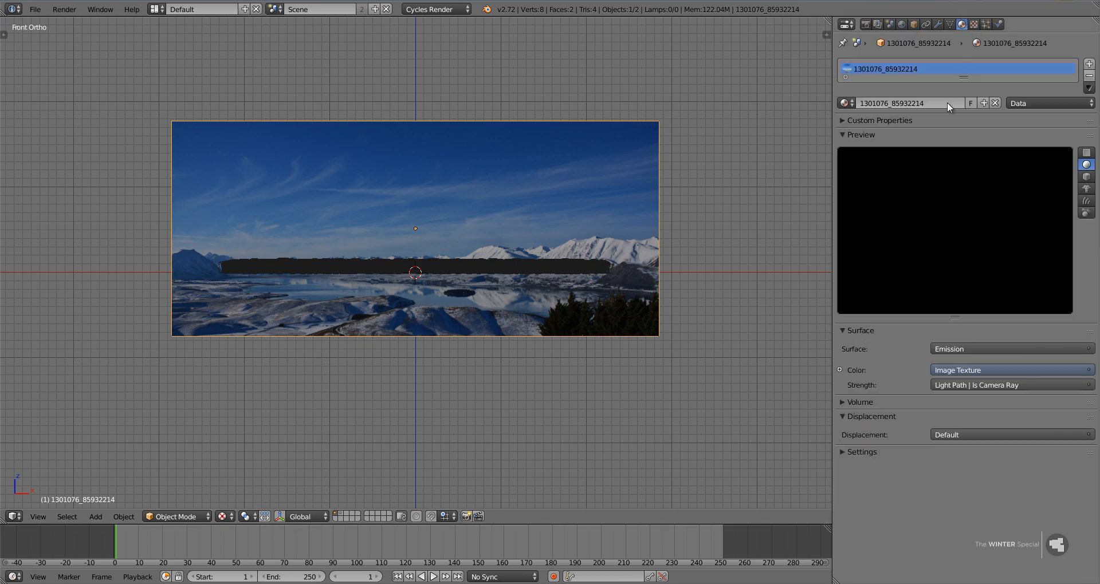
click(964, 385)
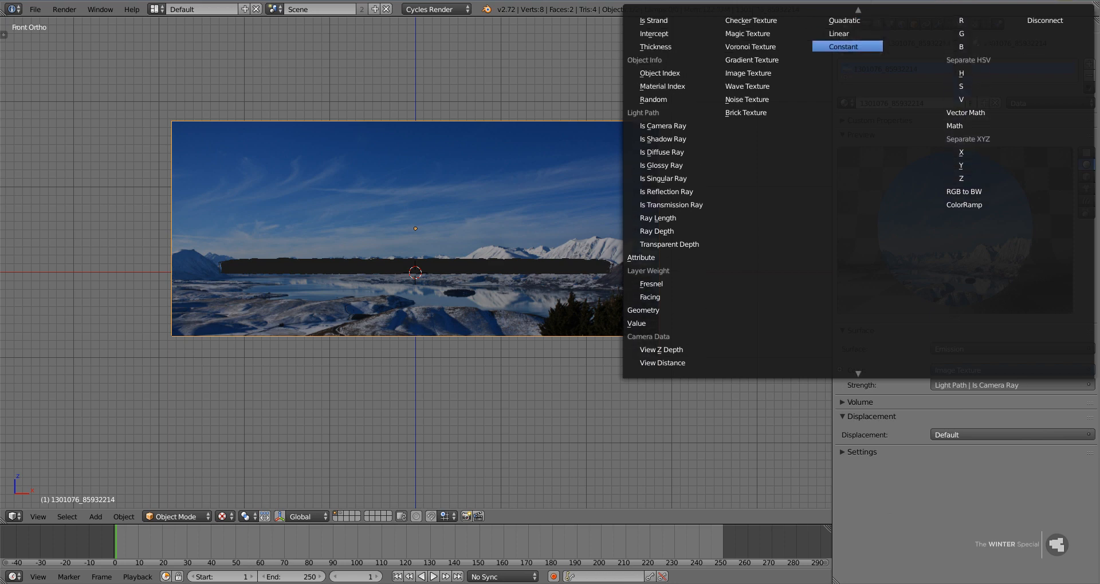
click(1037, 29)
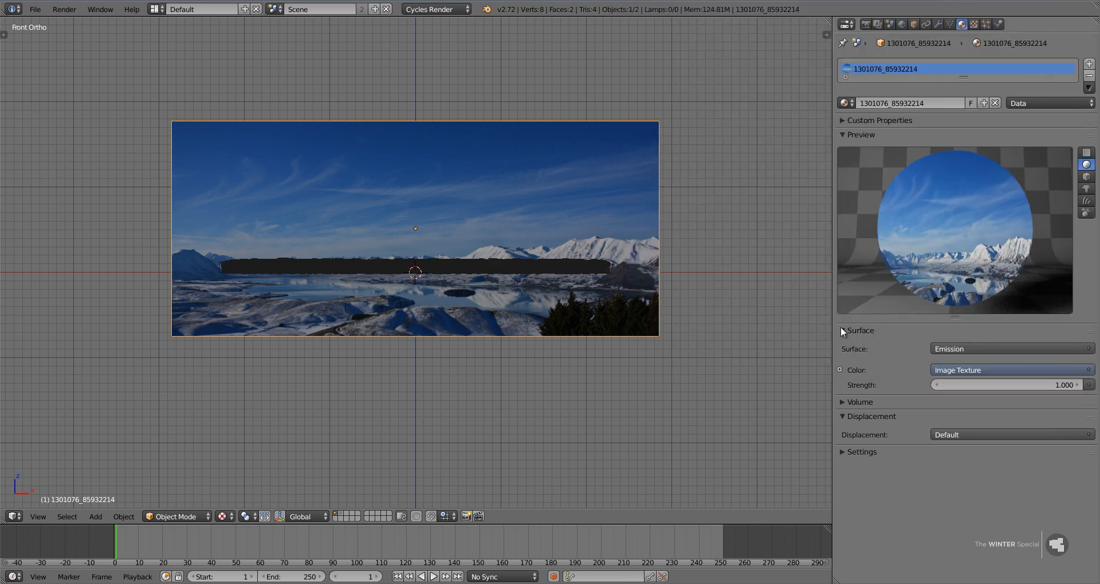
click(1034, 385)
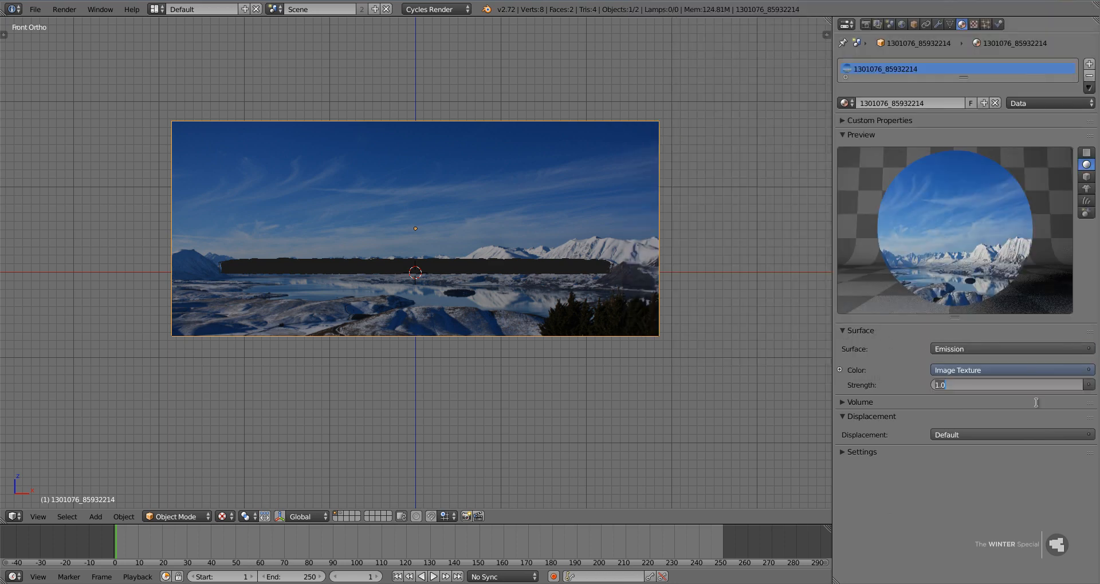
text(1.3)
key(Return)
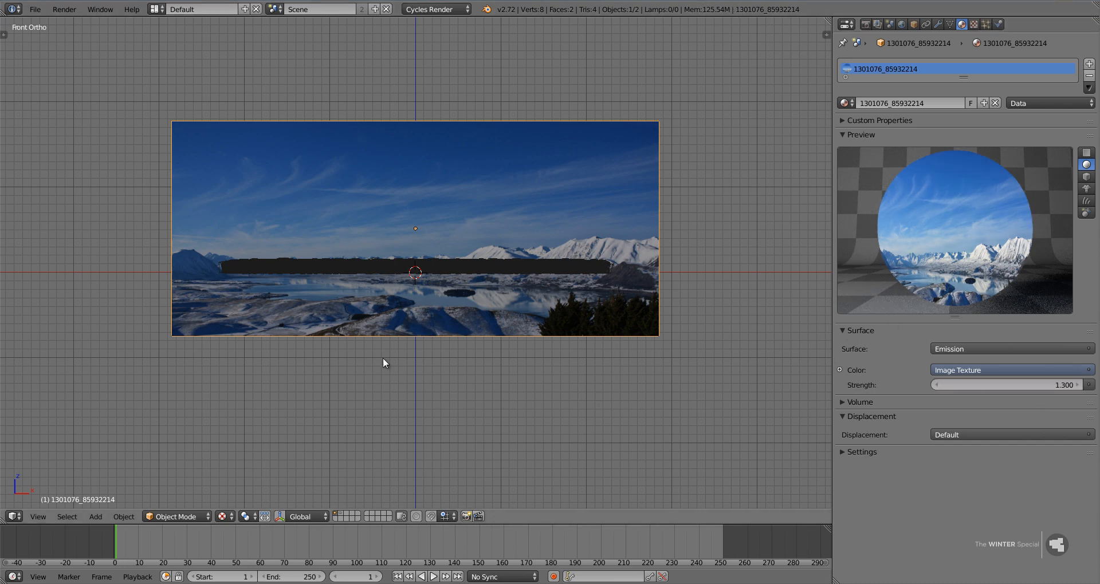
Add a Sun lamp and move it just outside the backdrop's upper-left corner in the front view.
key(shift+a)
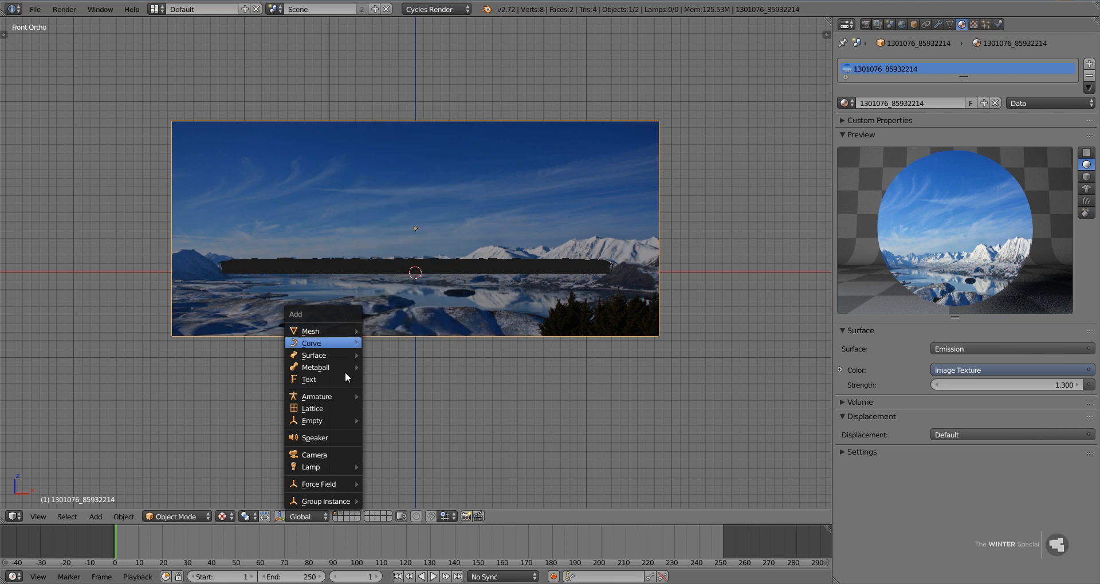
mouse_move(327, 462)
click(393, 478)
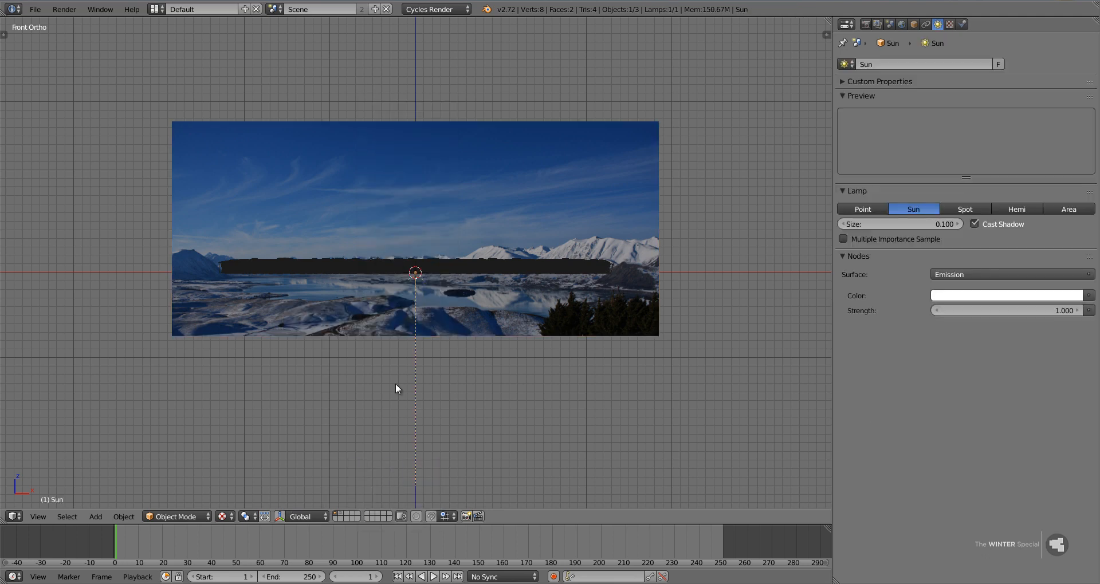
key(s)
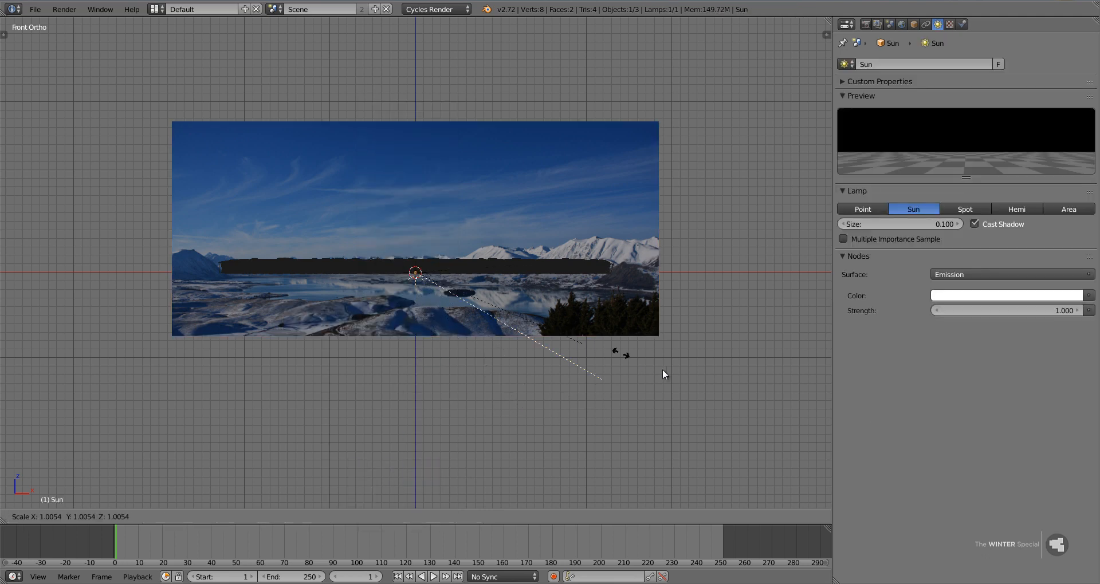
key(g)
click(469, 269)
Tilt the Sun to a shallow angle across the backdrop toward the snowy peaks, and shift it inside the backdrop's left edge.
key(r)
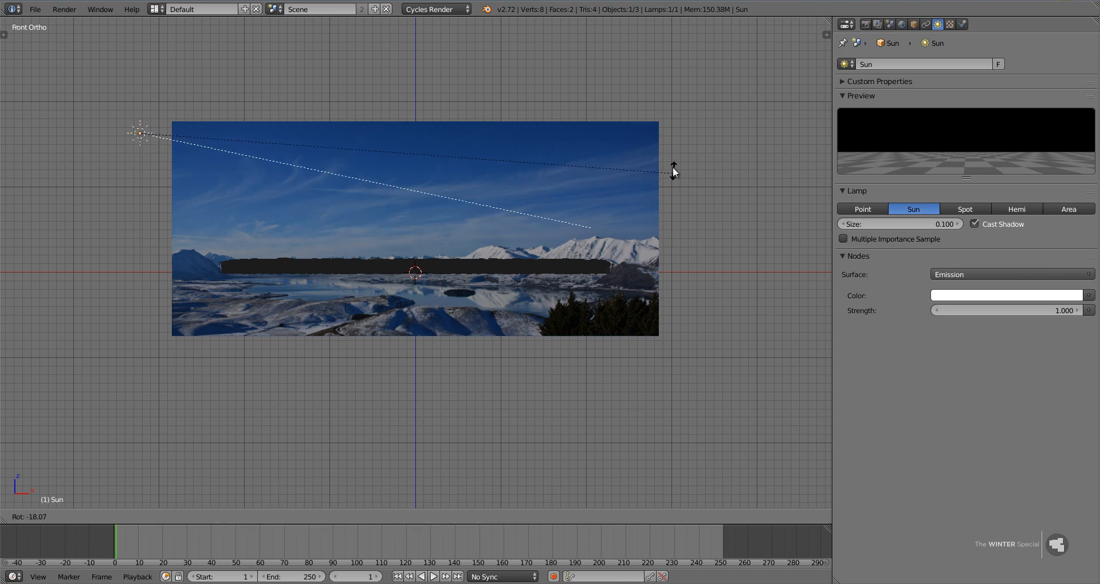
click(672, 167)
key(g)
click(723, 197)
key(r)
click(731, 197)
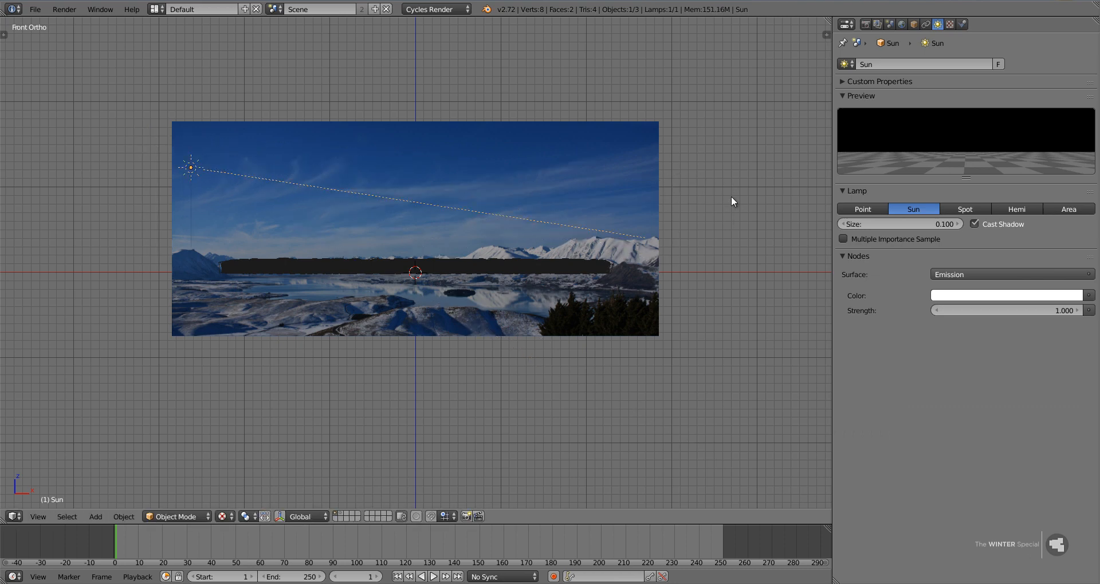
In top view, rotate the Sun diagonally toward the front of the forest and move it beside the forest's rear left edge.
key(KP_7)
key(r)
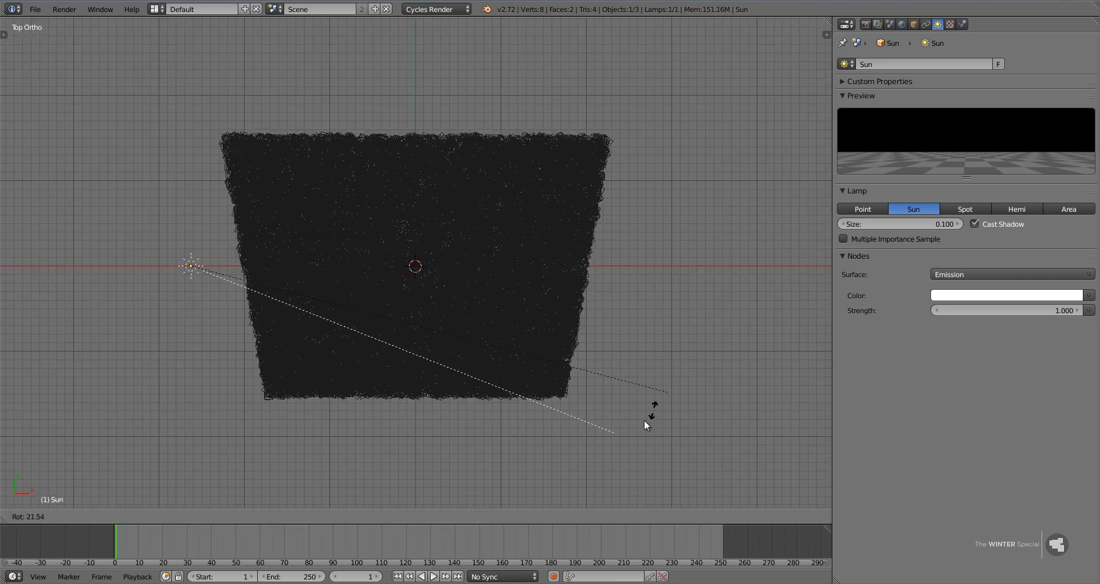
click(418, 482)
key(g)
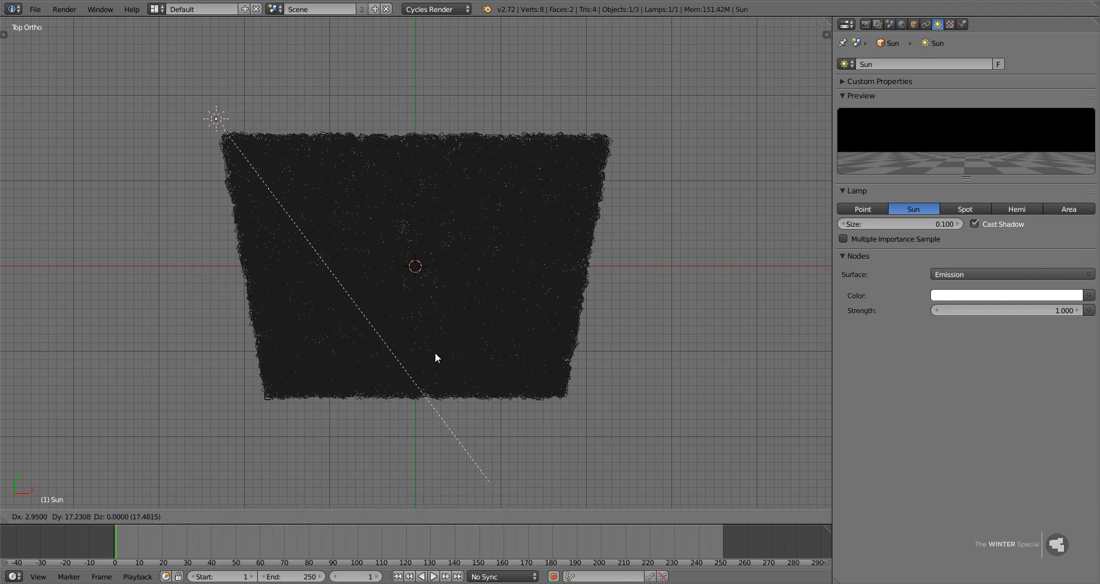
click(418, 392)
key(r)
click(750, 226)
key(g)
click(749, 247)
Set the Sun lamp's size to 0.03 and its emission strength to 4.
click(904, 224)
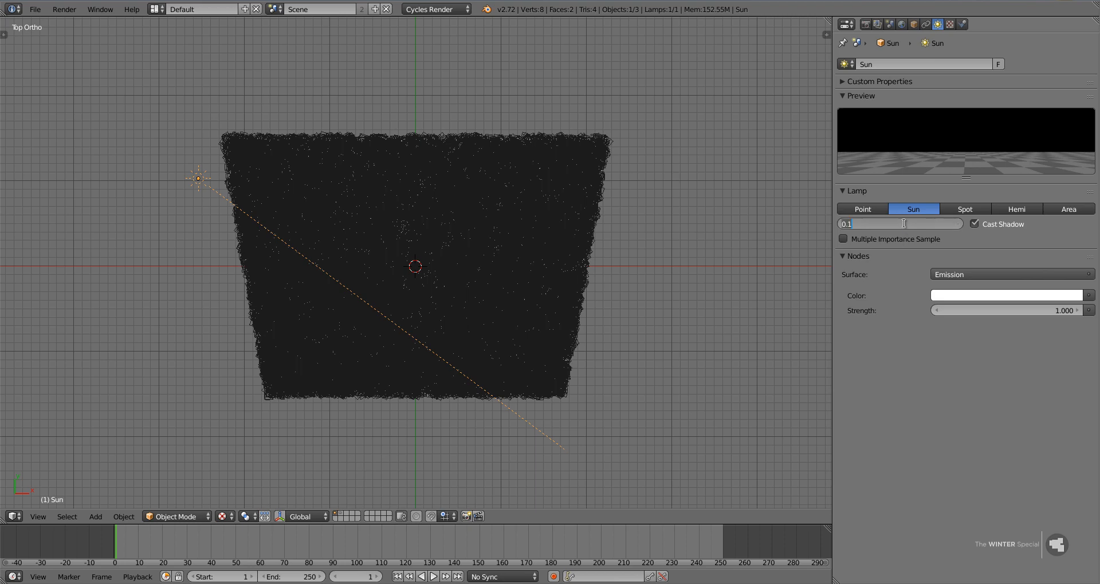
text(0.03)
key(Return)
click(1024, 310)
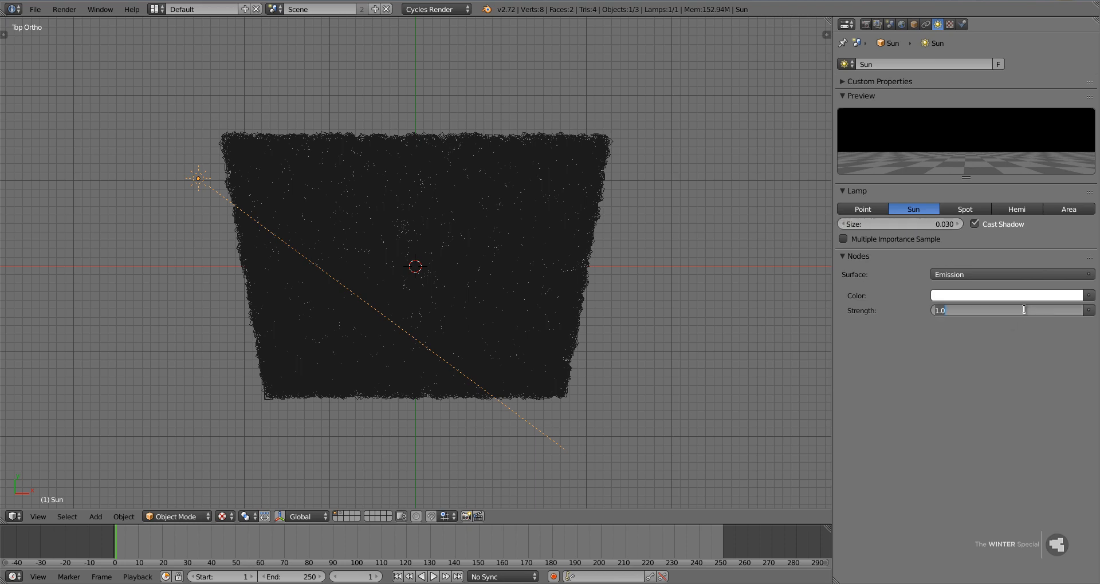
text(4)
key(Return)
Tint the Sun's emission colour slightly warm, about R 1.0, G 0.899, B 0.834.
click(1014, 296)
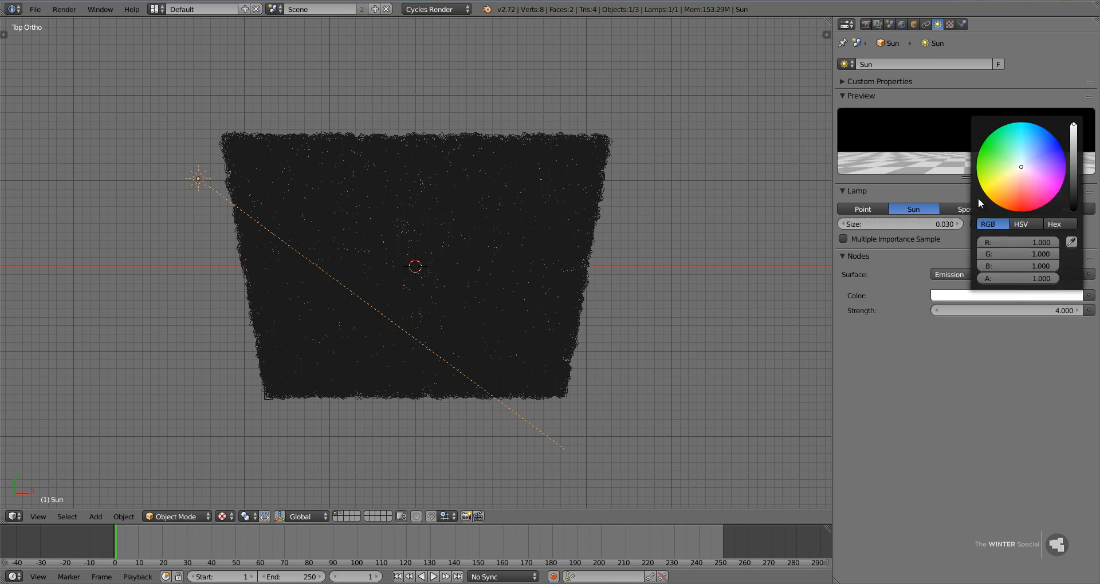
drag(1023, 172, 1020, 172)
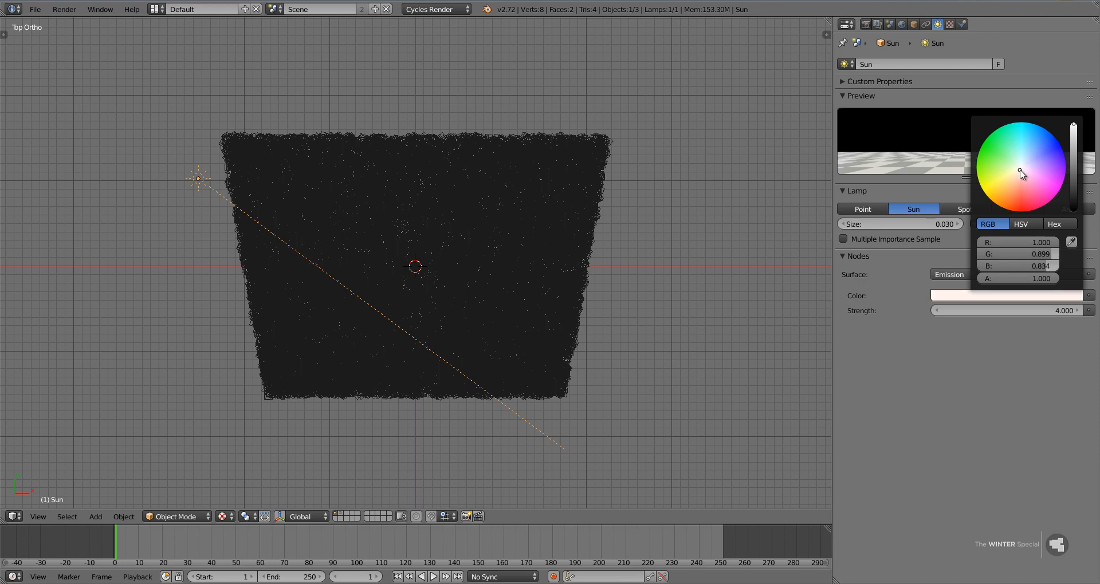
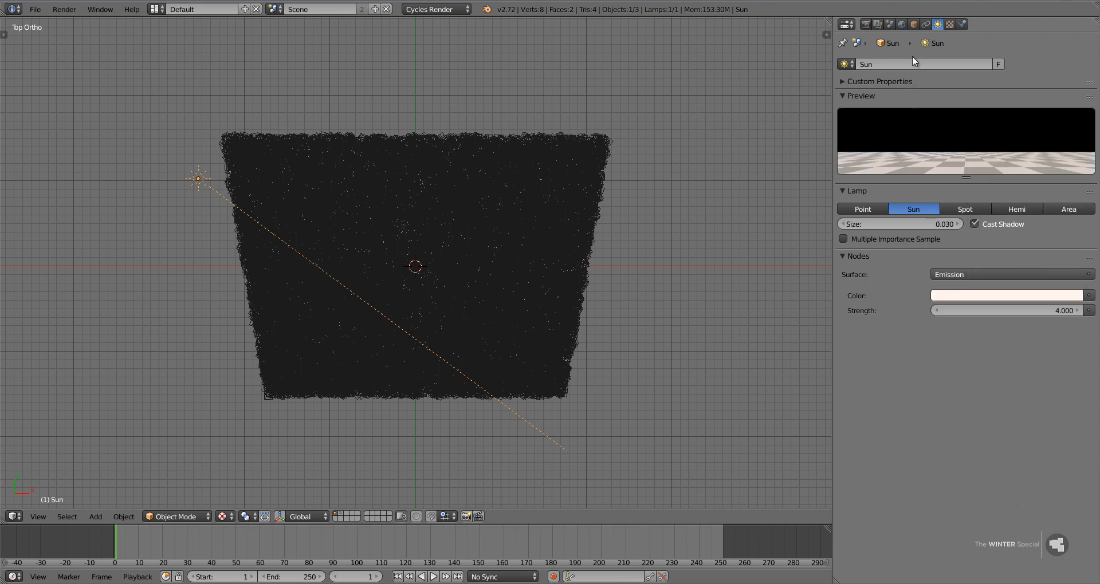
Show the scene's render settings and save the project over the existing Winter Special Tutorial.blend file.
click(903, 24)
click(865, 25)
key(space)
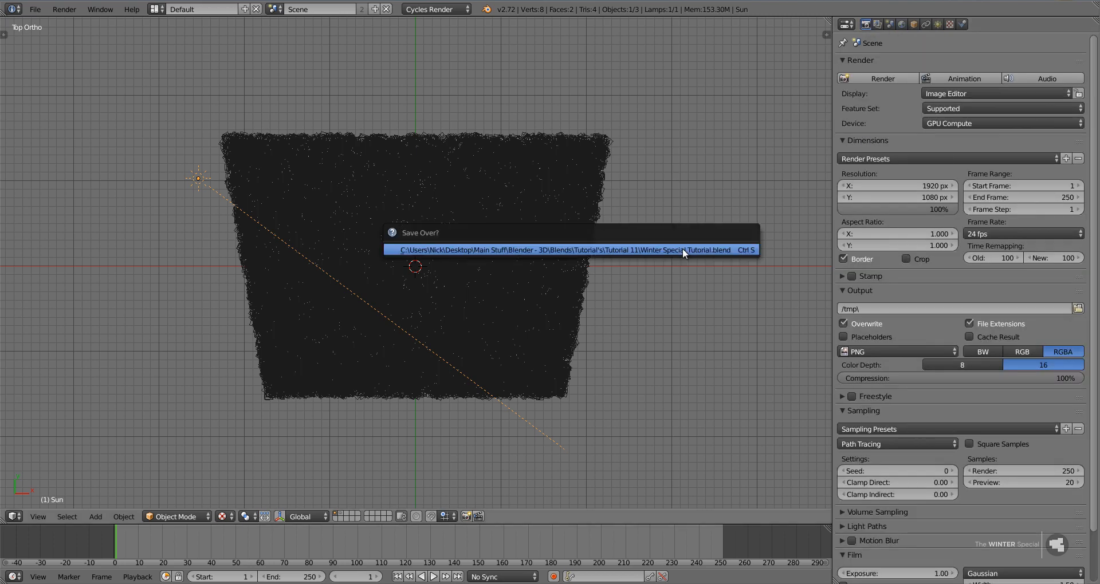
In right side view, flatten the Sun's tilt slightly and move it lower, just in front of the backdrop.
middle_drag(572, 335, 552, 278)
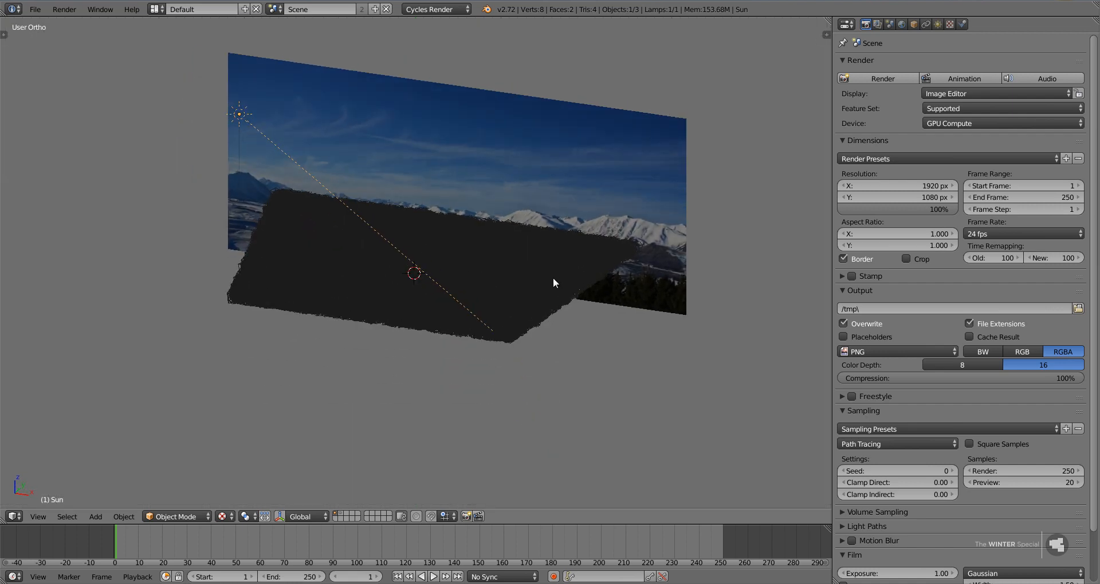
key(KP_3)
key(r)
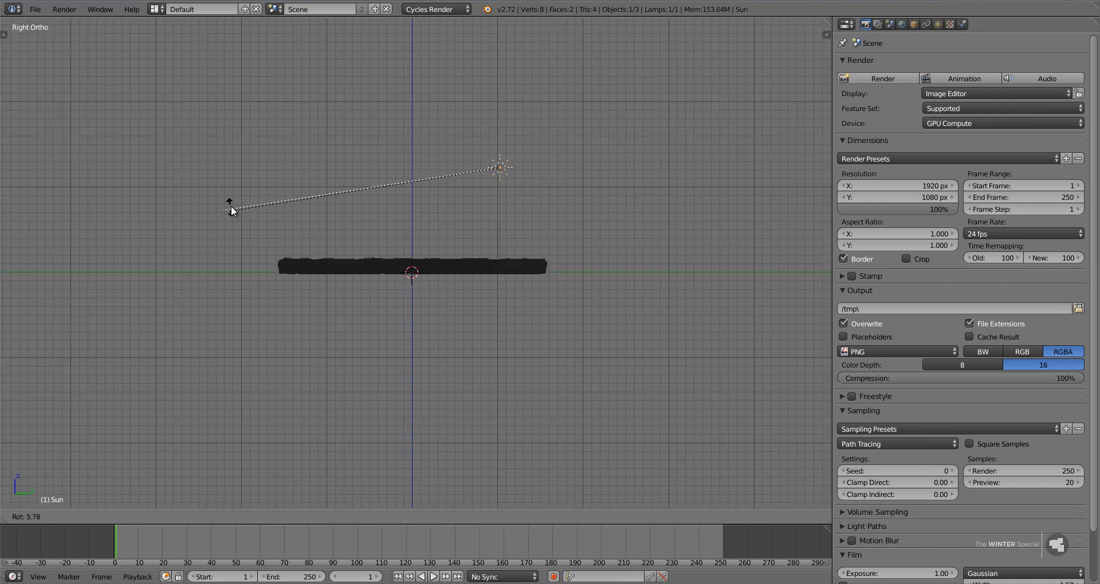
click(231, 205)
key(g)
click(253, 250)
Fine-tune the Sun's height and tilt so its beam slopes gently down over the forest toward the front.
key(z)
key(g)
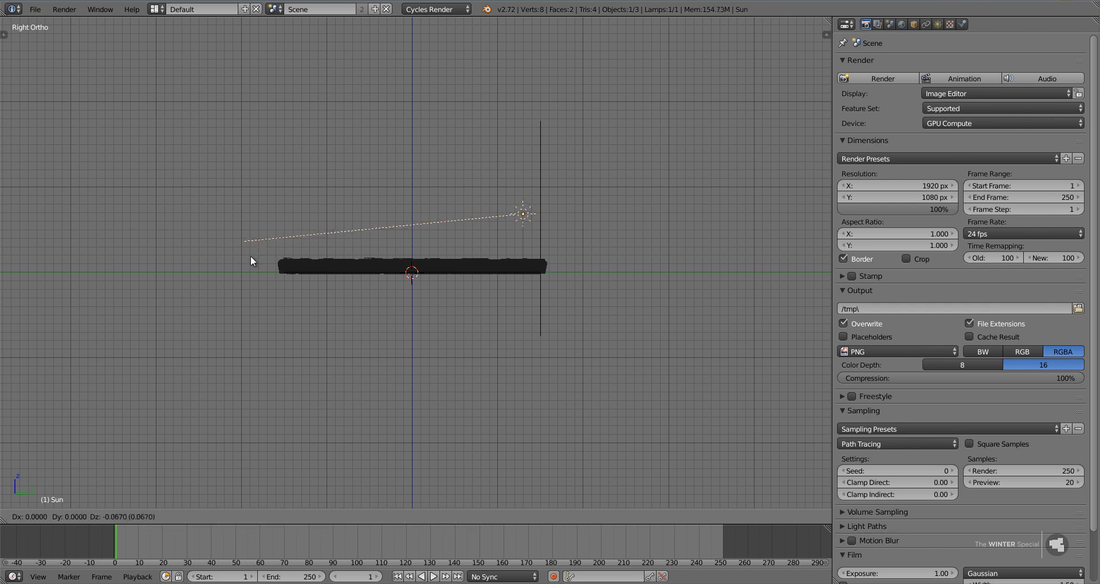
click(250, 258)
key(r)
click(245, 263)
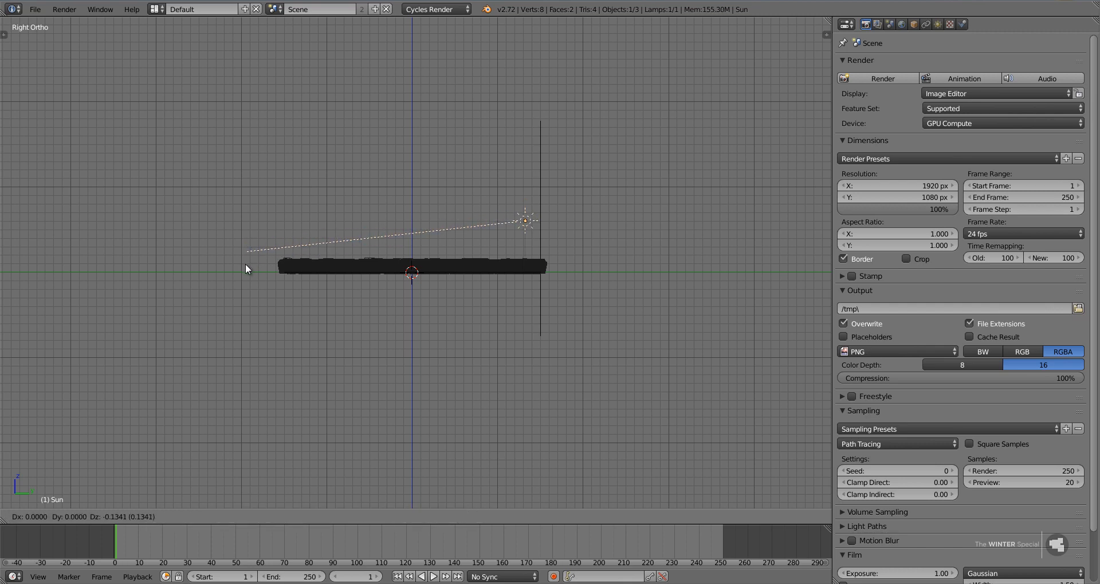
key(g)
click(245, 262)
key(r)
click(246, 263)
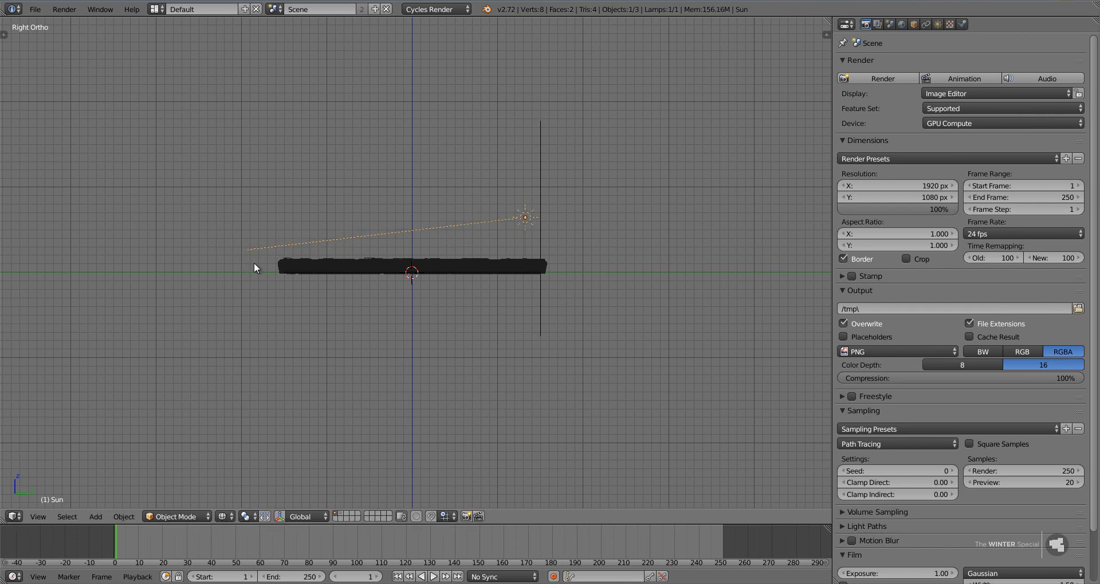
scroll(277, 276, up, 2)
shift+middle_drag(277, 276, 318, 286)
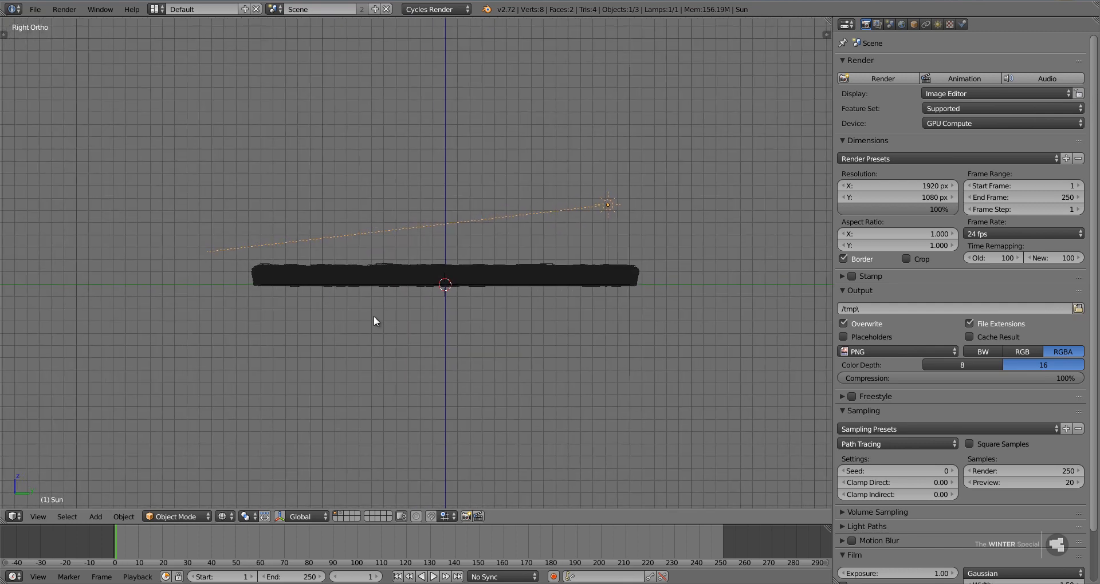
mouse_move(373, 317)
middle_down()
mouse_move(460, 348)
mouse_move(486, 339)
mouse_move(493, 350)
middle_up()
key(shift+z)
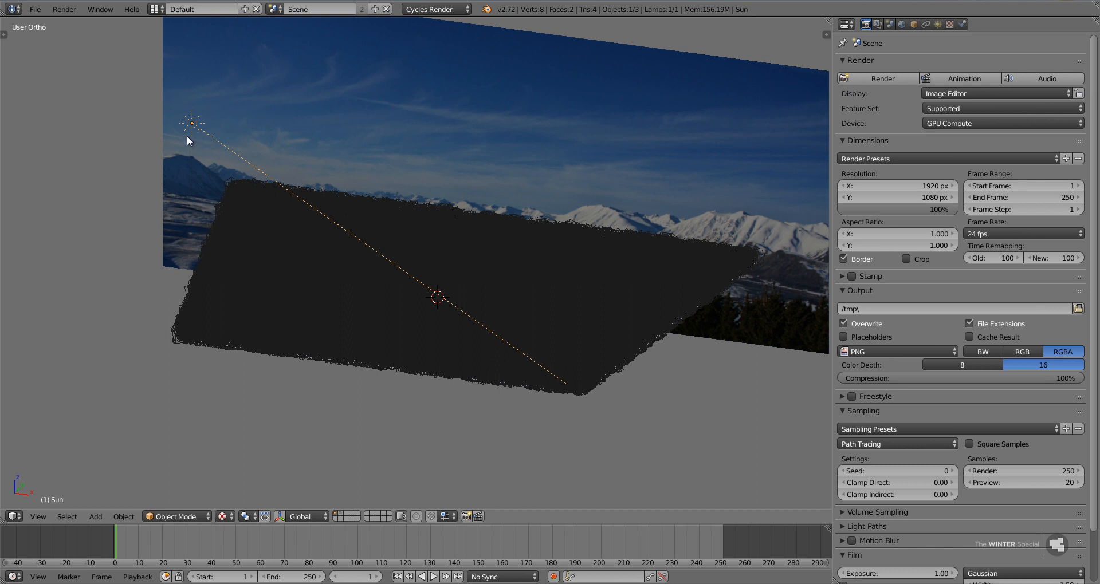
scroll(725, 353, down, 3)
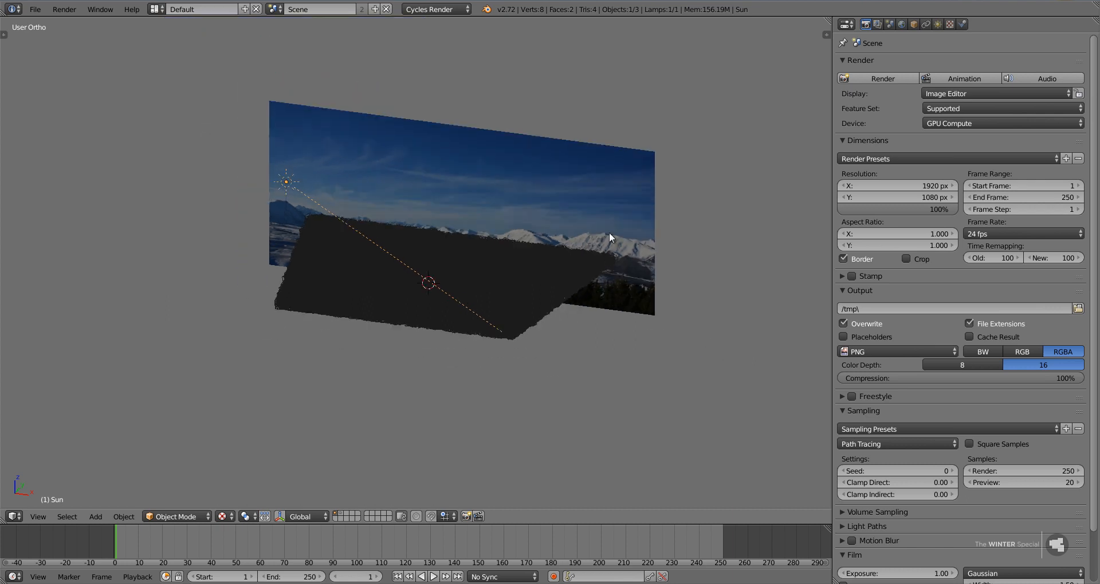
right_click(613, 205)
key(g)
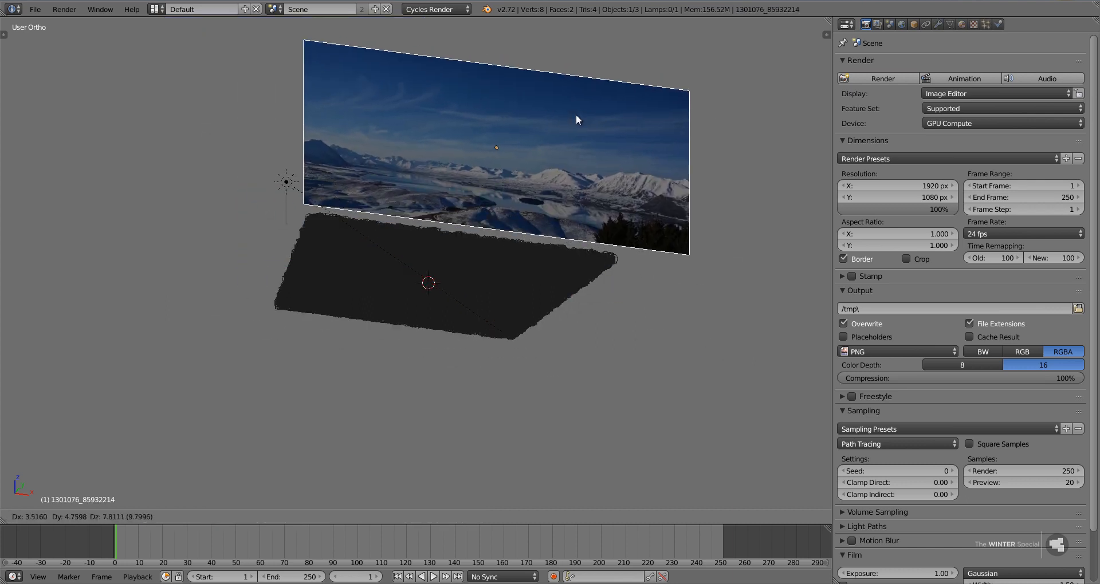
right_click(576, 115)
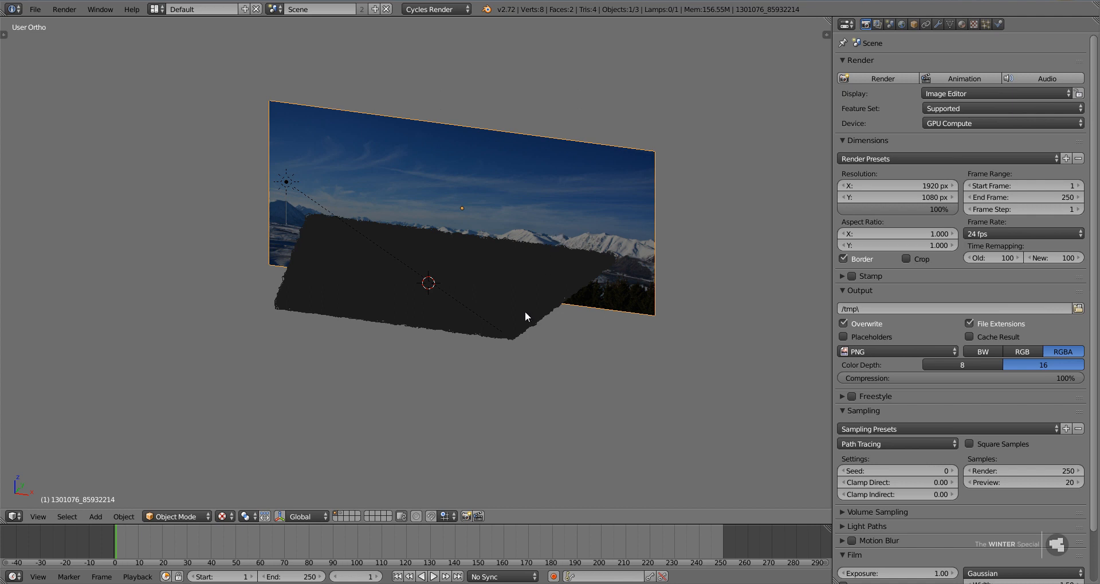
Save the project over the existing file and add a camera at the 3D cursor from front view.
key(ctrl+s)
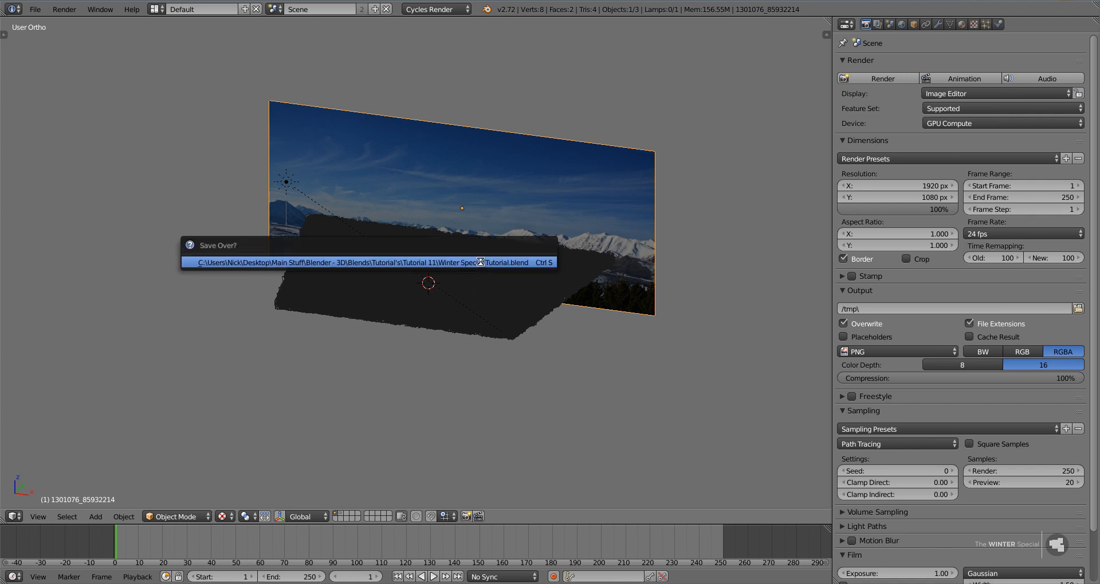
click(481, 261)
key(KP_1)
scroll(453, 335, up, 4)
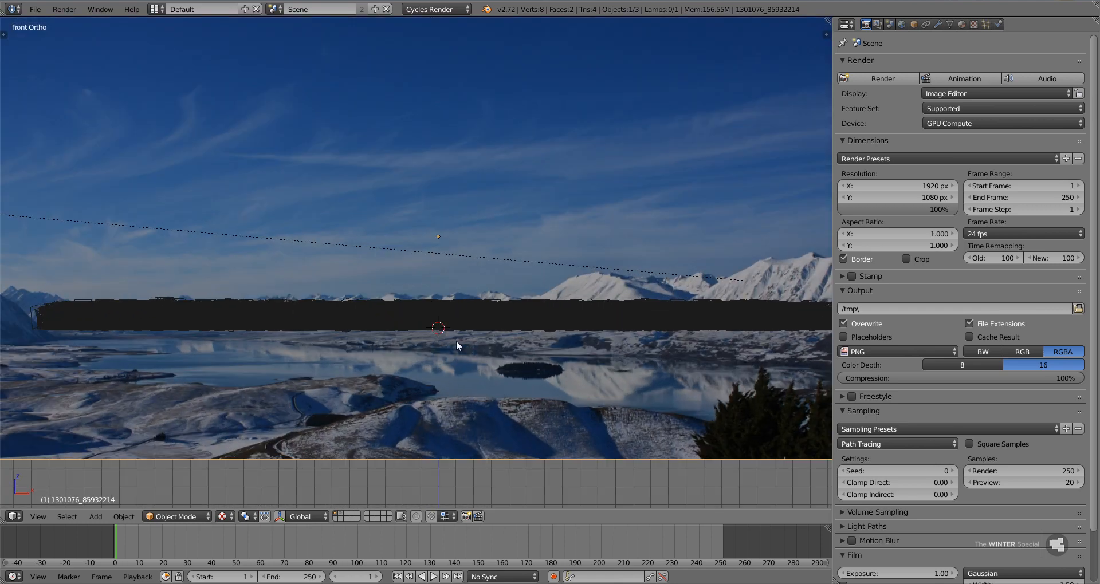
key(shift+a)
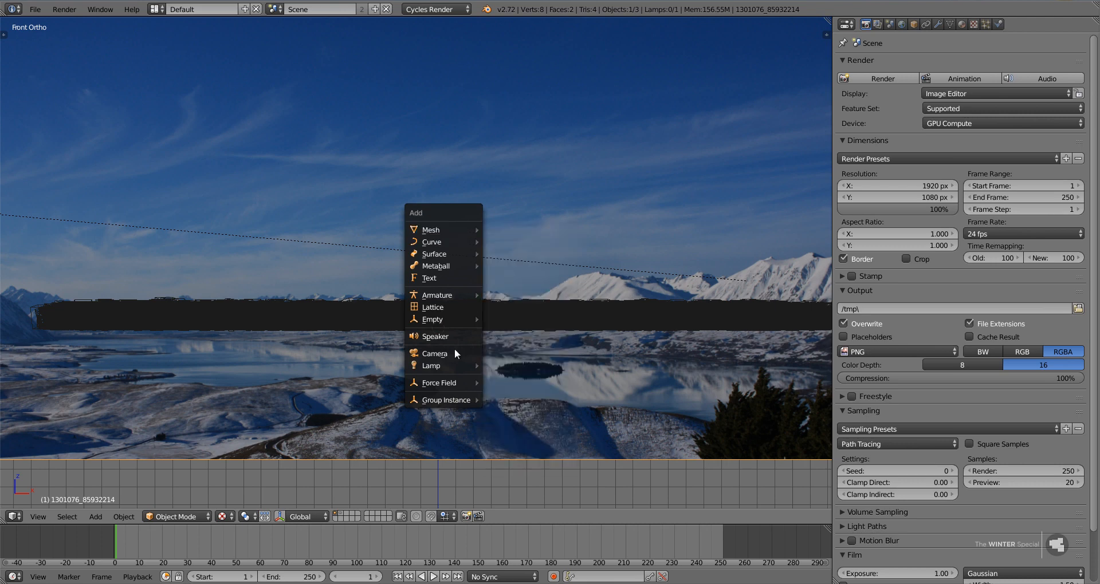
click(454, 349)
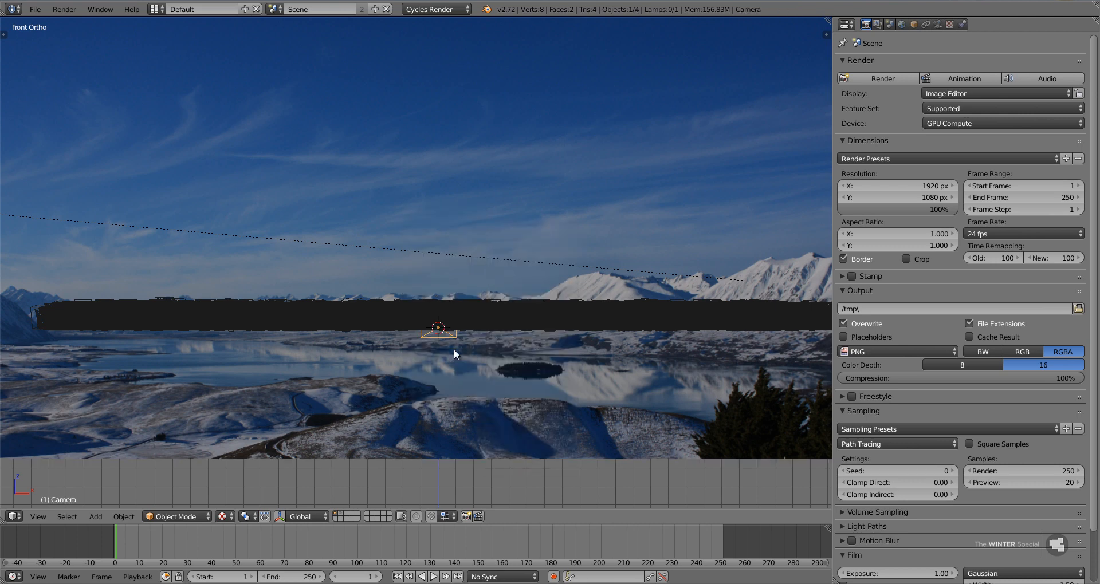
Looking through the camera, raise it above the forest, centre it and pull it back along its local Z axis.
key(KP_0)
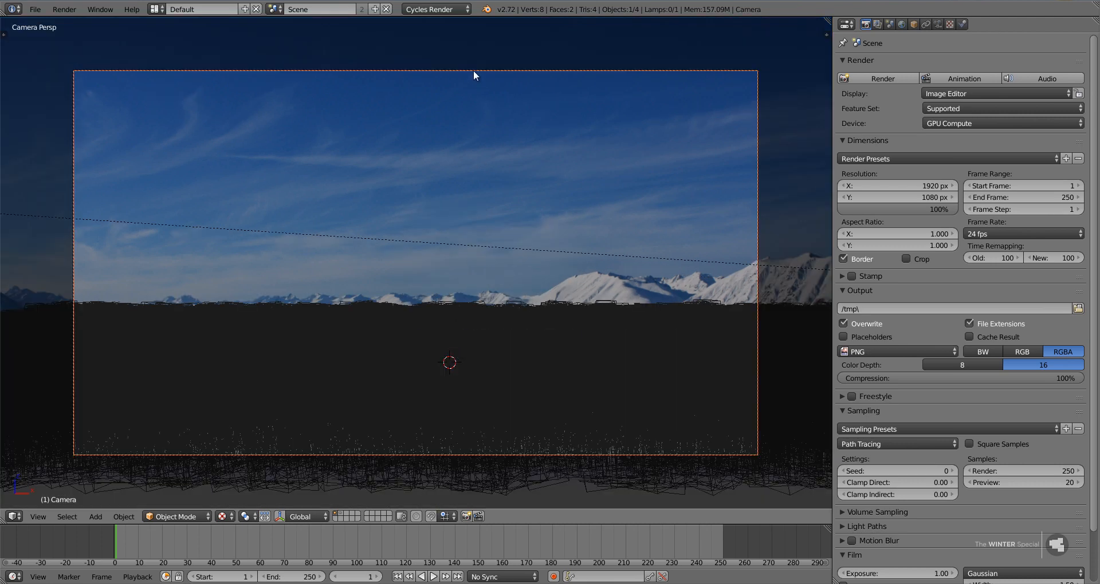
key(g)
click(619, 458)
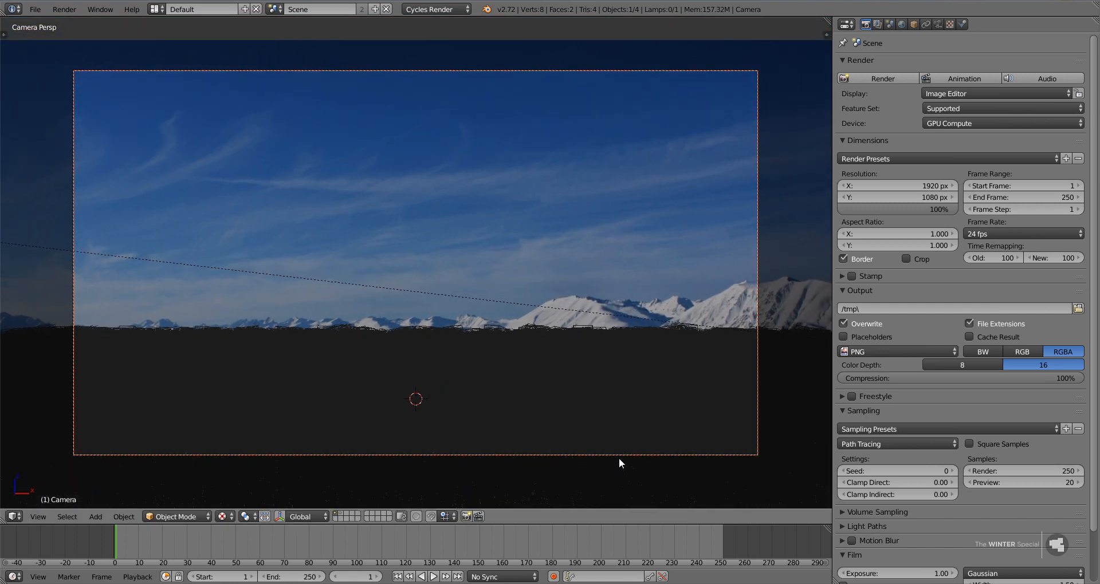
middle_drag(618, 458, 534, 404)
key(KP_0)
key(g)
key(z)
key(z)
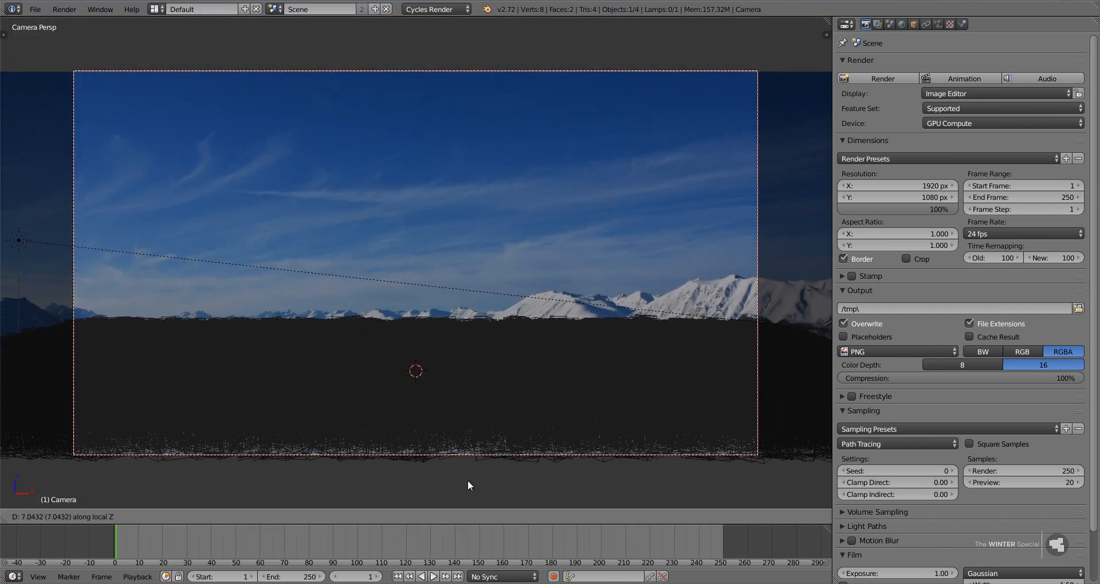
click(465, 465)
Scale the sky backdrop down to roughly the camera frame's width and raise it above the tree line.
right_click(597, 197)
key(s)
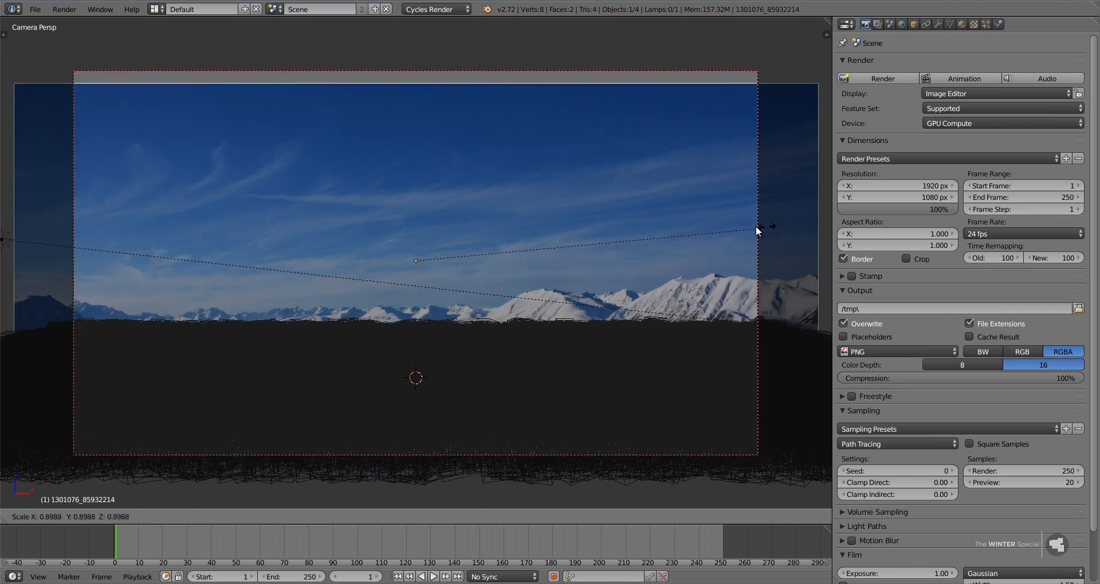
click(714, 223)
key(g)
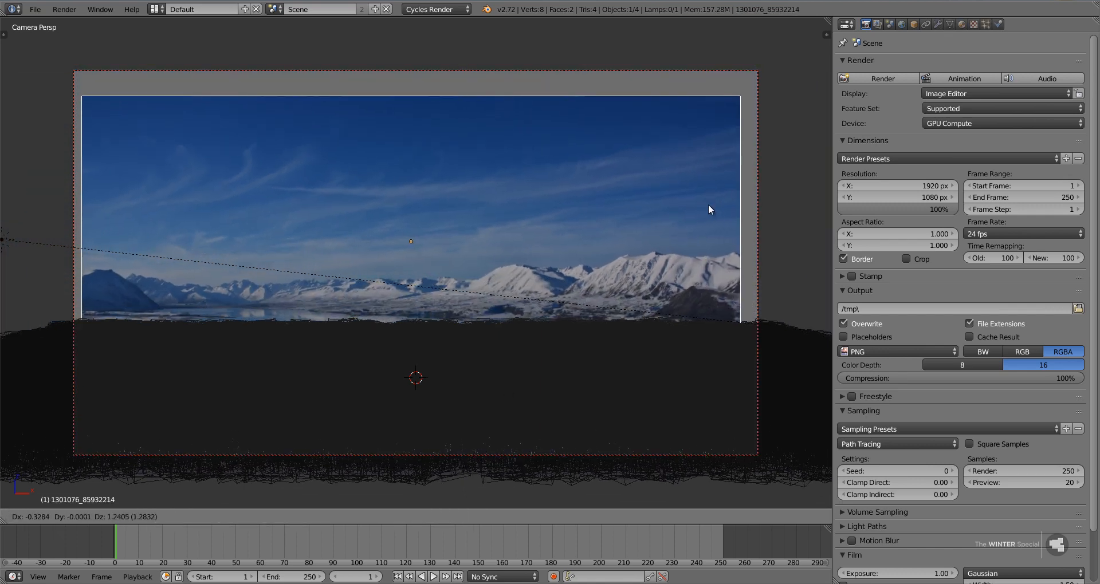
click(708, 204)
Stretch the backdrop along global X past both frame edges and align its top with the frame along global Z.
key(s)
key(z)
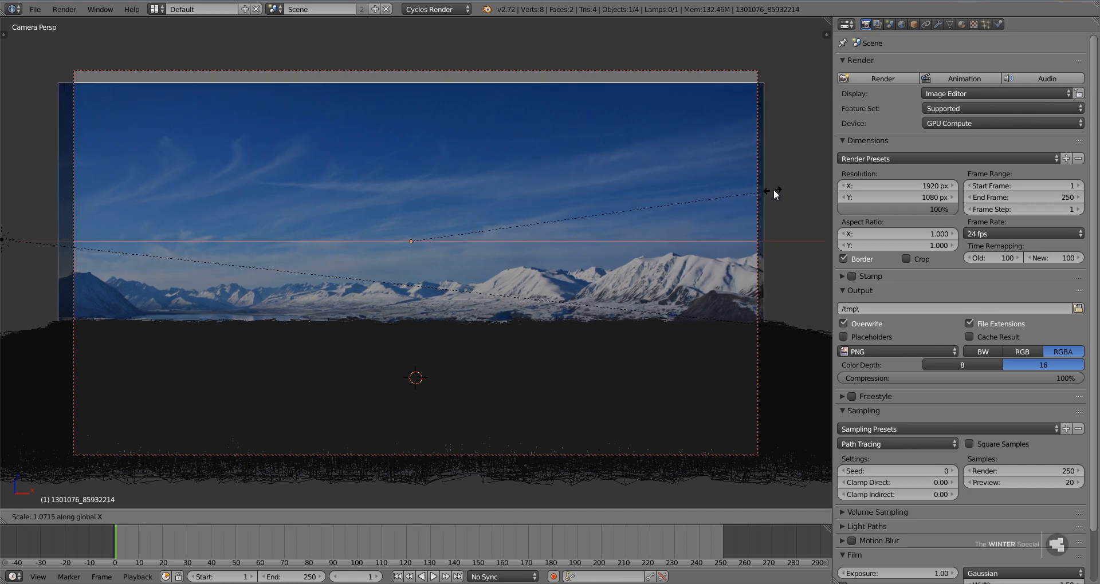
click(813, 201)
key(g)
key(z)
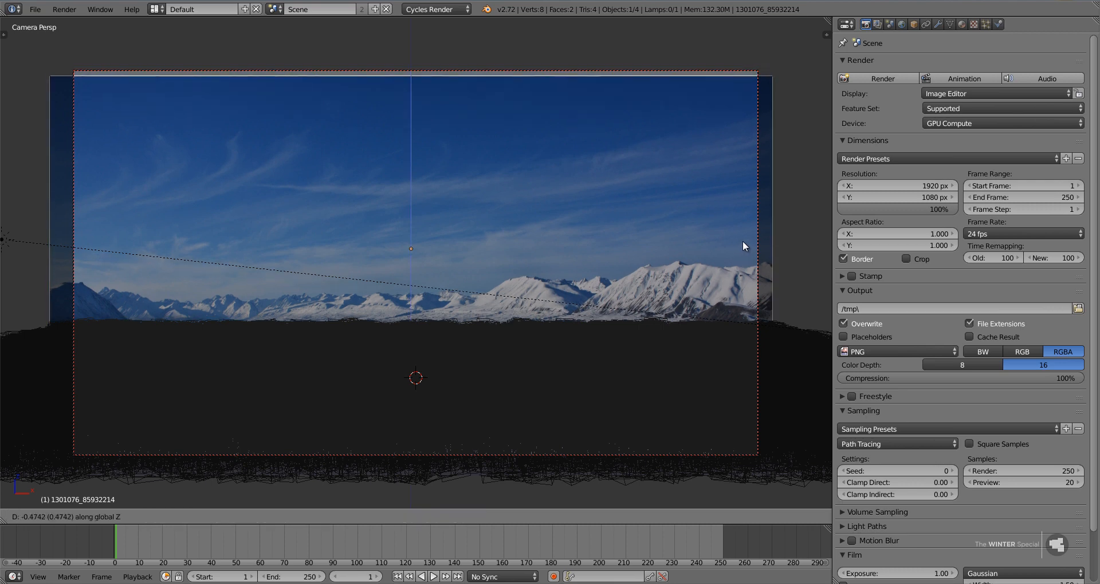
click(744, 235)
Select the forest plane and set its particle system's normal emitter velocity to 0.148.
right_click(688, 363)
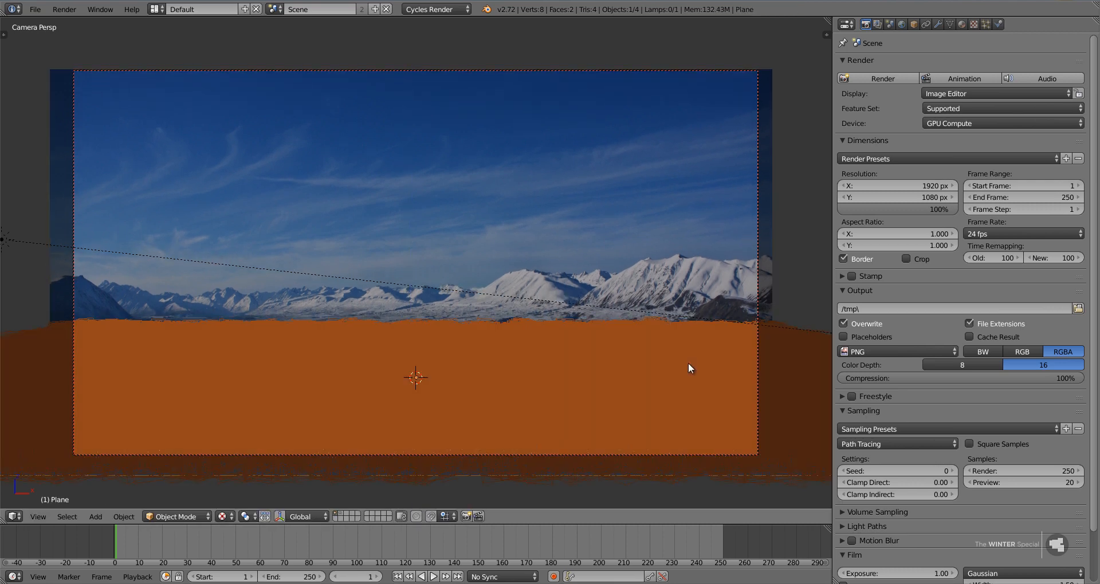
key(KP_5)
middle_drag(664, 399, 680, 411)
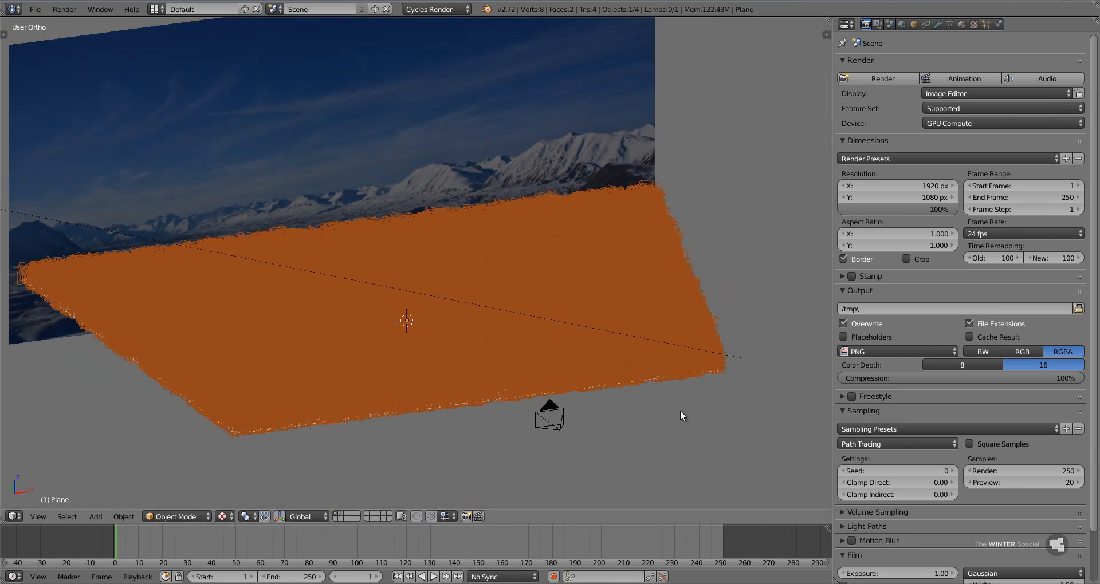
key(KP_0)
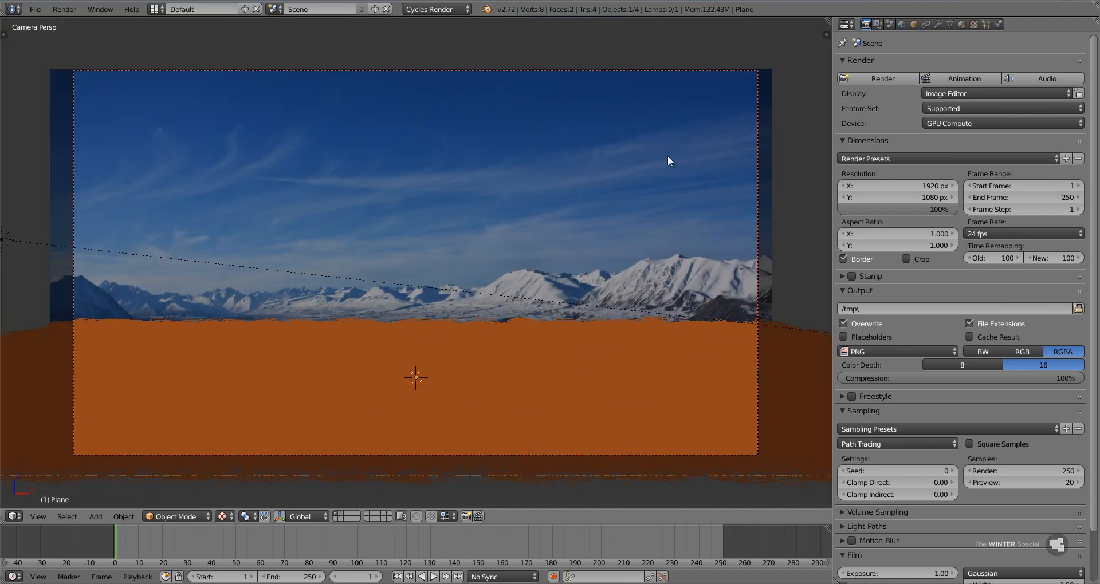
click(985, 24)
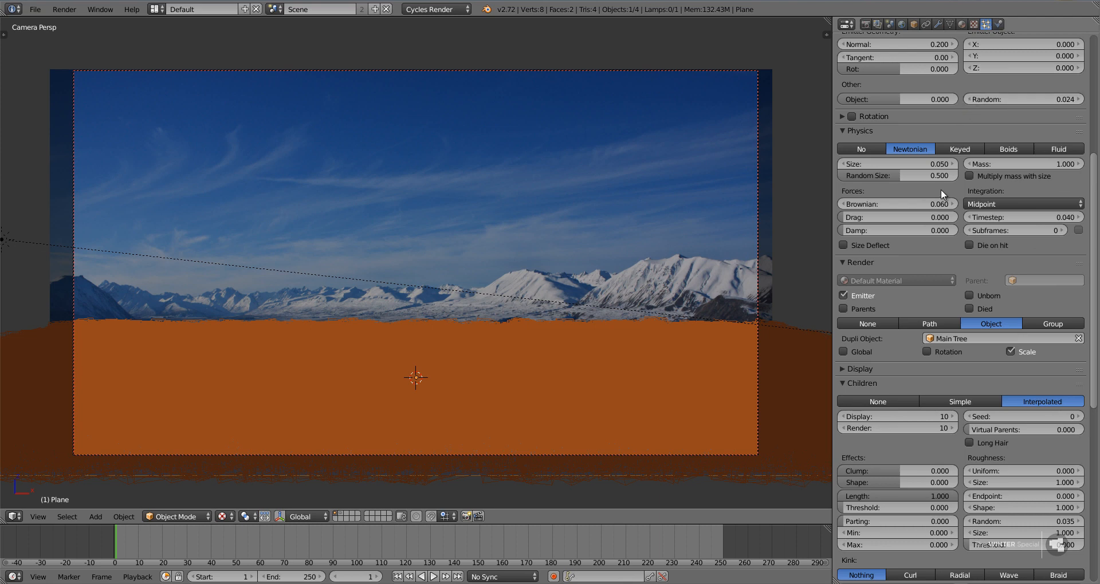
scroll(940, 191, up, 5)
mouse_move(910, 159)
mouse_down()
mouse_move(878, 158)
mouse_move(889, 157)
mouse_up()
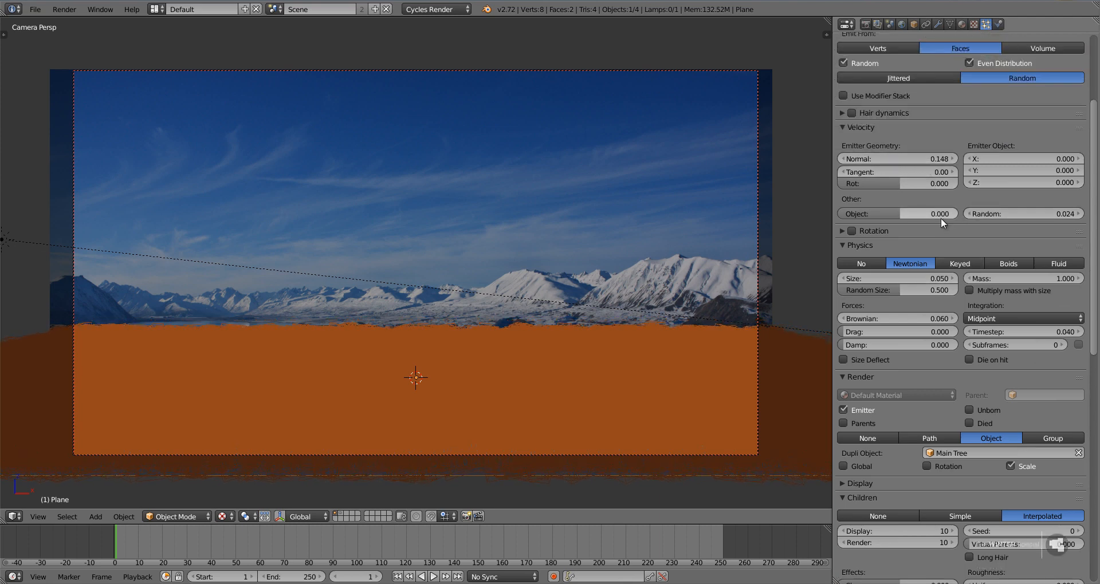
Set the forest particle system's emission number to 4000 and keep the forest plane selected.
scroll(916, 143, up, 5)
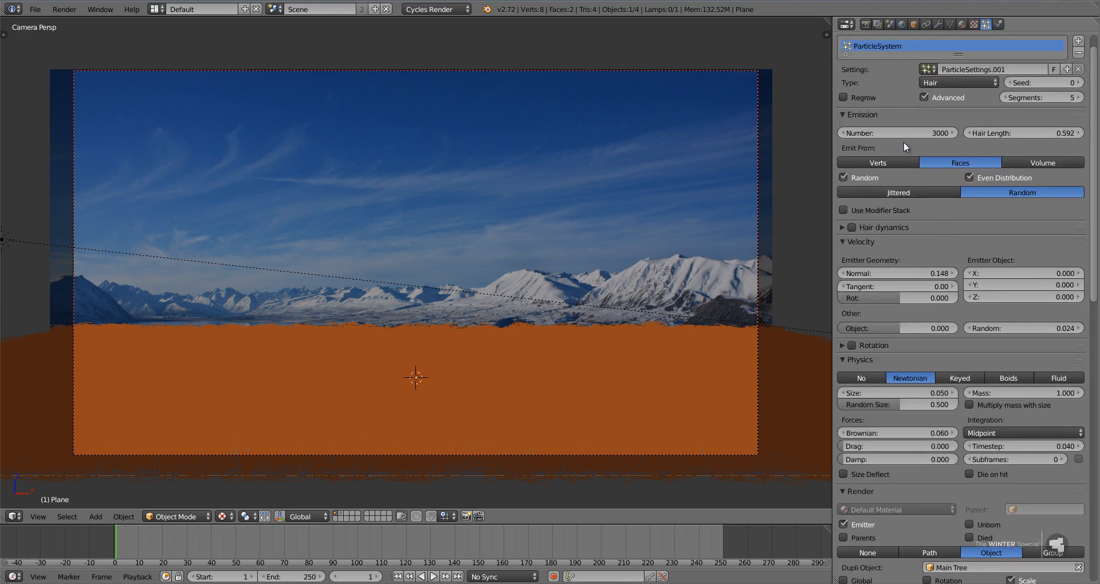
click(901, 134)
text(4000)
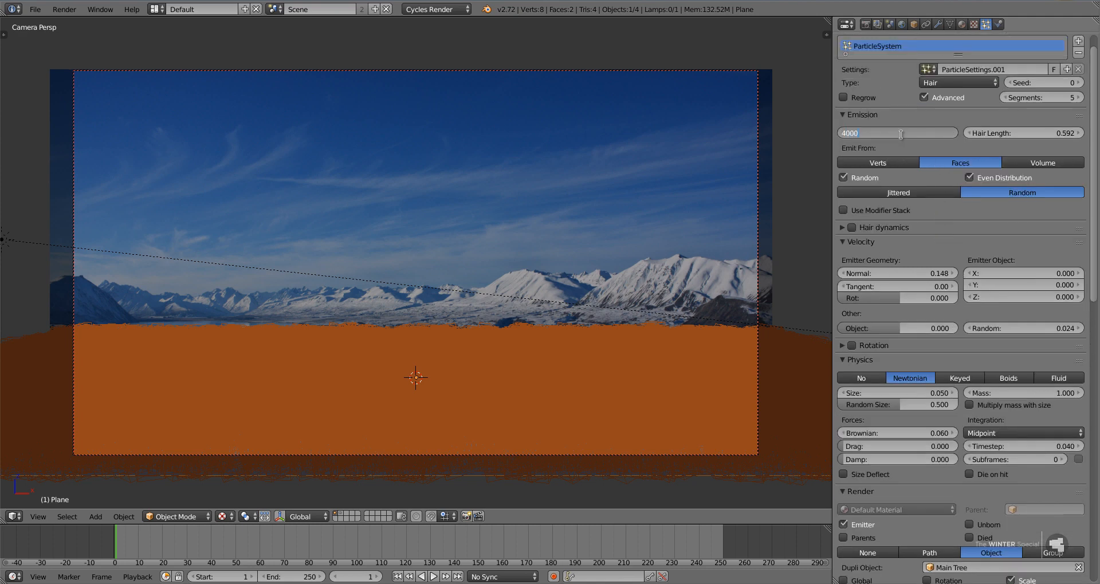
key(Return)
right_click(610, 273)
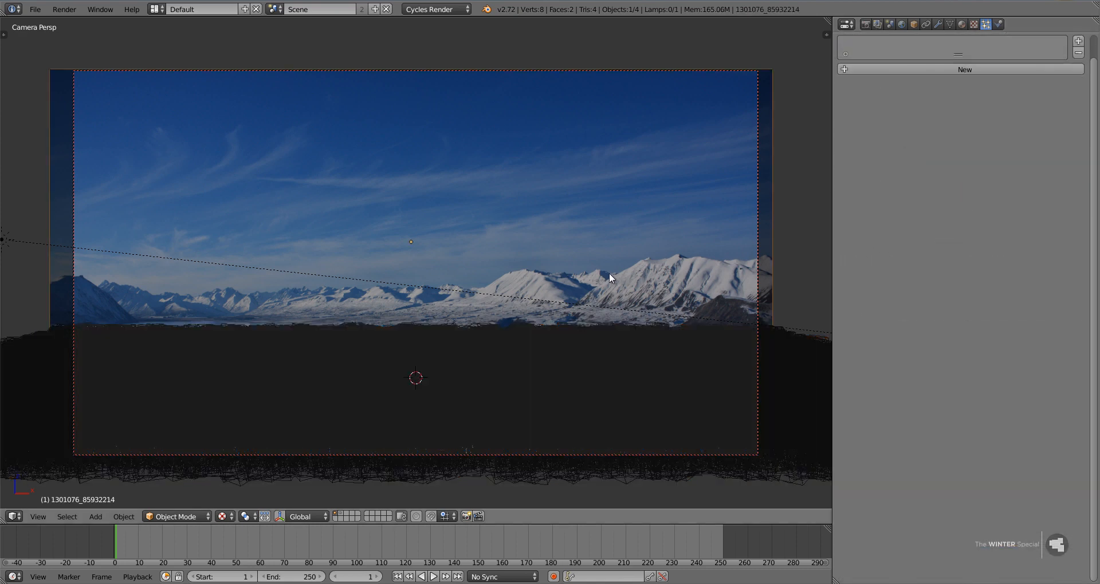
right_click(543, 387)
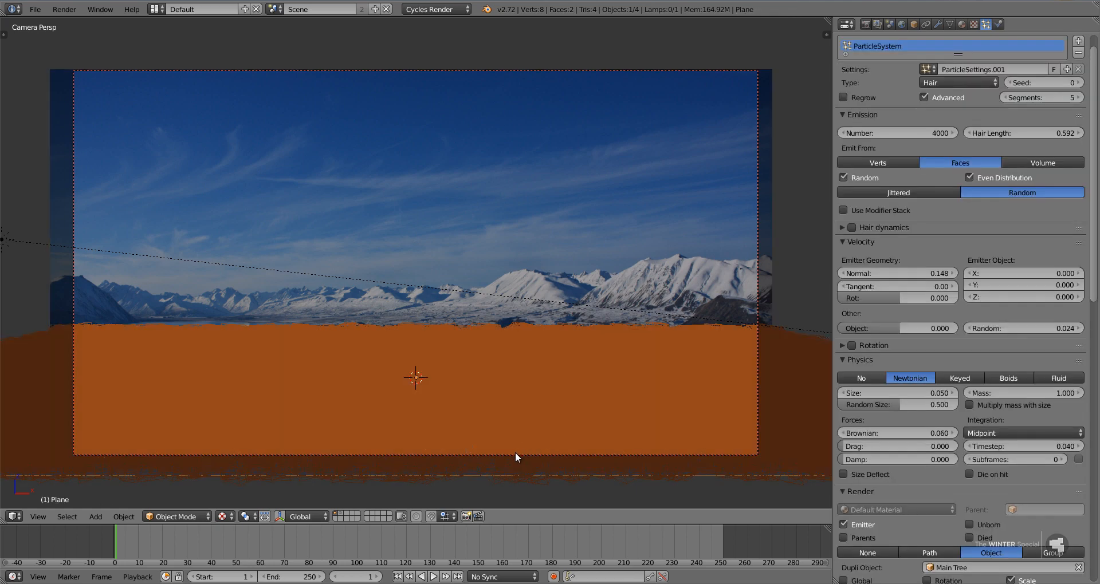
Lower the camera to about Z 2.1 and move it forward along its local Z axis to about Y -21.7.
right_click(515, 452)
key(g)
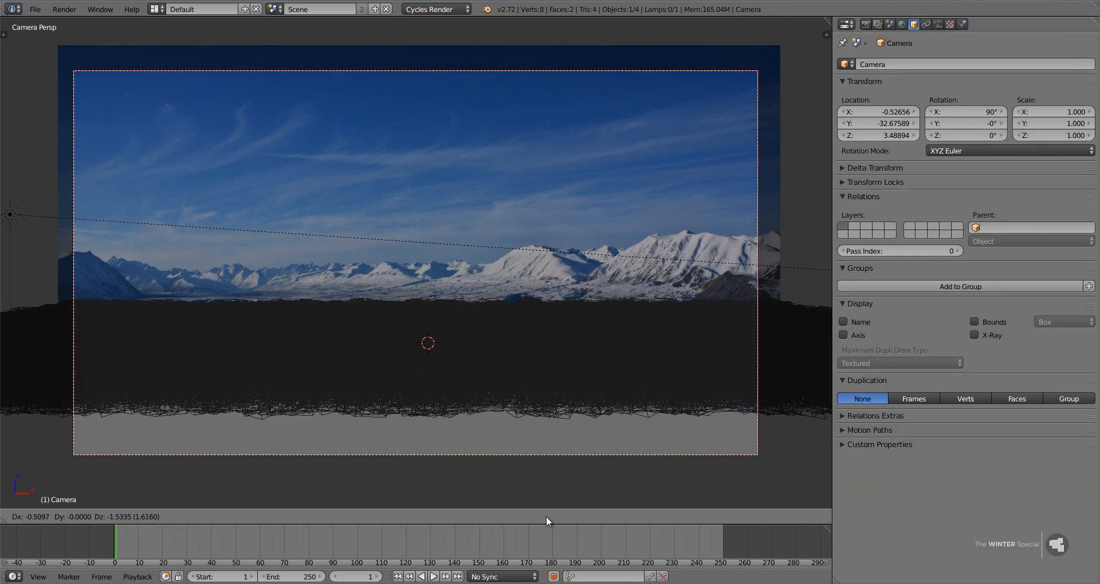
click(564, 144)
key(g)
key(z)
key(z)
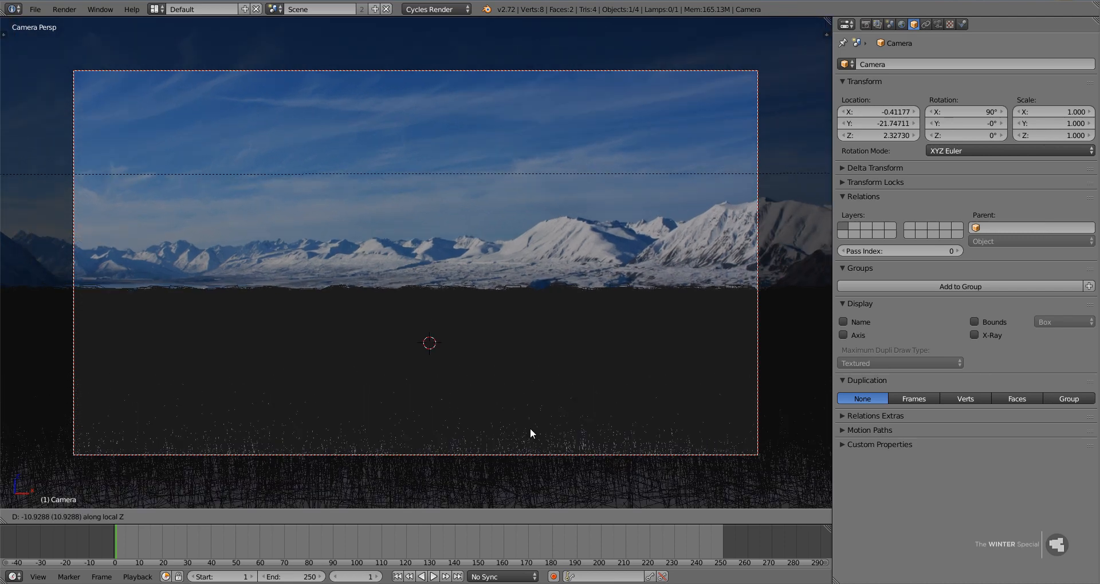
click(530, 428)
key(g)
click(576, 257)
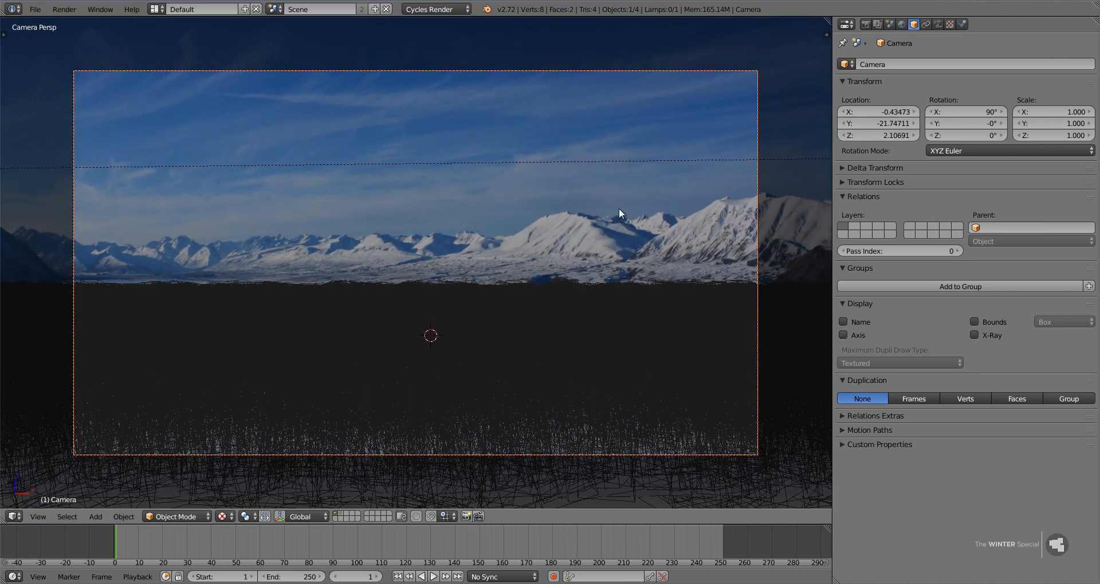
Set the camera's focal length to 26.09 mm for a wider view of the forest and backdrop.
click(939, 24)
drag(781, 102, 695, 228)
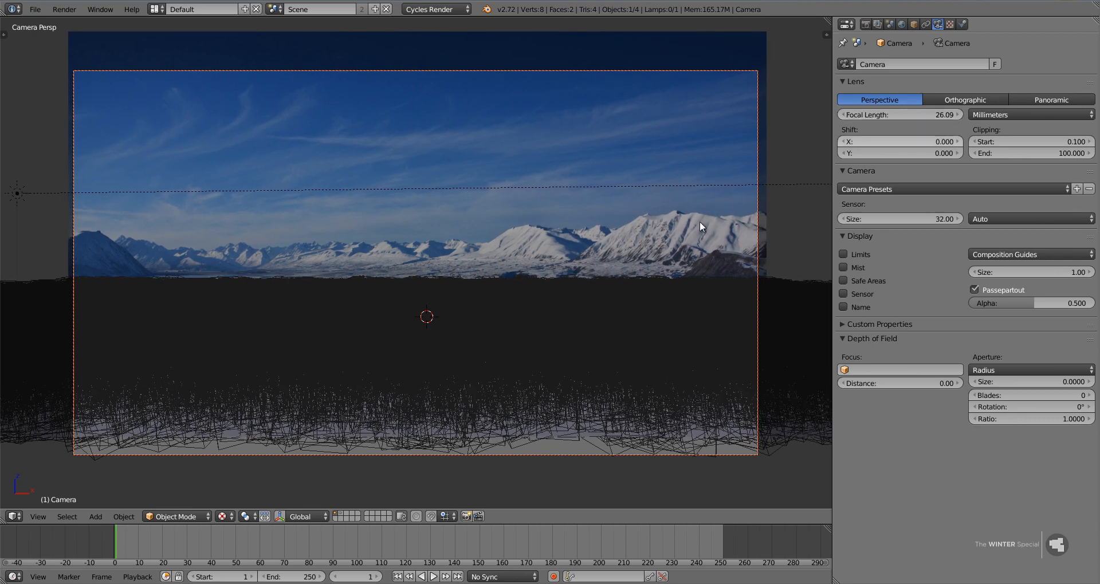
Tilt the camera upward about its local X axis so the sky backdrop sits lower in the frame.
key(r)
key(x)
key(x)
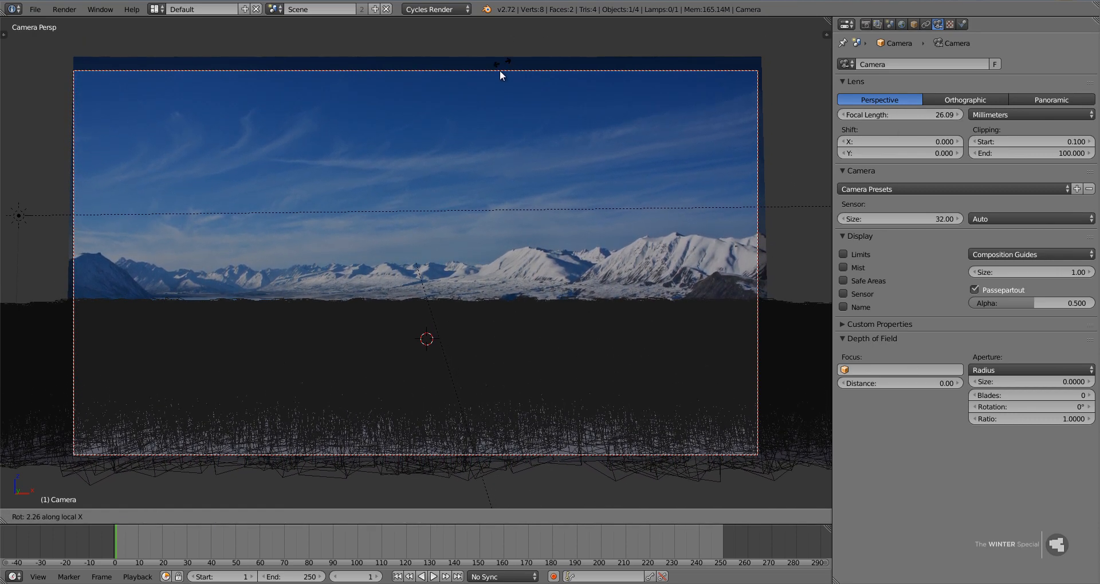
click(403, 67)
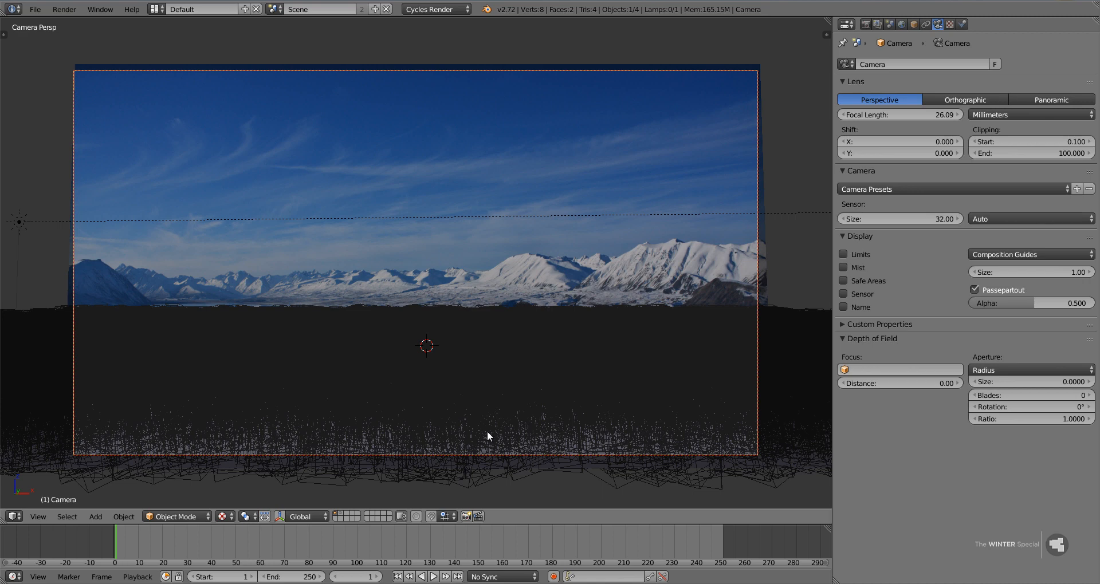
Raise the camera about 0.4 units along global Z and tilt it slightly downward about its local X axis.
key(g)
key(z)
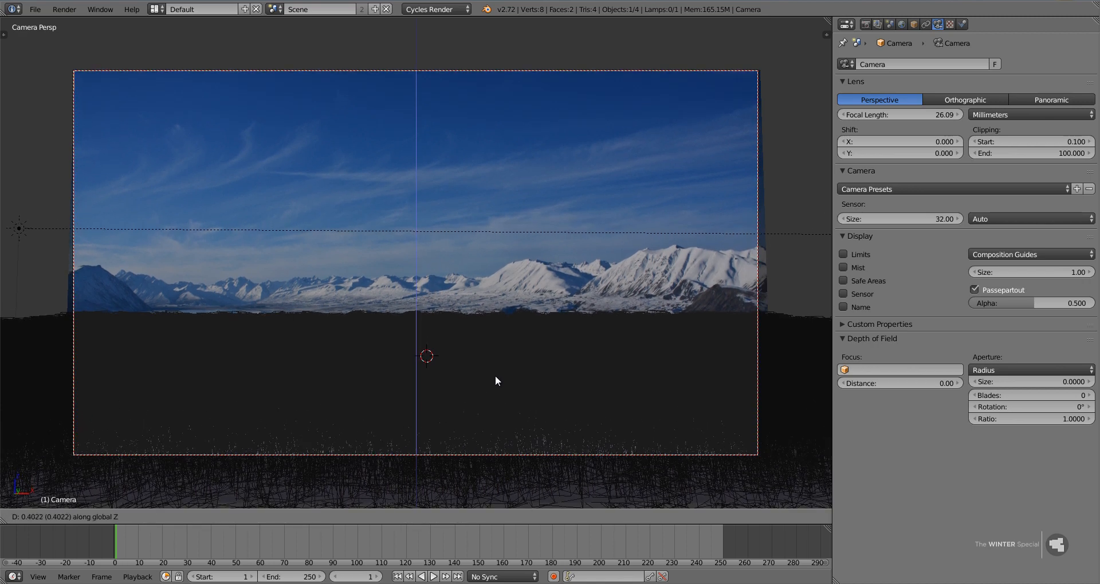
click(495, 377)
key(r)
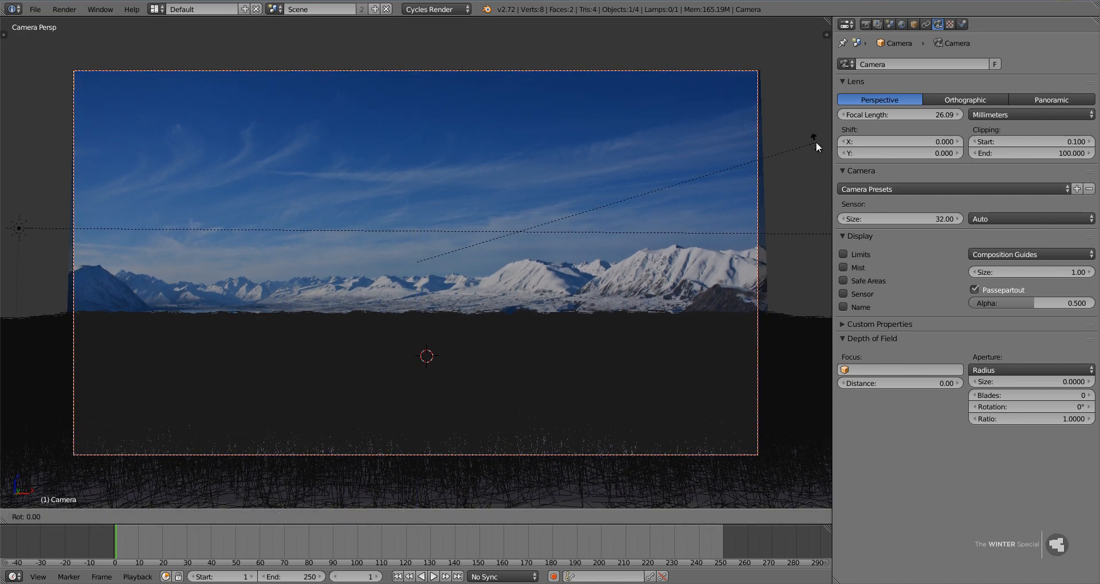
key(x)
key(x)
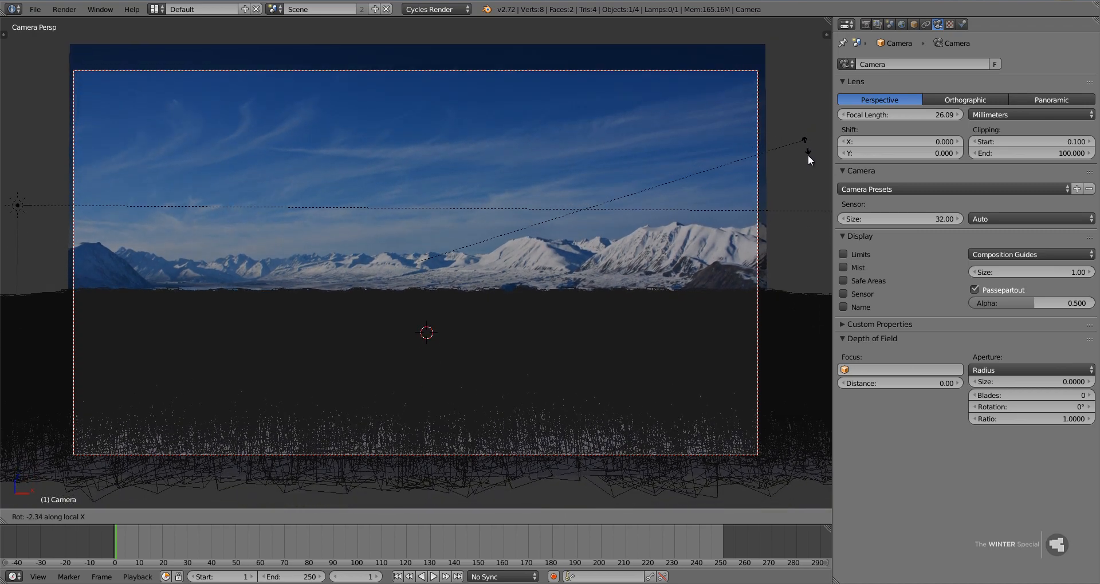
click(802, 253)
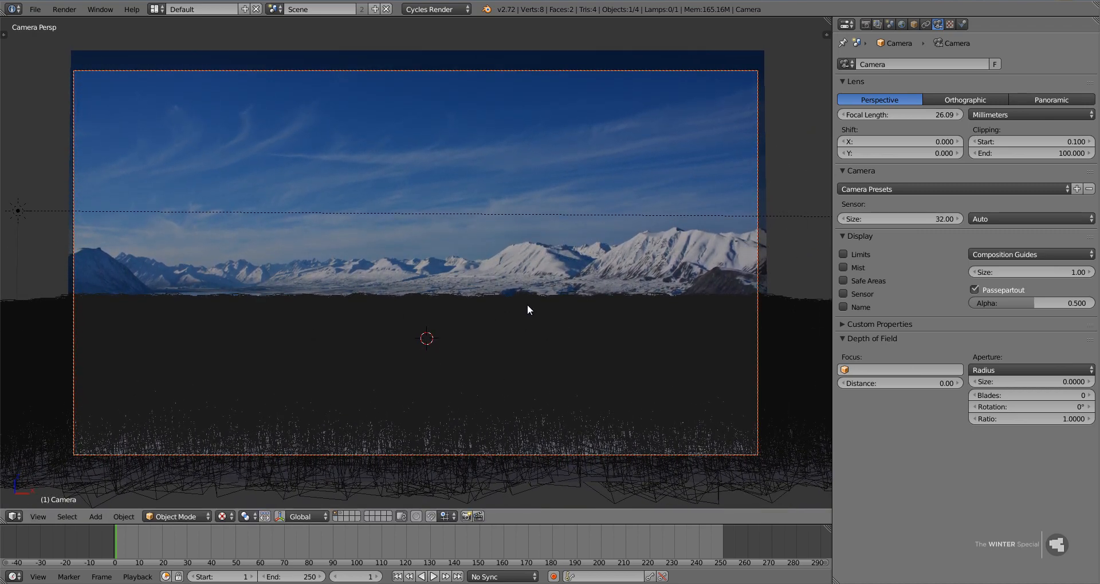
Select the forest plane and hide its ParticleSystem 1 modifier in the viewport.
right_click(547, 328)
click(938, 24)
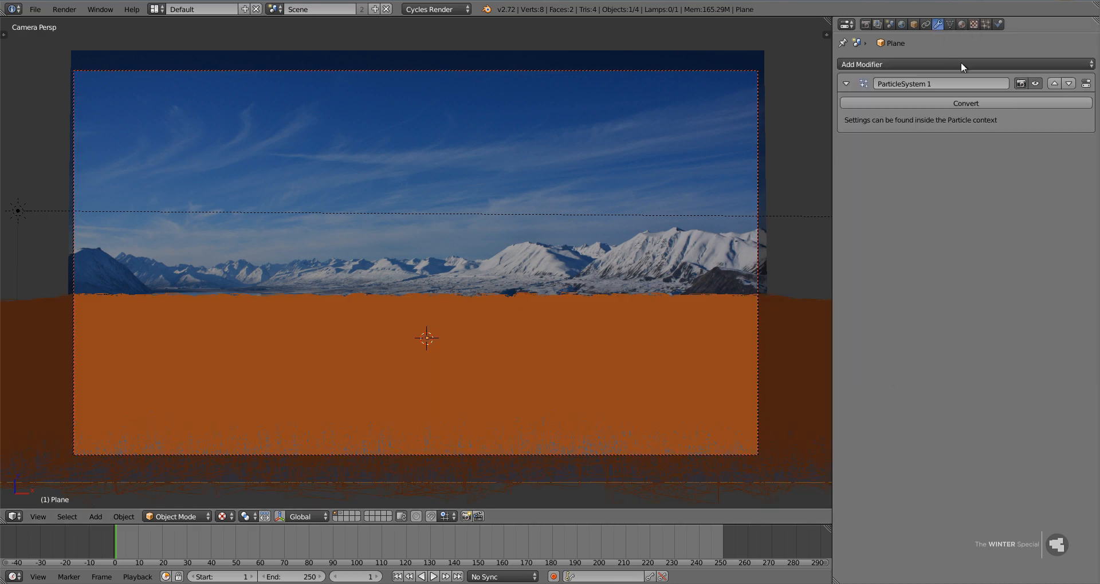
click(1035, 84)
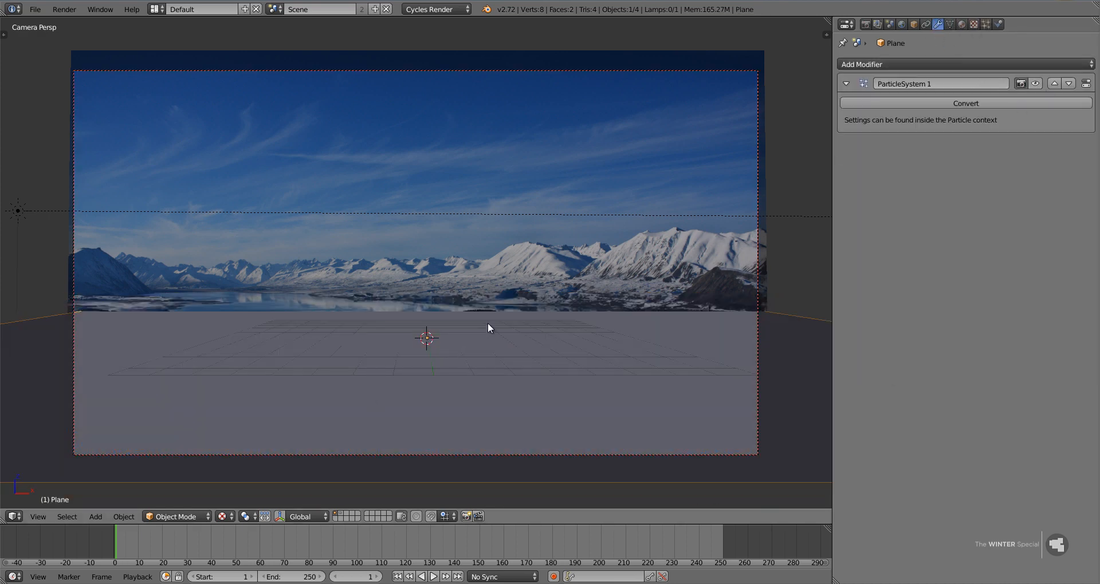
Move the mountain backdrop about 0.5 units away from the ground along global Y and return to the camera view in solid shading.
middle_drag(501, 277, 590, 263)
scroll(590, 263, down, 4)
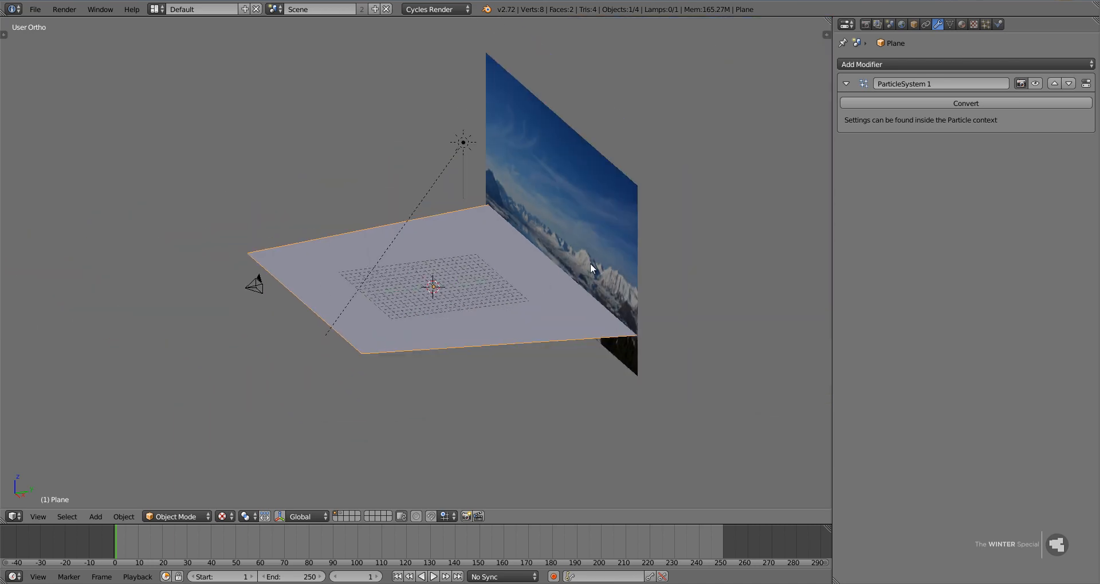
right_click(591, 265)
key(g)
key(x)
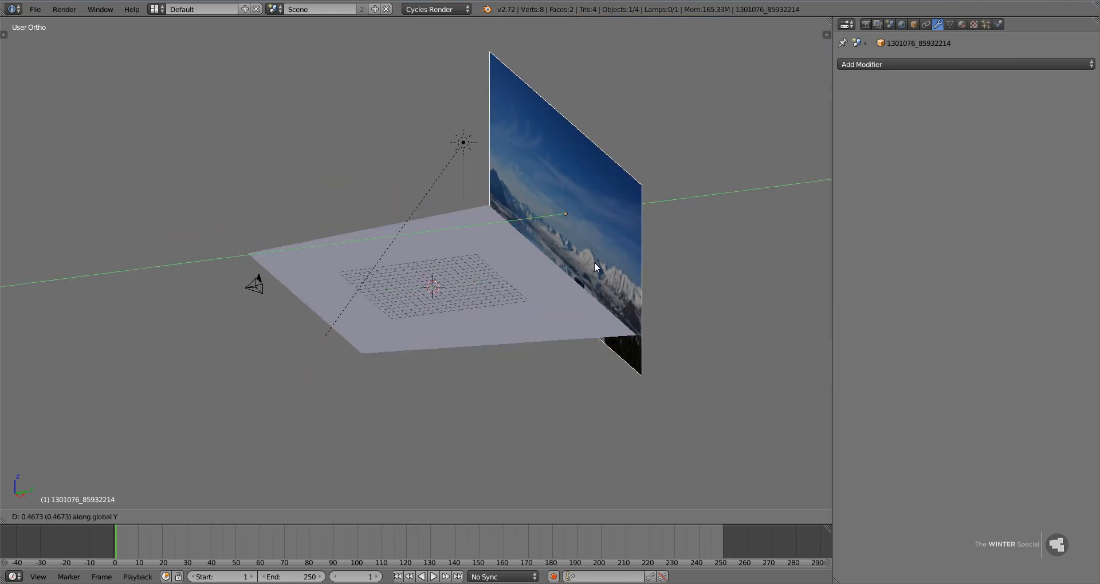
click(594, 262)
key(KP_0)
key(alt+z)
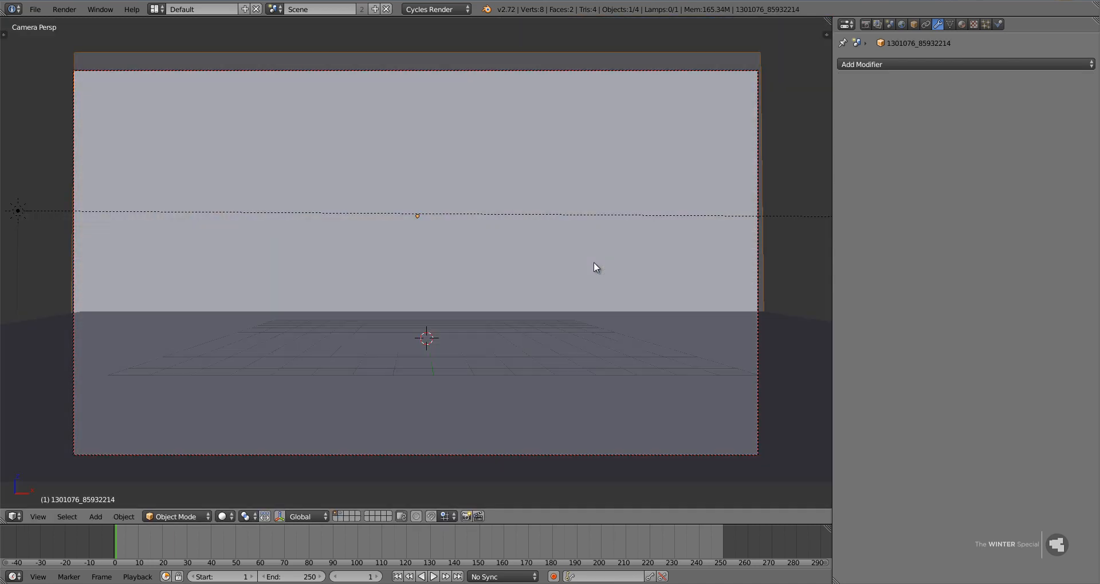
Subdivide the ground plane's entire mesh five times in a row.
right_click(559, 340)
key(Tab)
key(w)
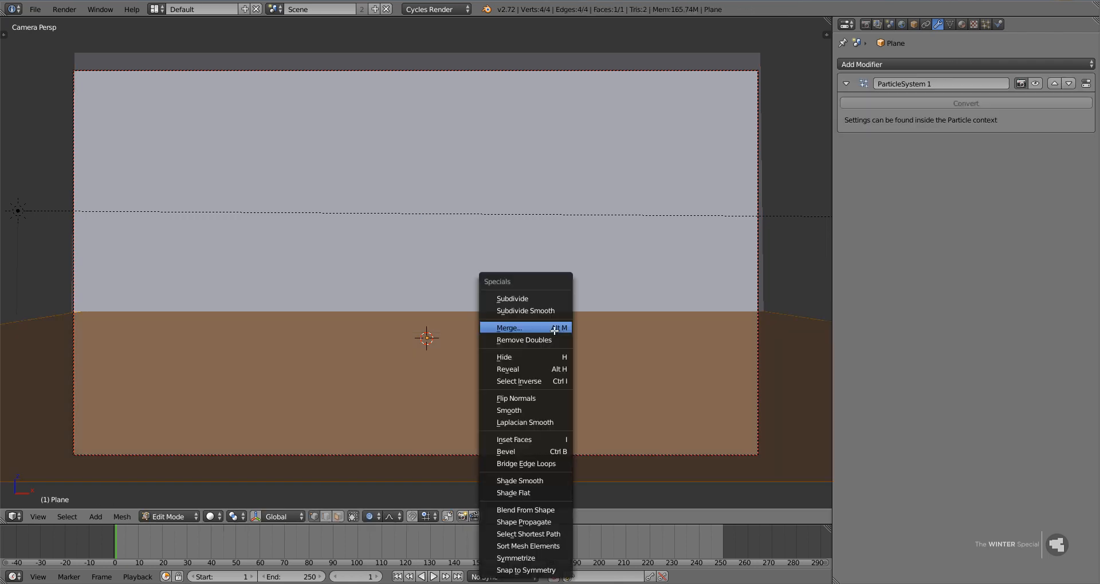
click(536, 298)
middle_drag(495, 344, 481, 381)
scroll(488, 321, down, 5)
key(w)
click(486, 299)
key(w)
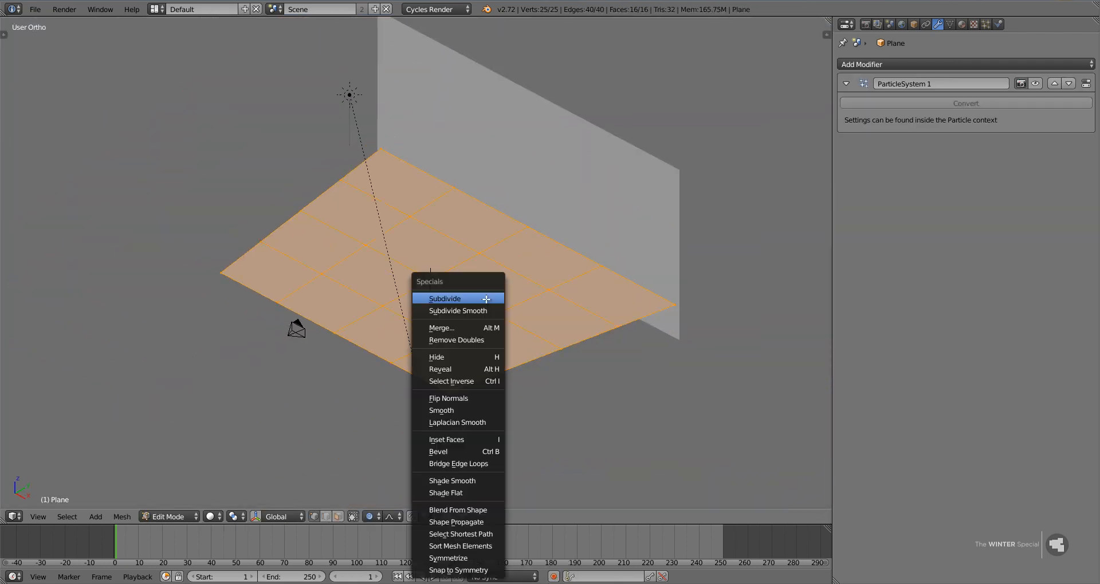
click(487, 299)
key(w)
click(486, 299)
key(shift+r)
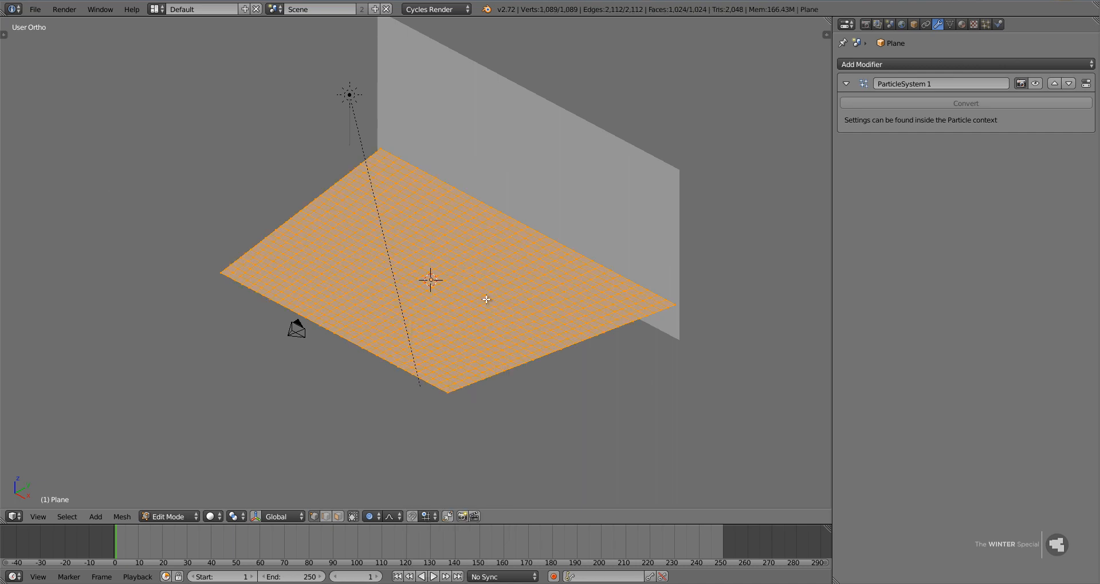
Set the number of cuts of the ground plane's last subdivision to 4.
key(t)
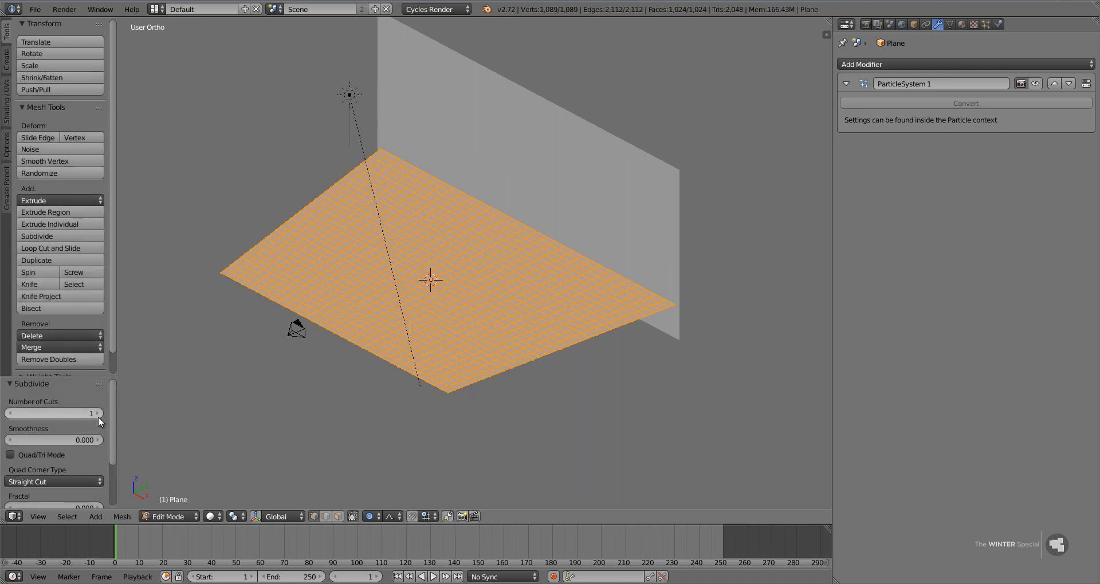
drag(48, 417, 8, 415)
click(8, 414)
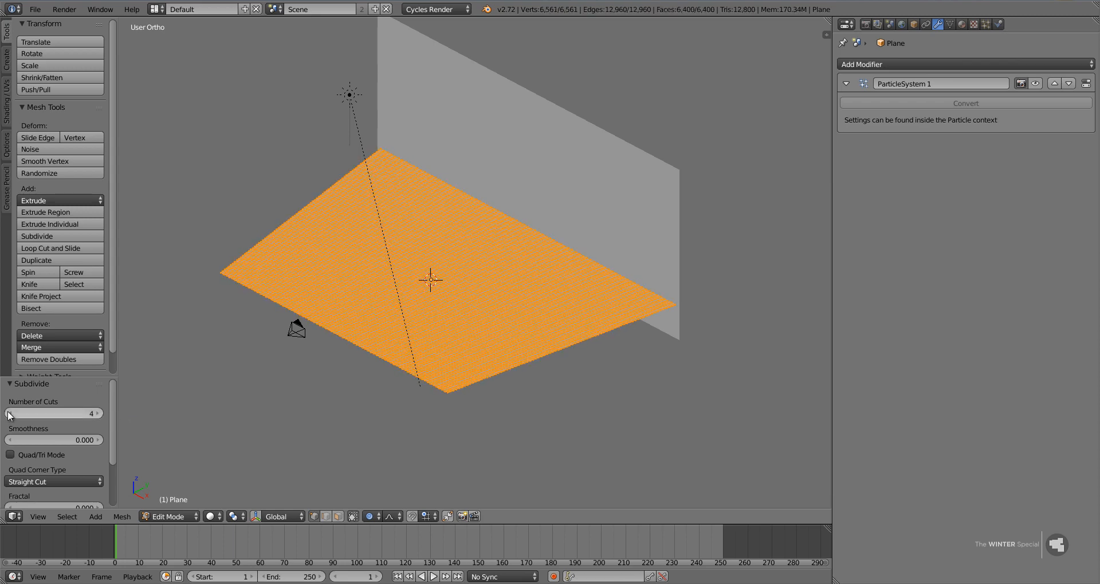
click(8, 415)
click(99, 414)
key(t)
scroll(481, 297, up, 2)
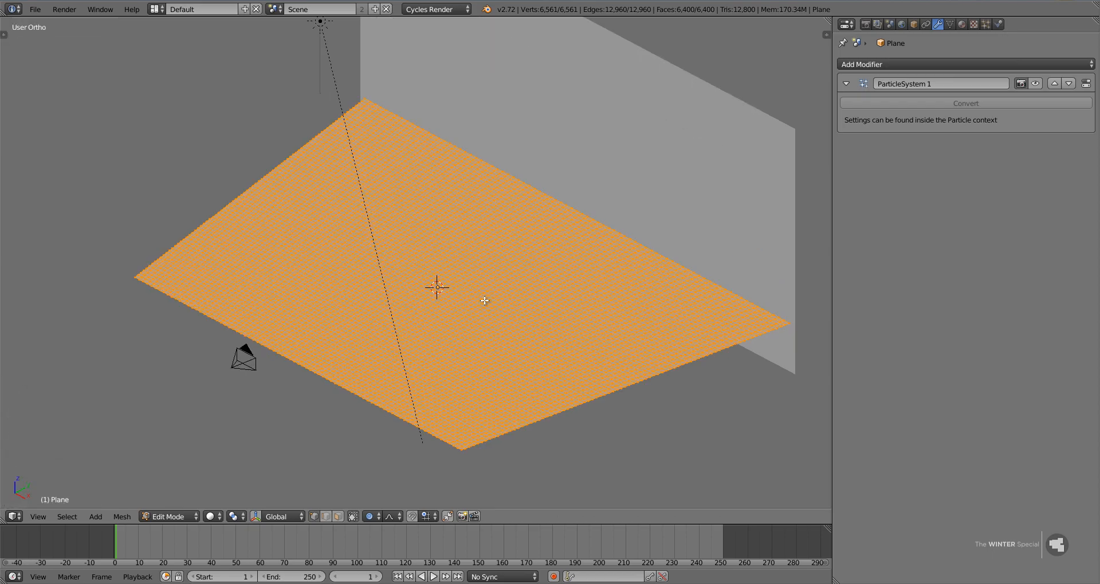
Lower a vertex near the ground's middle about 2.7 units along Z with smooth proportional falloff of size 5.05, forming a hollow.
right_click(504, 290)
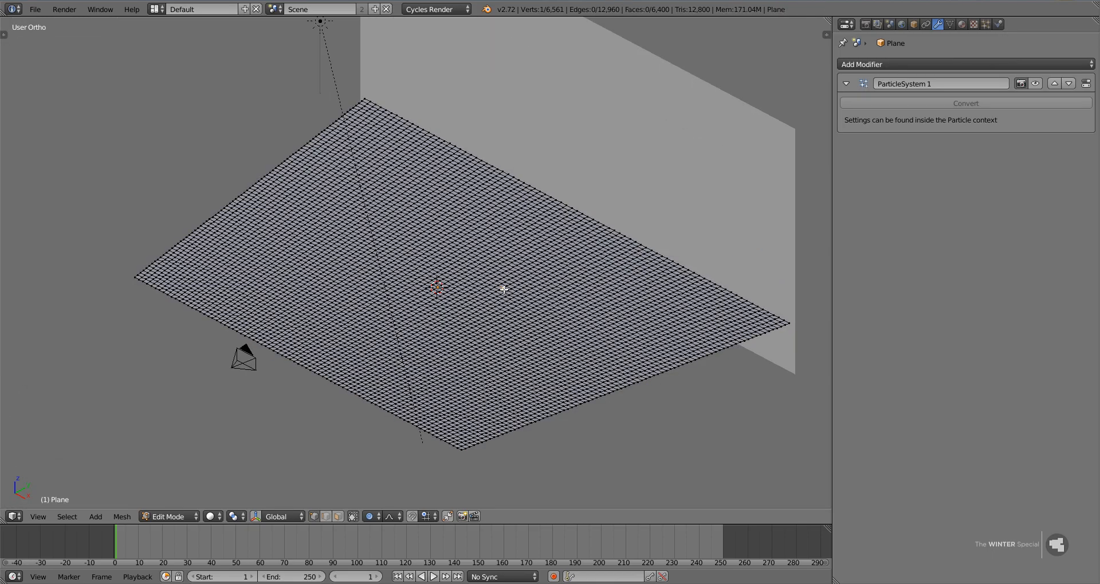
key(KP_0)
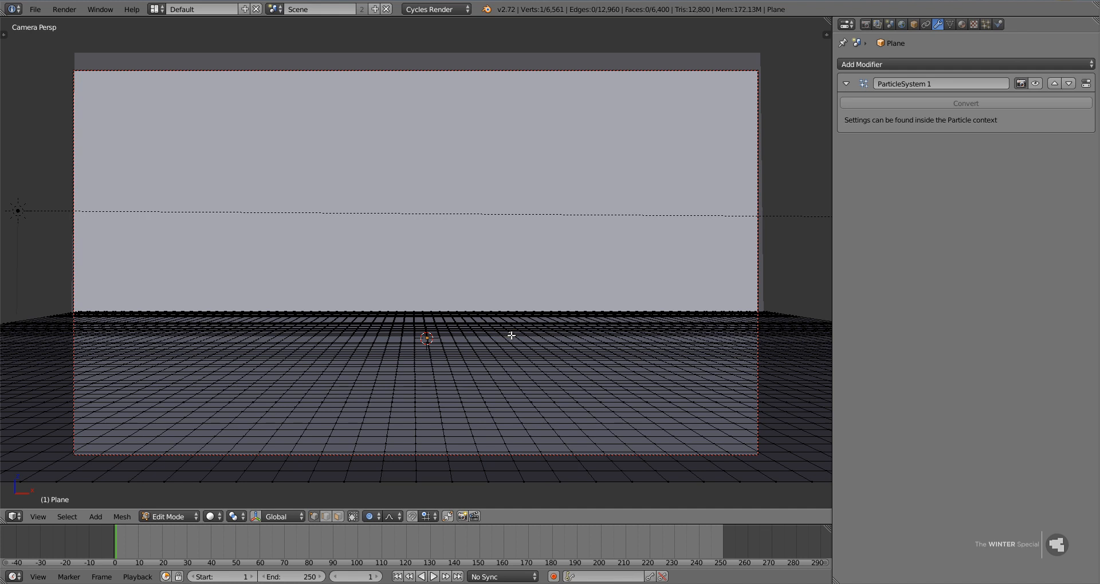
key(g)
key(z)
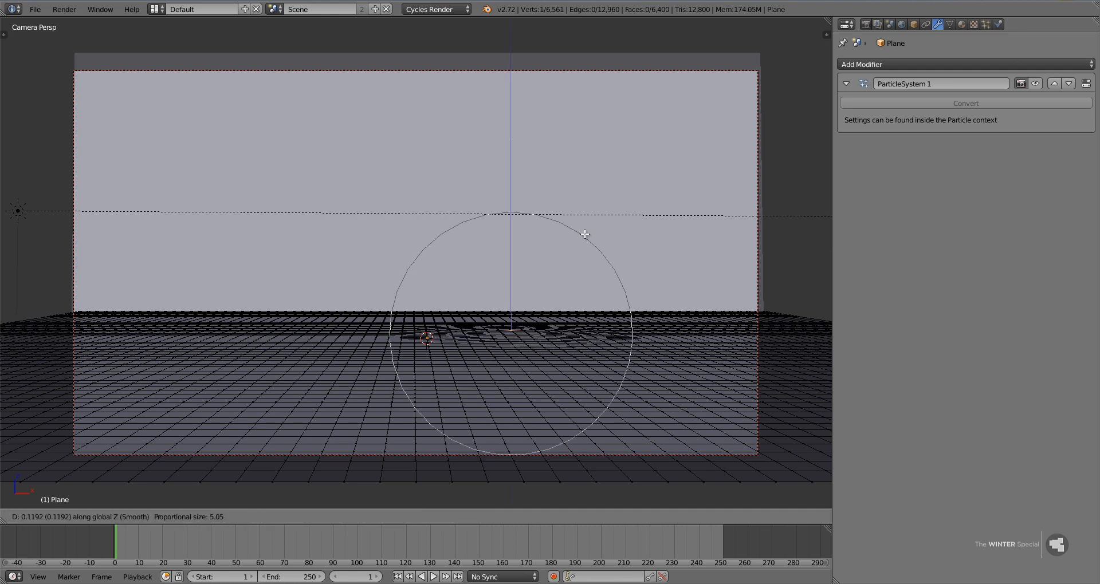
scroll(586, 267, down, 1)
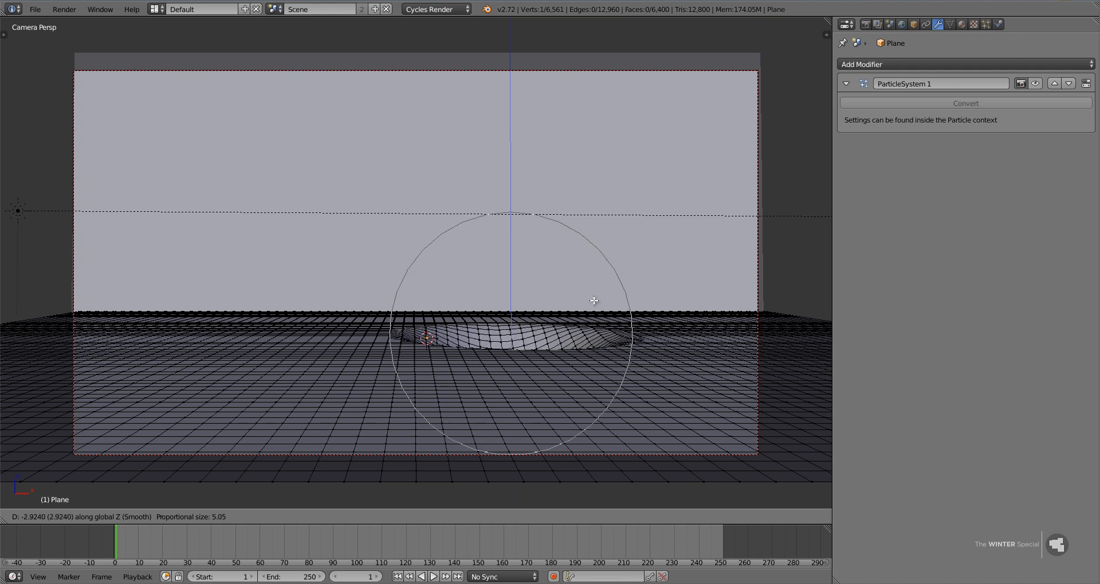
scroll(595, 298, down, 1)
scroll(595, 298, up, 1)
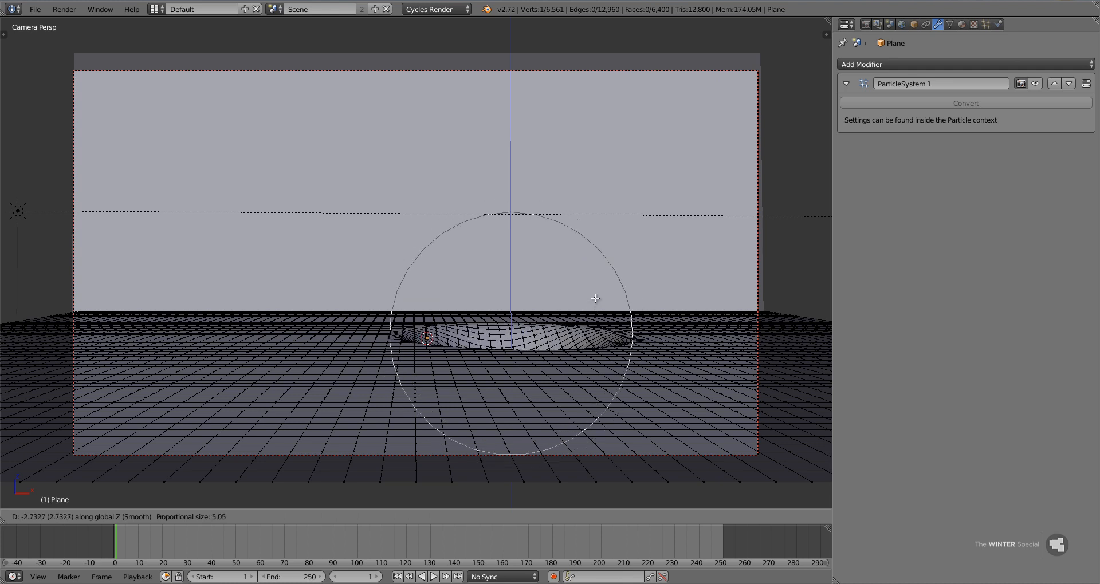
click(595, 301)
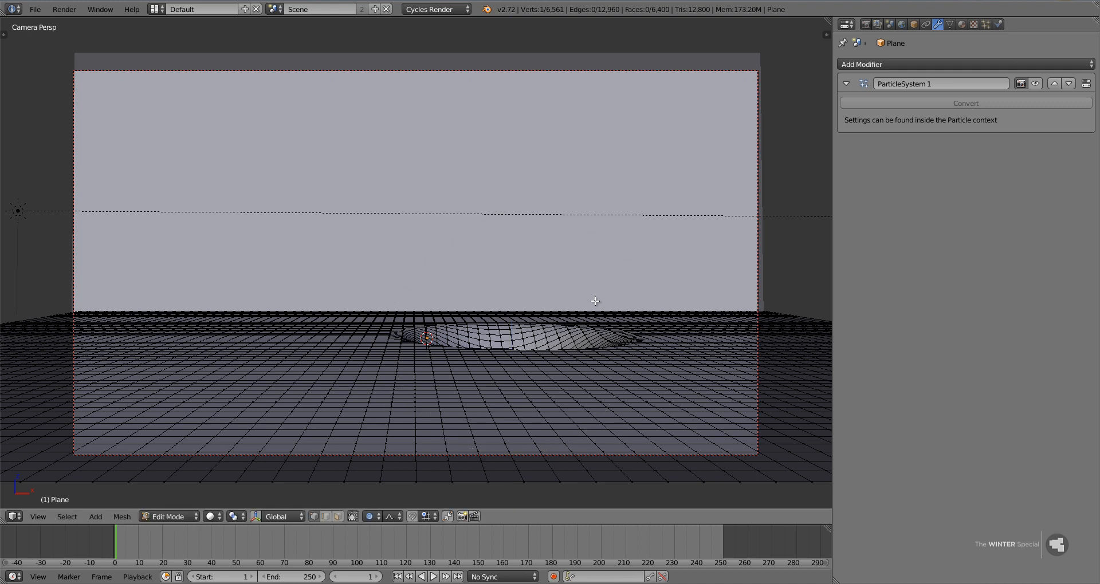
Show the textured backdrop and raise a far-edge vertex below the right-hand mountains into a broad hill, using proportional size 10.83.
key(shift+z)
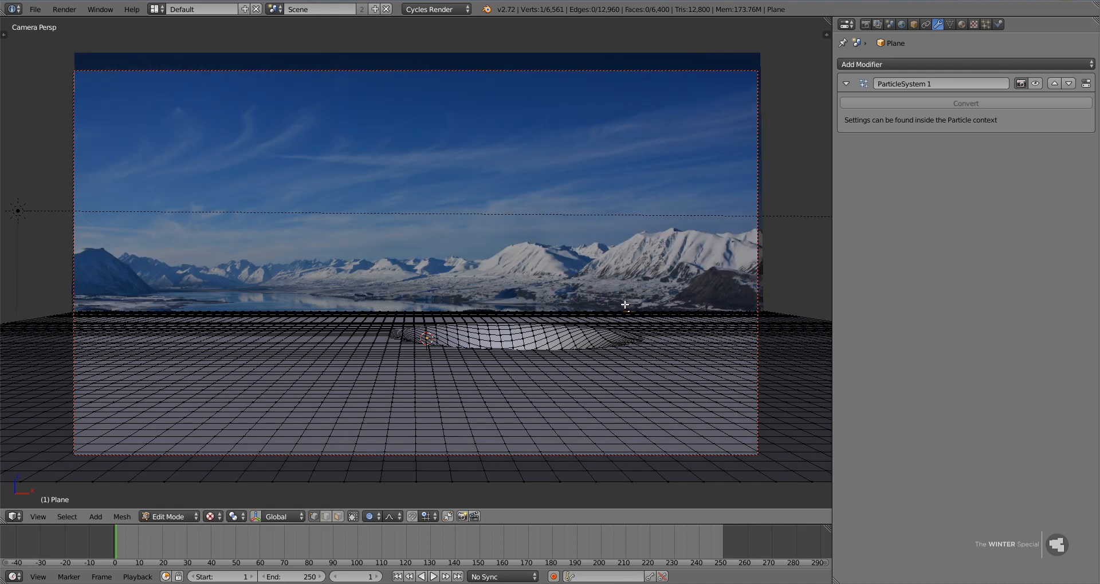
key(g)
key(z)
scroll(627, 281, down, 10)
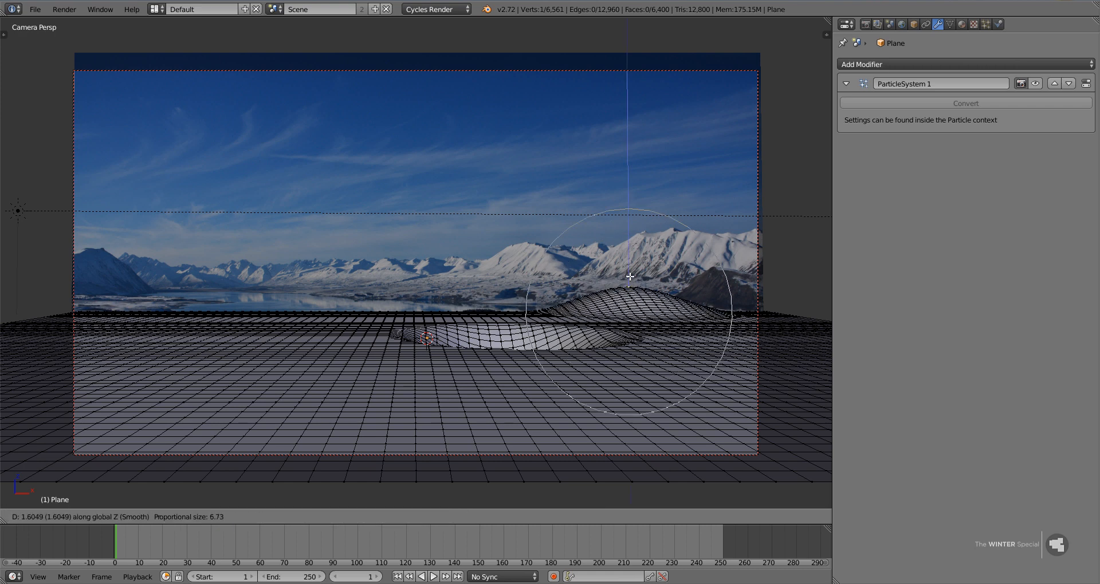
scroll(629, 261, up, 2)
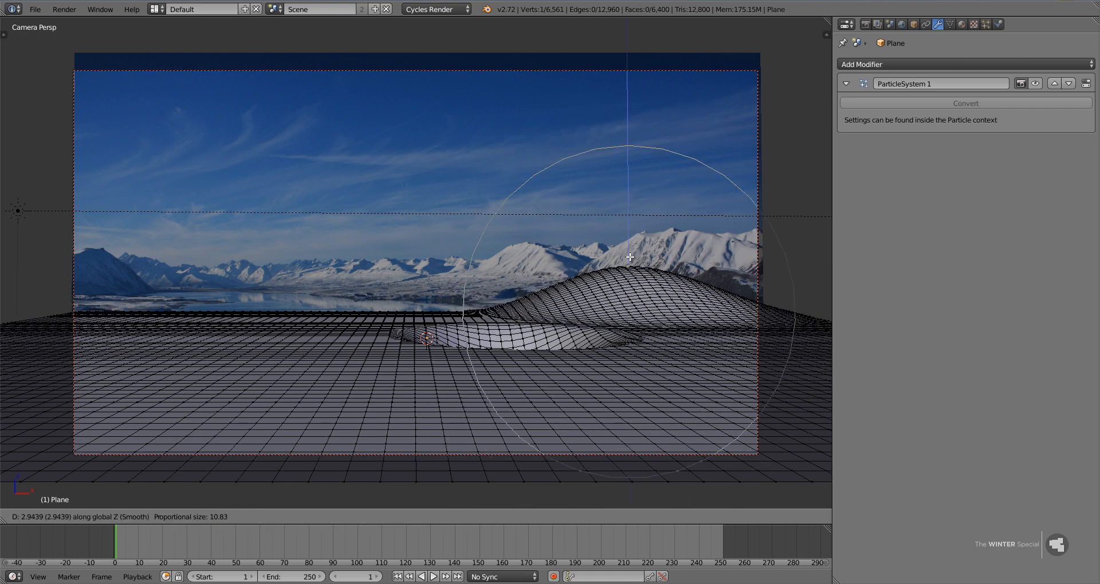
click(629, 267)
Raise a vertex at the middle of the ground's far edge along Z into a lower, smooth hill beside the right-hand one.
right_click(439, 310)
key(g)
key(z)
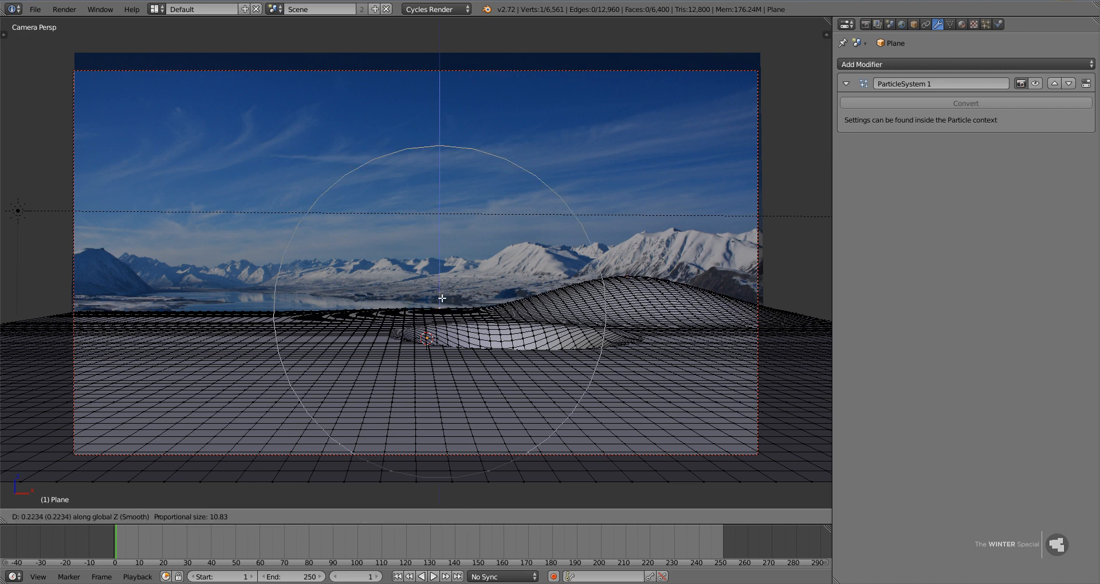
scroll(443, 287, up, 4)
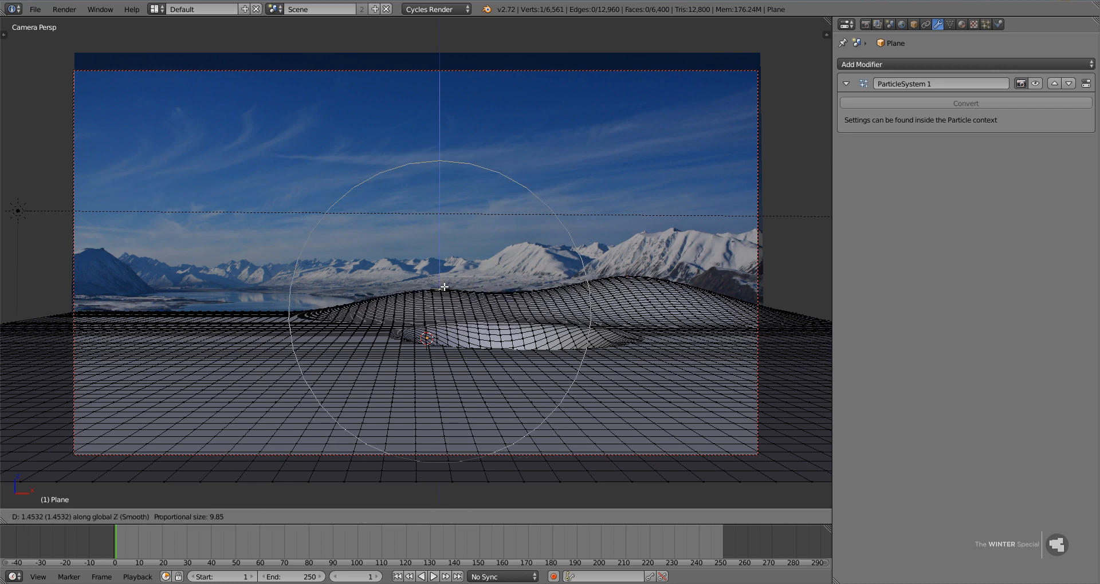
click(444, 292)
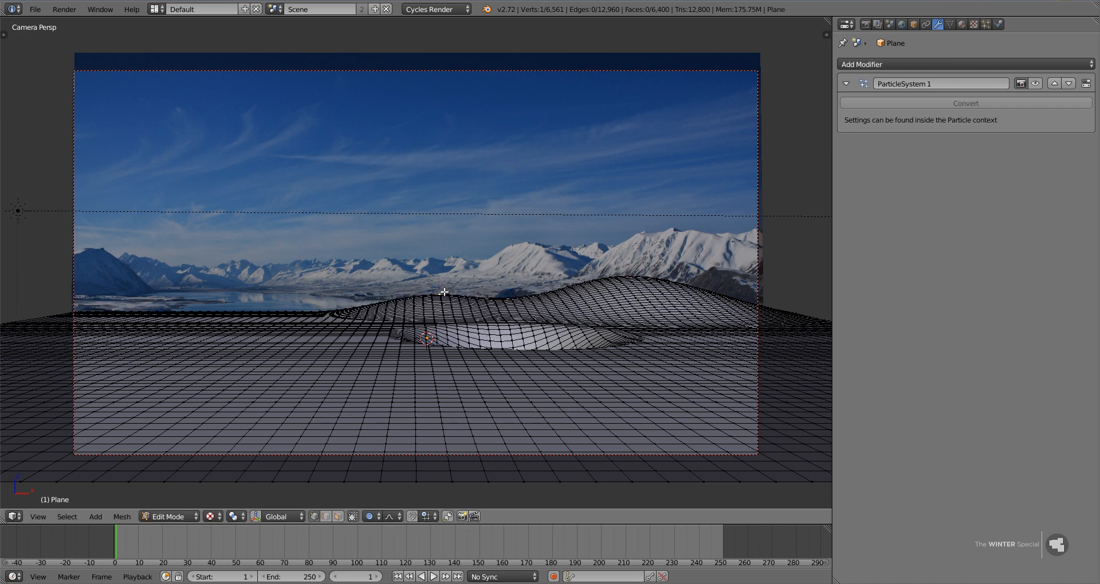
Raise a vertex near the left end of the ground's far edge along Z into a wide hill with a larger proportional falloff.
right_click(150, 306)
key(g)
key(z)
scroll(154, 292, down, 6)
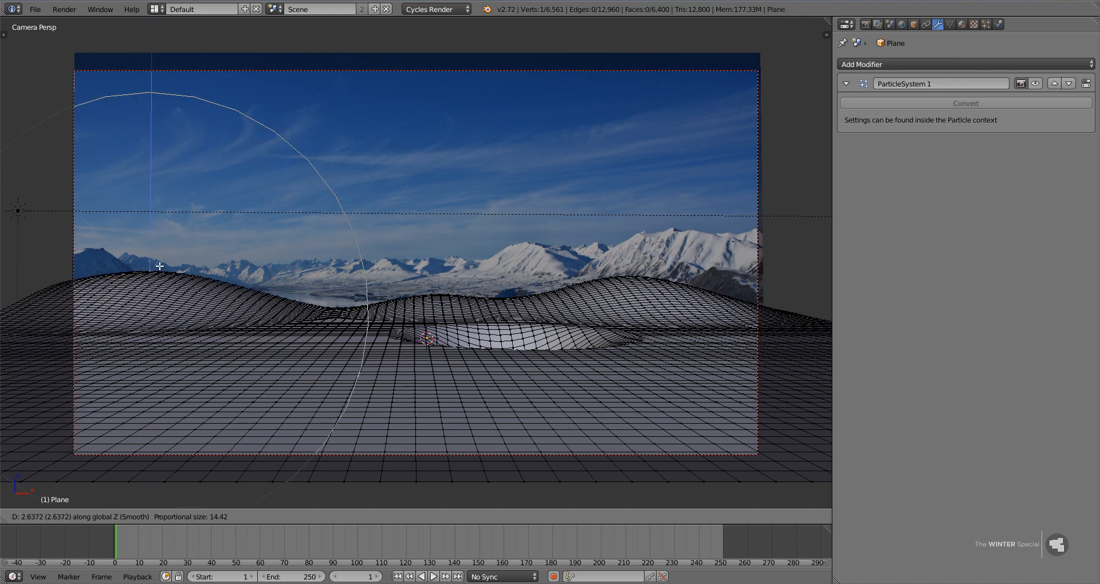
click(161, 272)
Raise the dip between the left and middle hills about 1.25 units along Z with proportional size 15.86.
right_click(335, 304)
key(g)
key(z)
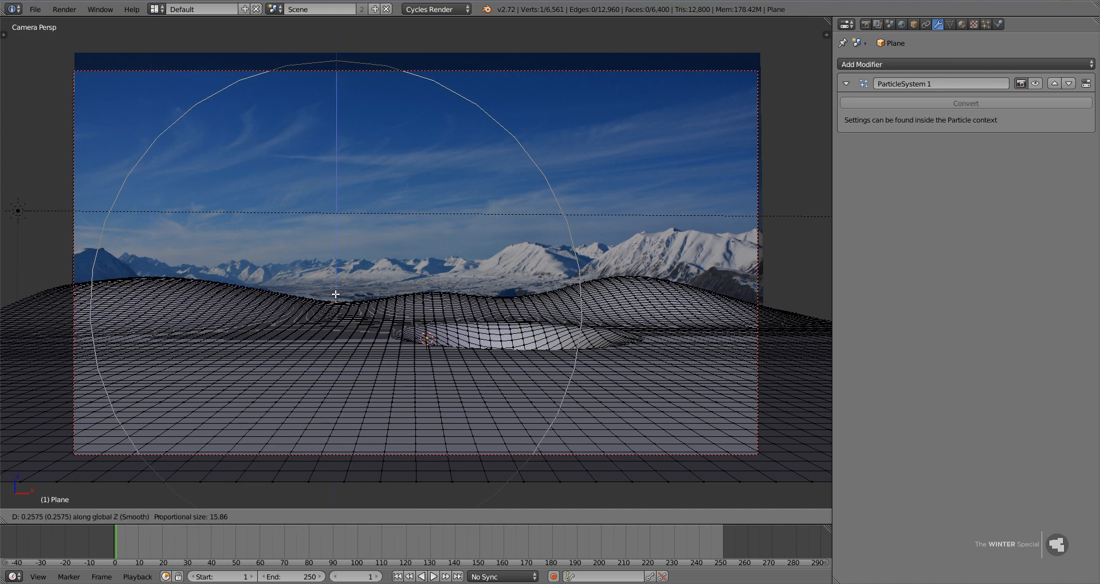
scroll(335, 287, down, 1)
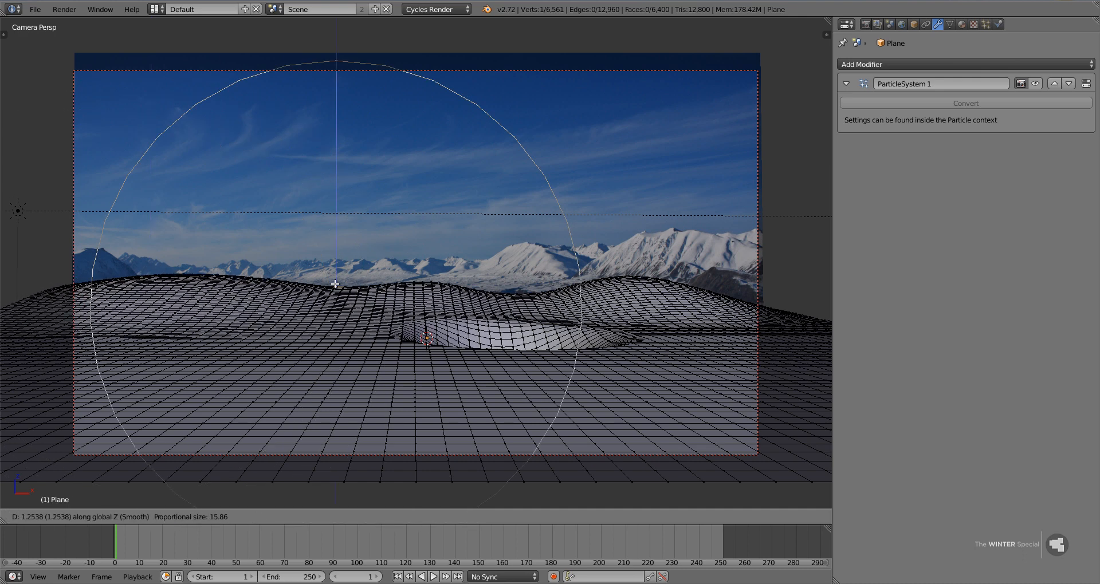
click(334, 283)
Raise the dip between the middle and right-hand hills about 0.48 units along Z with proportional size 8.95.
right_click(512, 291)
key(g)
key(z)
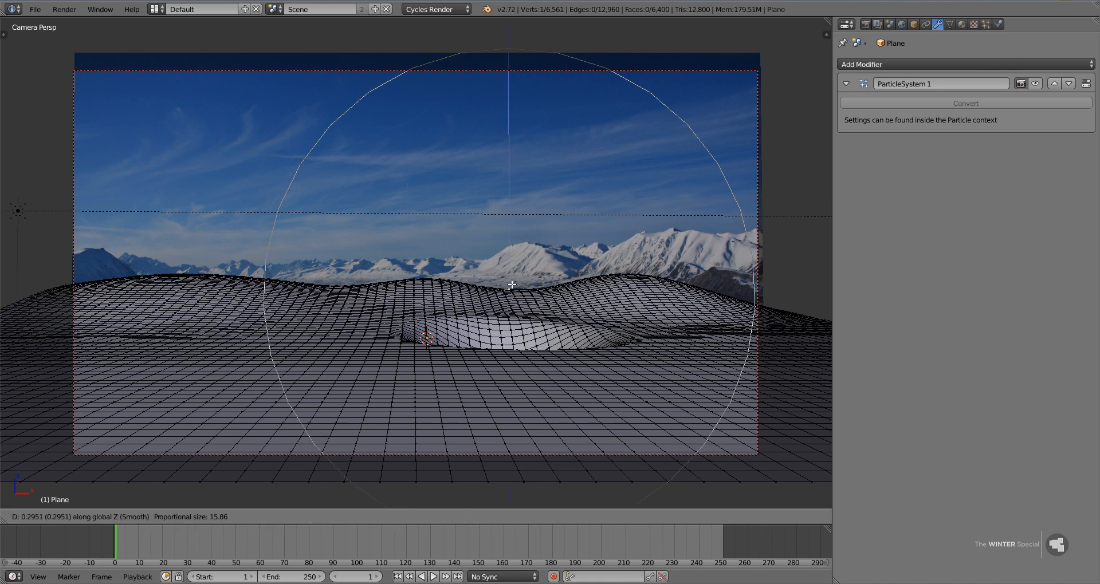
scroll(511, 285, up, 3)
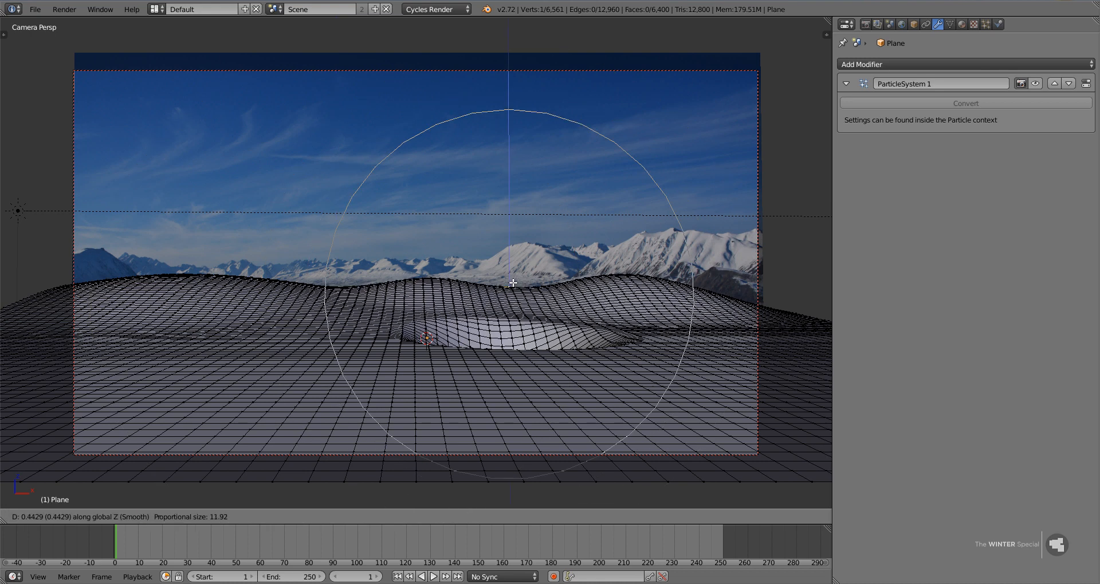
scroll(512, 284, up, 2)
scroll(512, 283, up, 1)
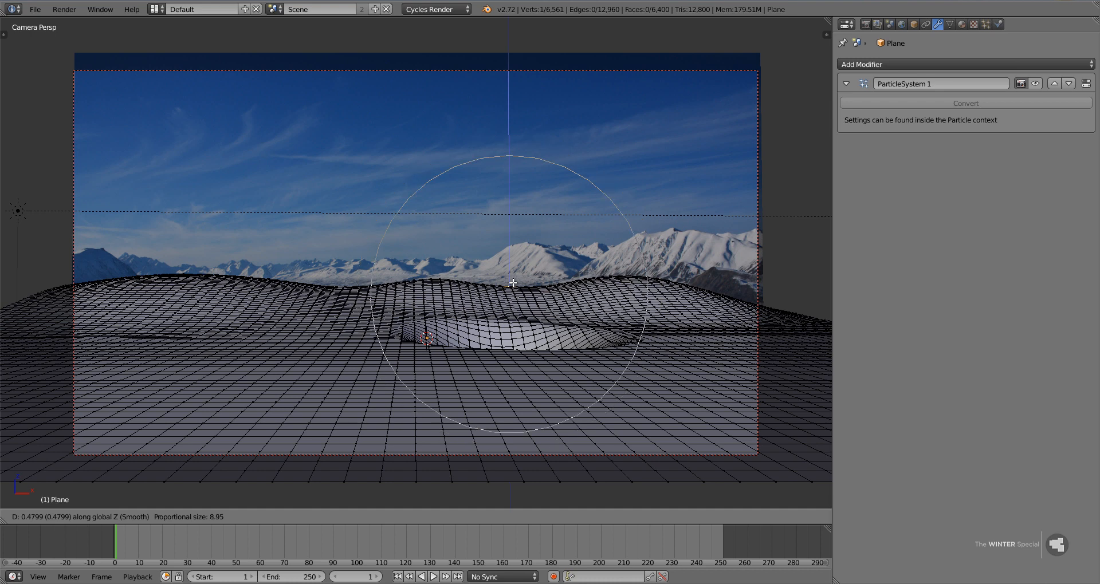
click(440, 325)
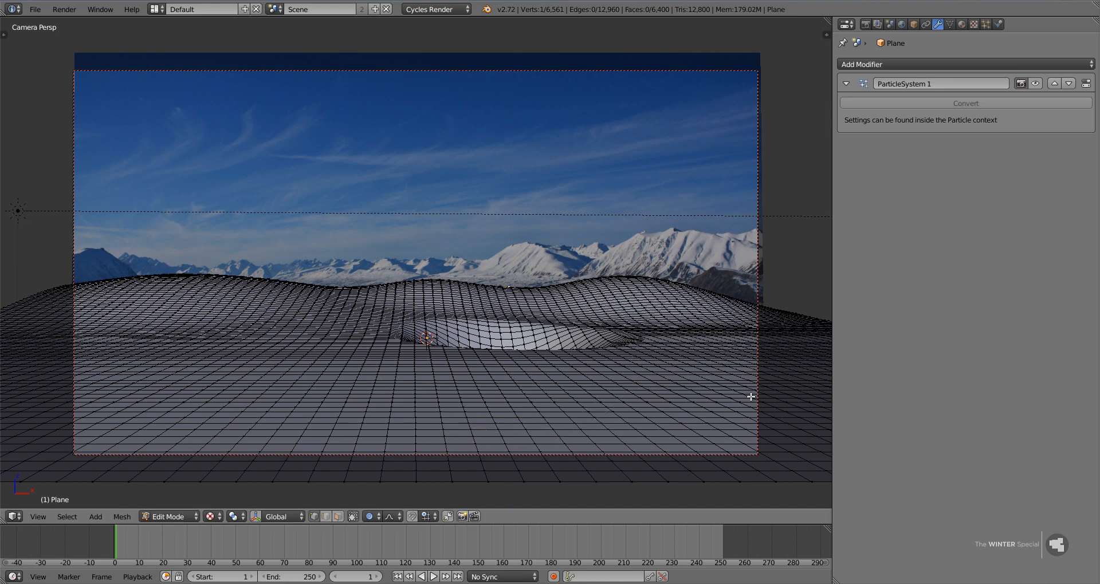
Raise a vertex in the ground's right foreground along Z into a low mound with proportional size 3.45.
right_click(695, 414)
key(g)
key(z)
scroll(694, 407, up, 10)
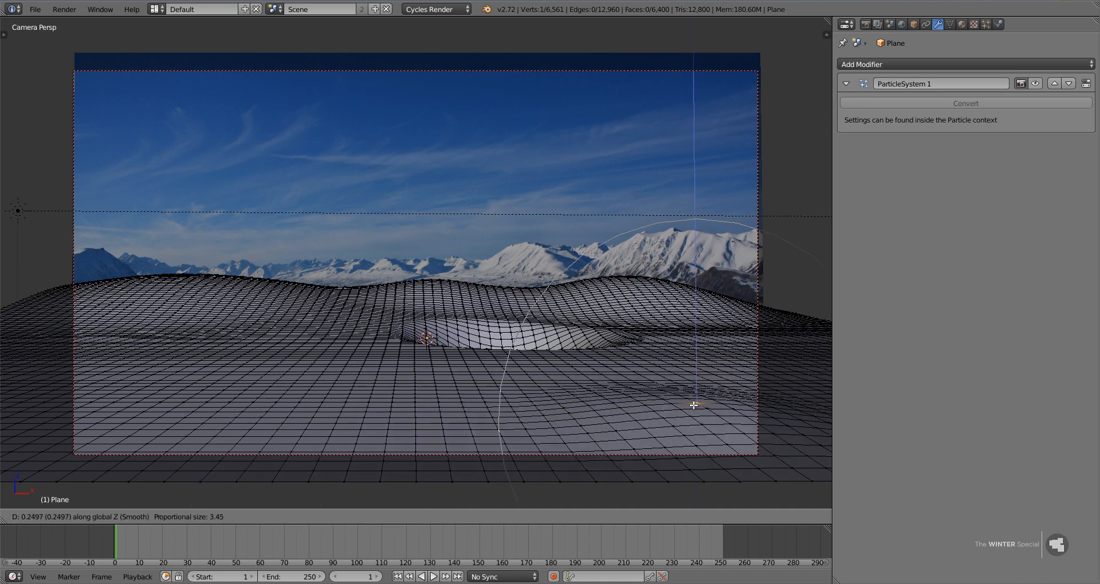
click(691, 397)
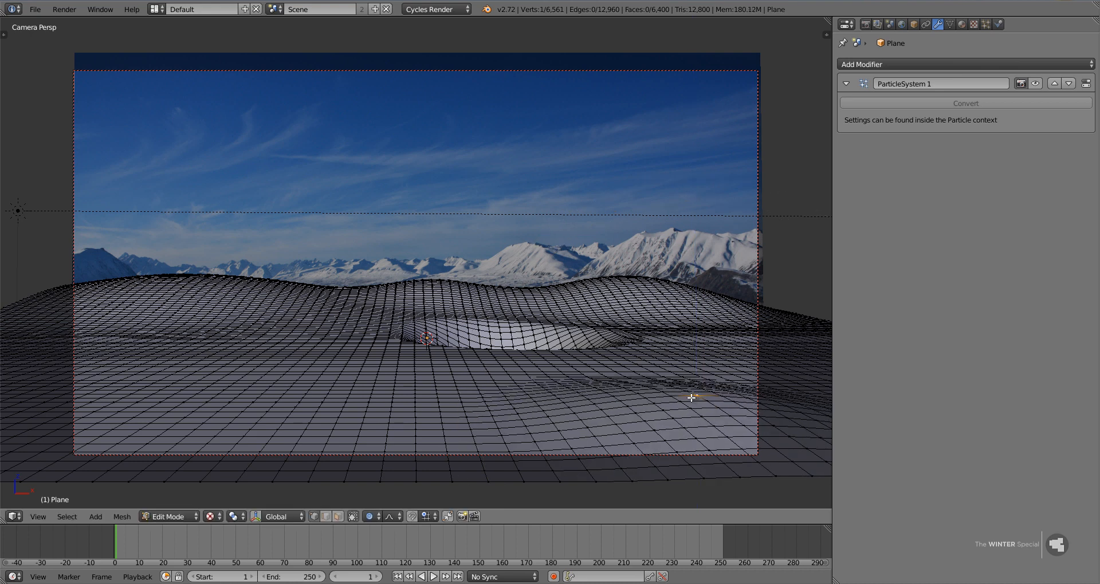
Raise a vertex in the ground's left foreground along Z into a second low mound.
right_click(143, 387)
key(g)
key(z)
click(145, 377)
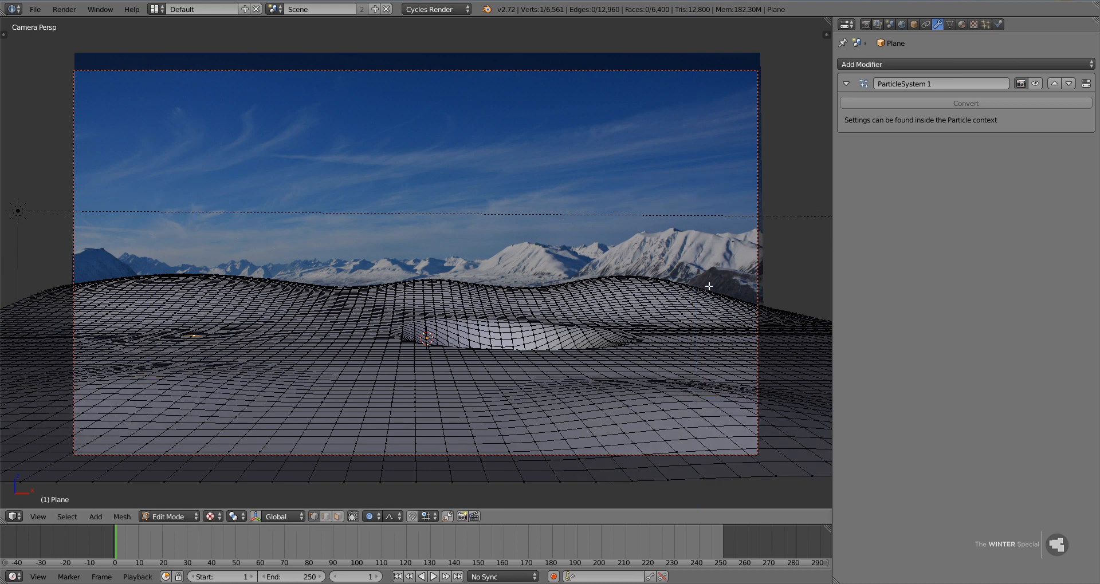
Raise the ground's far edge near the right border of the camera frame about 1.6 units along Z, with proportional size 5.56.
right_click(749, 301)
key(g)
key(z)
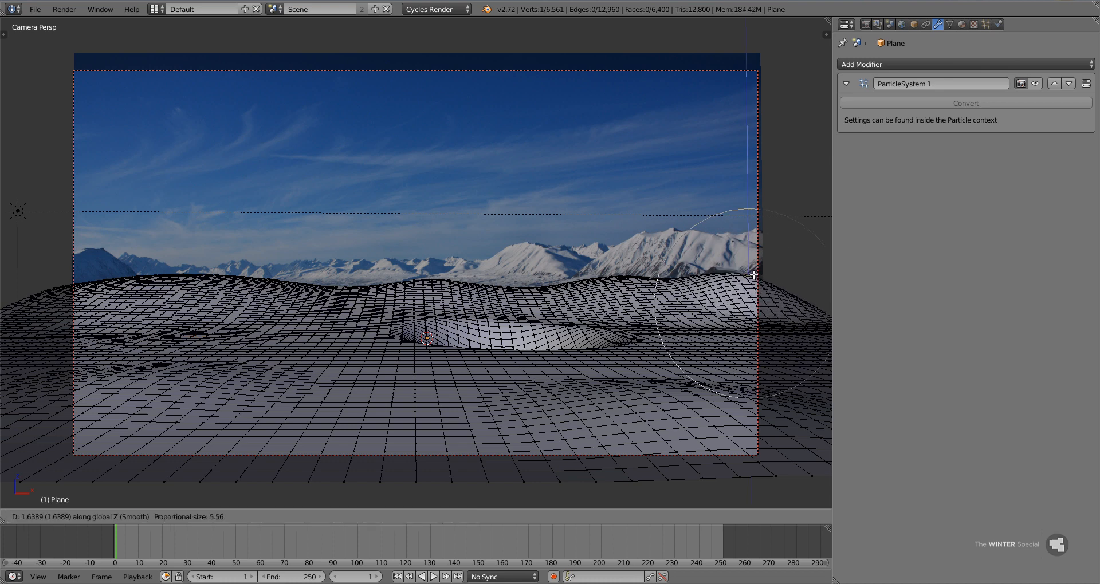
click(752, 277)
Leave Edit Mode and adjust the mountain backdrop's height along Z, down about 0.7 units and back up about 0.4 units.
key(Tab)
right_click(703, 181)
key(g)
key(z)
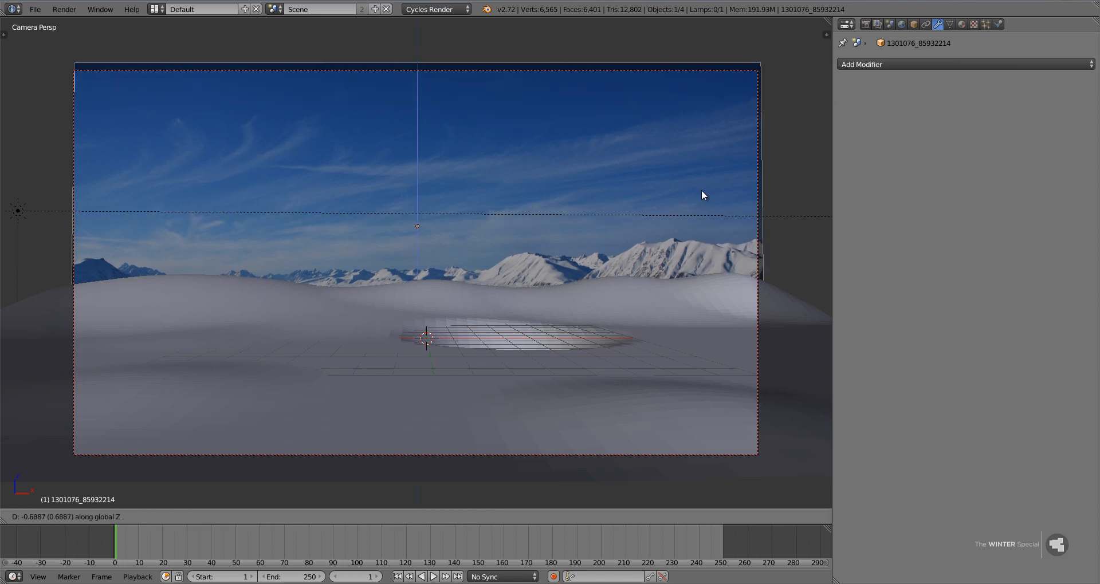
click(701, 190)
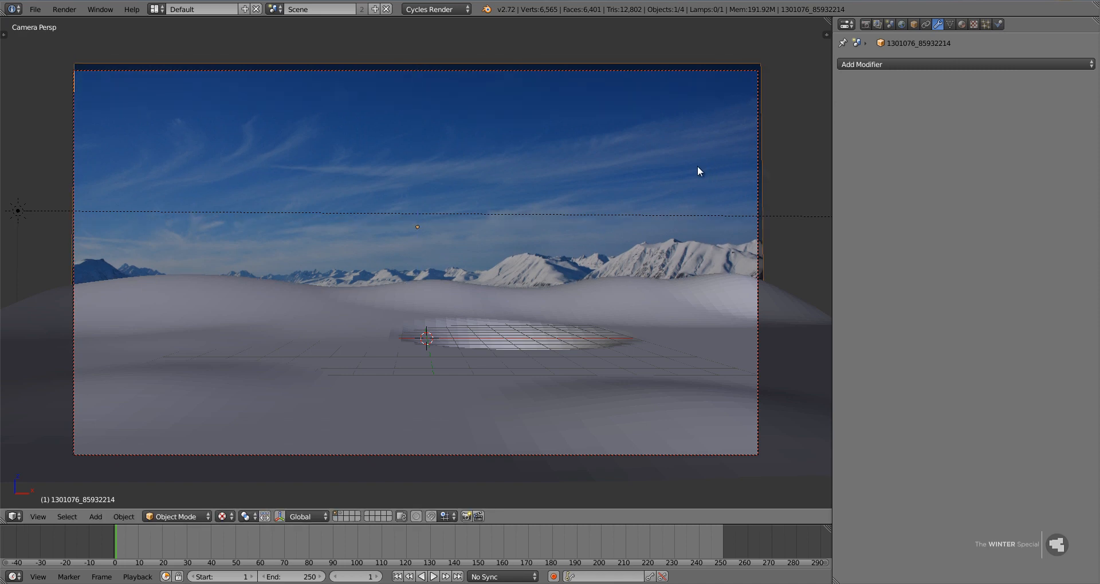
key(g)
key(z)
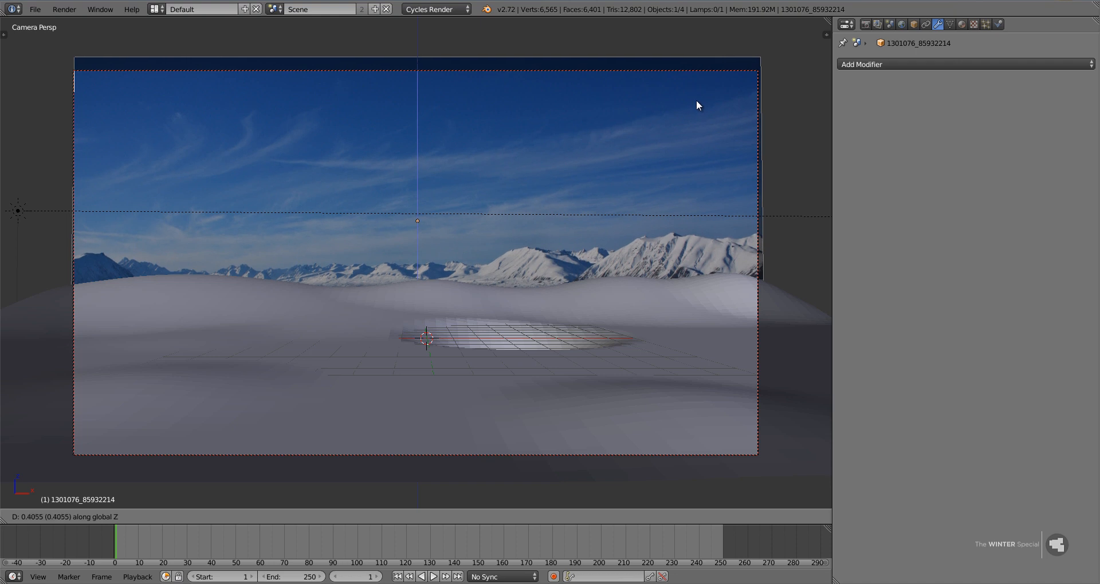
click(696, 99)
Apply smooth shading to the ground plane.
right_click(607, 363)
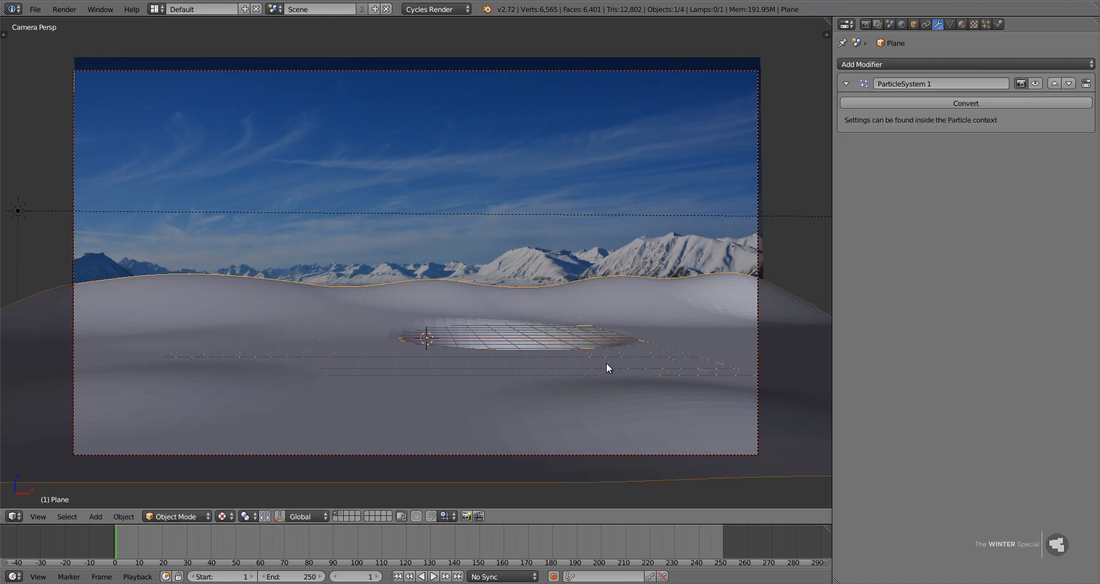
key(t)
click(54, 196)
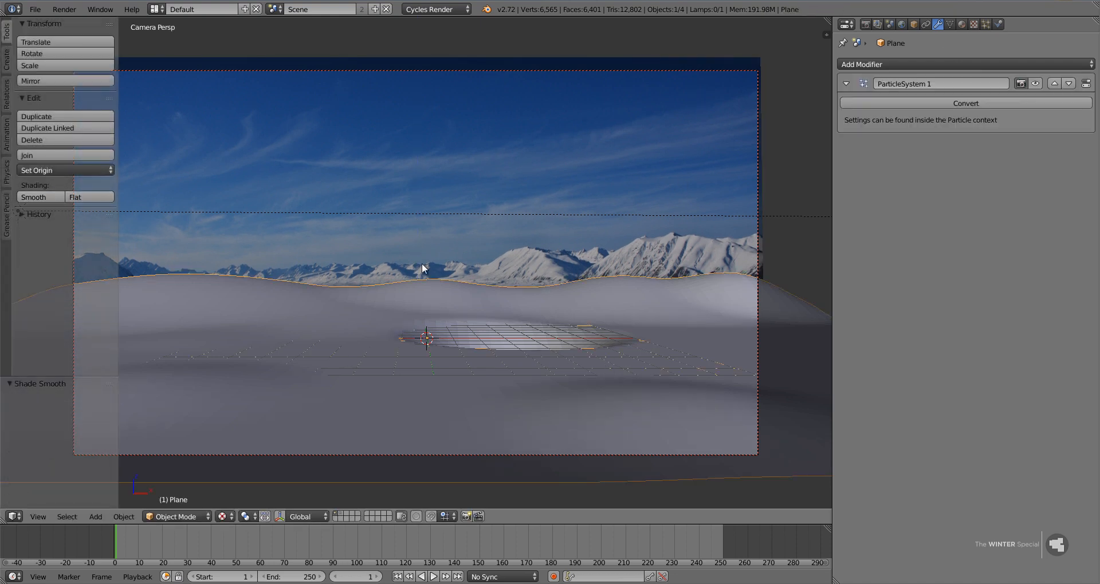
key(t)
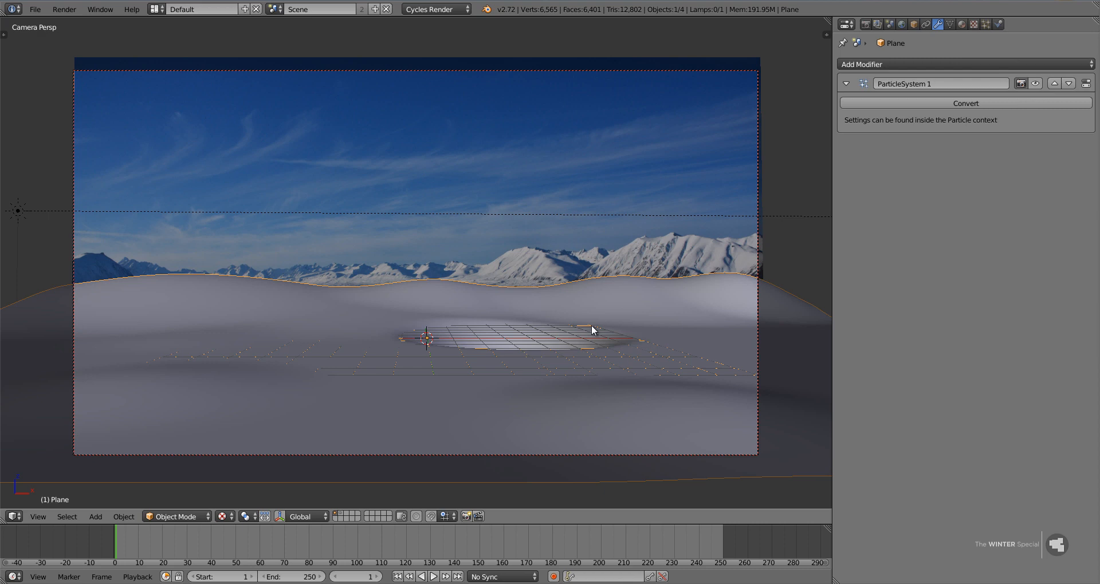
Weight-paint the ground's round hollow from the top view using the Draw brush at weight 1.000 and strength 1.000.
key(KP_7)
key(ctrl+Tab)
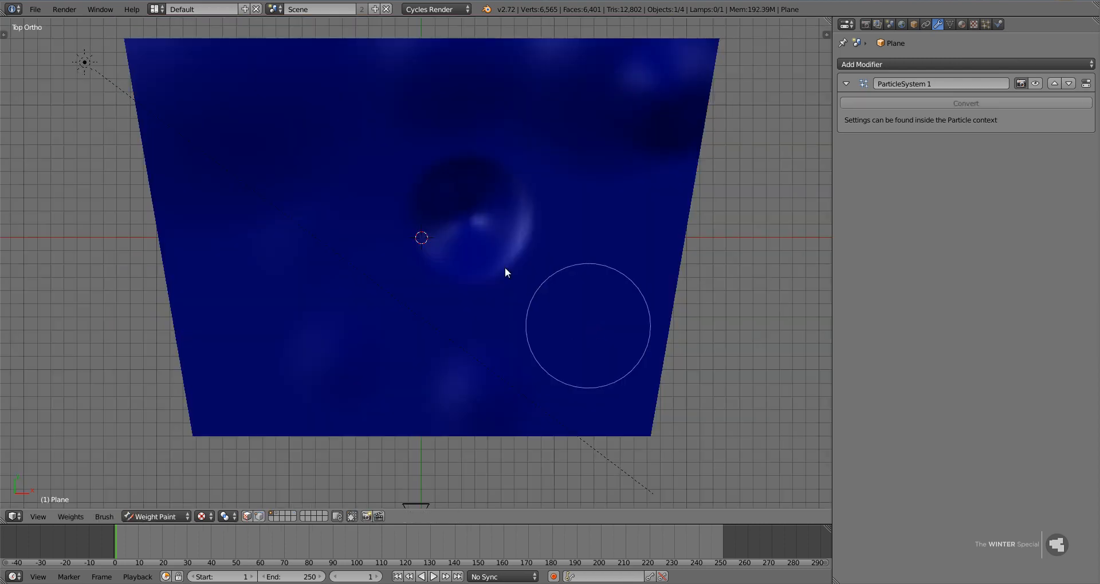
key(t)
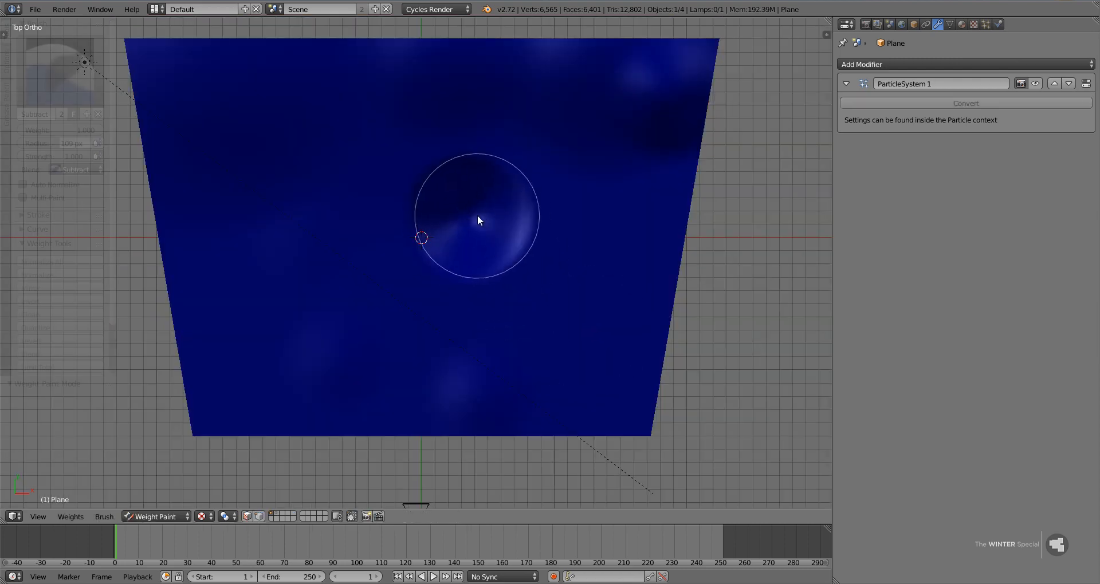
click(58, 72)
click(232, 140)
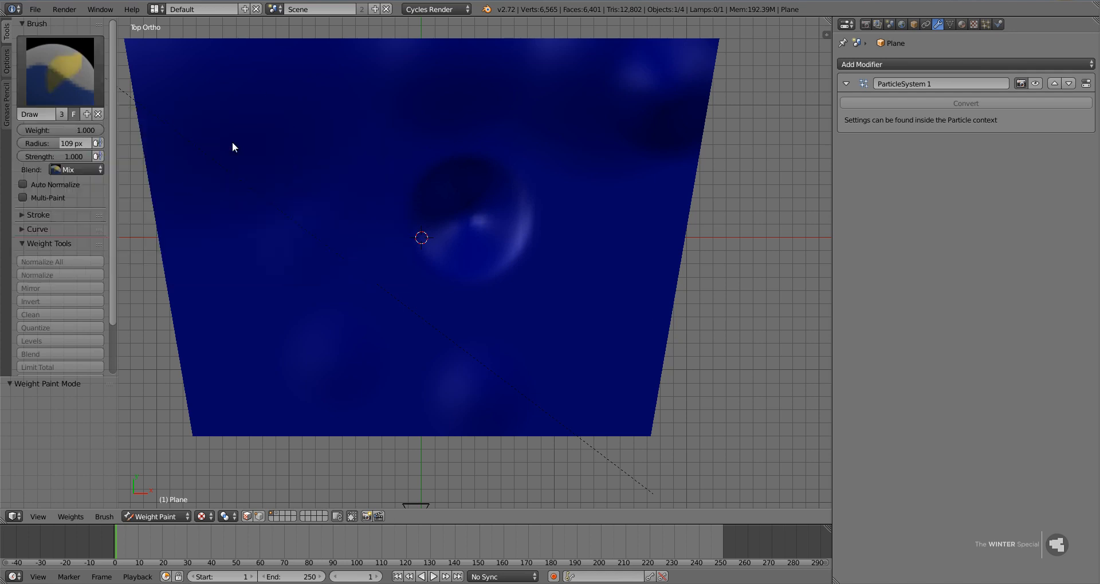
scroll(549, 262, up, 3)
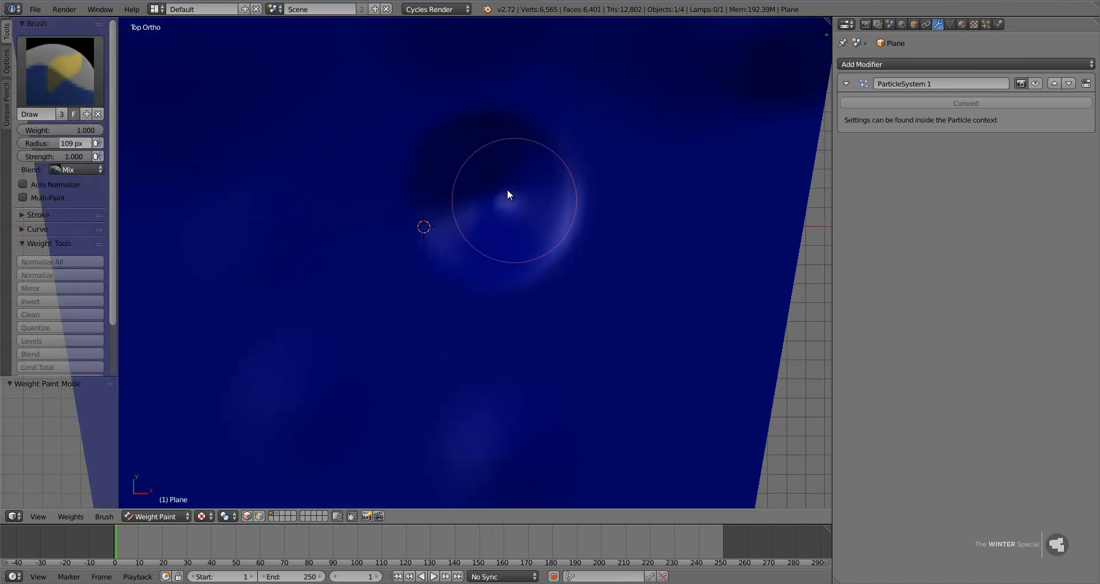
mouse_move(507, 186)
mouse_down()
mouse_move(506, 172)
mouse_move(471, 162)
mouse_move(456, 187)
mouse_move(467, 245)
mouse_move(534, 238)
mouse_move(547, 196)
mouse_move(536, 169)
mouse_move(491, 152)
mouse_move(449, 182)
mouse_move(466, 235)
mouse_move(512, 231)
mouse_move(510, 200)
mouse_up()
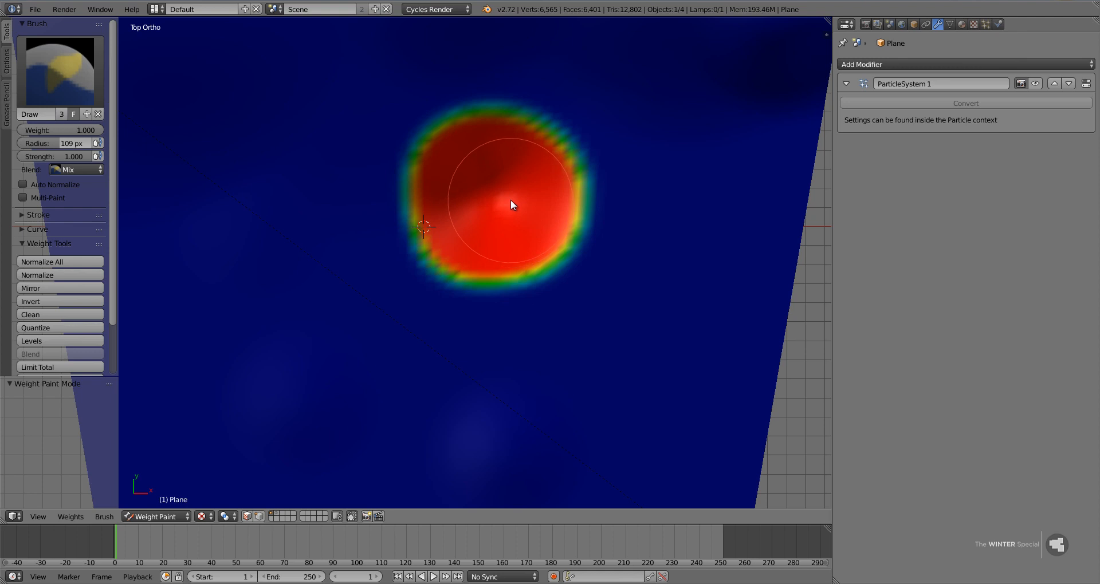
key(ctrl+Tab)
key(ctrl+Tab)
drag(510, 222, 540, 238)
key(ctrl+Tab)
key(ctrl+Tab)
key(ctrl+Tab)
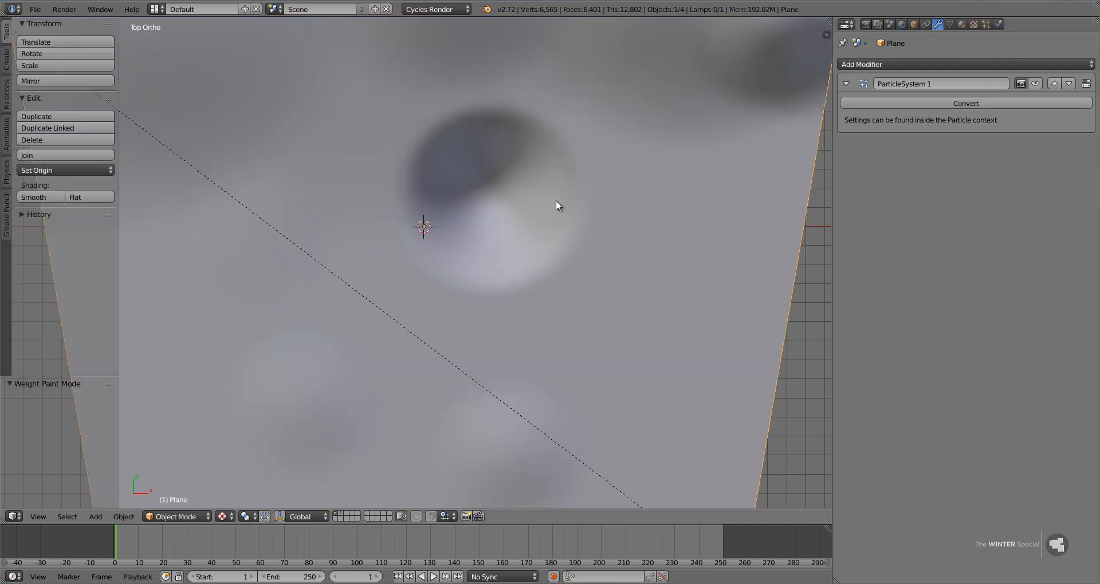
key(ctrl+Tab)
key(ctrl+Tab)
key(ctrl+Tab)
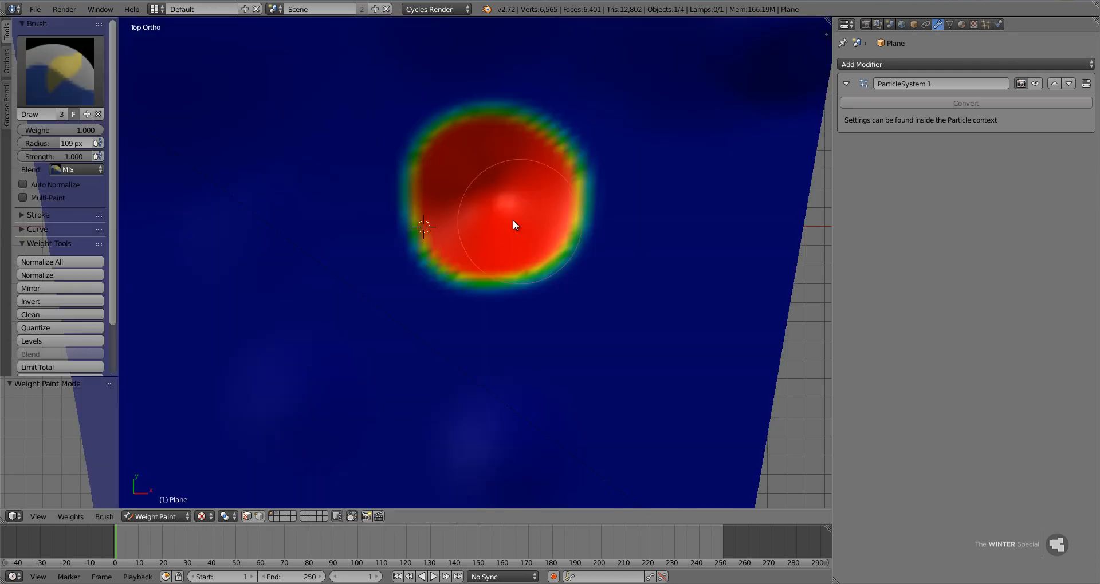
click(51, 91)
middle_drag(512, 219, 480, 150)
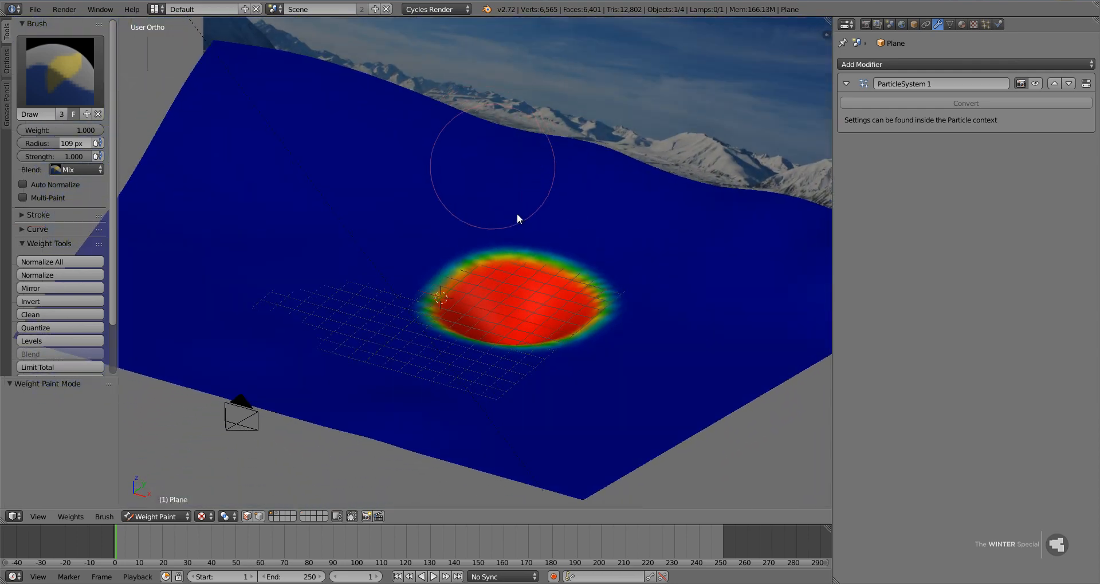
Leave Weight Paint mode, turn on viewport display of the ground's particle system and open its particle settings.
key(ctrl+Tab)
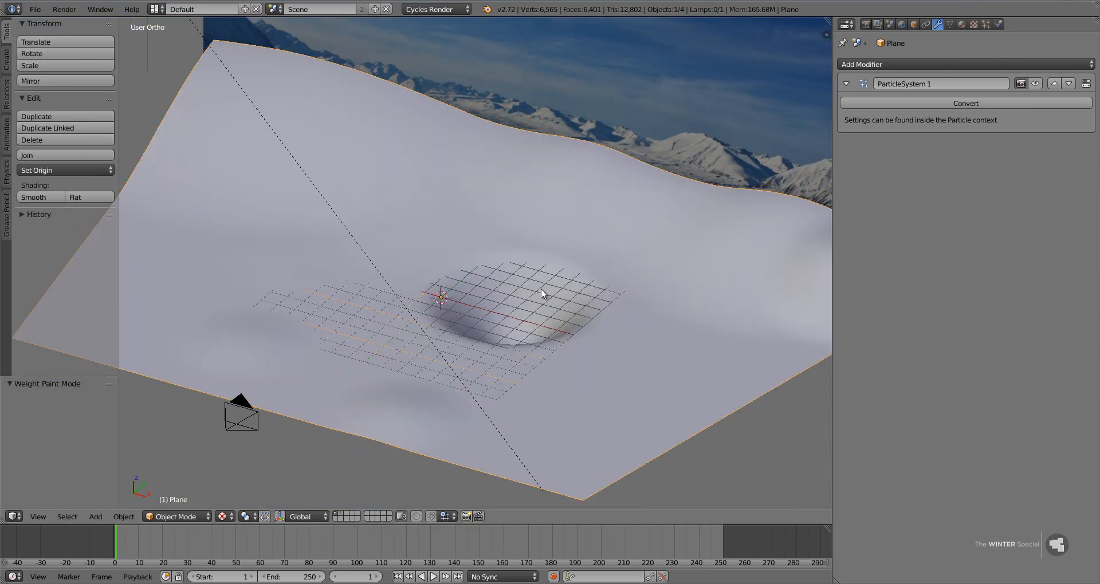
click(985, 24)
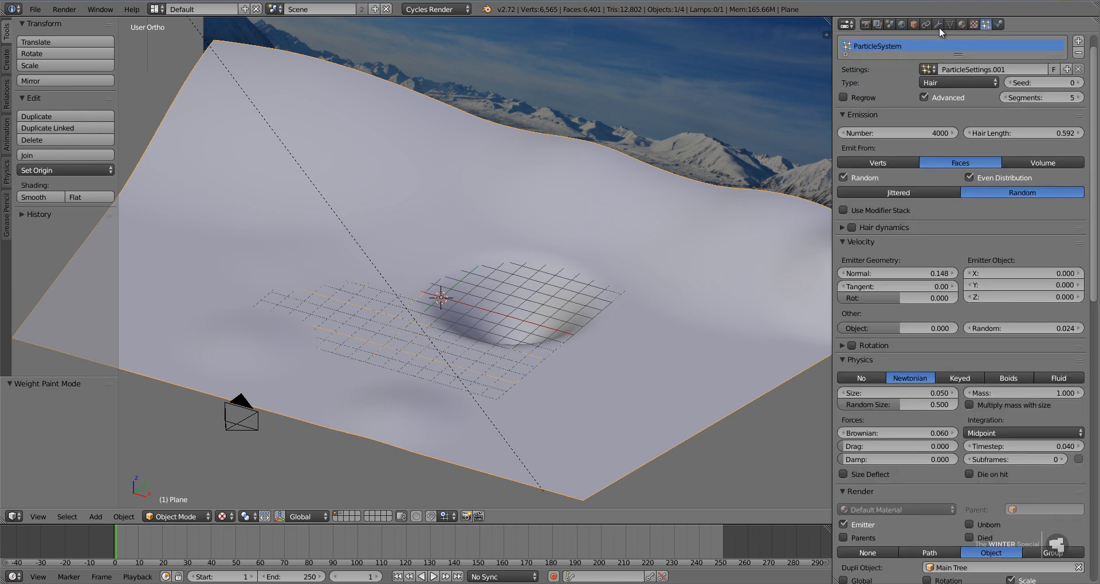
click(937, 24)
click(1030, 83)
click(985, 24)
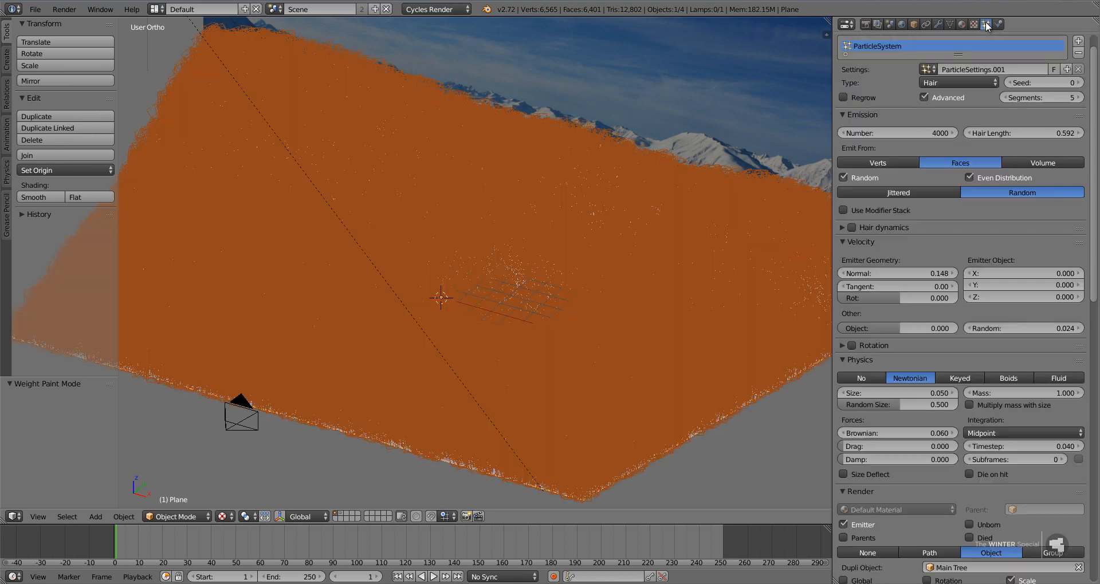
Assign the vertex group Group to the particle system's density and negate it to keep trees out of the hollow.
scroll(948, 399, down, 15)
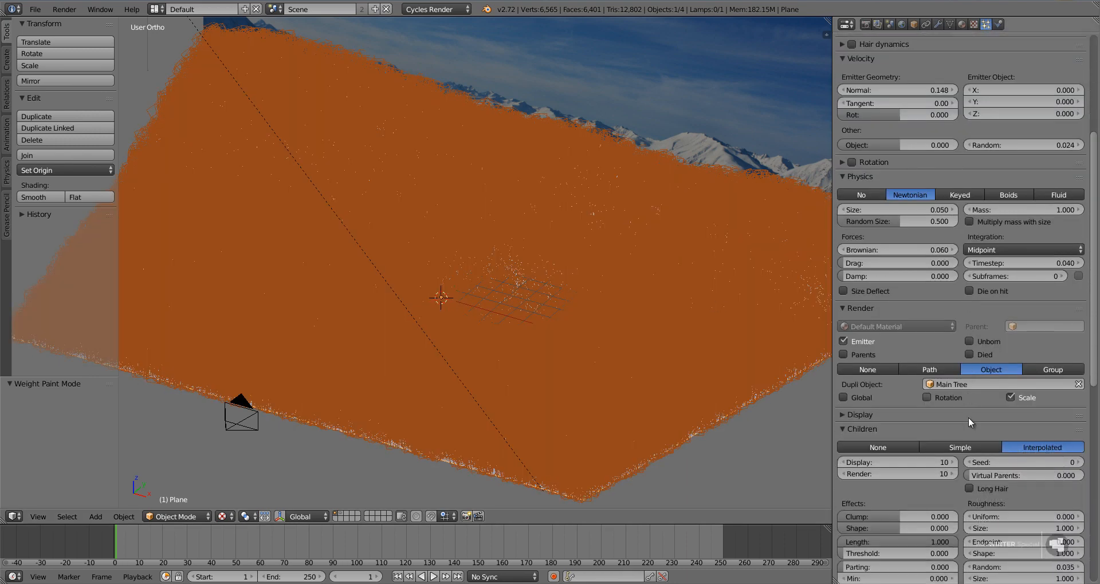
click(923, 496)
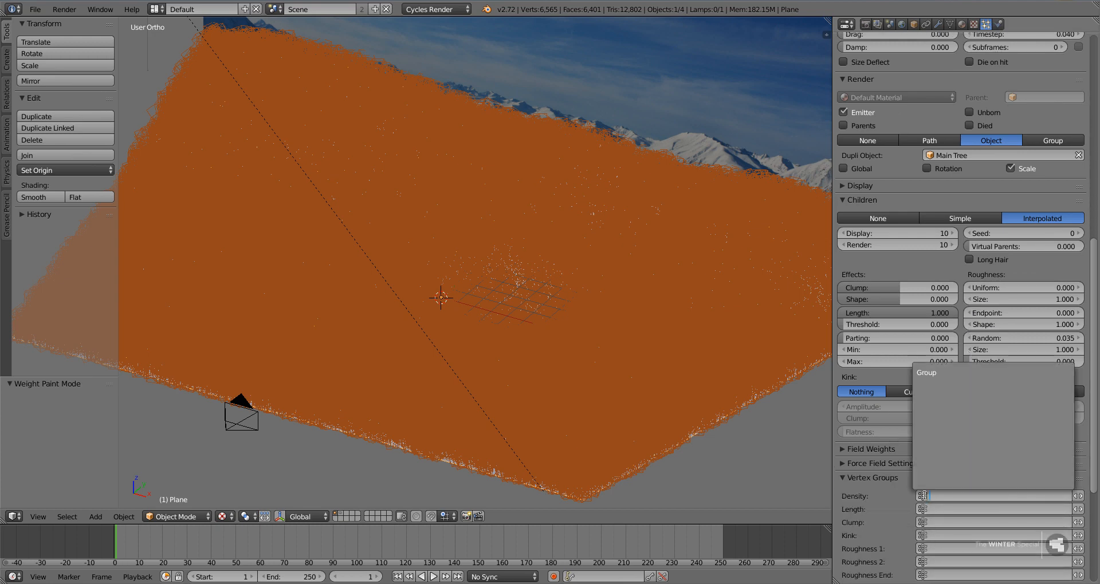
click(935, 372)
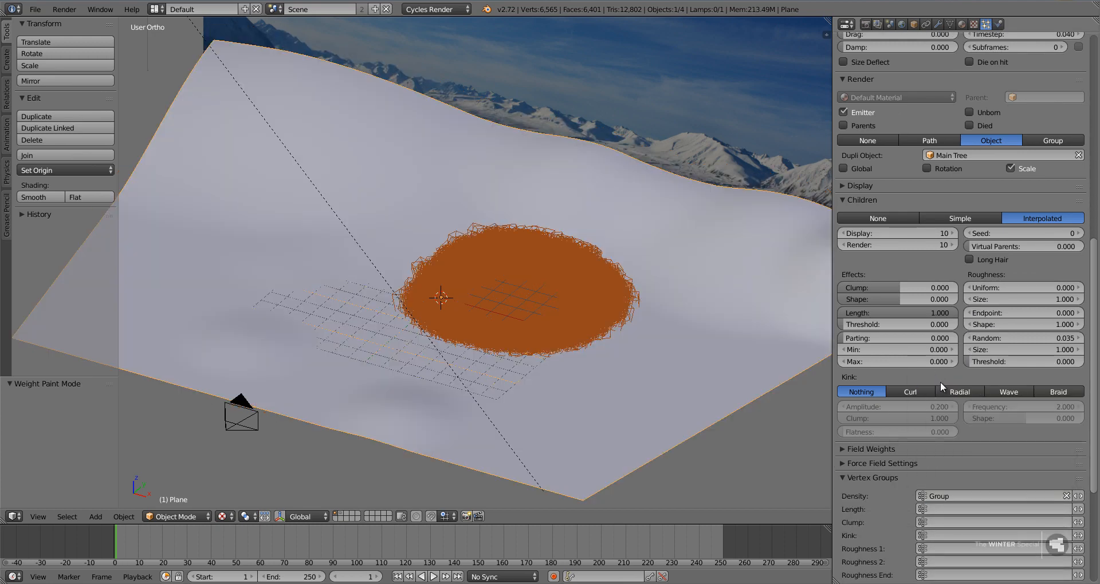
click(1079, 495)
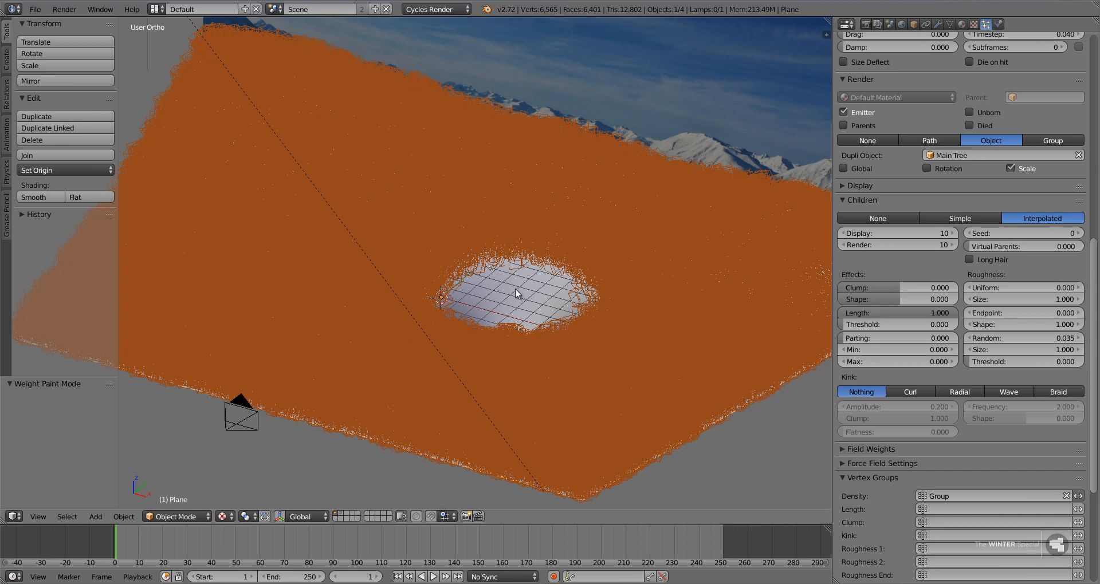
Add a plane mesh at the 3D cursor beside the treeless hollow and open its modifier settings.
middle_drag(514, 287, 647, 269)
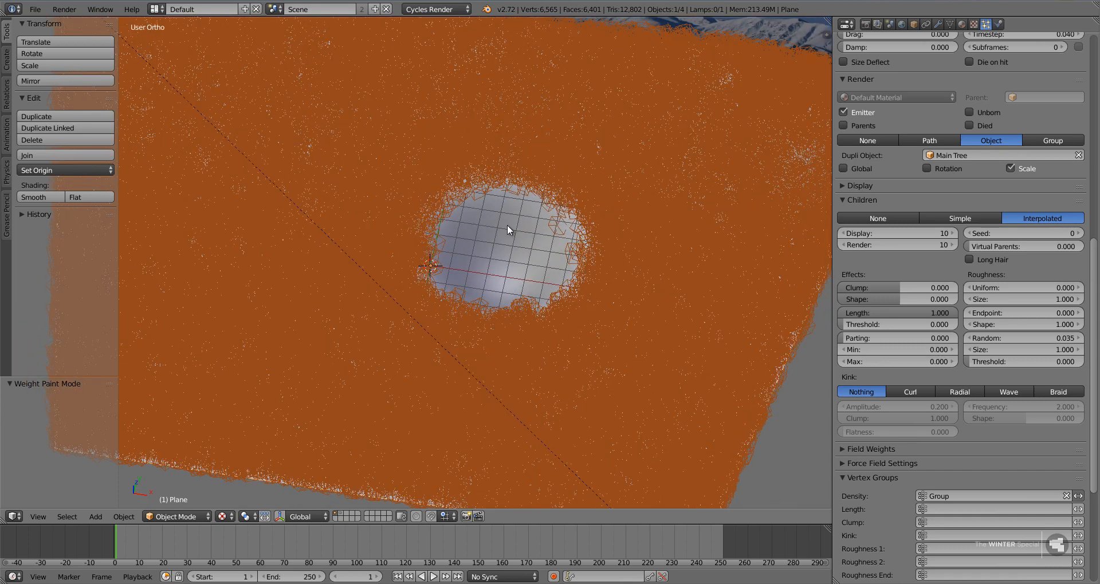
key(t)
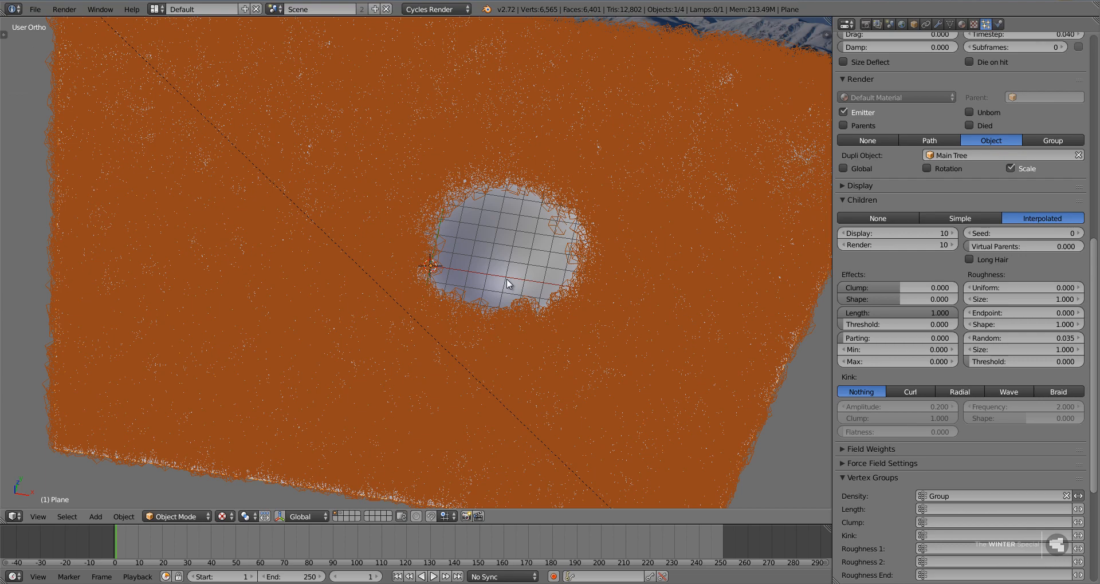
key(KP_0)
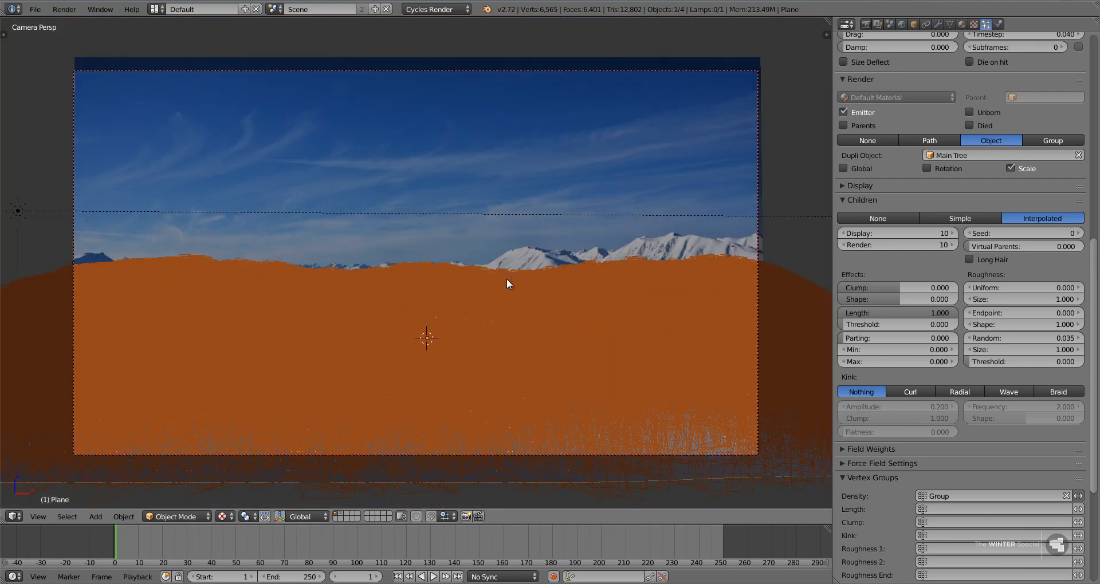
key(KP_0)
key(shift+a)
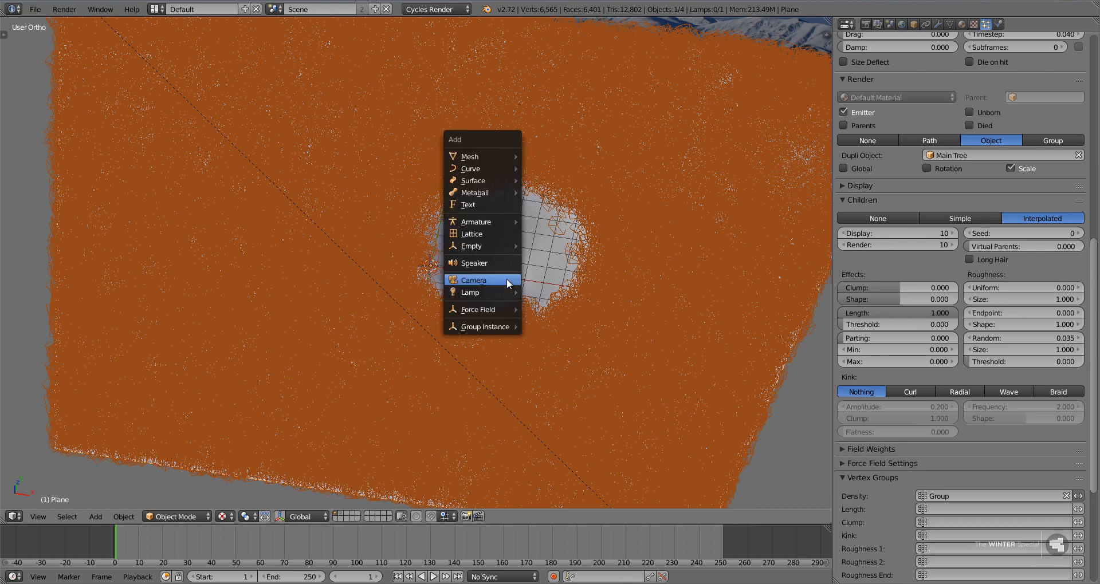
mouse_move(490, 154)
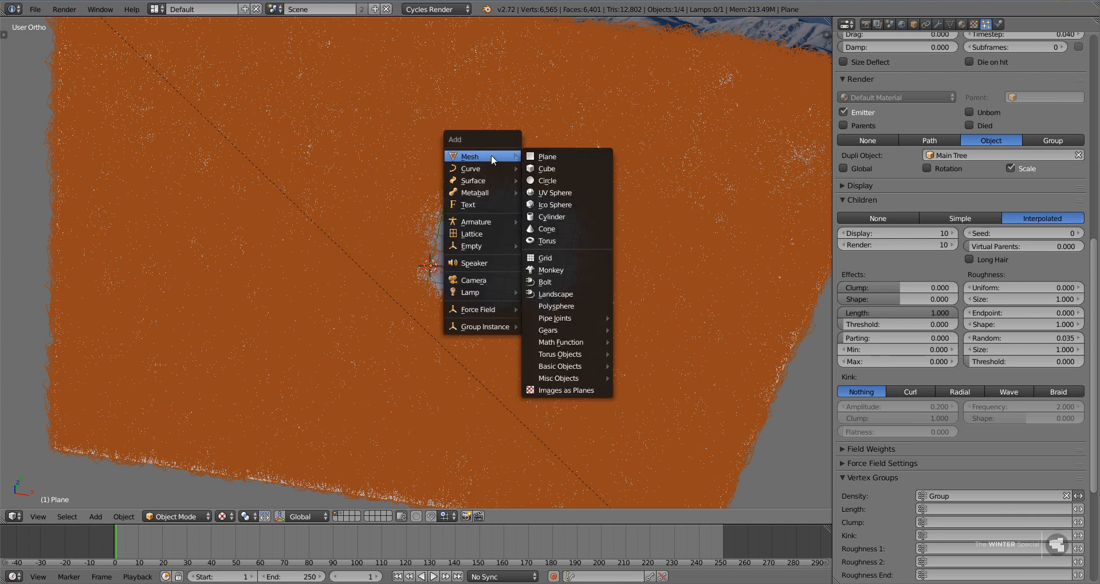
click(549, 155)
click(938, 24)
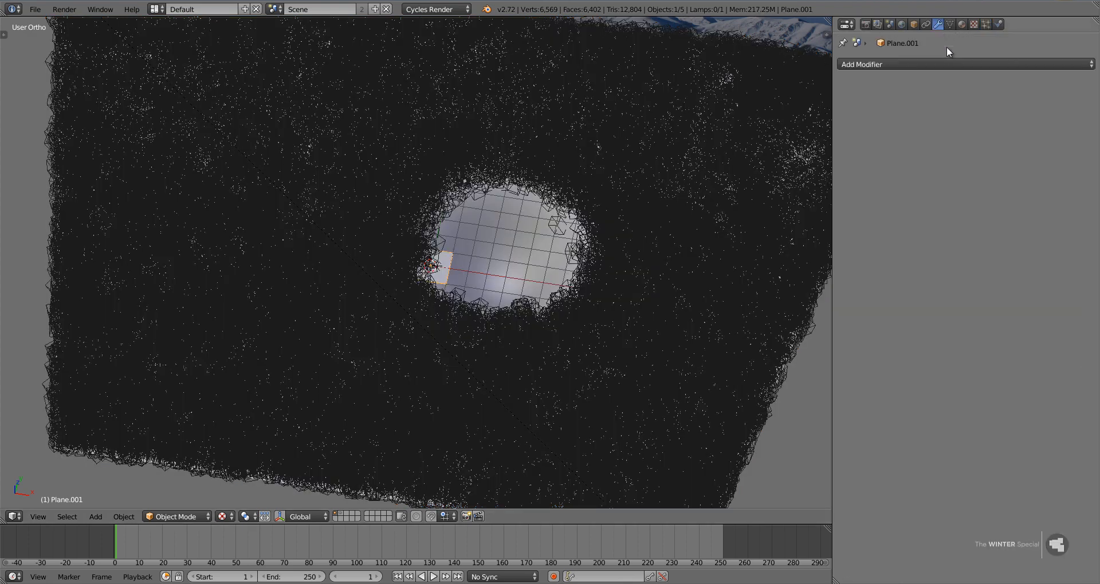
Add an Ocean modifier to the new plane and scale the plane down in top view to slightly larger than the hollow.
click(939, 64)
click(1034, 158)
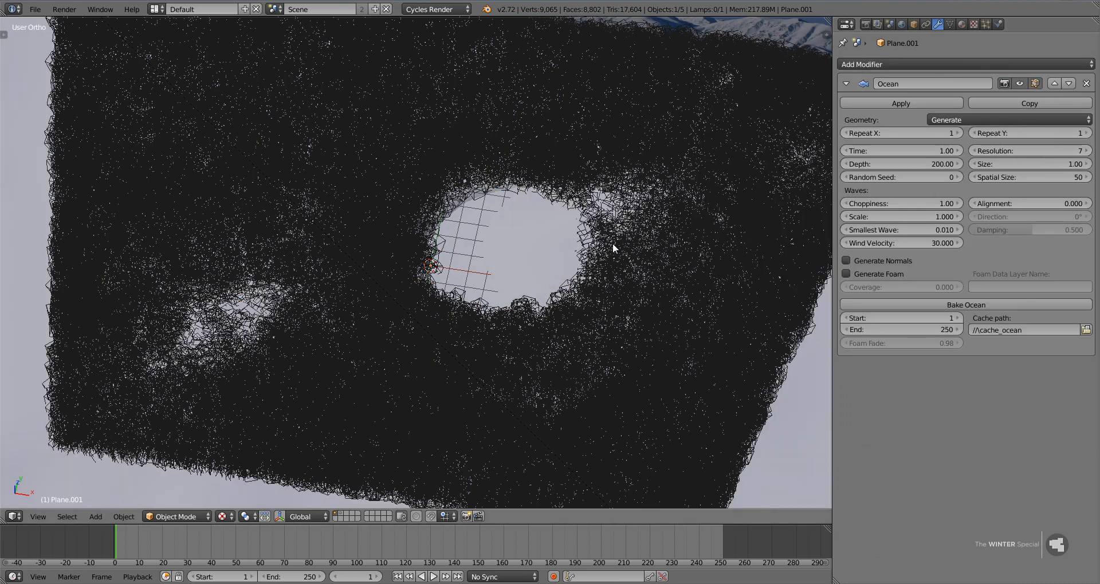
key(KP_7)
key(z)
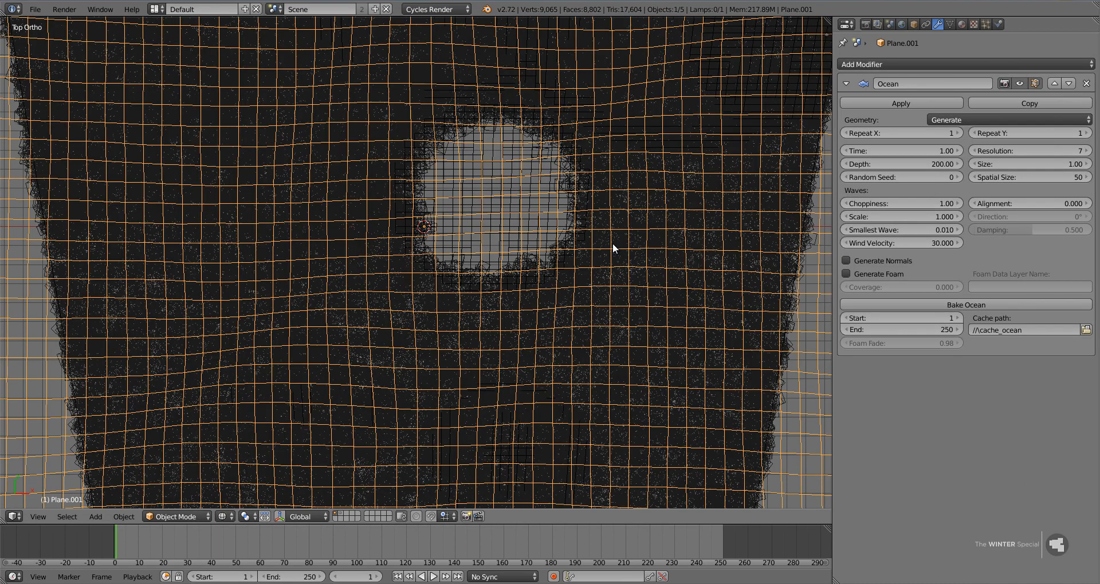
scroll(613, 242, down, 5)
key(s)
click(518, 226)
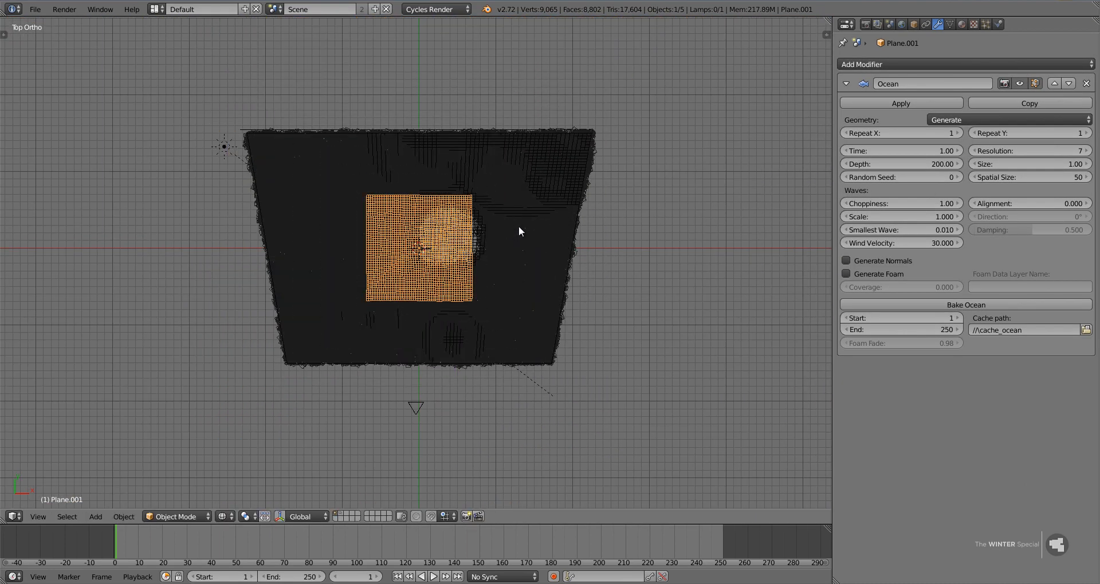
Center the ocean plane over the treeless hollow in top view so it covers the whole clearing.
scroll(596, 209, up, 4)
scroll(625, 197, up, 3)
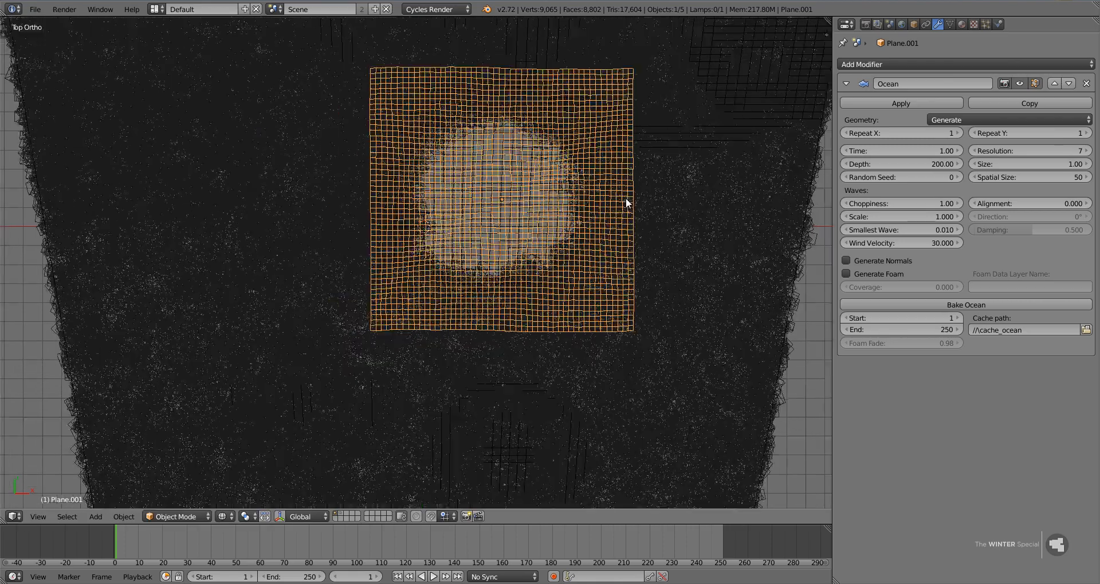
scroll(702, 214, down, 1)
key(g)
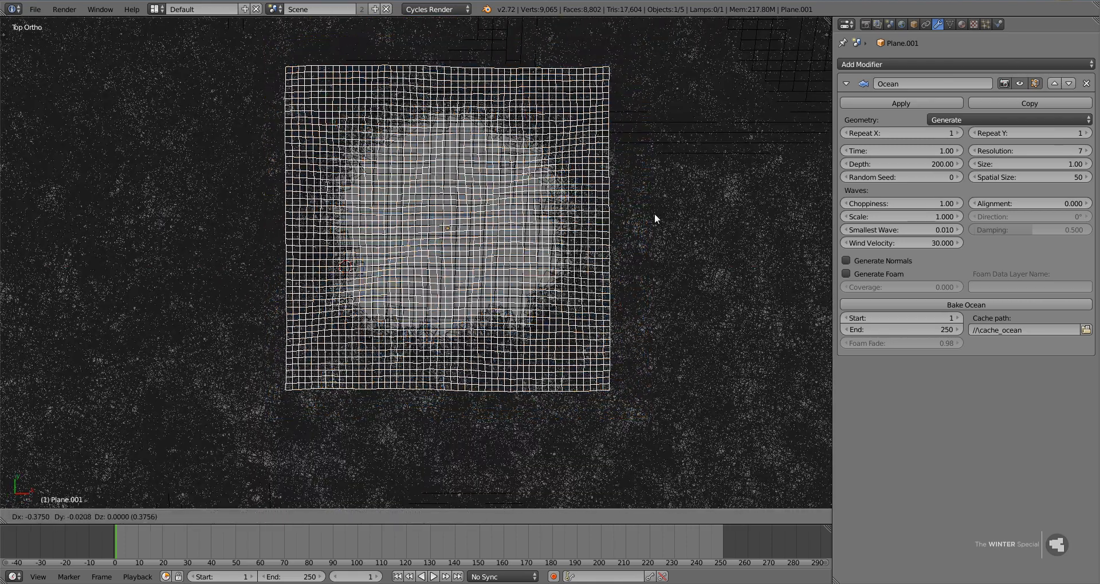
click(658, 214)
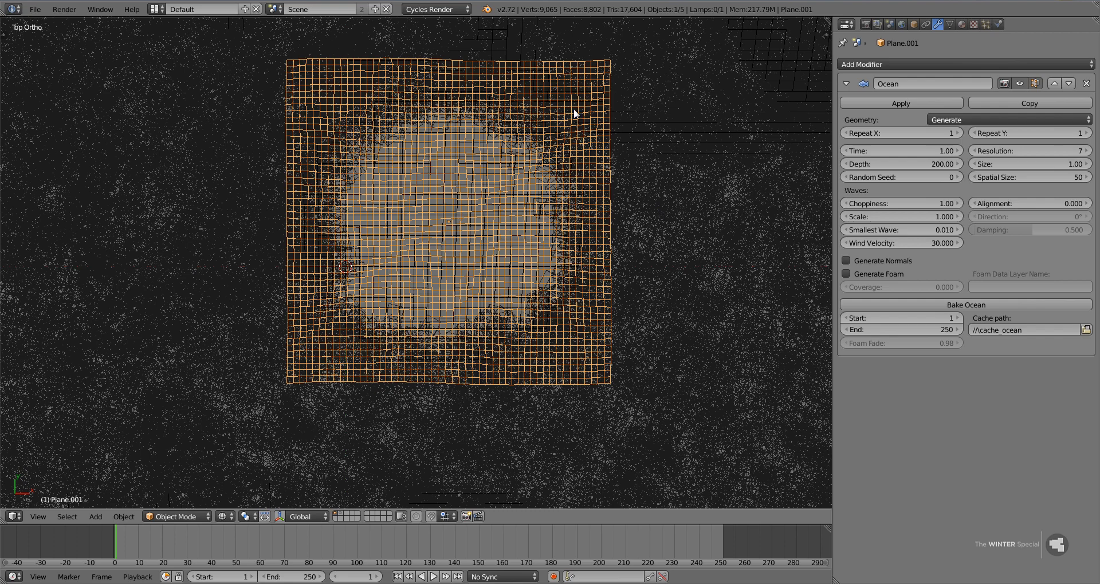
Raise the ocean plane along the global Z axis by about 0.07 units.
middle_drag(534, 281, 495, 225)
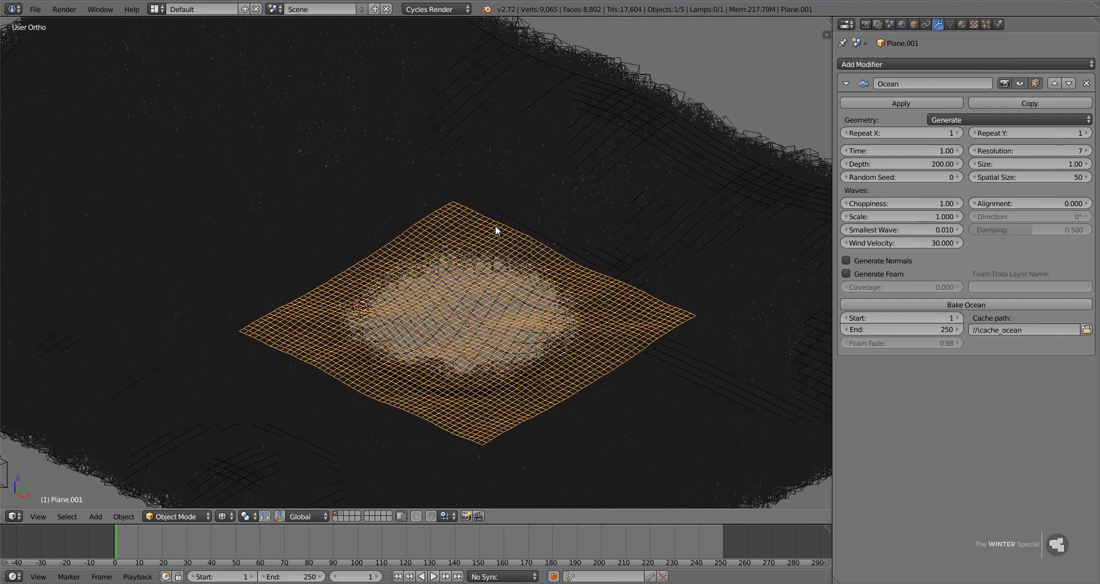
key(g)
key(z)
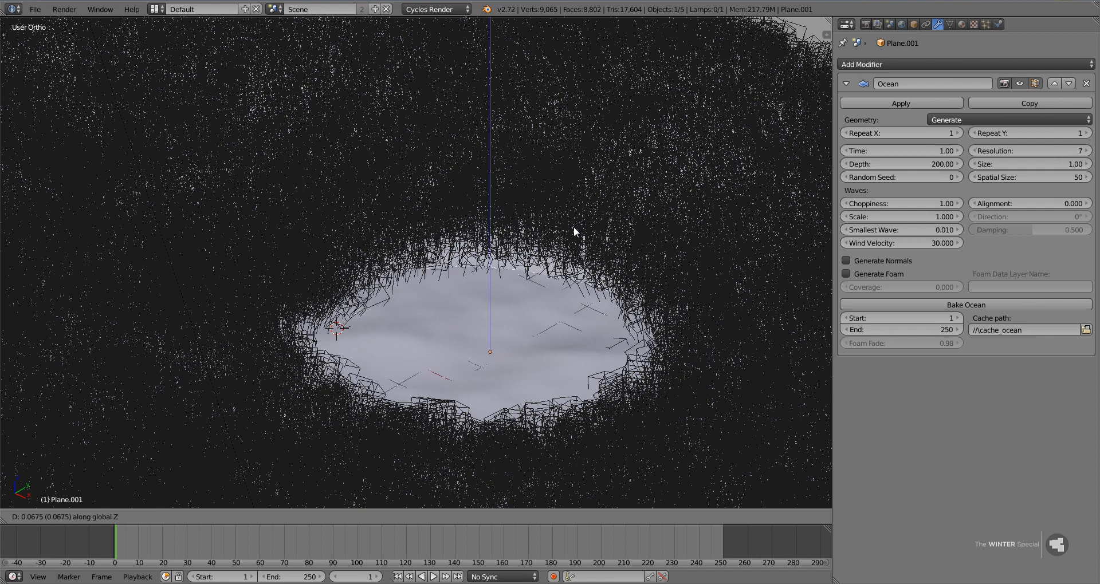
click(573, 227)
scroll(588, 318, down, 3)
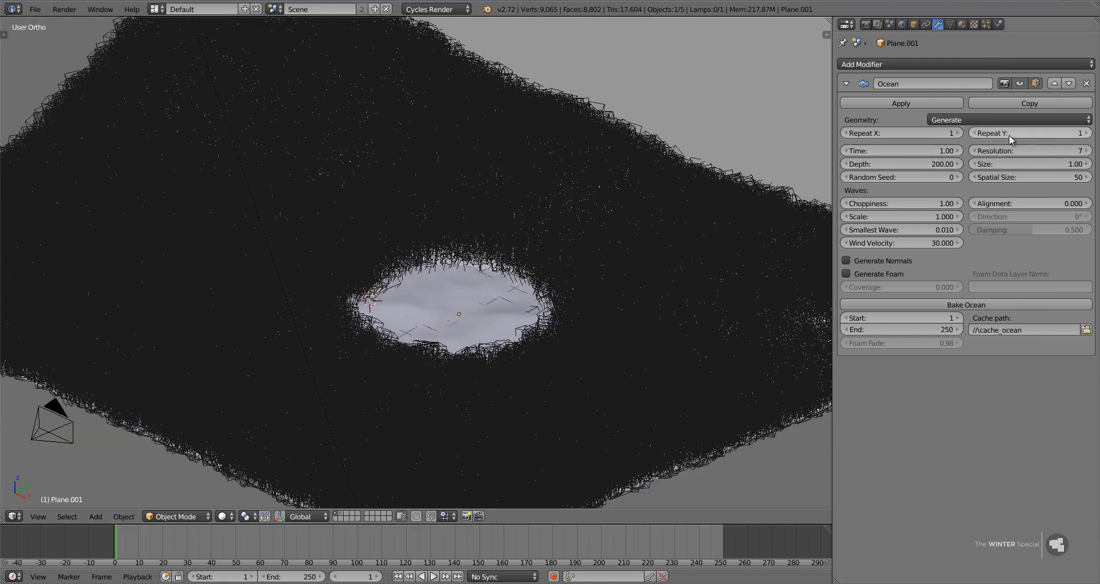
Set the Ocean modifier's resolution to 15 and its wave scale to 0.1.
click(1033, 152)
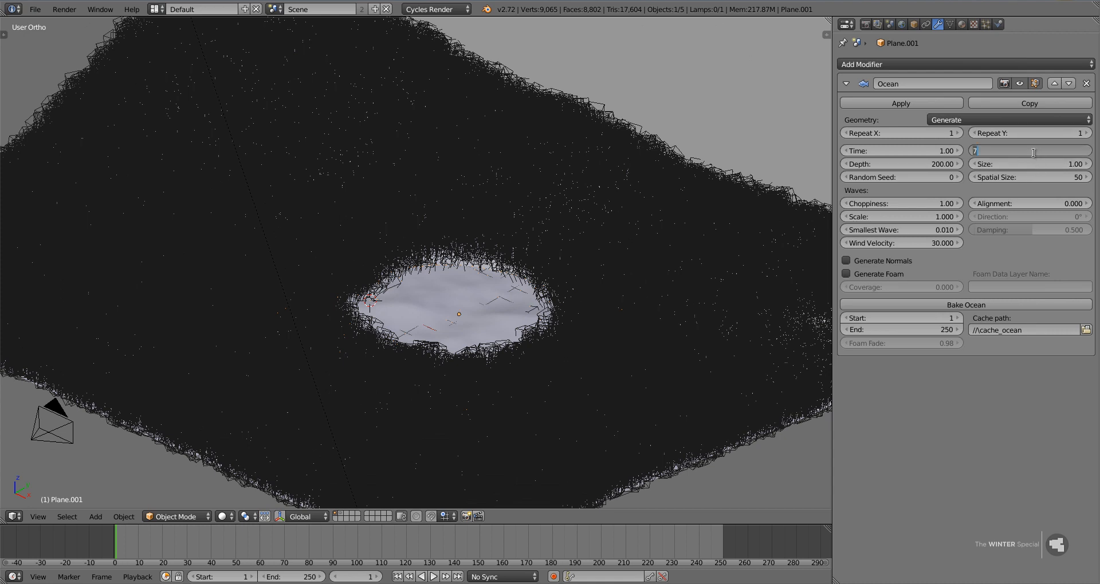
key(Return)
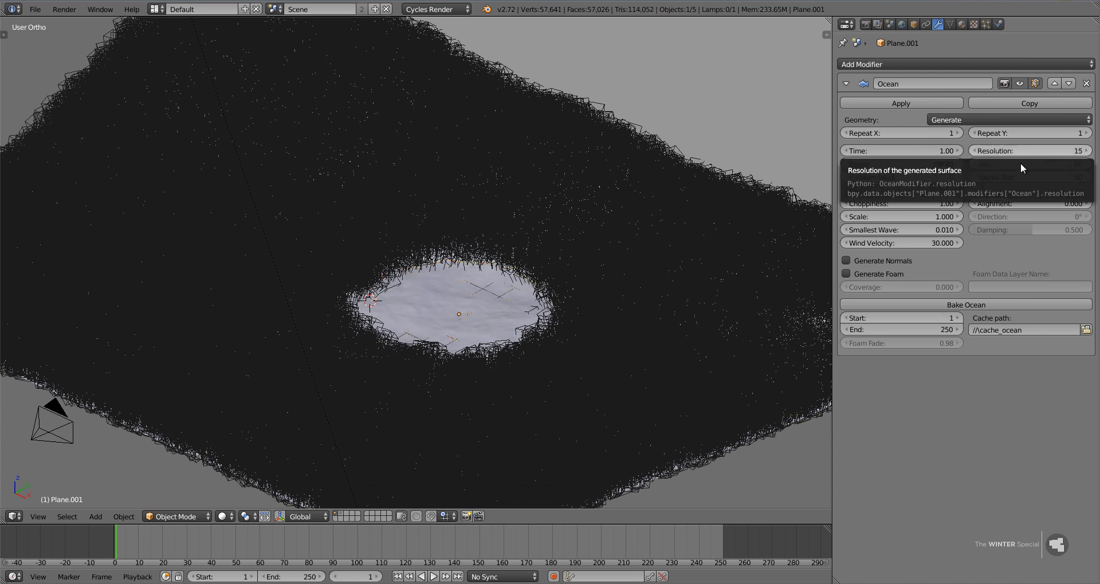
click(902, 216)
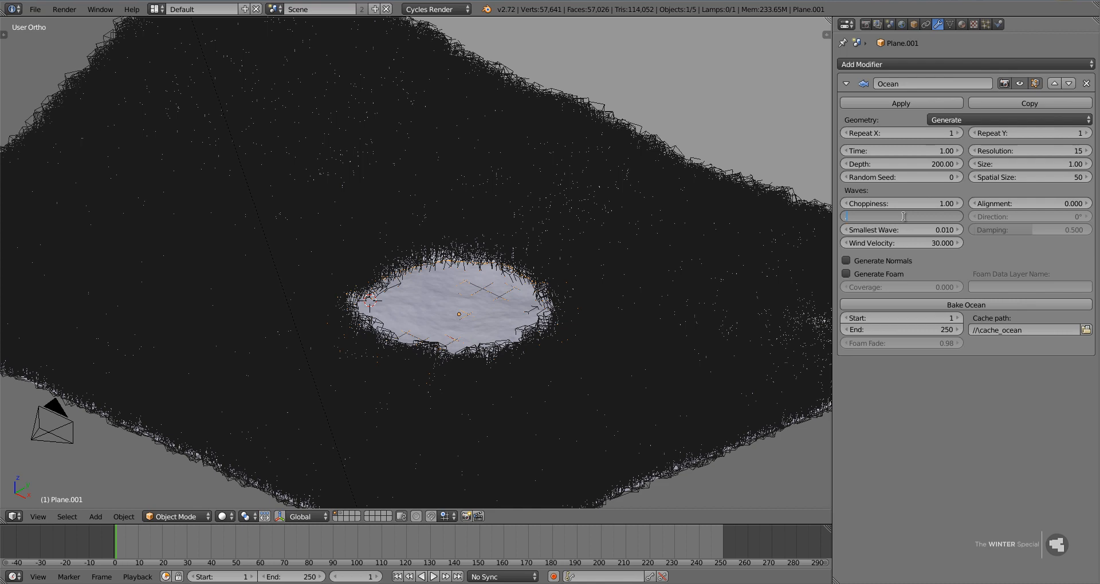
text(0.1)
key(Return)
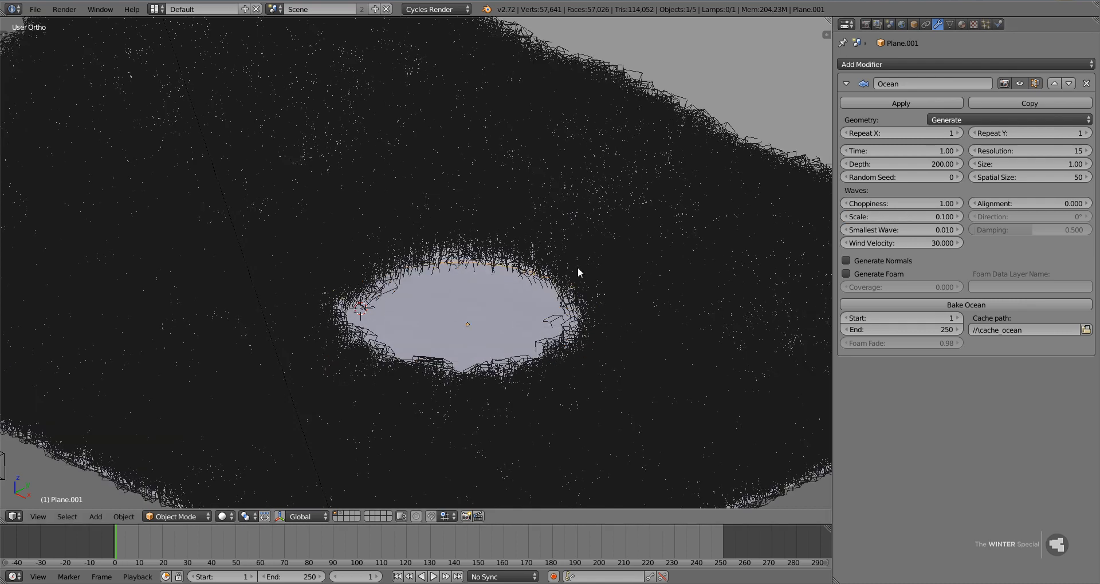
Raise the ocean plane slightly along the global Z axis to adjust the water level in the hollow.
key(g)
key(z)
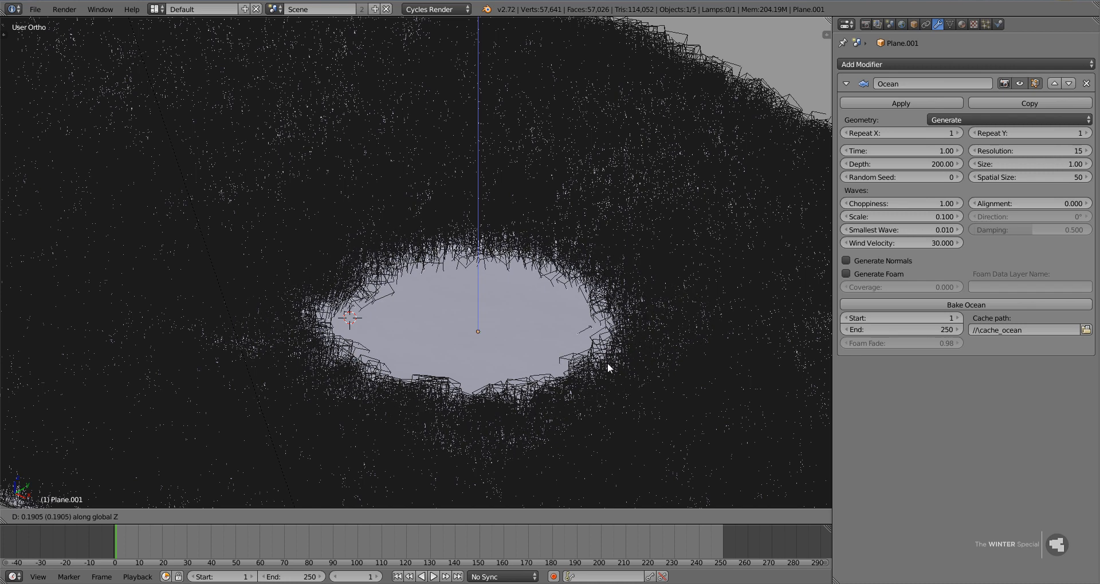
click(606, 395)
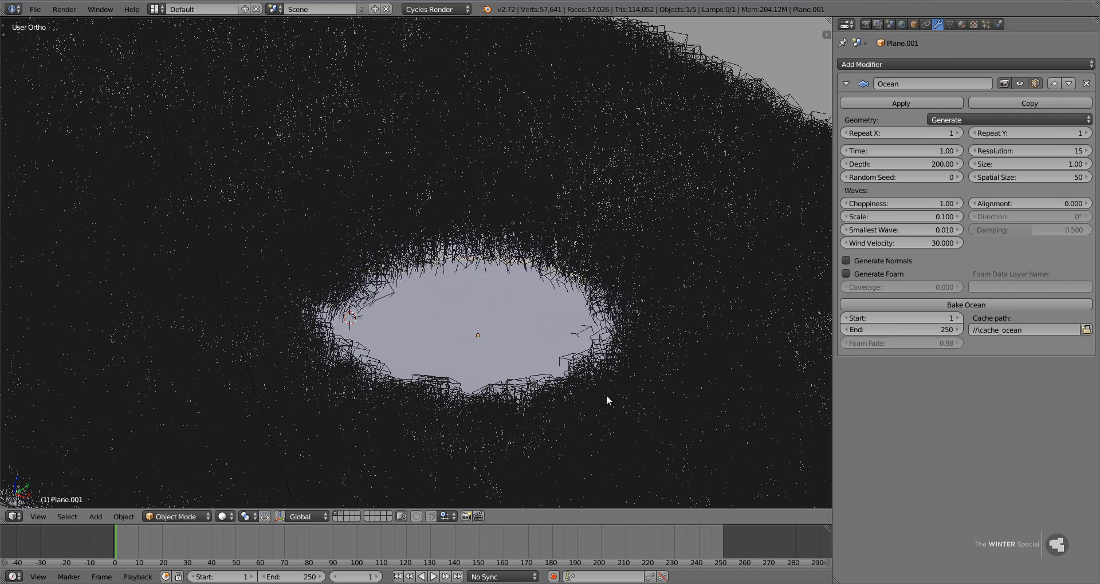
Hide the ground's particle system in the viewport and rotate the ocean plane about -1.25 degrees in the right side view.
right_click(671, 322)
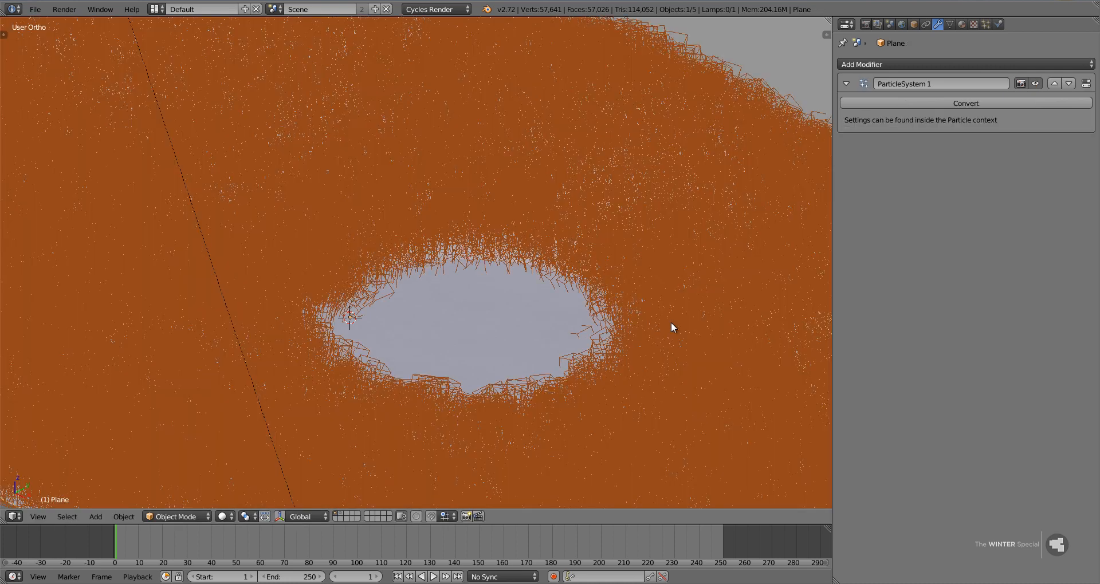
click(1035, 83)
right_click(523, 312)
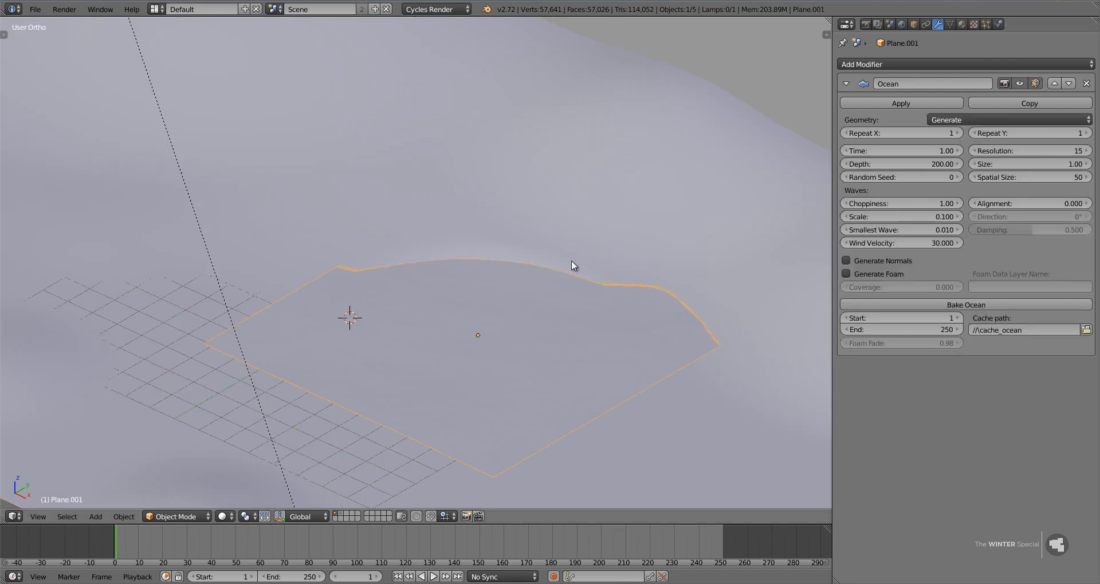
key(KP_3)
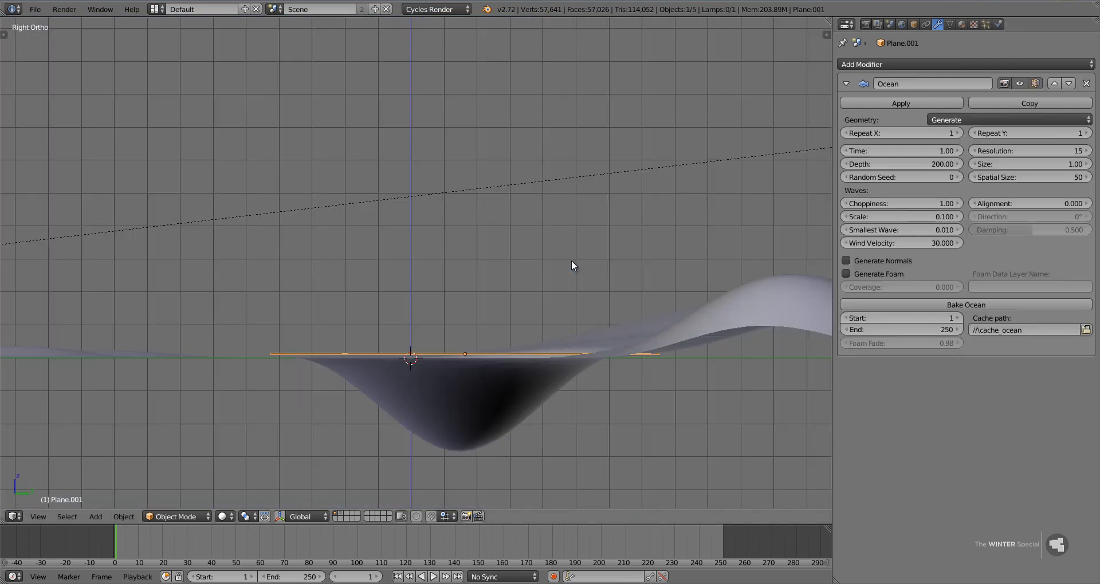
key(r)
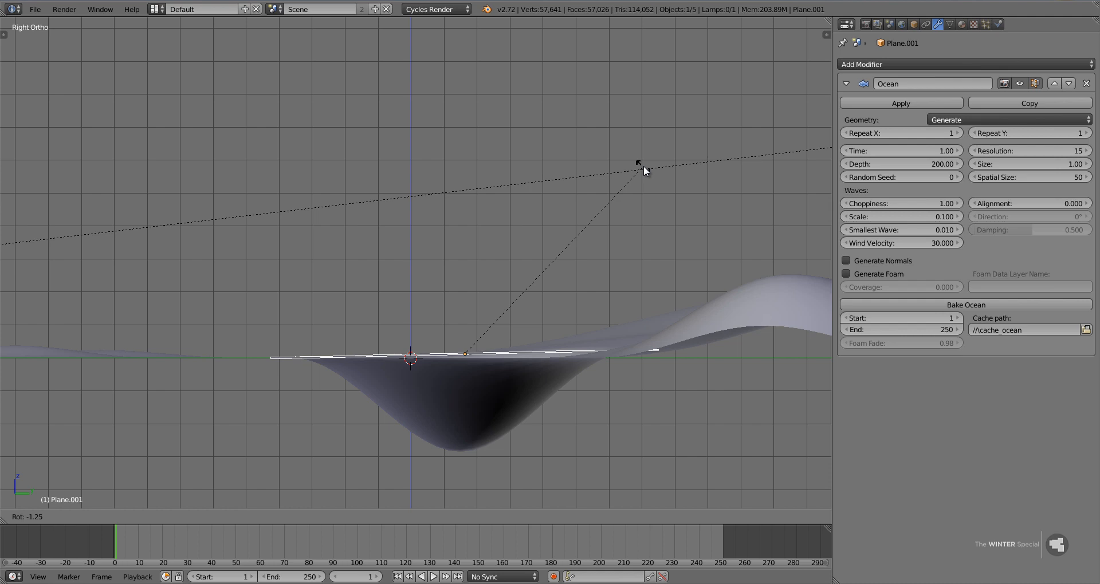
click(643, 166)
key(g)
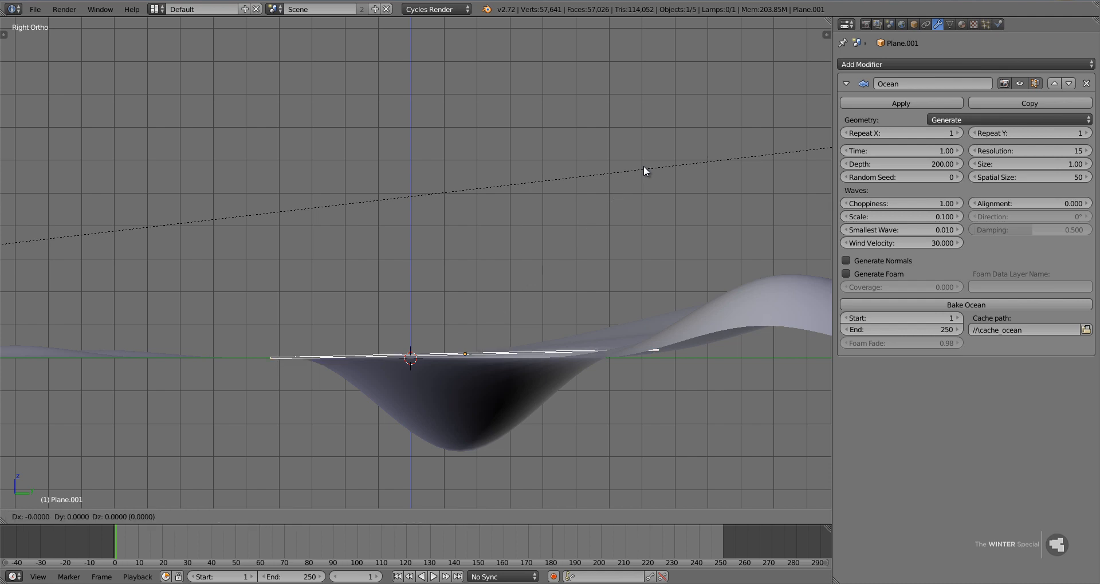
click(644, 166)
Lower the ocean plane along the global Z axis so its corners sink beneath the terrain around the hollow.
middle_drag(644, 166, 667, 196)
key(g)
key(z)
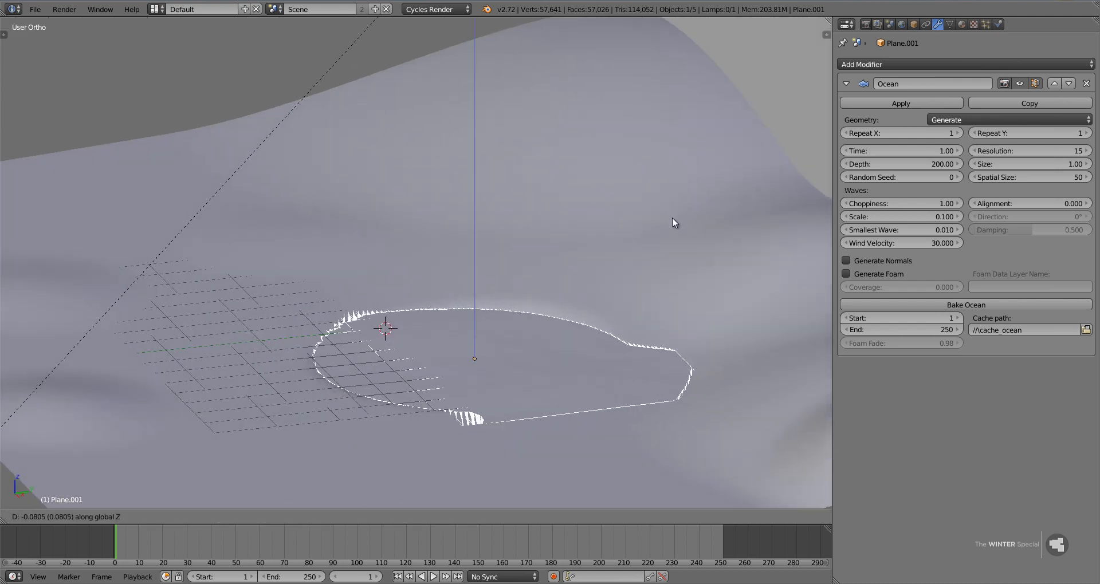
click(671, 236)
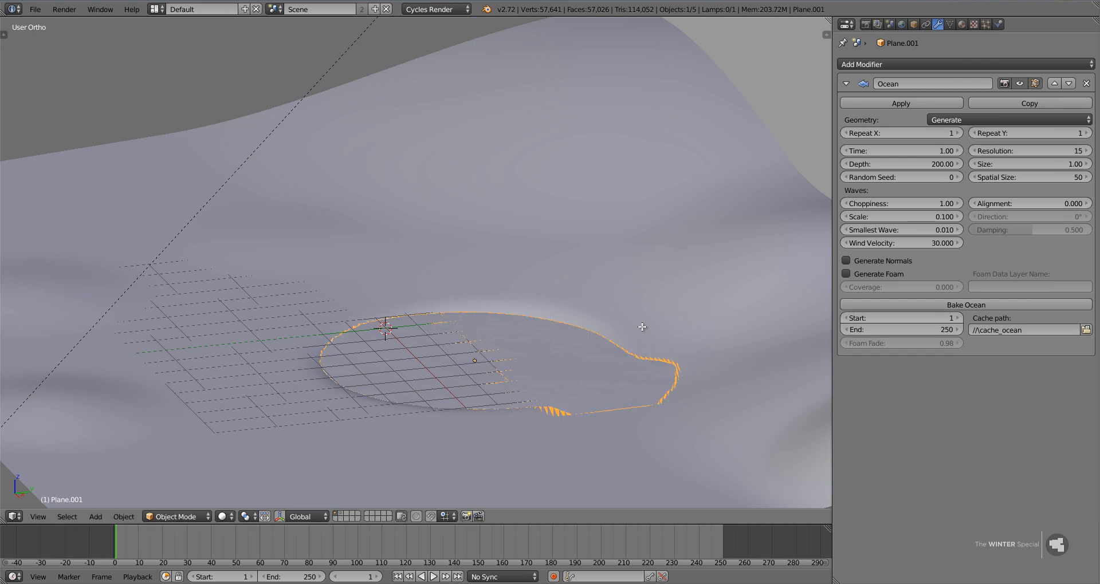
Raise the ground mesh slightly along Z at the lake's overflowing shore, using smooth proportional editing with size 5.56.
right_click(632, 448)
key(Tab)
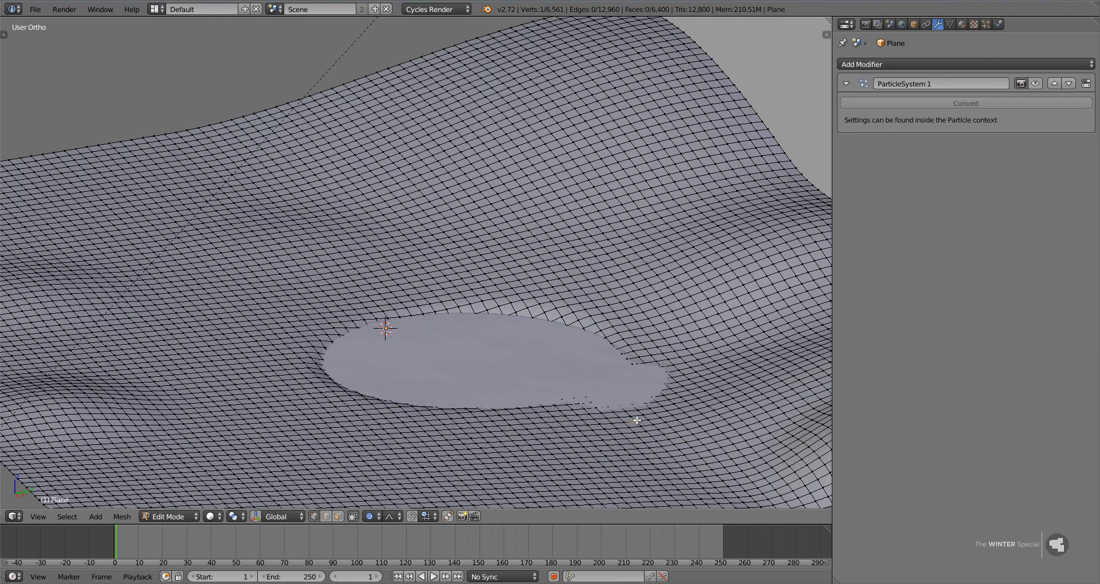
right_click(636, 410)
key(g)
key(z)
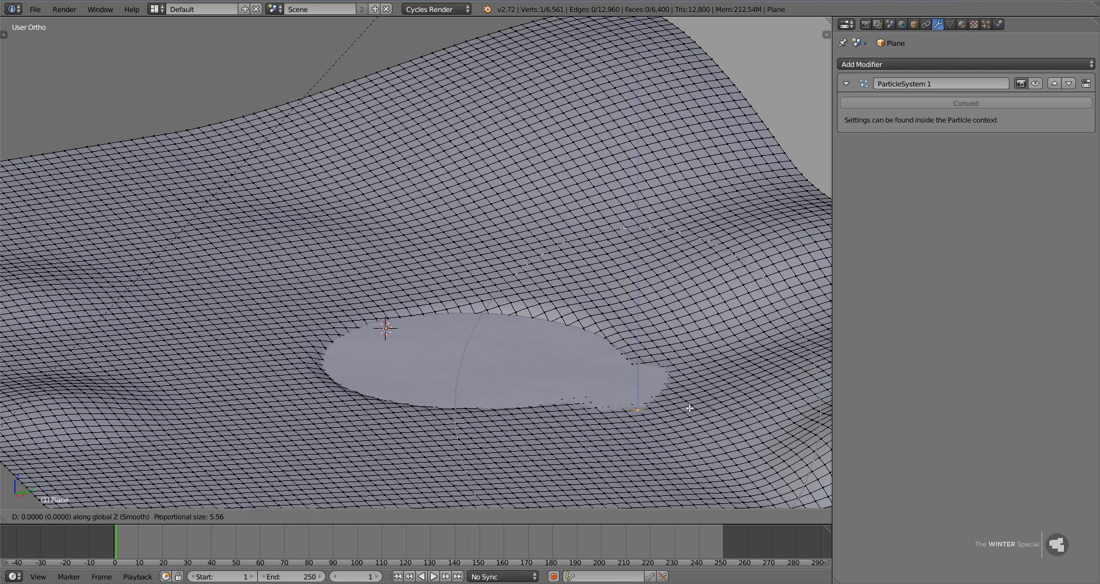
click(689, 400)
key(Tab)
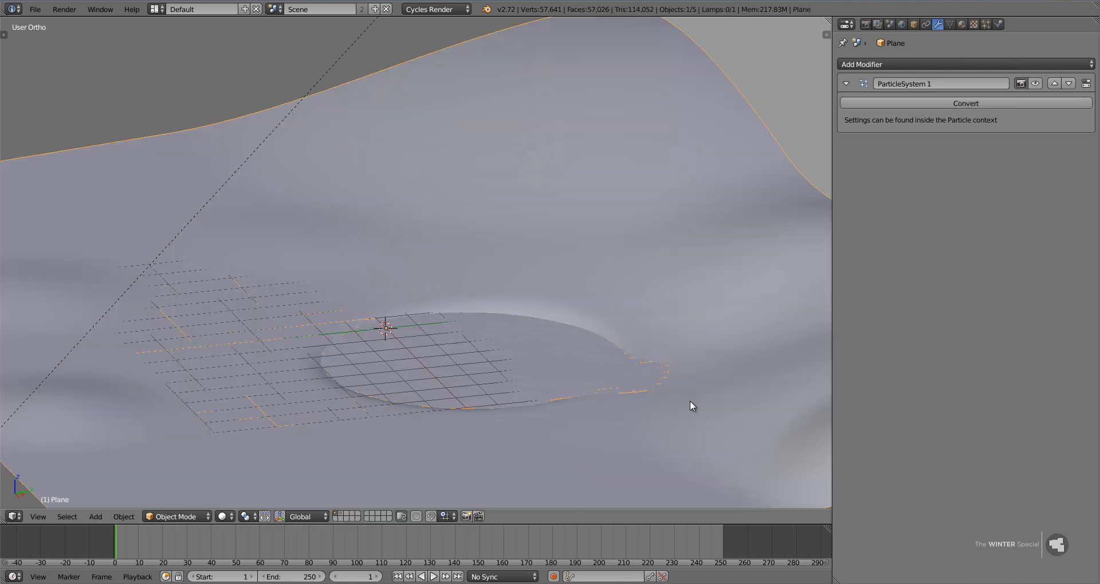
Switch to the camera view, turn the ground particle system's viewport display back on and open its particle settings.
middle_drag(562, 414, 540, 390)
key(KP_0)
right_click(705, 366)
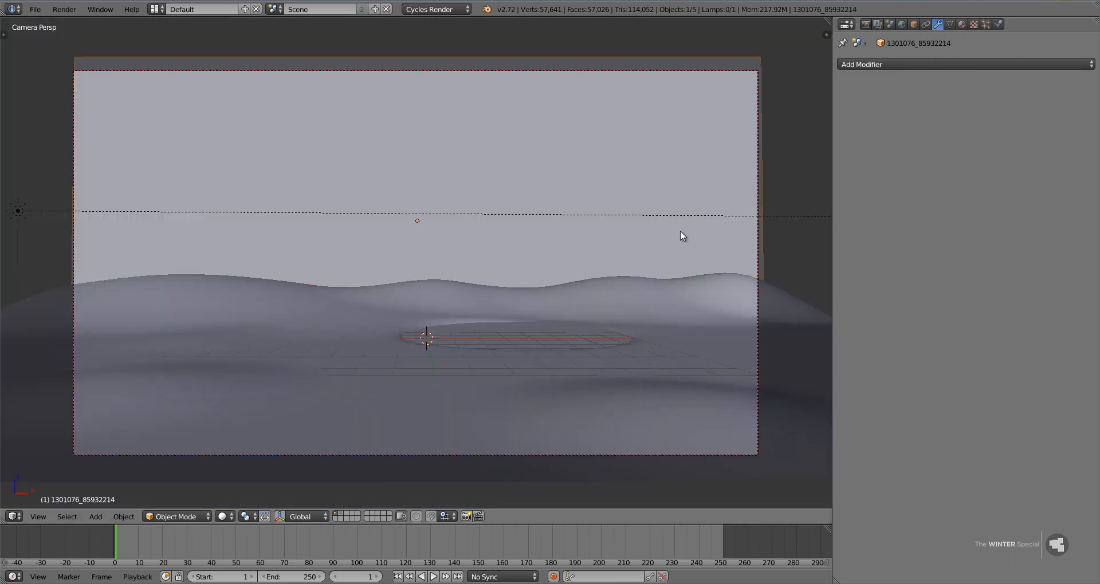
right_click(782, 332)
click(1035, 84)
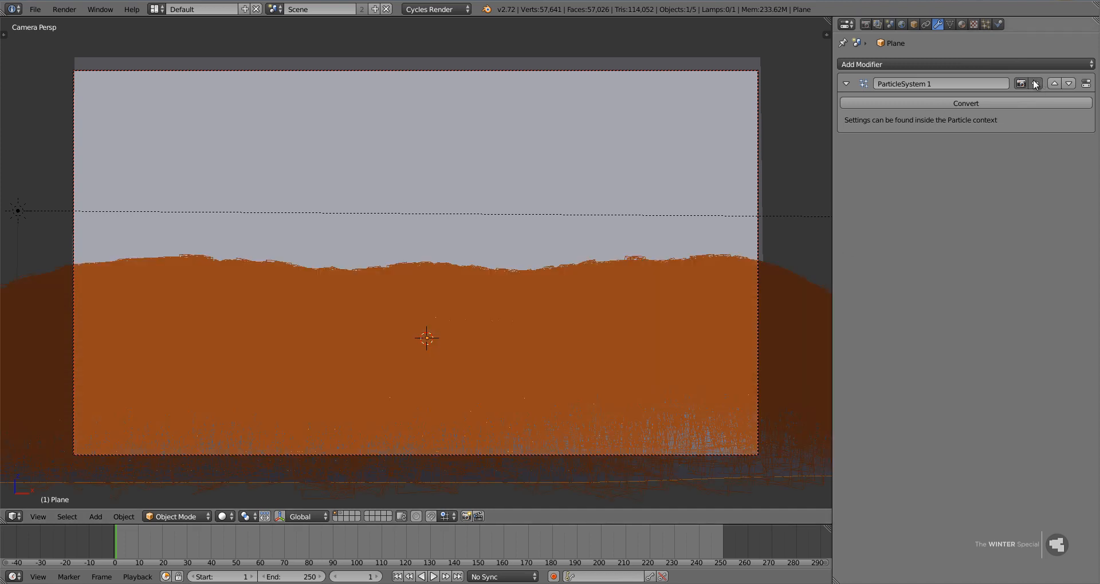
click(985, 24)
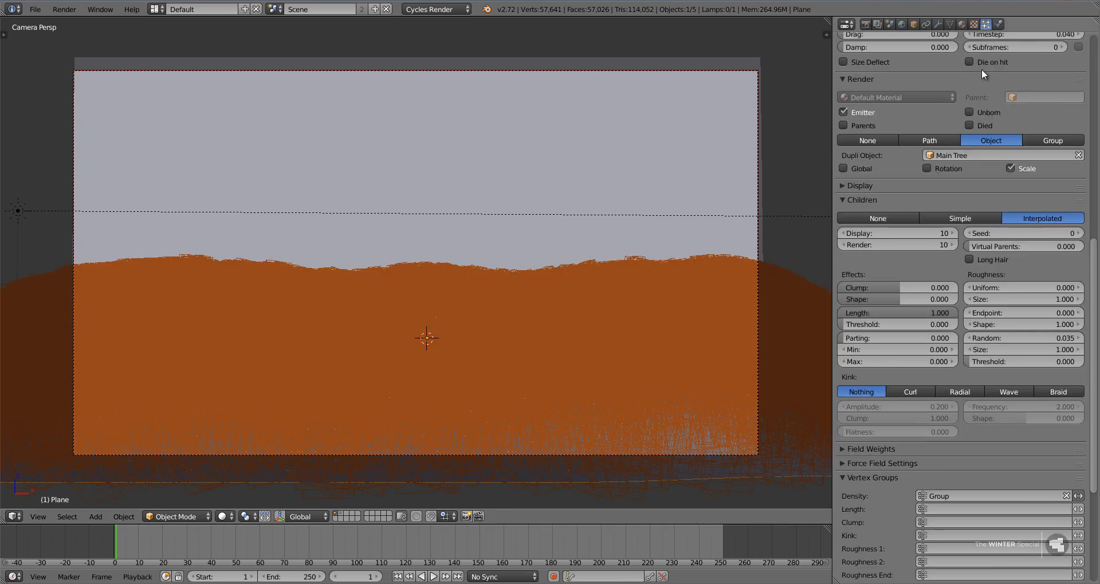
Raise the camera along the global Z axis to a height of about 4.09 so the lake comes into frame.
right_click(251, 455)
scroll(251, 455, down, 3)
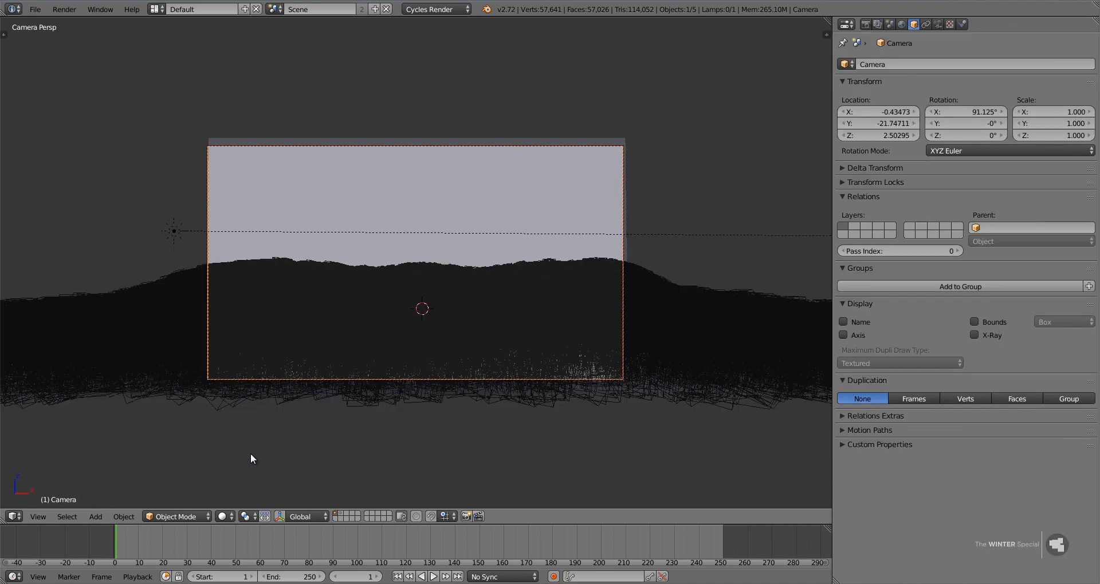
key(g)
key(z)
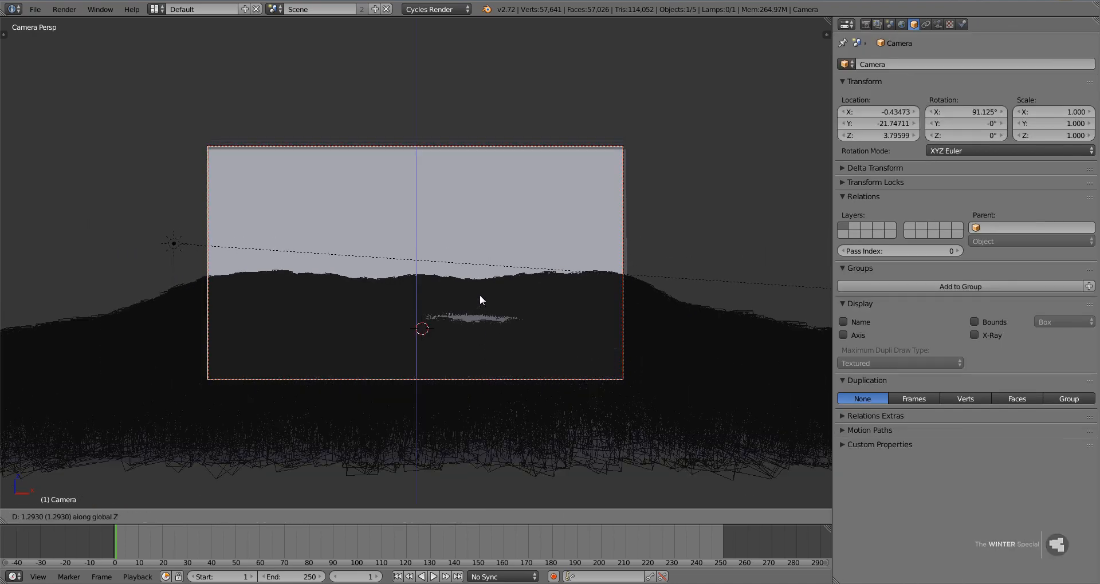
click(515, 302)
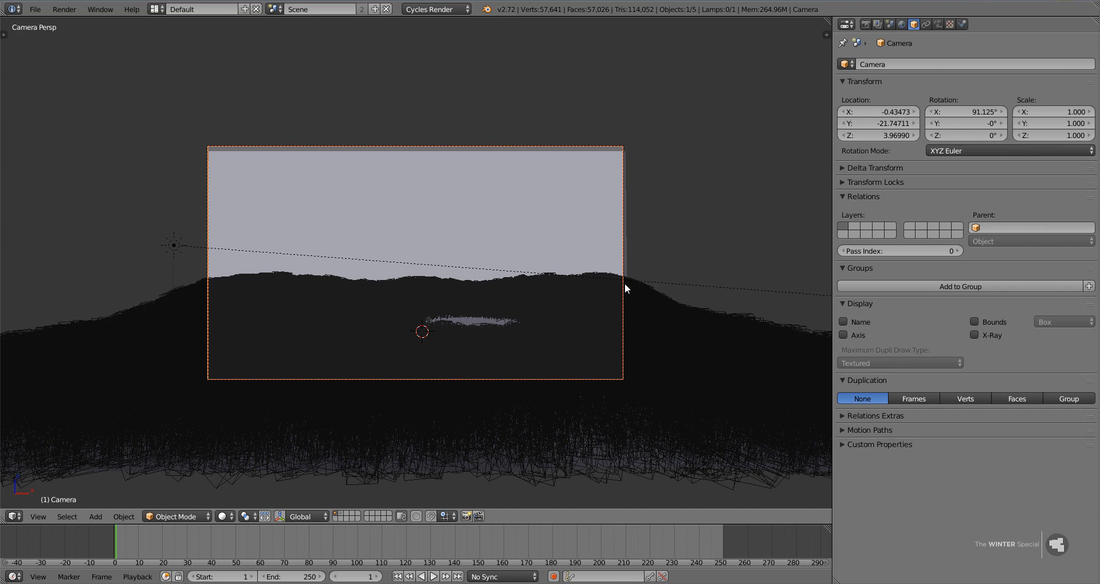
key(g)
key(z)
click(673, 260)
Tilt the camera down around its local X axis to an X rotation of about 89.16°.
key(r)
key(x)
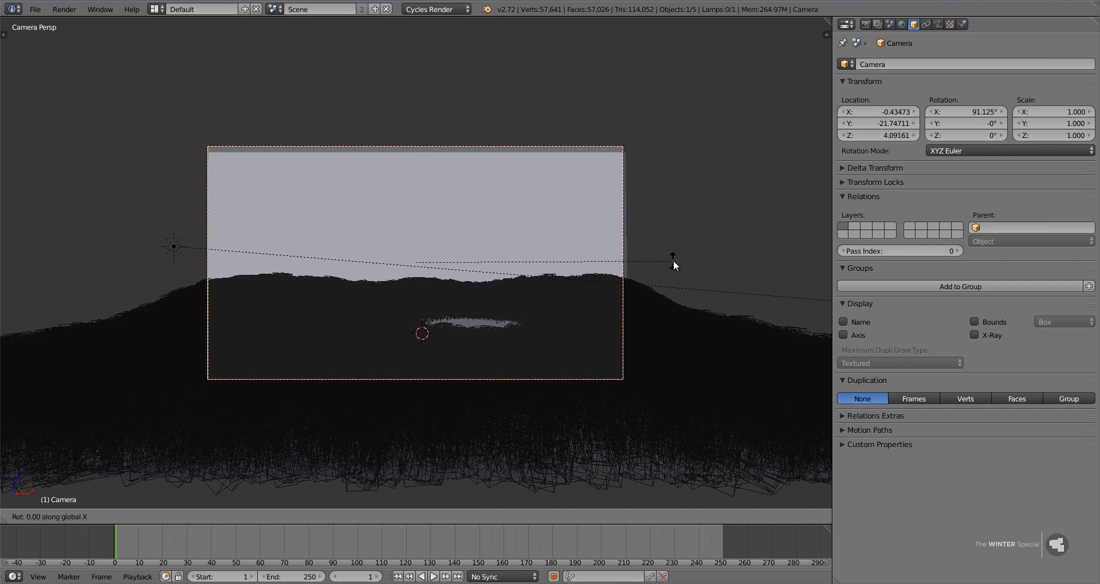
key(x)
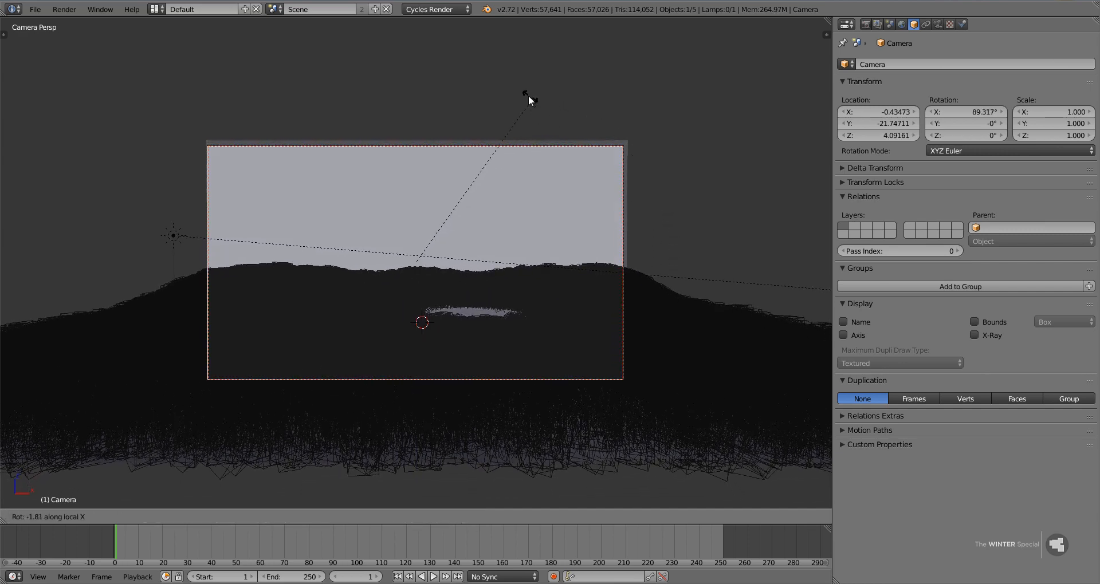
click(517, 93)
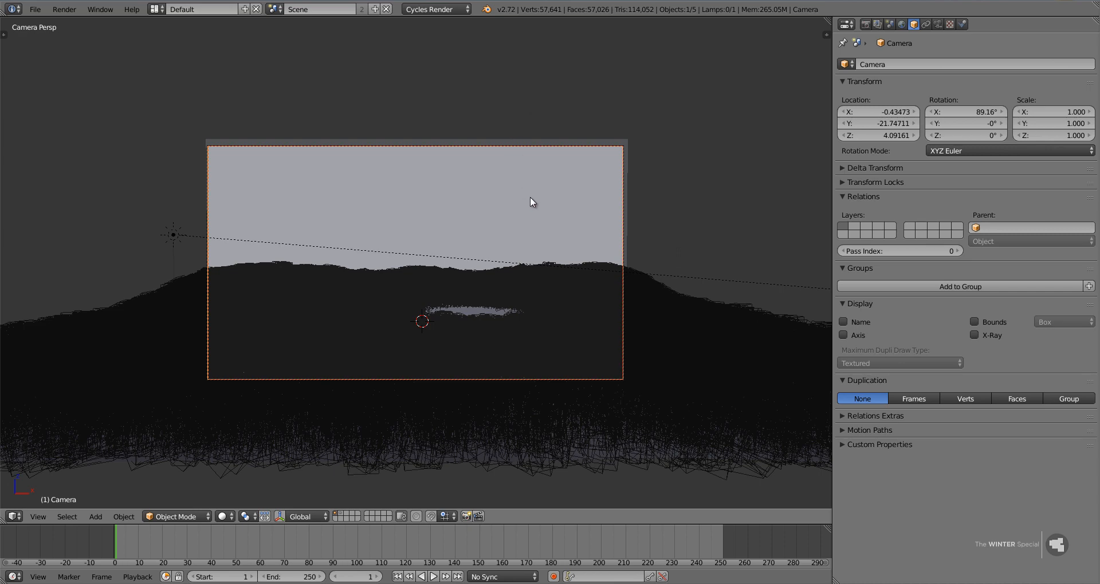
Pull the camera back slightly along its local Z axis to a Y location of about -21.96.
key(g)
key(z)
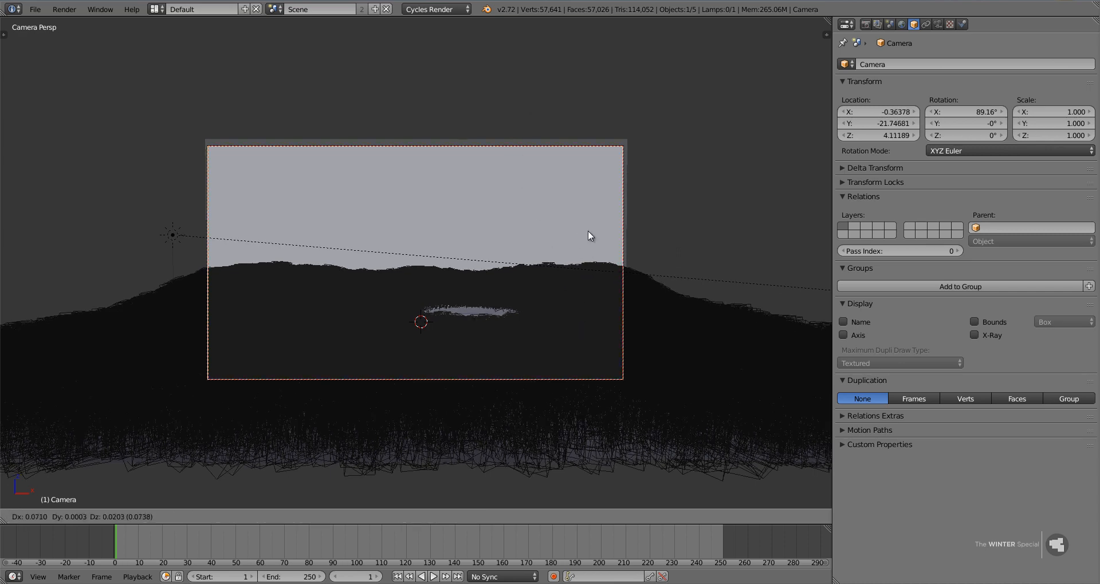
key(z)
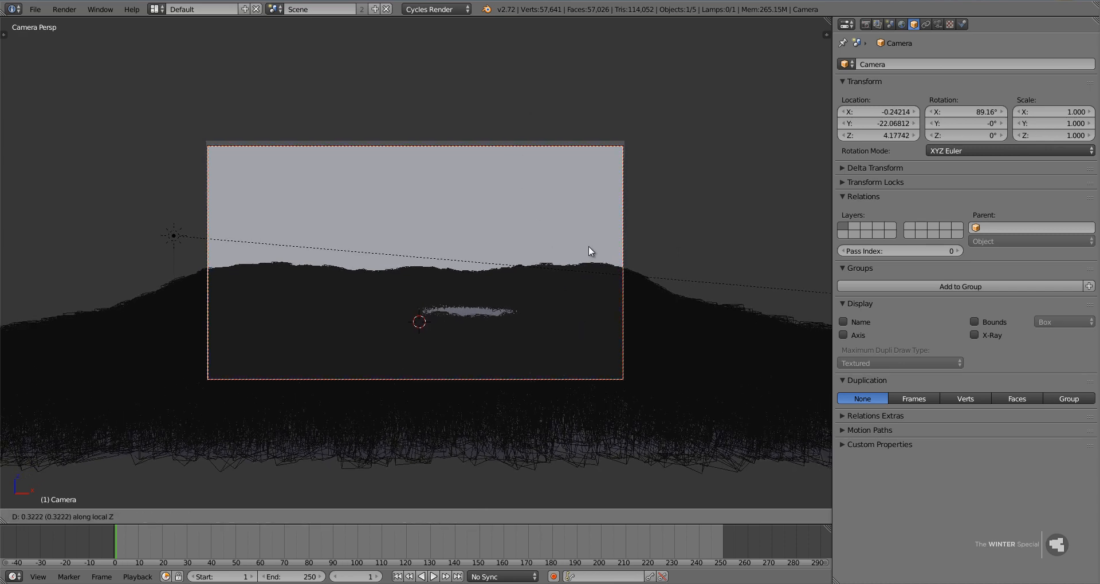
click(589, 243)
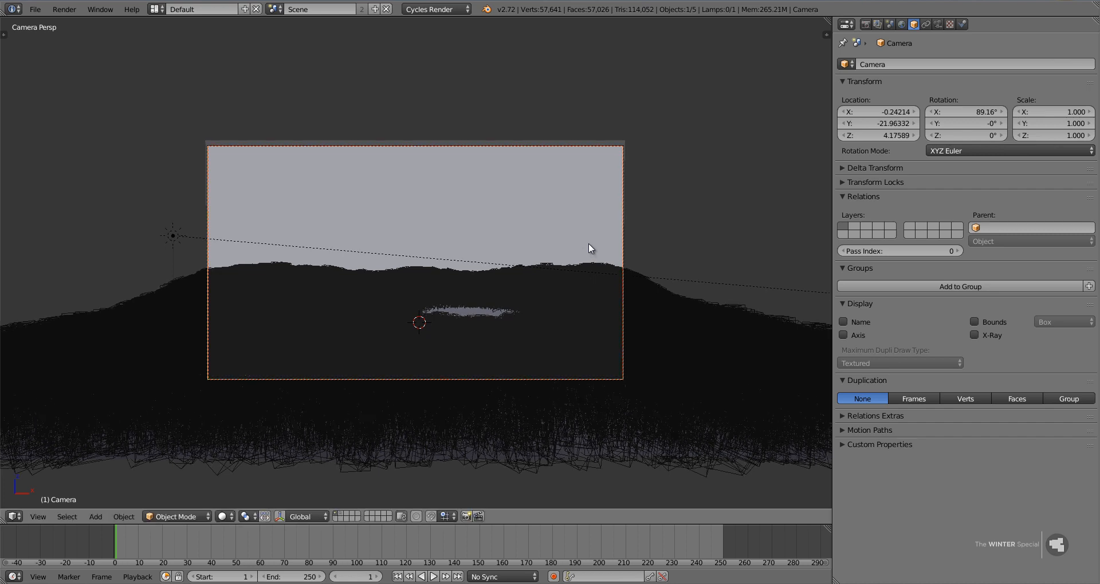
Give the lake plane a new material with a Glossy BSDF surface.
right_click(594, 225)
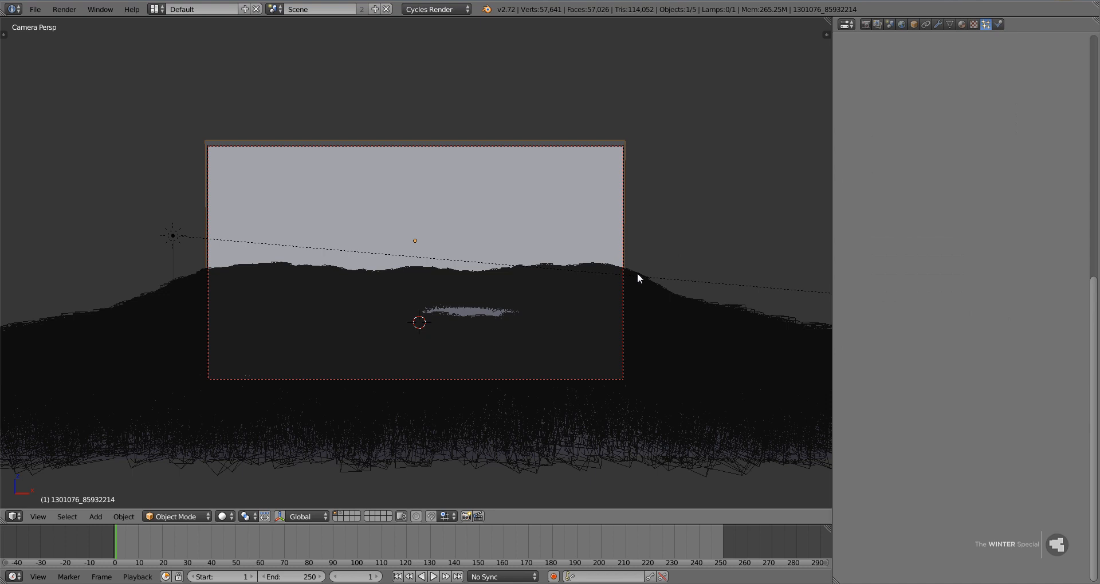
right_click(478, 309)
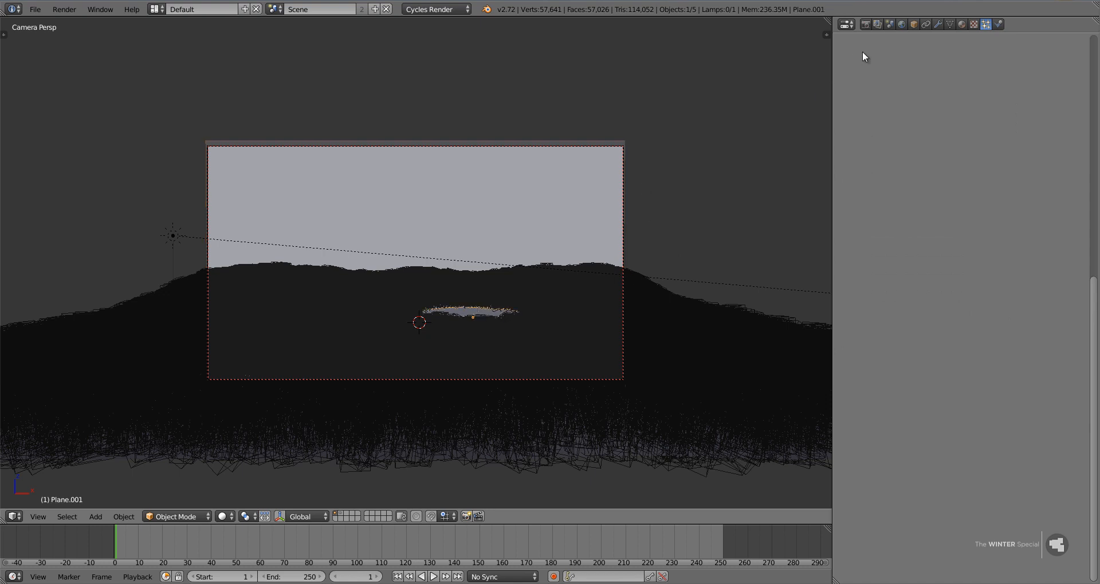
click(960, 26)
click(899, 102)
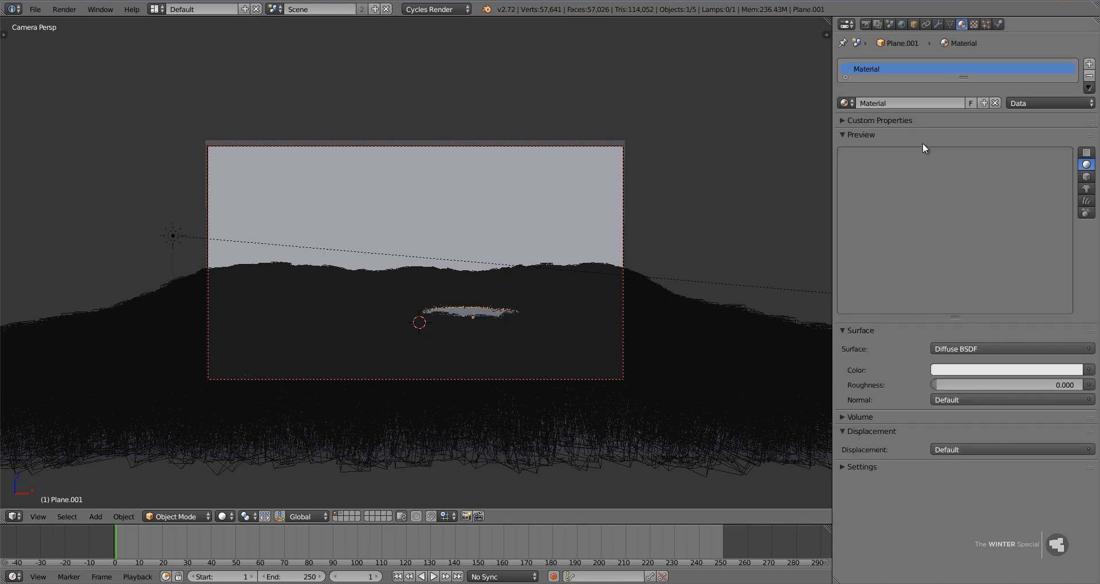
click(964, 349)
key(b)
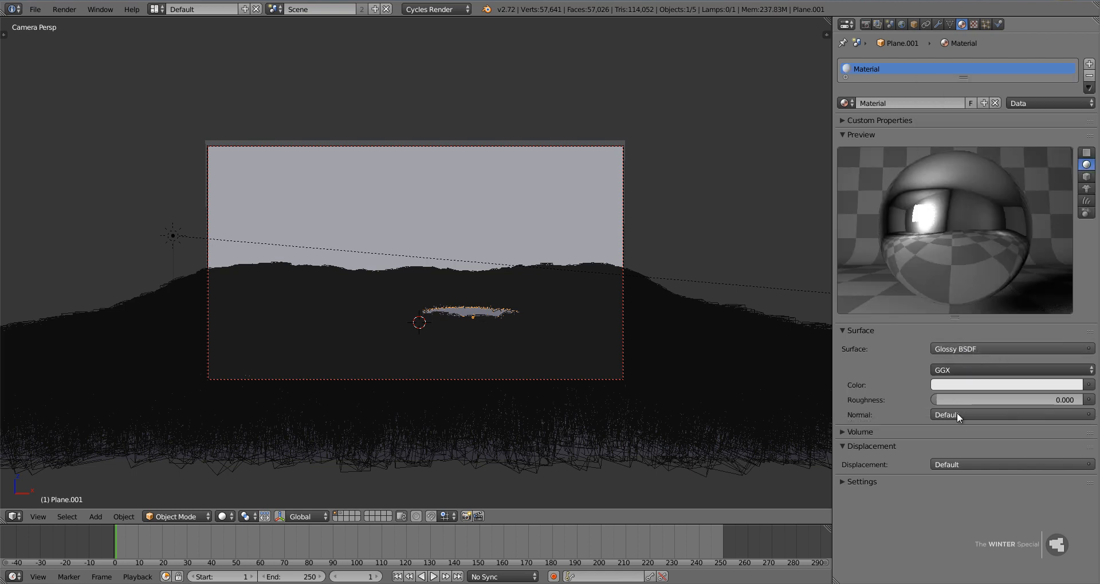
Set the lake material's roughness to 0.1 and tint its color a very faint blue.
click(991, 400)
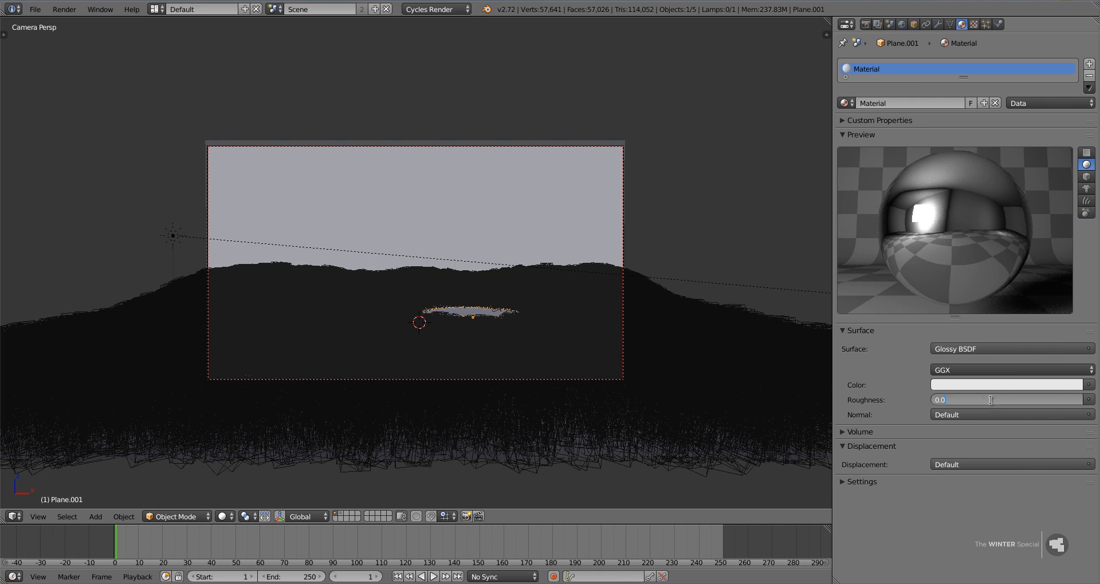
text(.1)
key(Return)
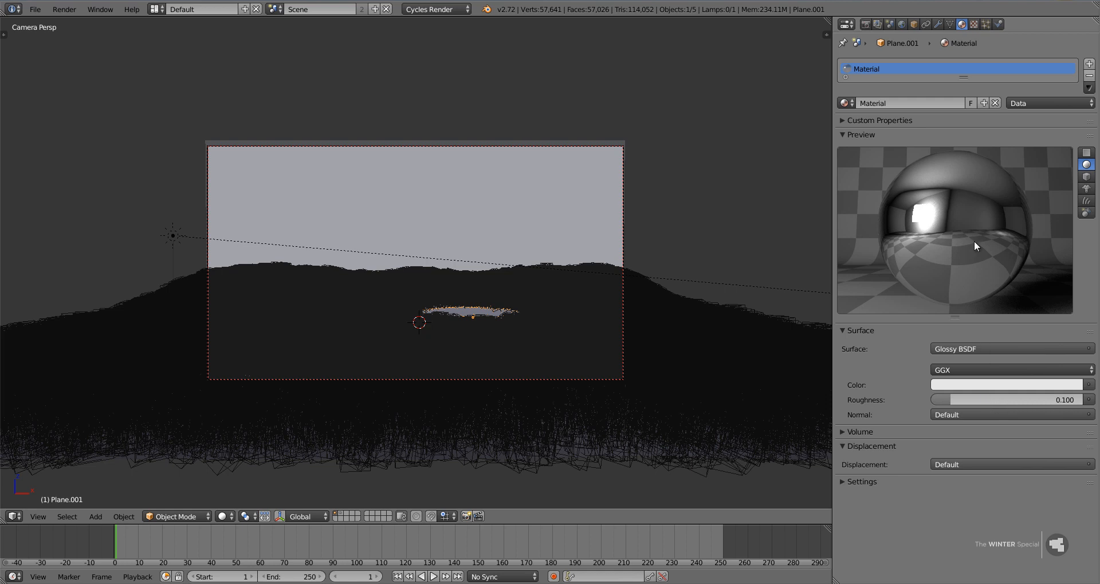
click(983, 385)
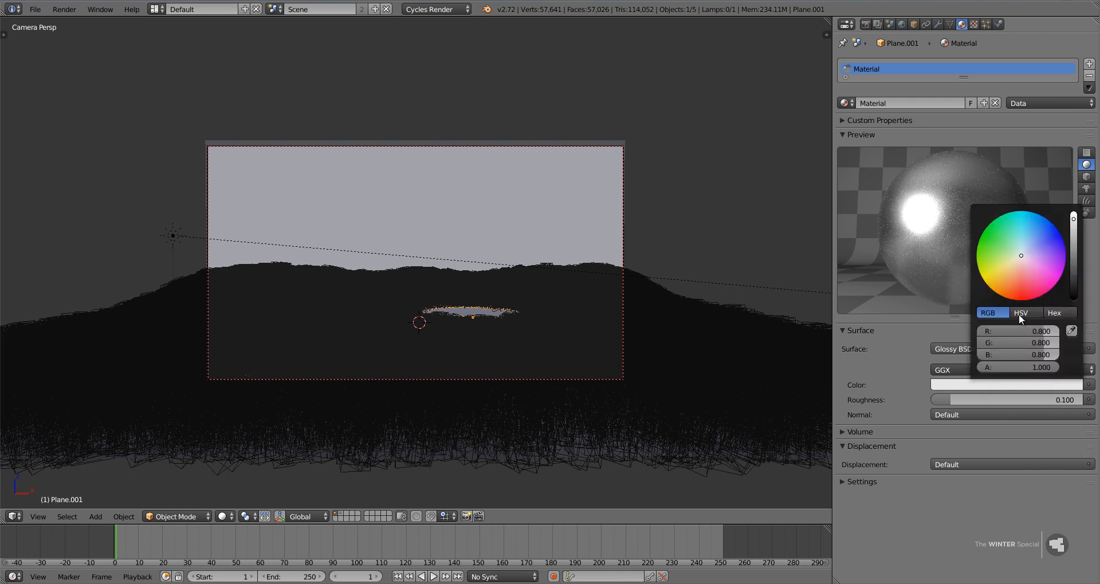
click(1023, 255)
click(1022, 252)
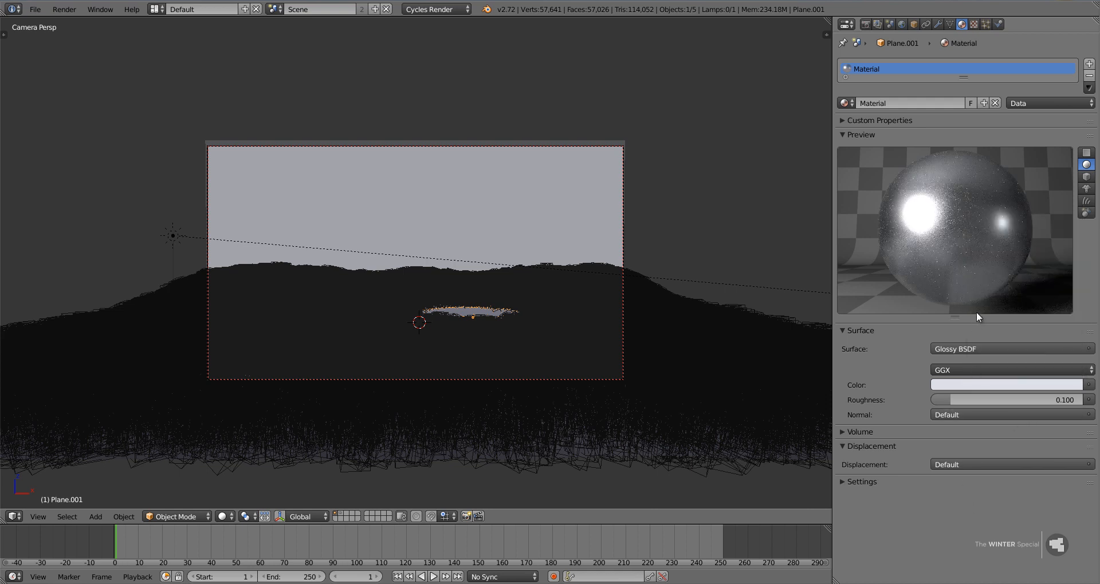
click(878, 134)
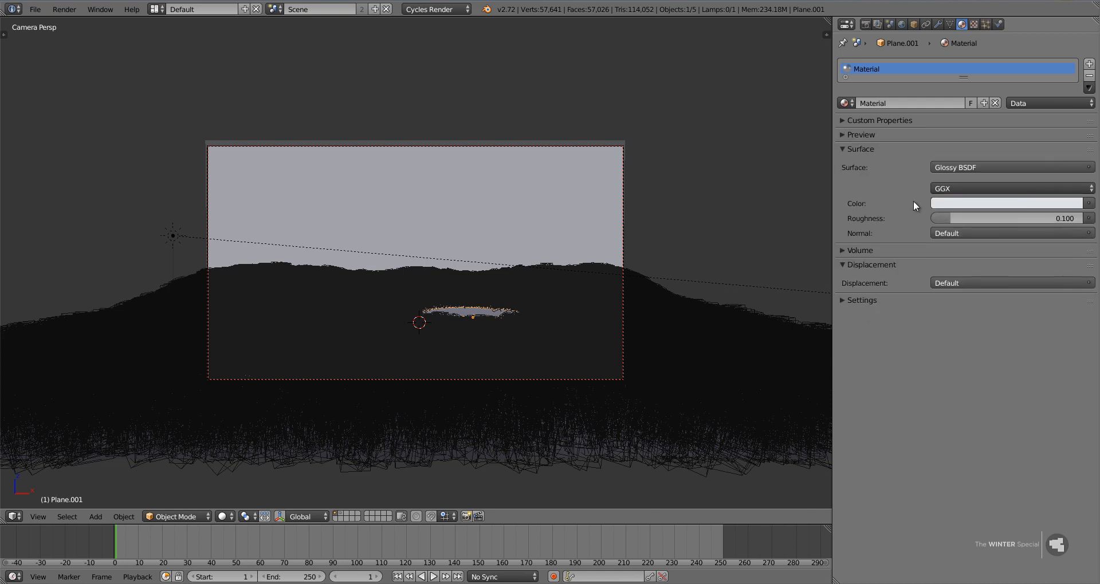
Select the camera, open the scene's render settings and save over Winter Special Tutorial.blend.
click(510, 146)
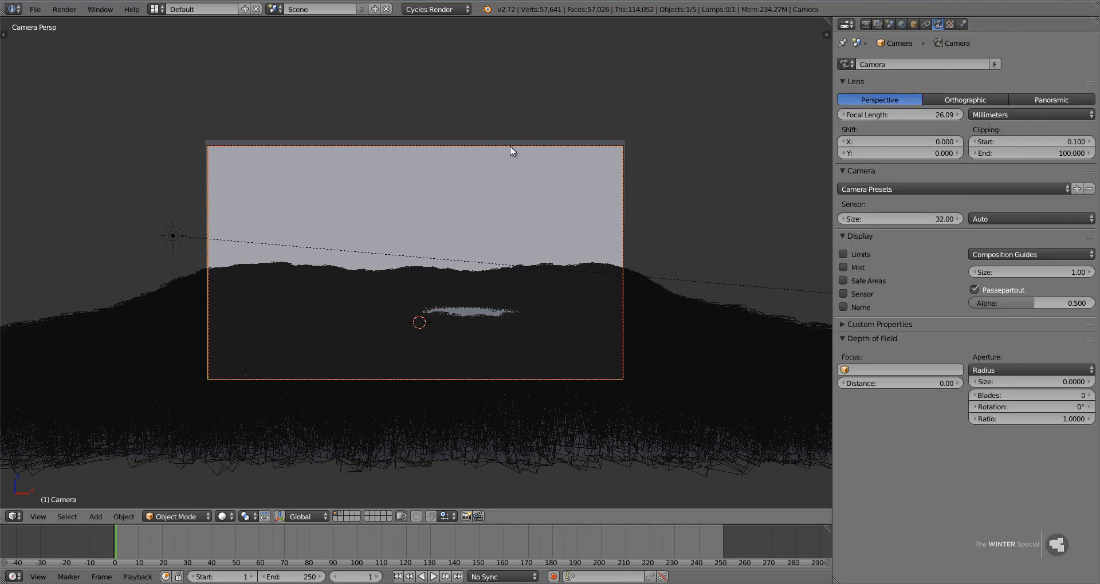
click(864, 24)
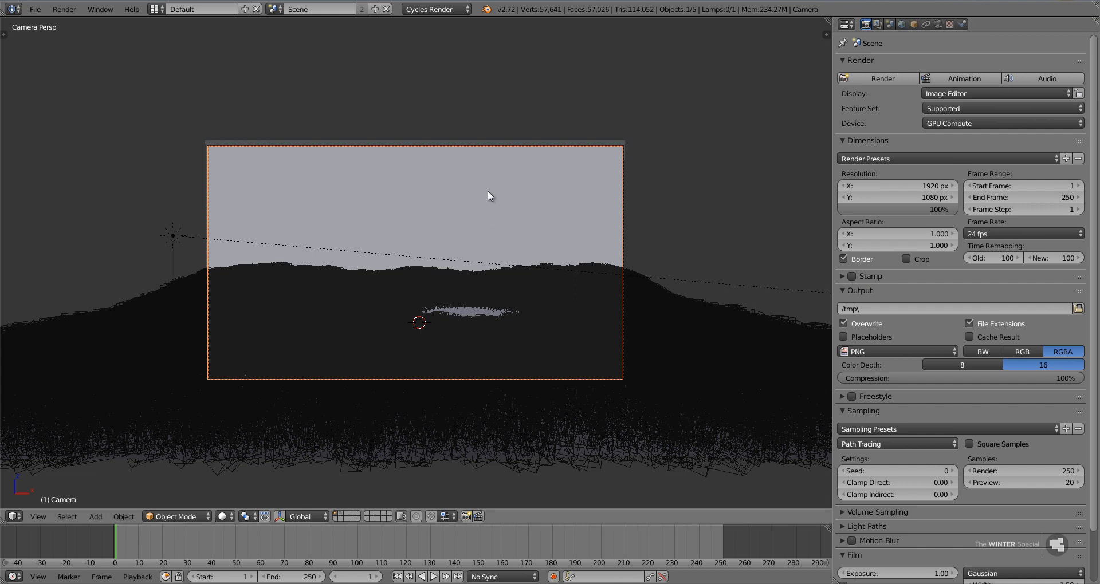
key(ctrl+s)
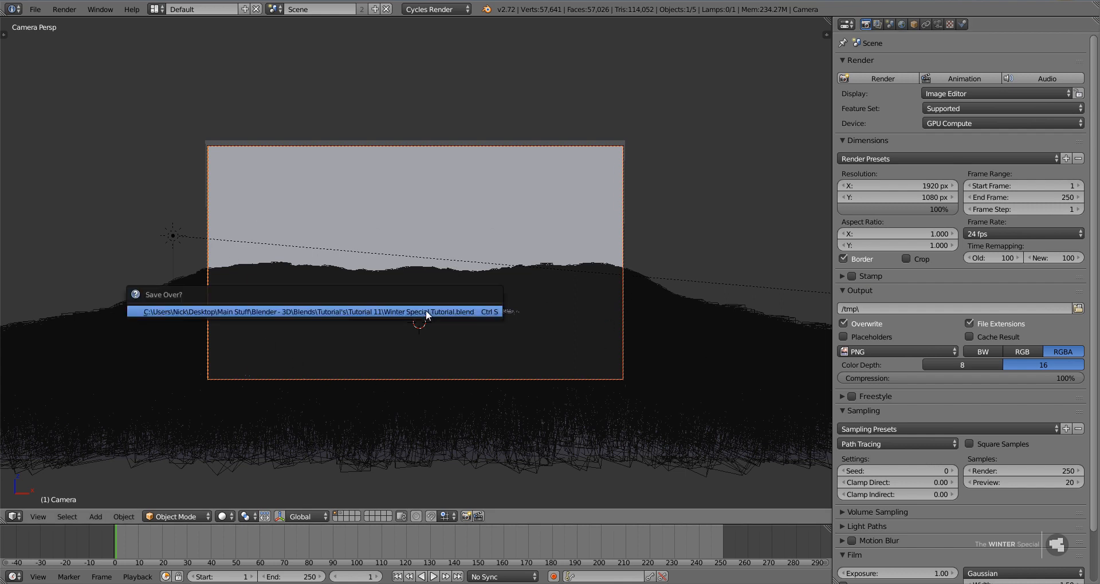
click(423, 312)
key(ctrl+s)
click(424, 341)
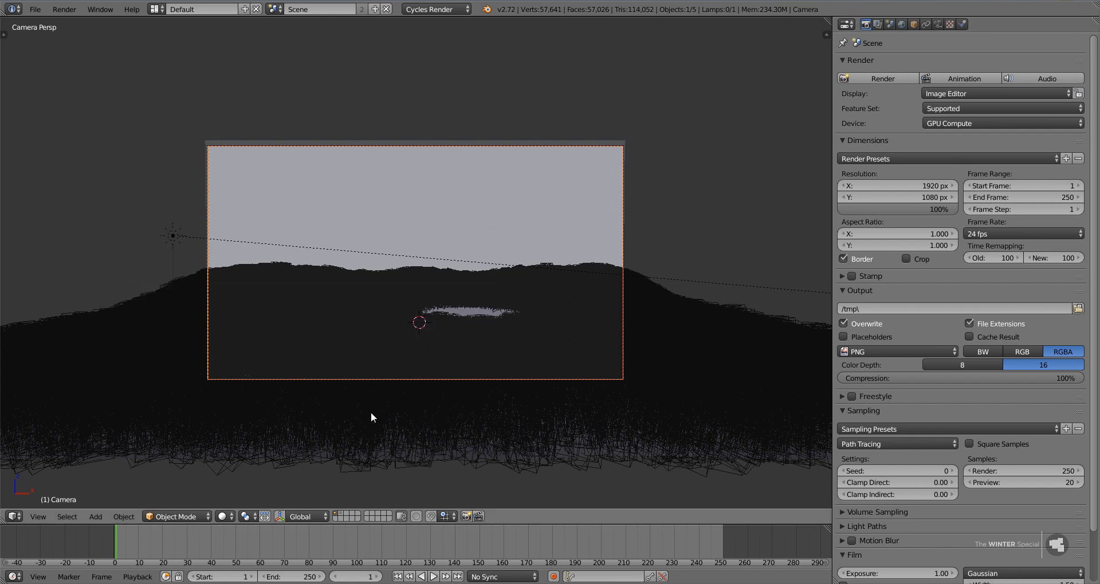
Try to preview the camera view in rendered viewport shading.
click(222, 517)
key(shift+z)
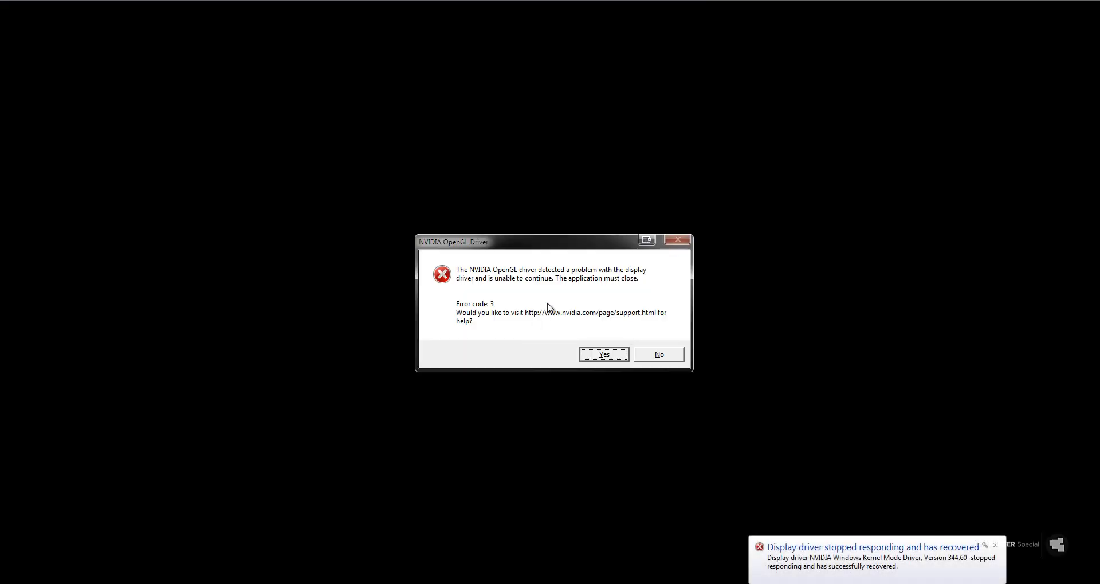
Decline the graphics driver error's help offer, restart Blender and reopen Winter Special Tutorial.blend.
click(674, 354)
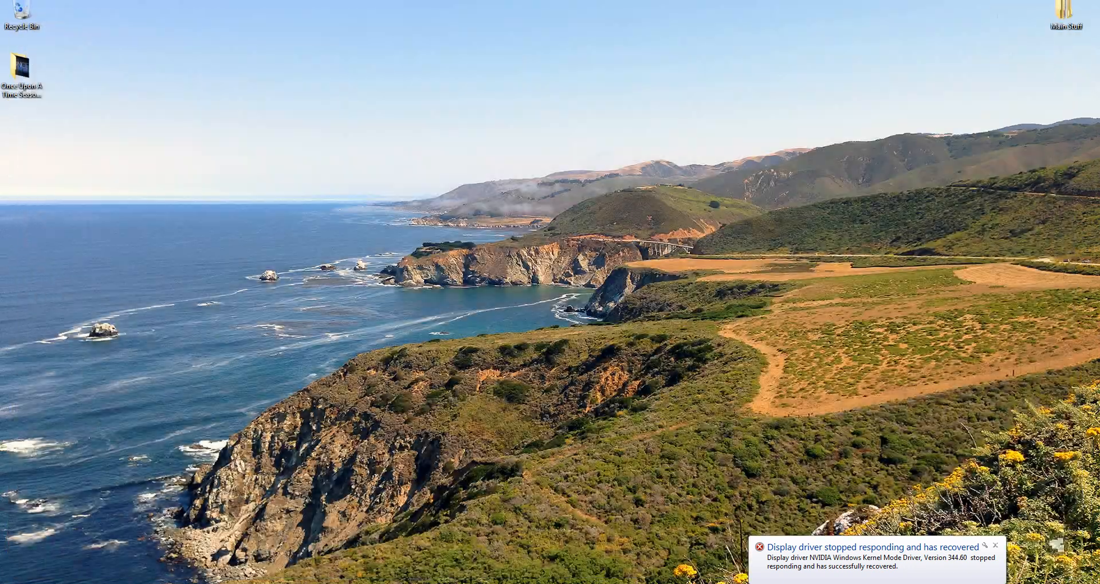
click(226, 583)
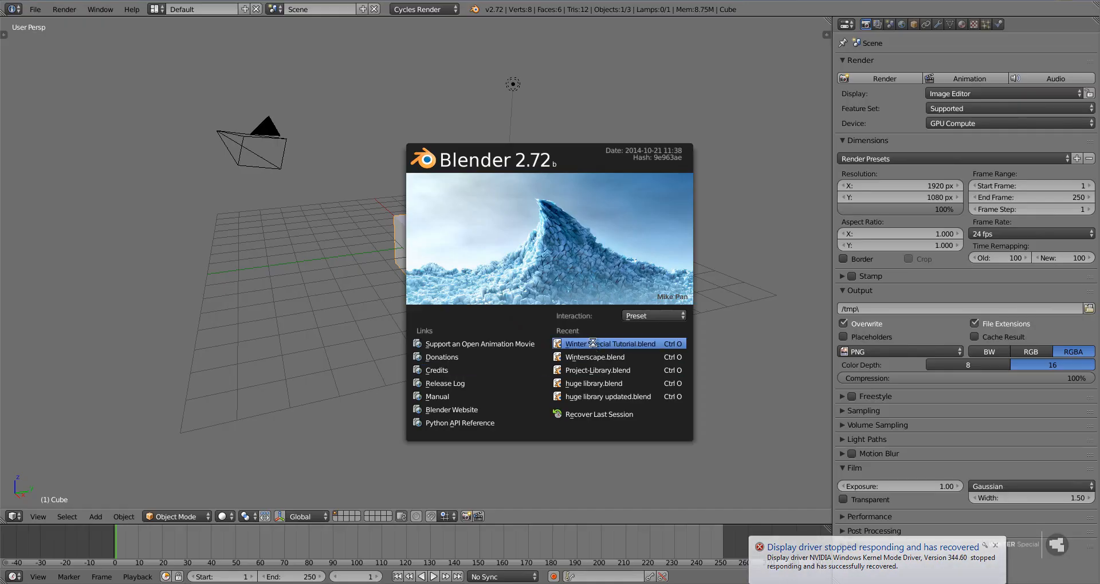
click(579, 343)
Preview a smaller camera frame in rendered viewport shading, then return to solid shading.
scroll(592, 341, down, 2)
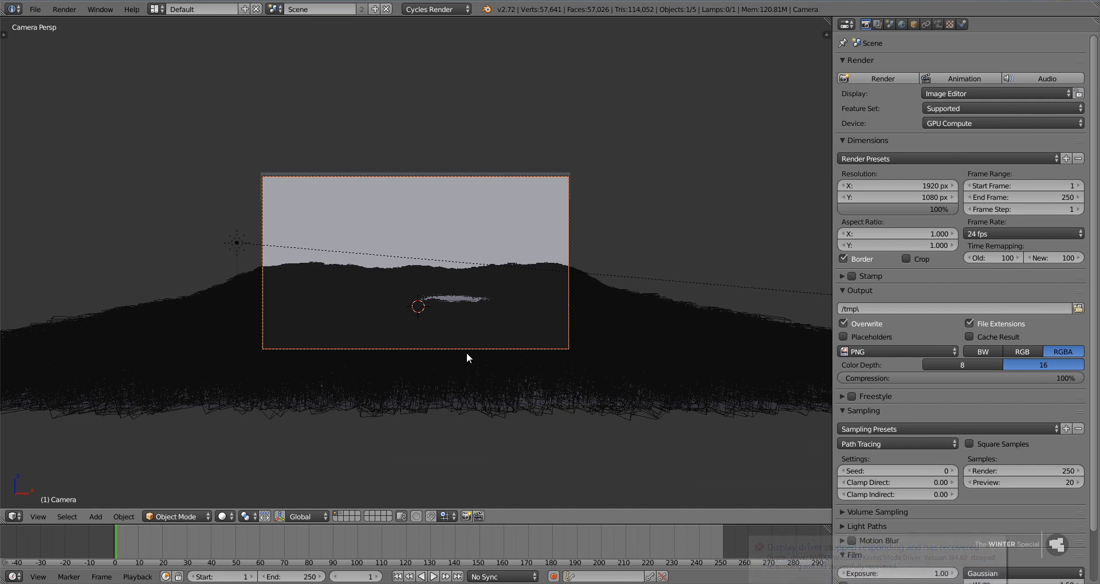
scroll(466, 352, up, 2)
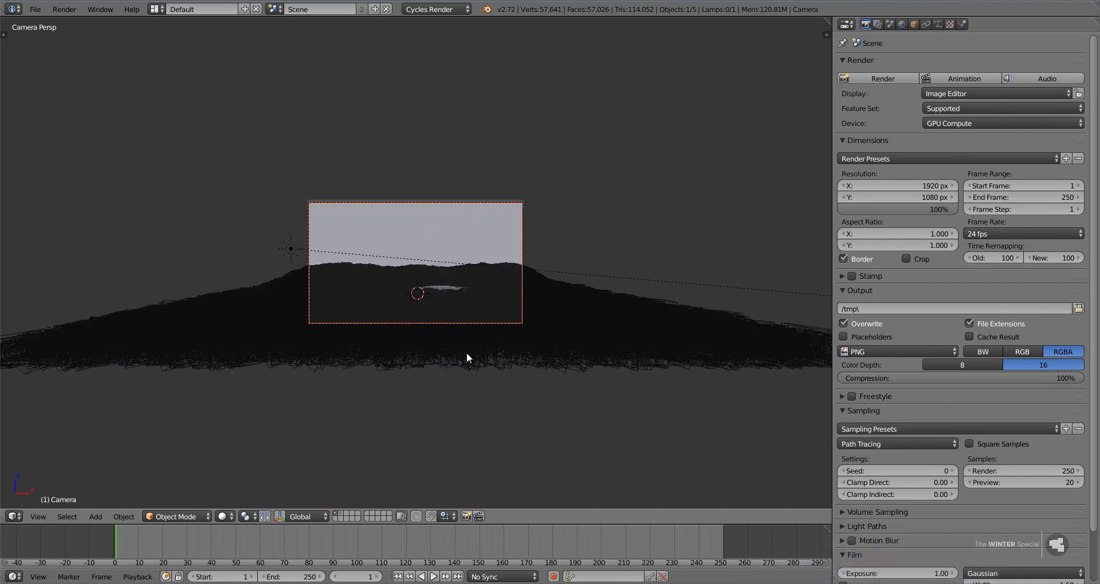
click(232, 514)
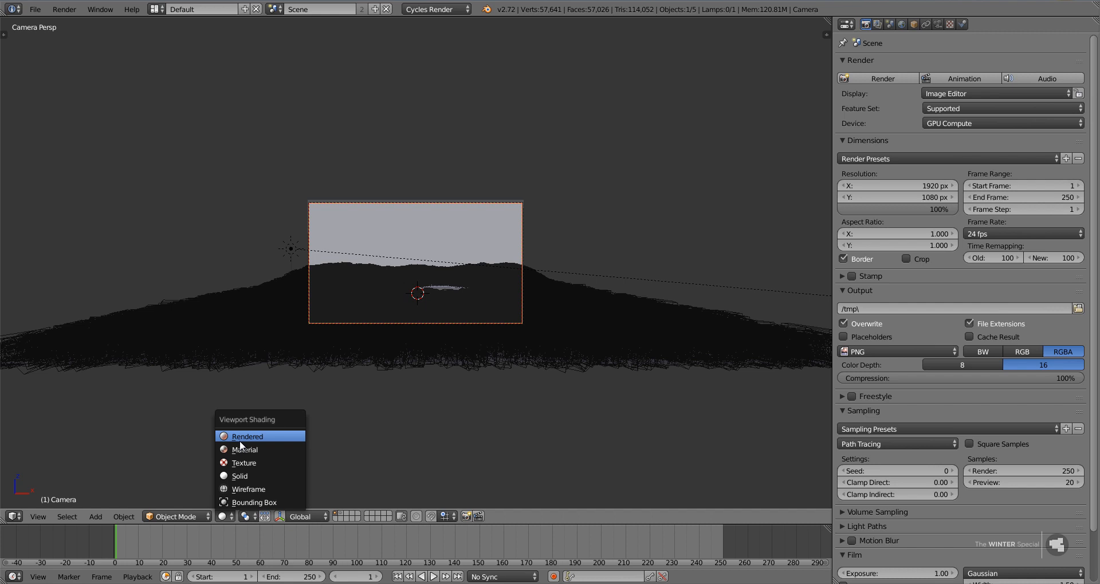
click(242, 438)
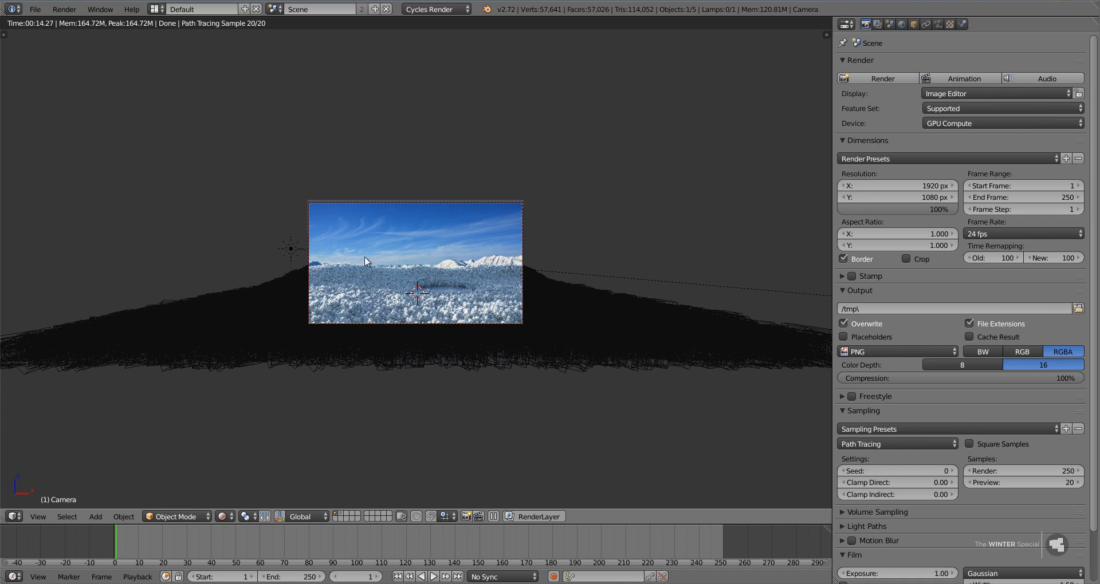
key(shift+z)
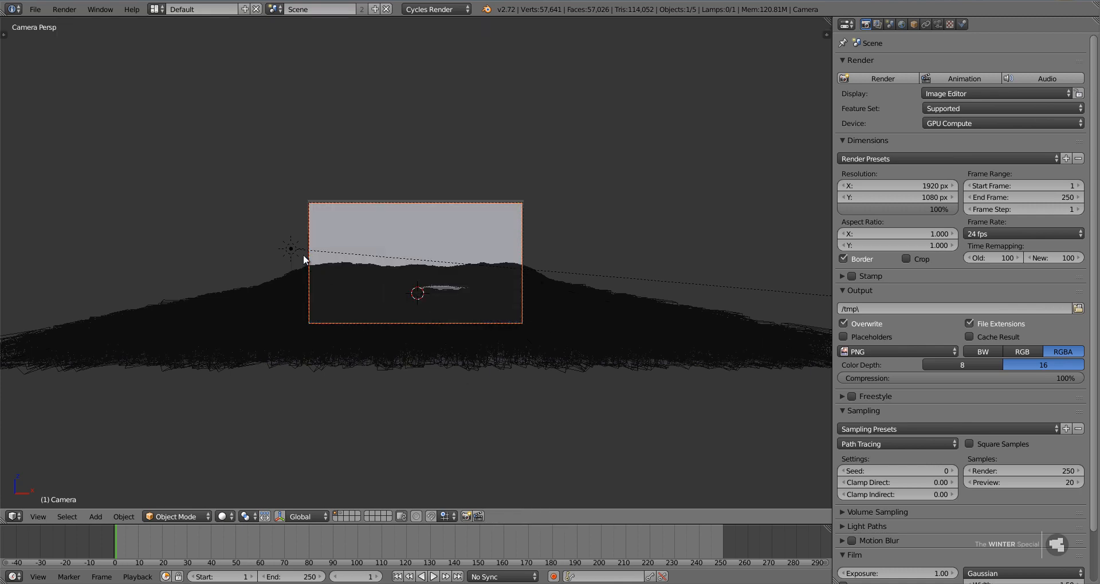
Select the sun lamp and rotate it slightly in the right side view to adjust its light angle.
right_click(298, 249)
key(KP_3)
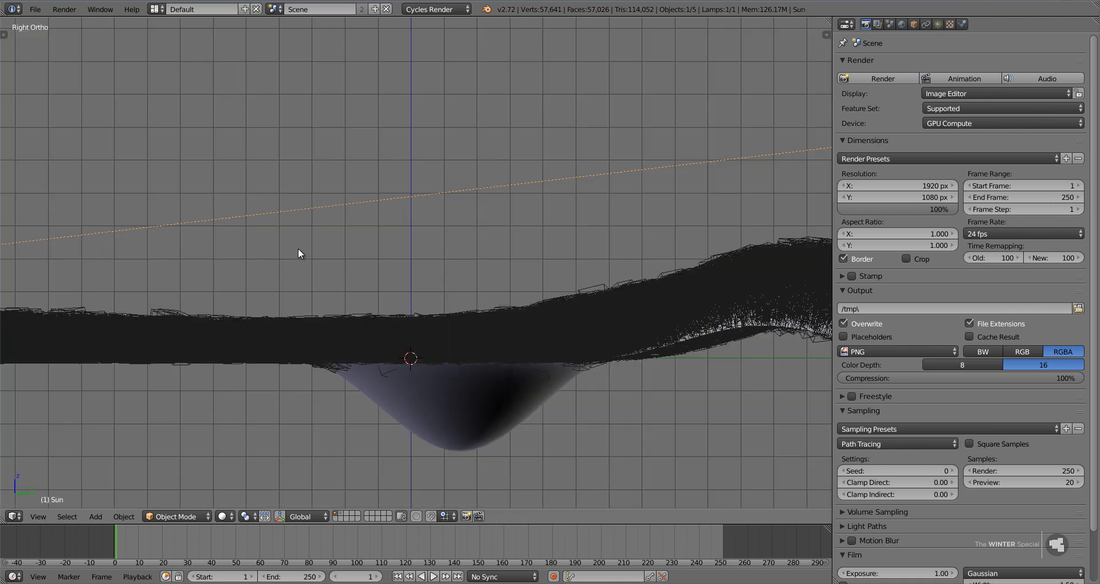
scroll(252, 252, down, 6)
key(r)
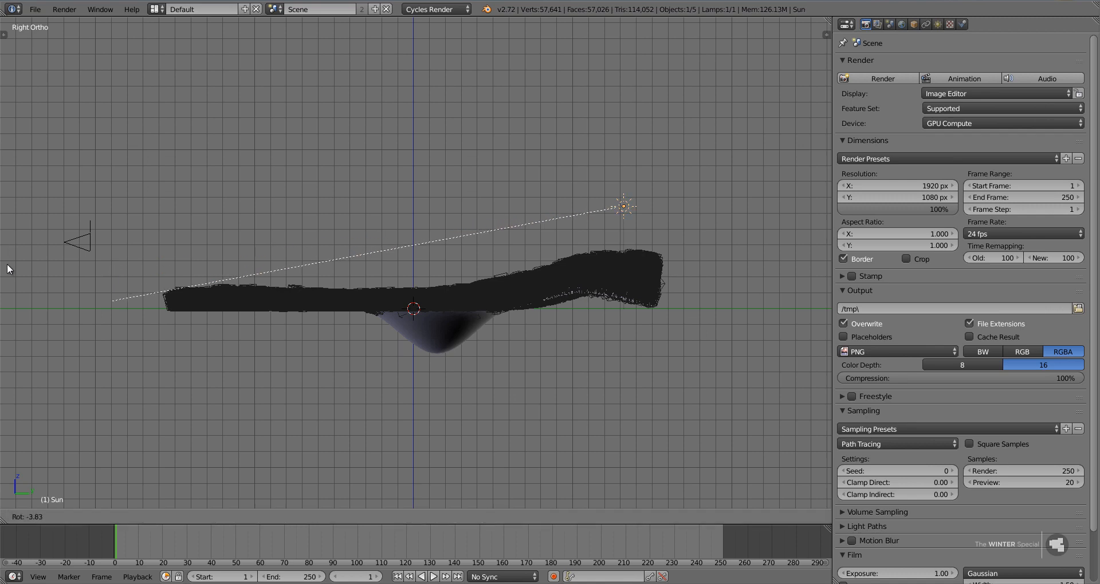
click(78, 309)
In the top view, rotate the sun lamp about 8.5°, move it slightly towards the ground's back corner and fine-tune its angle.
key(KP_7)
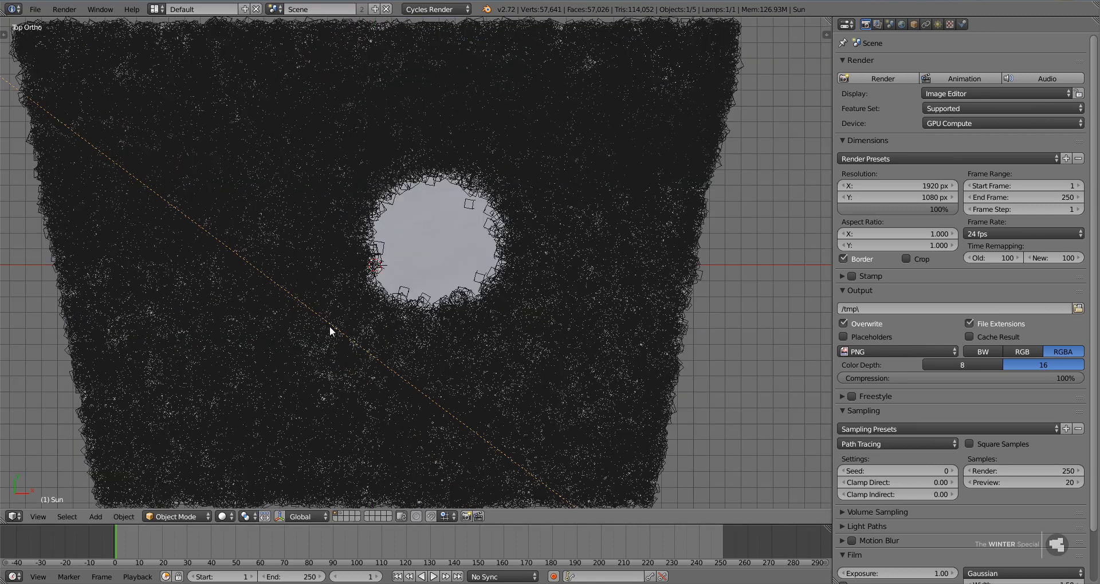
scroll(475, 356, down, 4)
key(r)
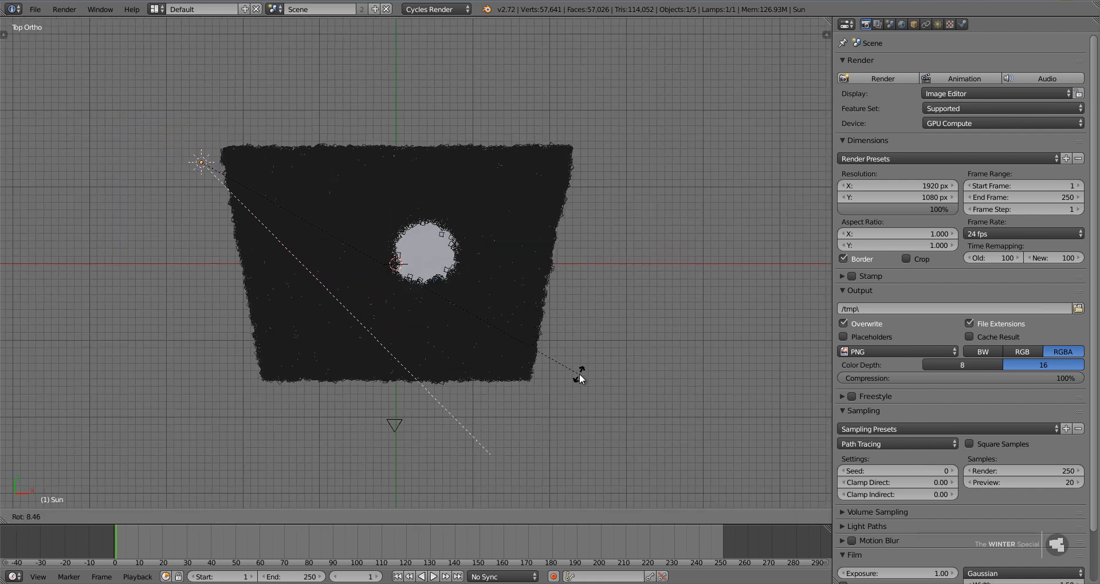
click(578, 376)
key(g)
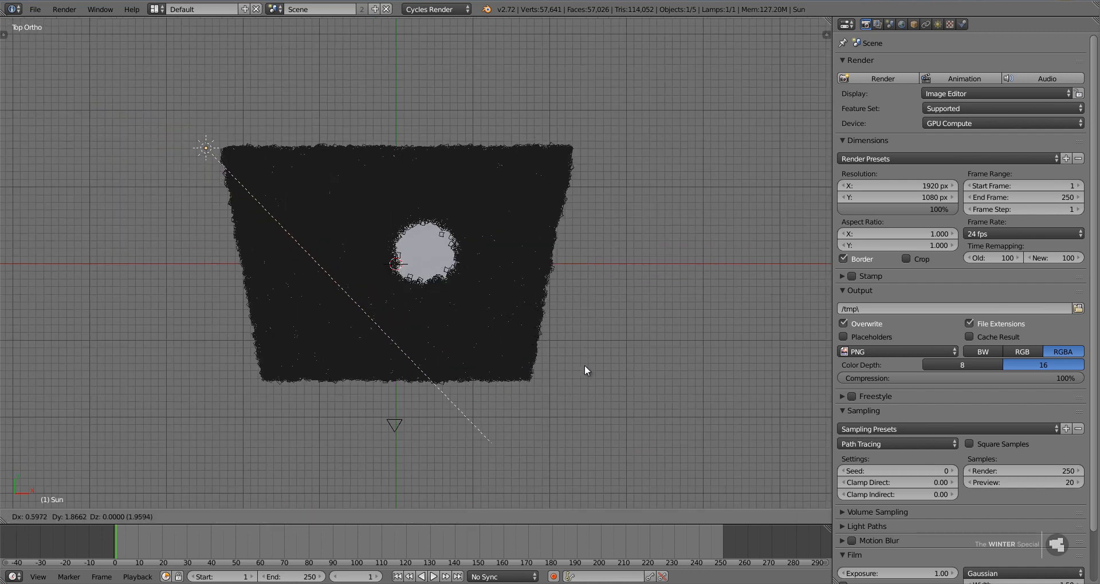
click(585, 366)
key(r)
click(603, 359)
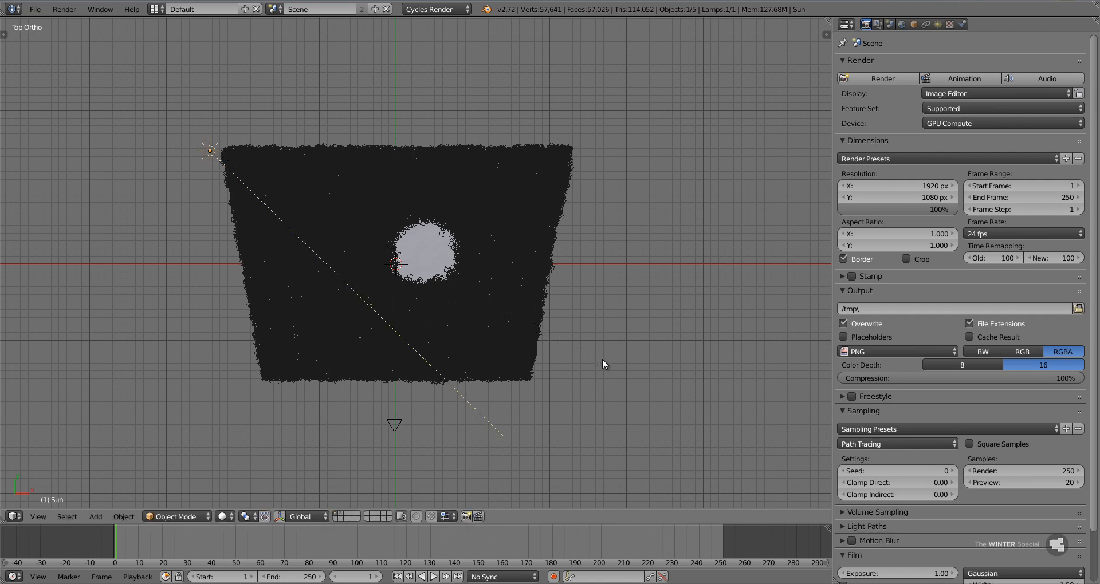
Apply the HDTV 1080p render preset and set the render samples to 150.
click(905, 159)
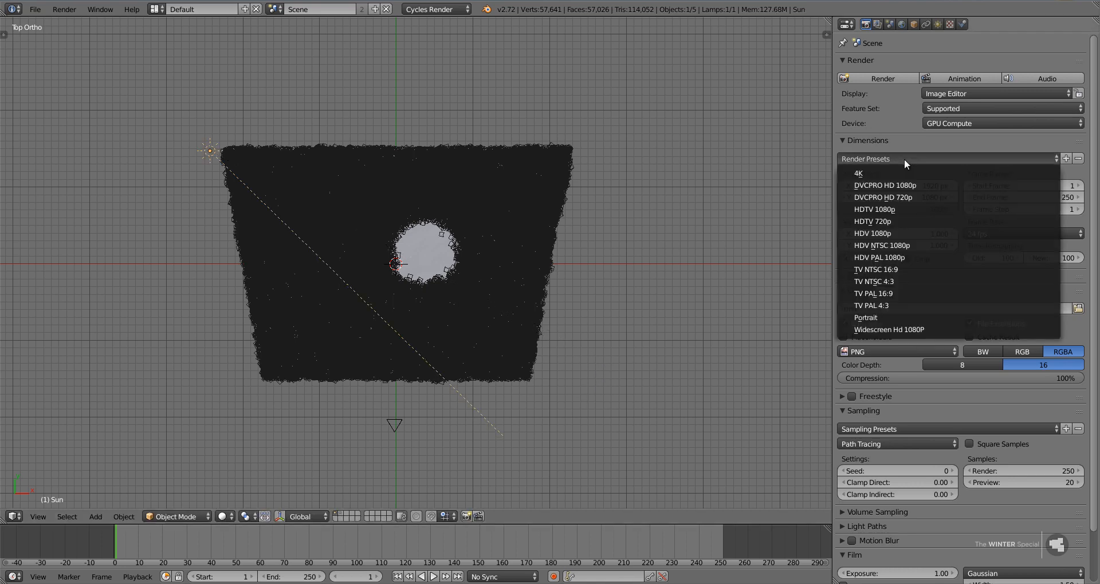
click(902, 209)
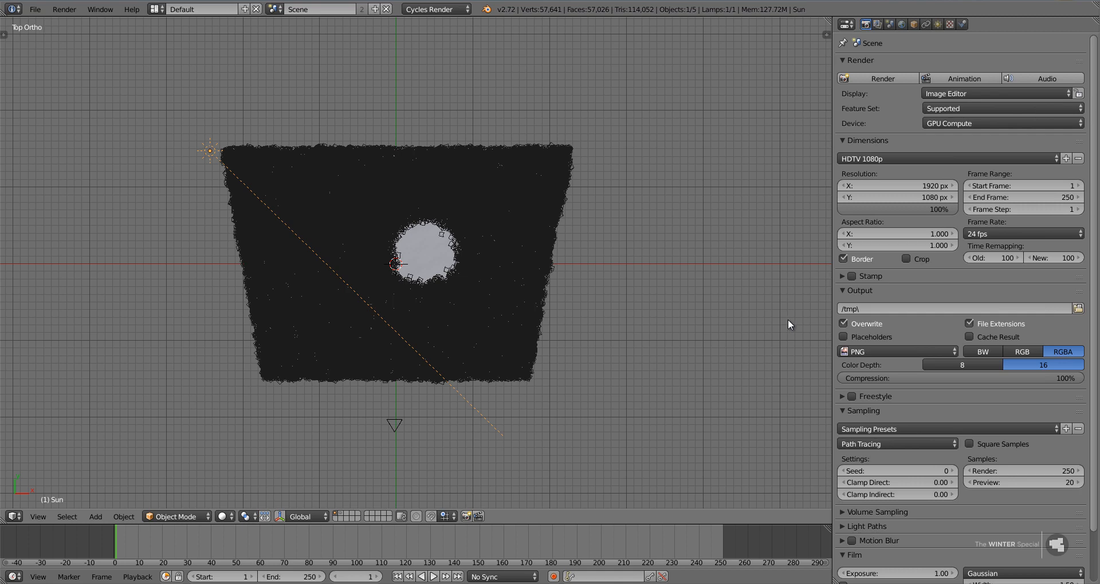
click(1032, 470)
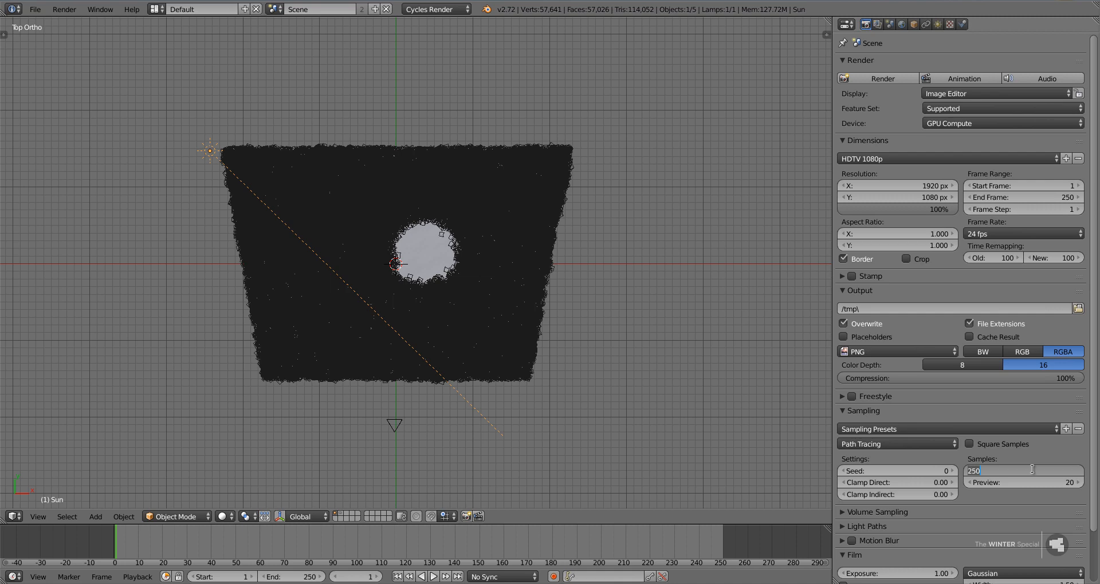
text(150)
key(Return)
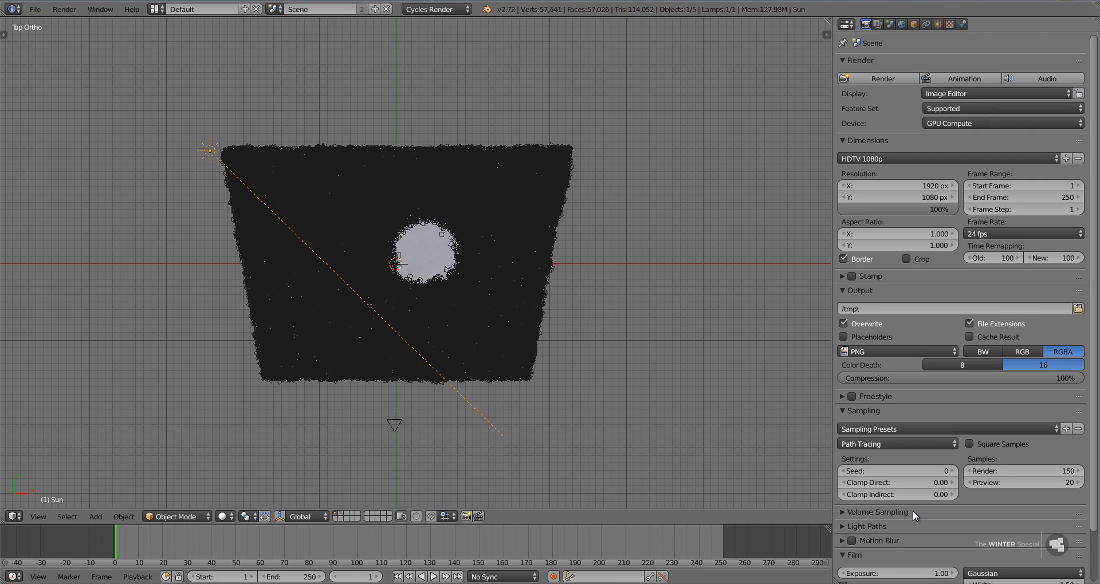
Apply the Full Global Illumination integrator preset to the light paths and check the performance settings.
click(881, 528)
scroll(881, 528, down, 5)
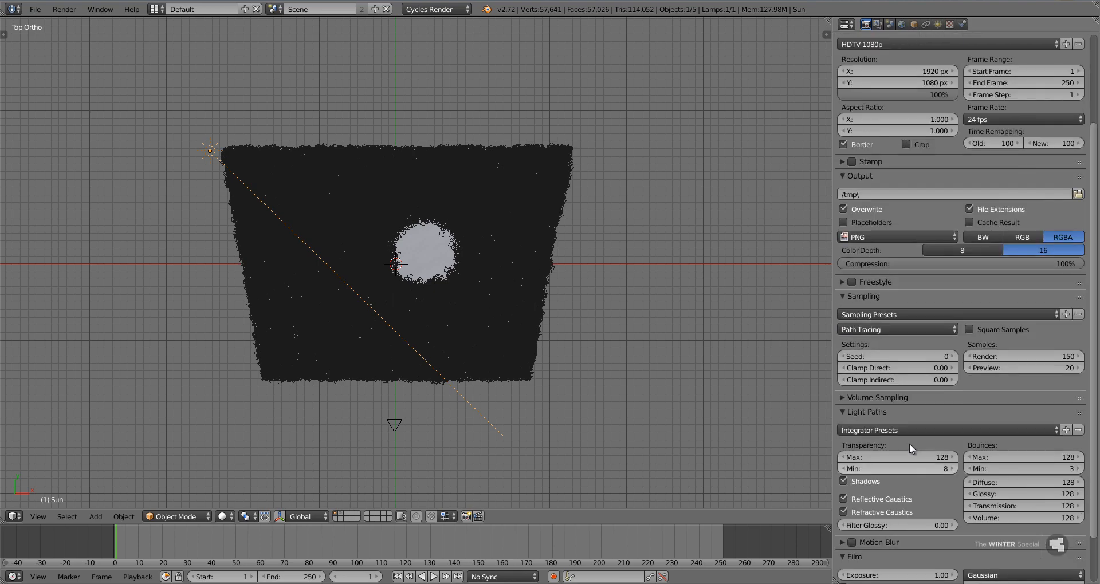
click(904, 430)
click(901, 454)
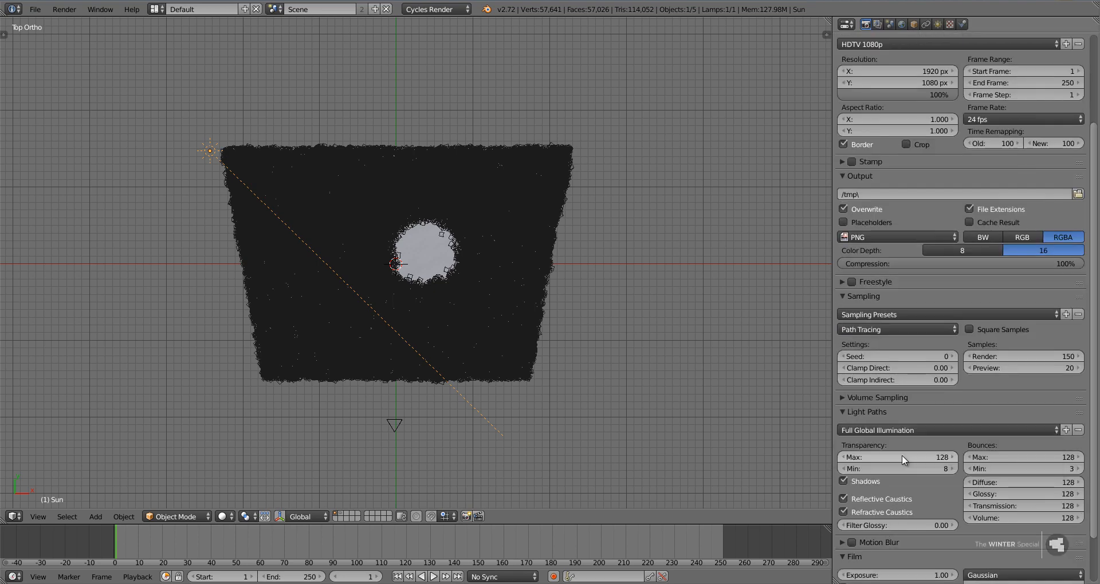
click(891, 411)
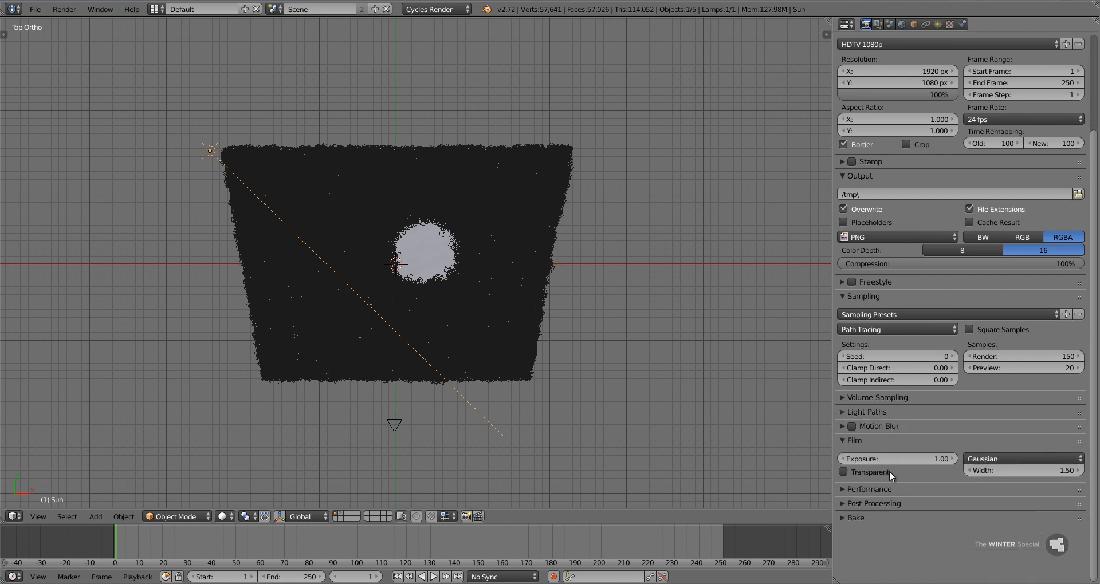
click(884, 488)
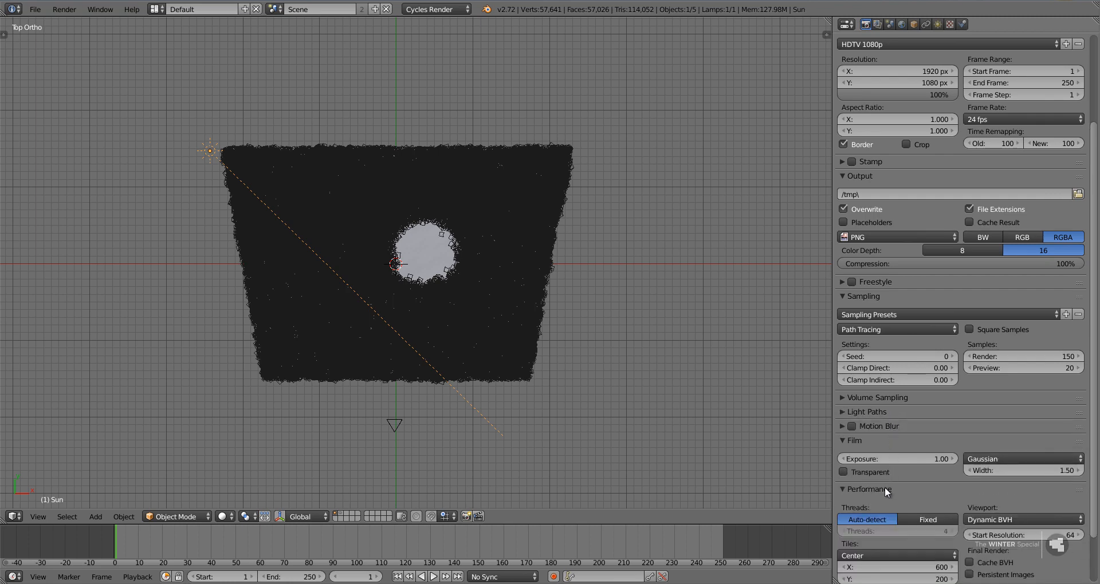
click(885, 488)
scroll(884, 486, up, 5)
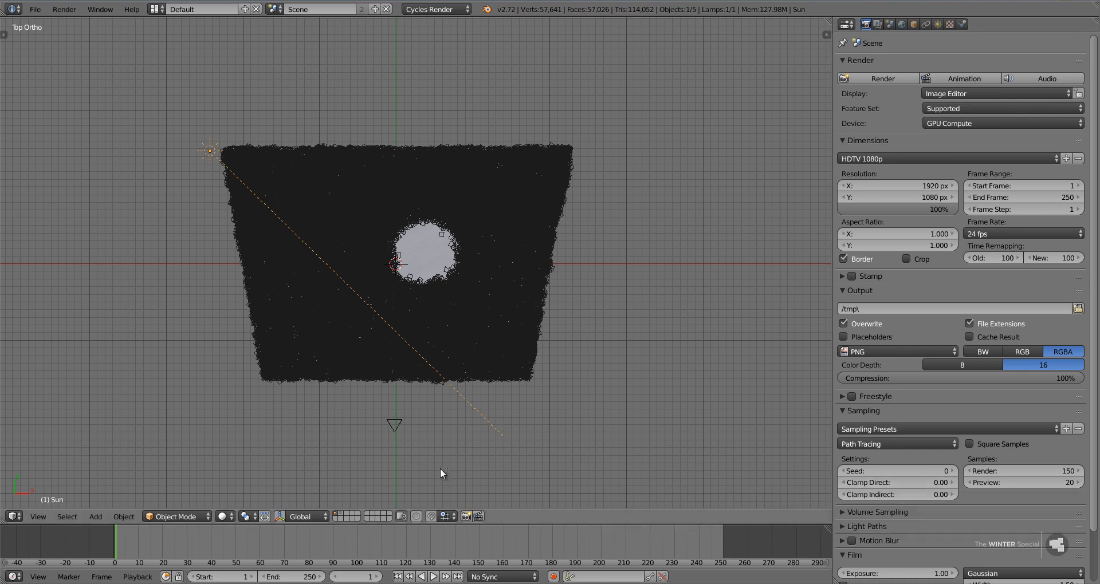
Preview the camera view in rendered viewport shading, save the file over the existing one and return to solid shading.
key(KP_0)
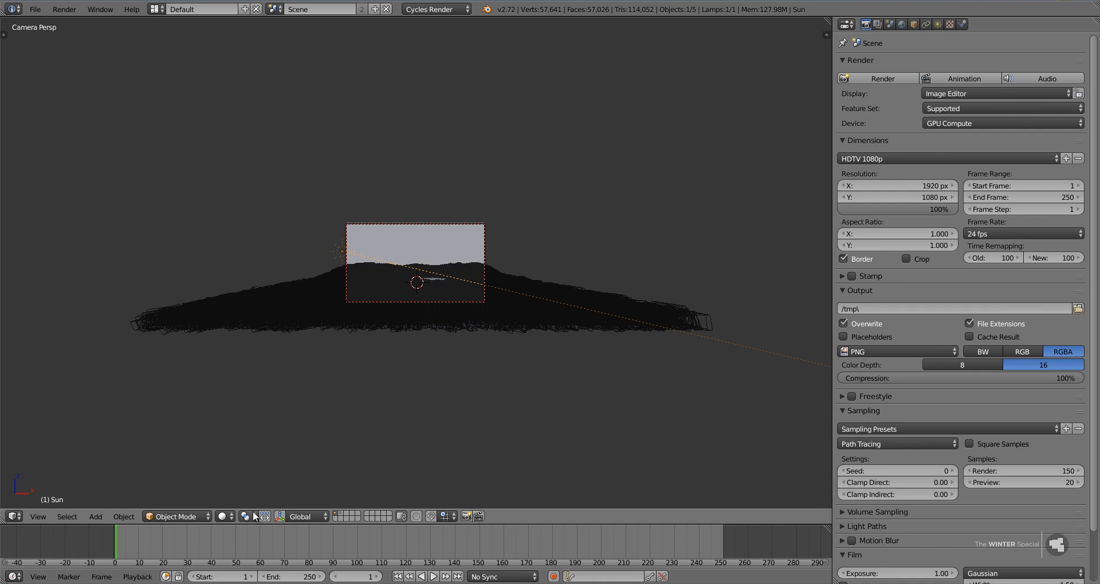
click(225, 516)
click(259, 436)
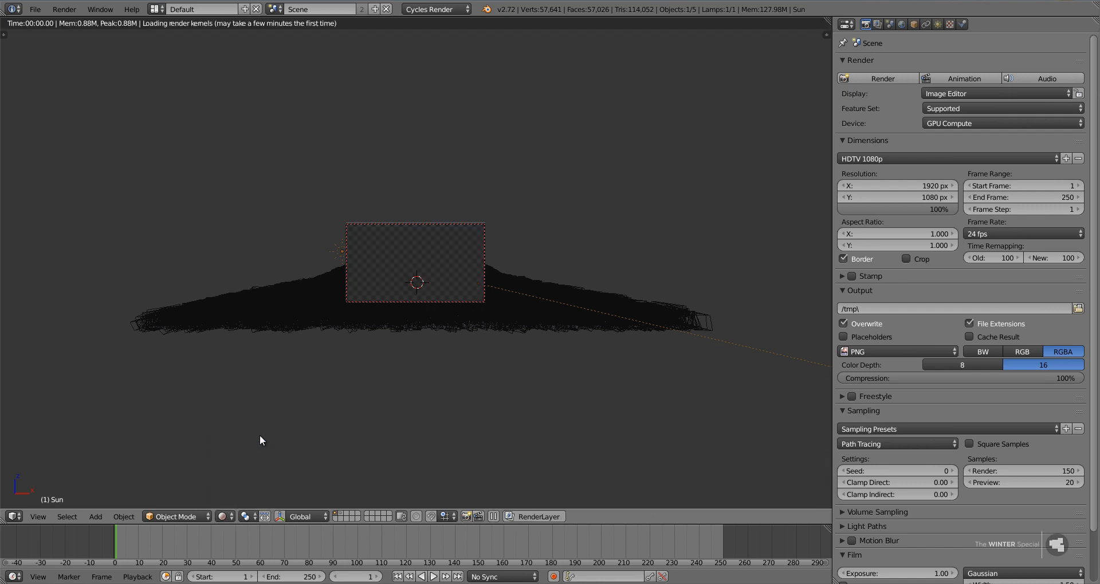
key(ctrl+s)
click(368, 281)
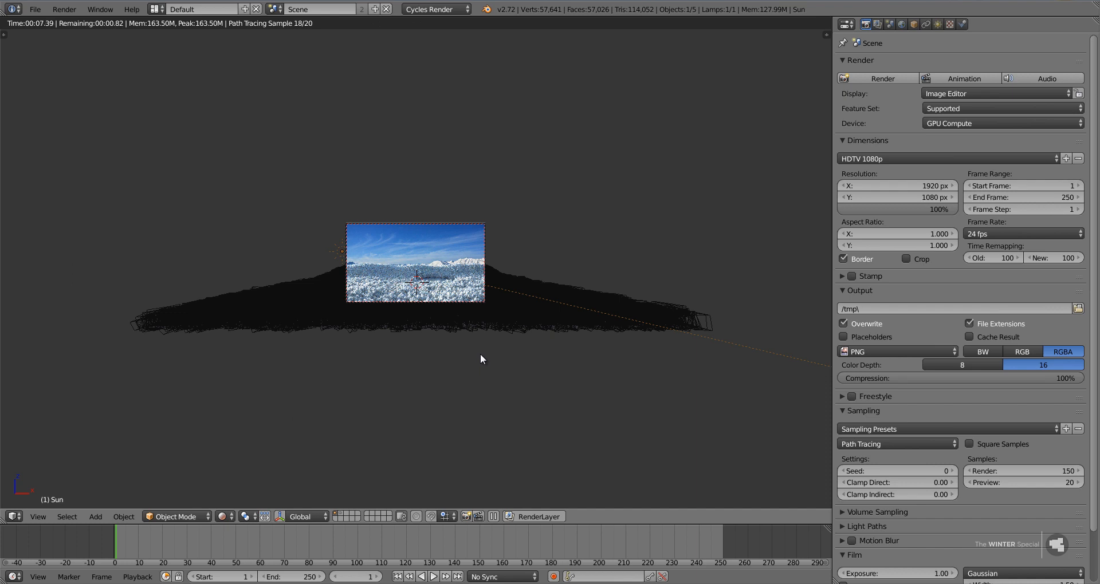
key(shift+z)
Raise the background sky image about 1.35 units along Z, using textured shading to judge the mountains' position.
scroll(480, 359, up, 5)
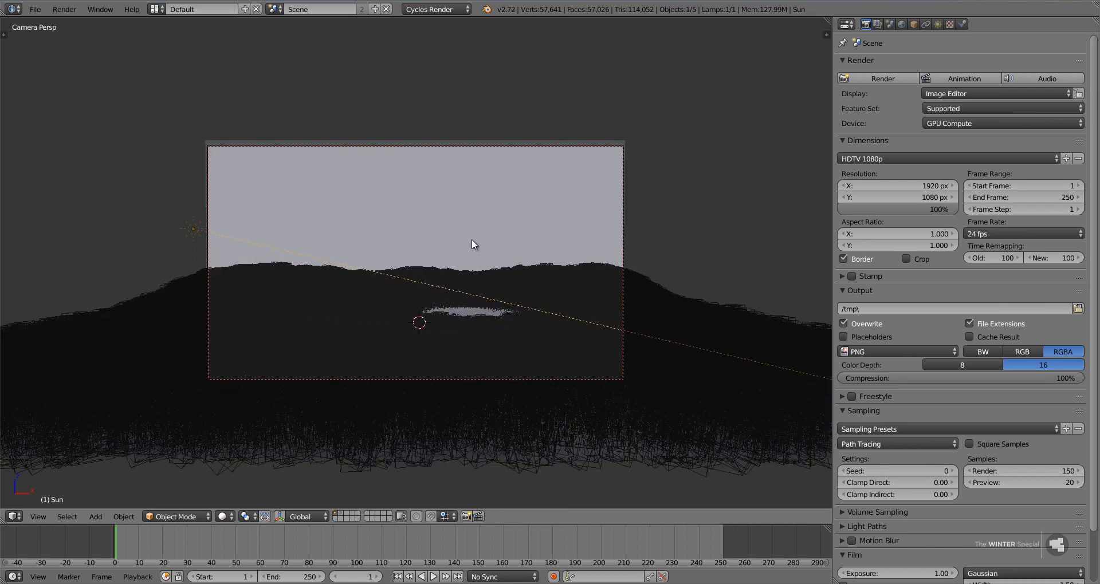
right_click(472, 239)
key(alt+z)
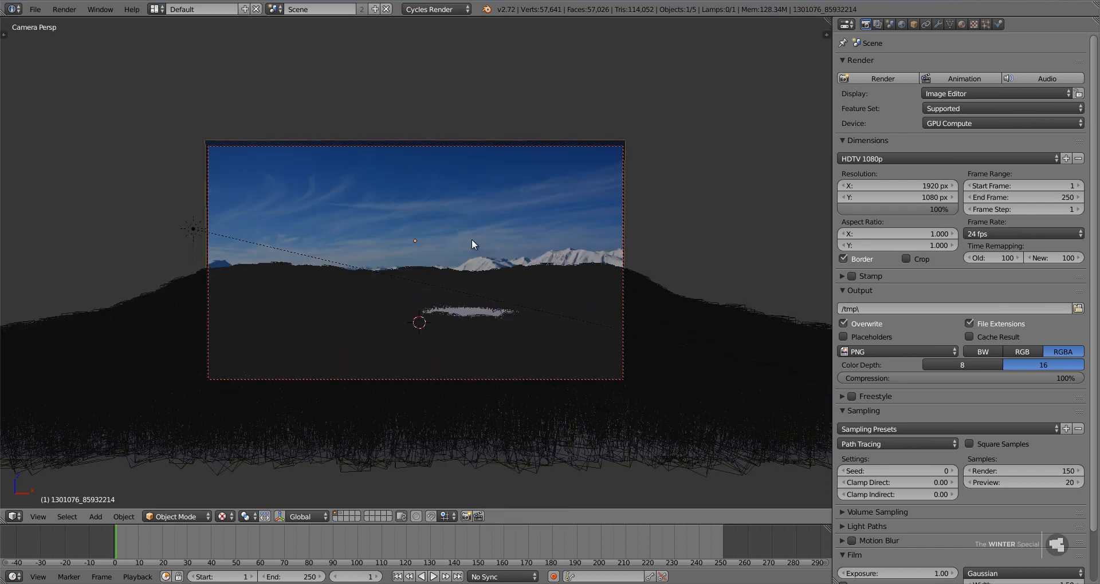
key(g)
key(z)
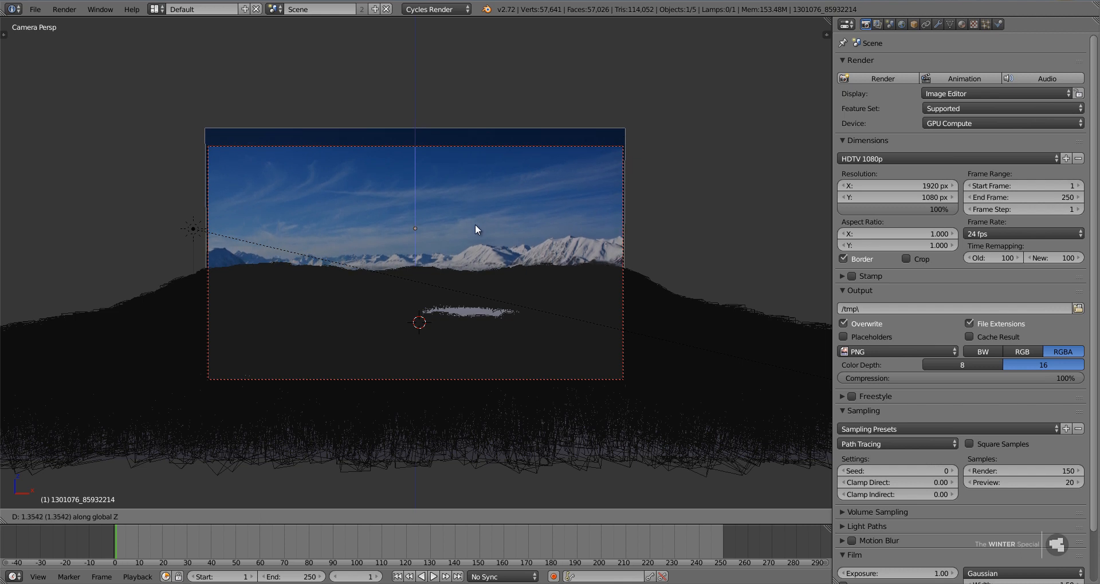
click(475, 226)
key(alt+z)
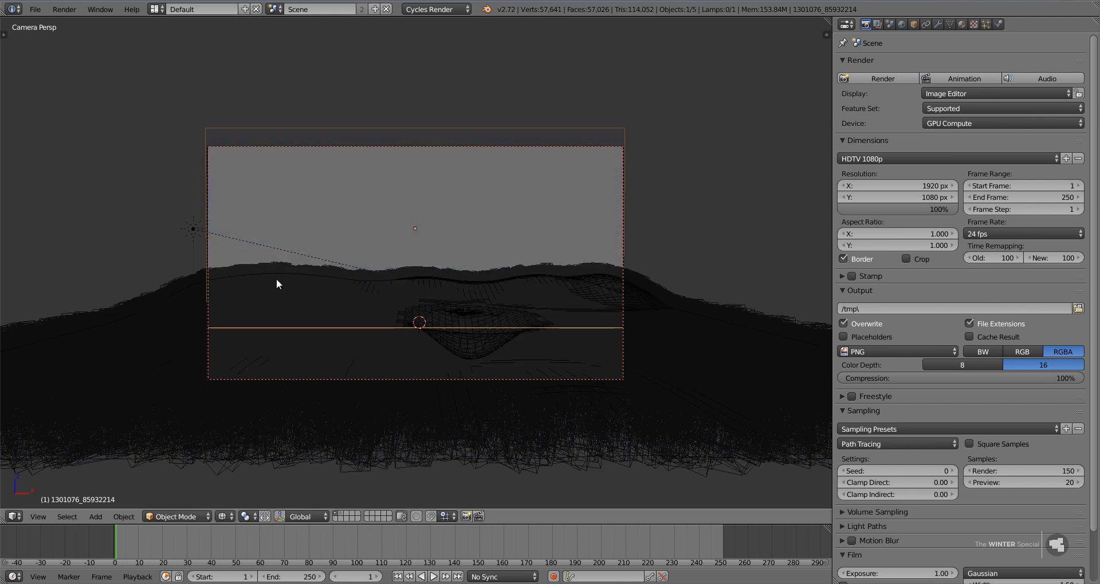
Select the ground plane, enter Edit Mode and hide its particle system in the viewport.
right_click(276, 278)
key(Tab)
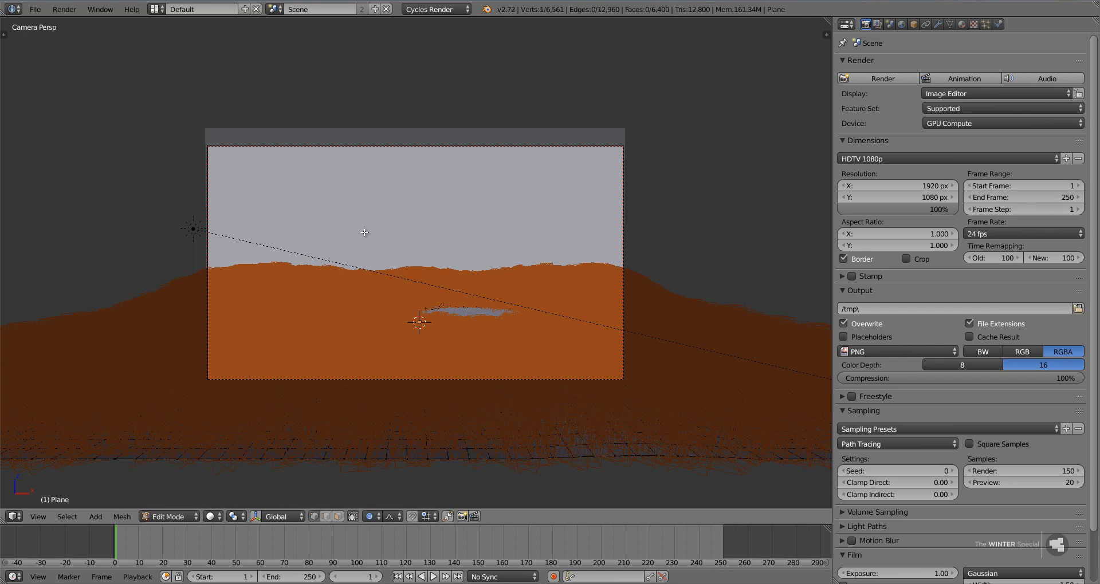
click(937, 24)
click(1034, 83)
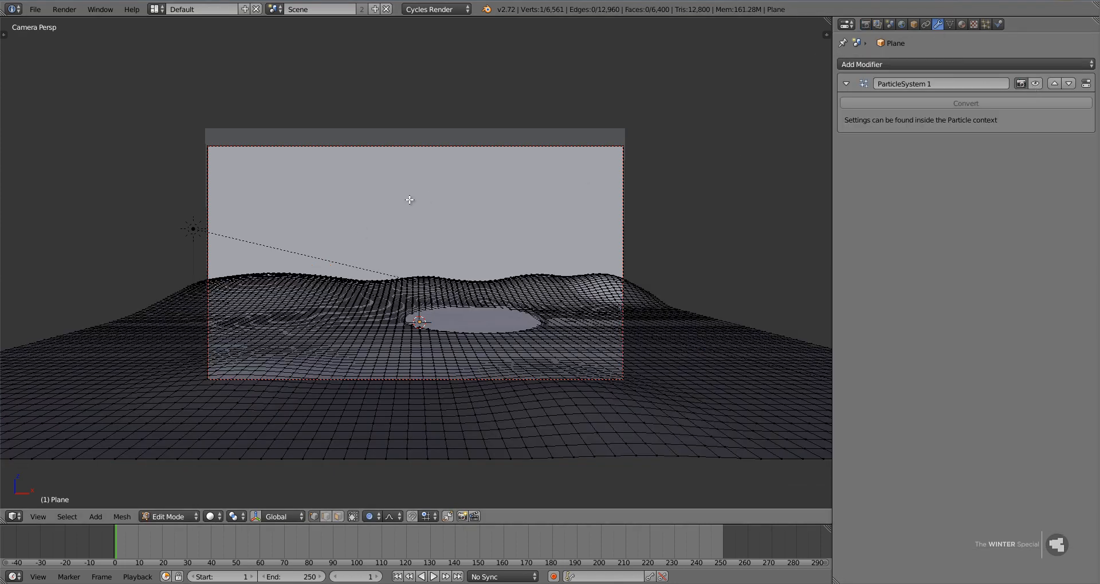
Lower the ground's back-left hill about 0.53 units along Z with smooth proportional editing at size about 10.83, leave Edit Mode and save.
key(g)
key(z)
scroll(409, 203, down, 3)
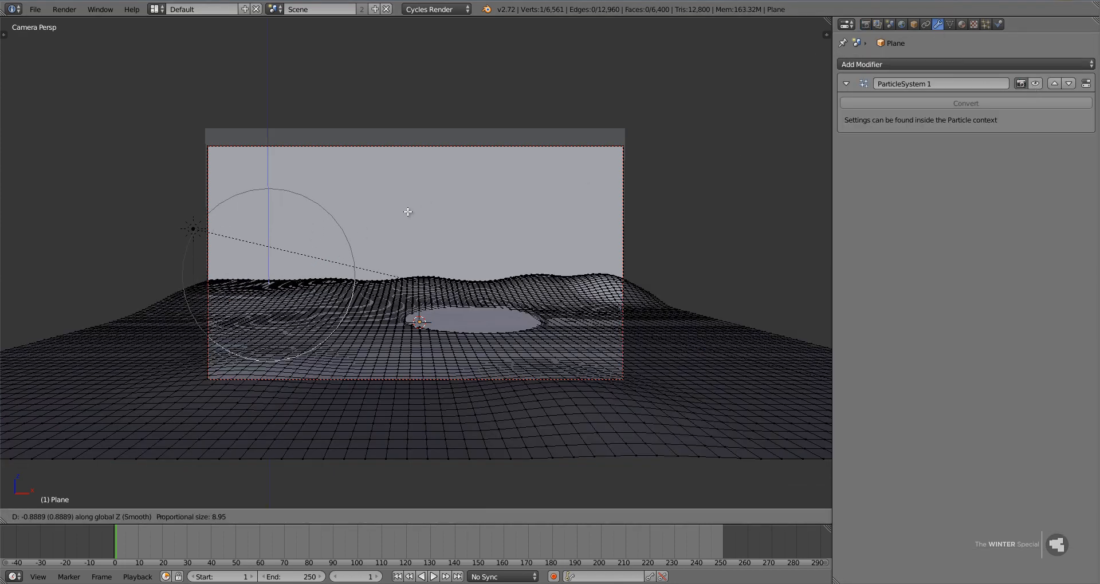
scroll(407, 207, down, 1)
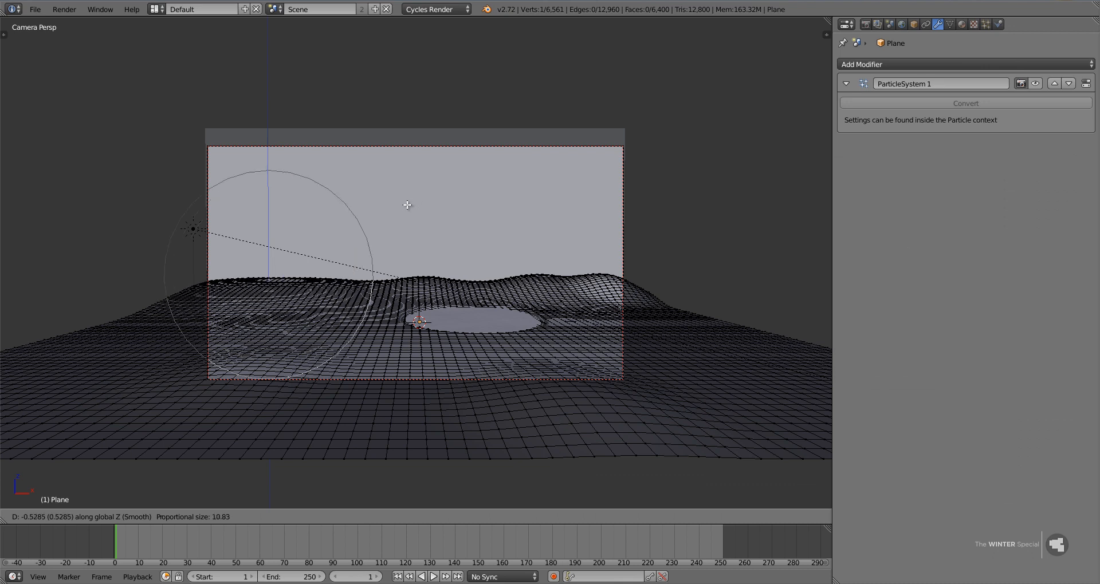
click(405, 206)
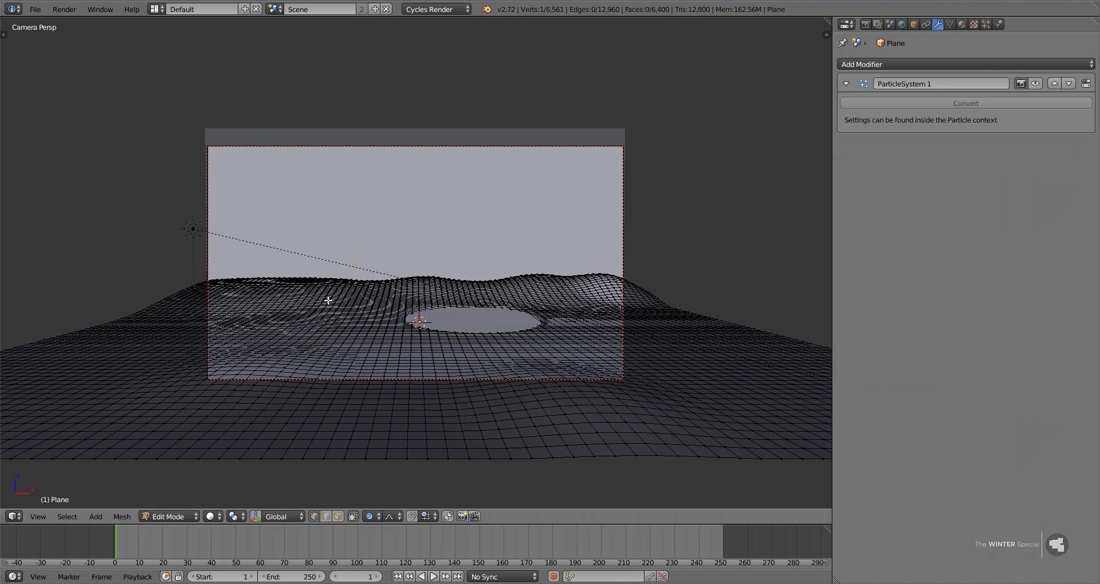
key(Tab)
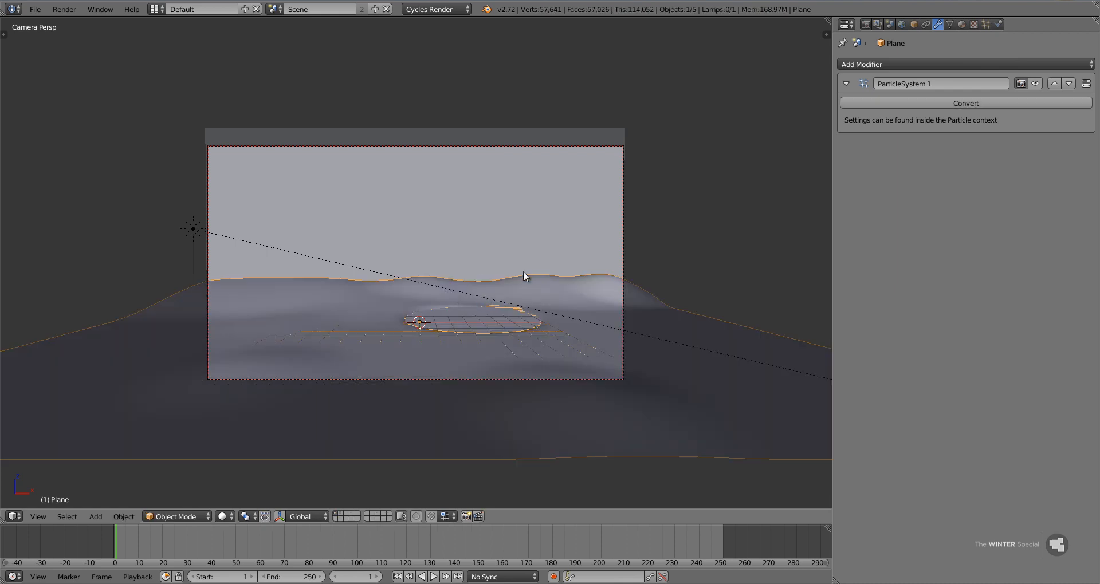
key(ctrl+s)
click(442, 293)
right_click(497, 323)
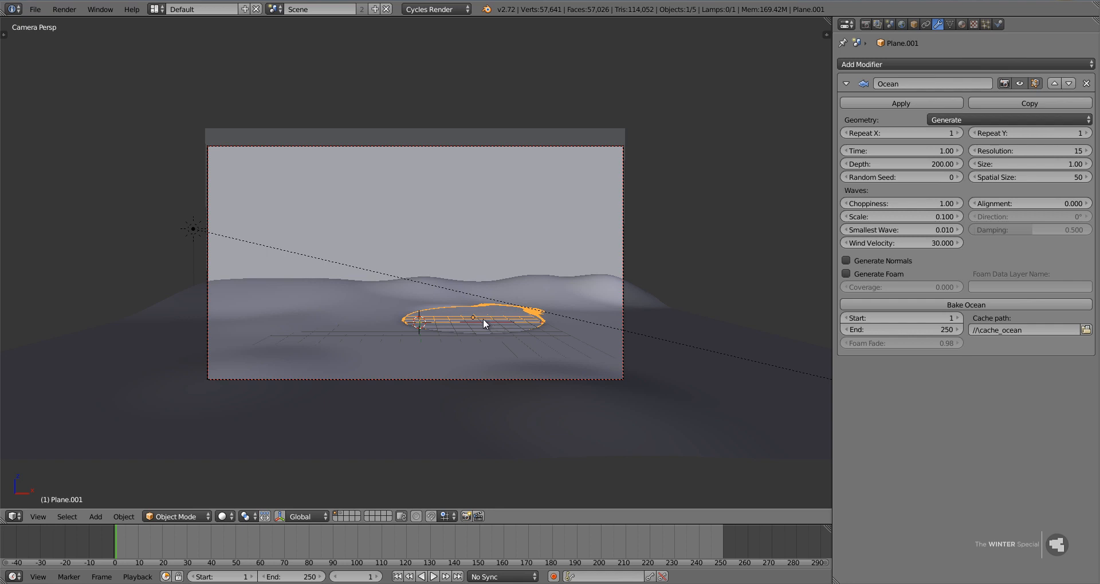
right_click(478, 146)
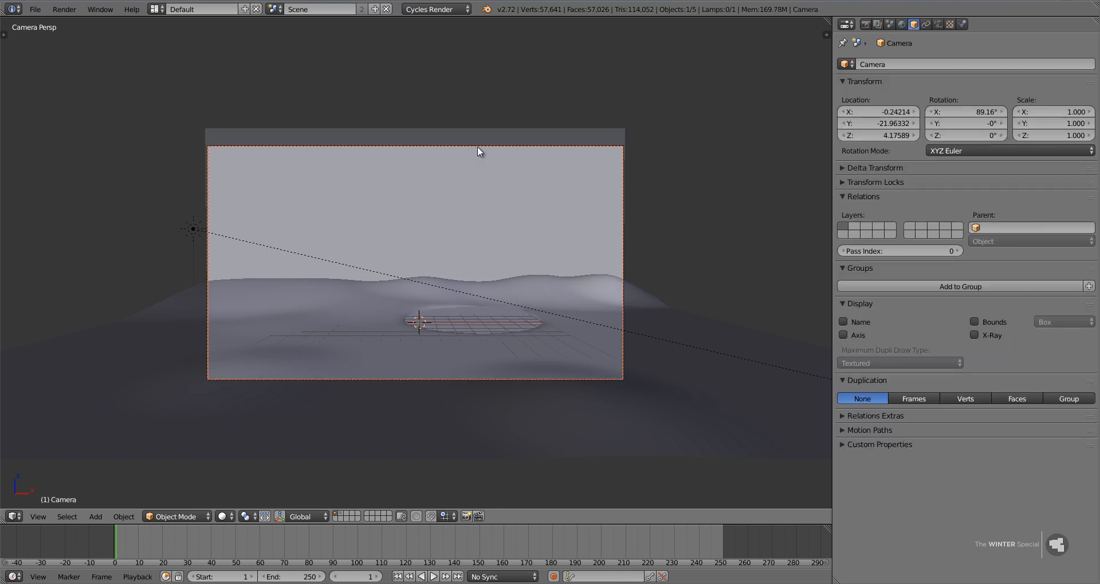
click(865, 25)
Select the ground plane, turn its particle system's viewport display back on and save the file.
scroll(201, 496, down, 5)
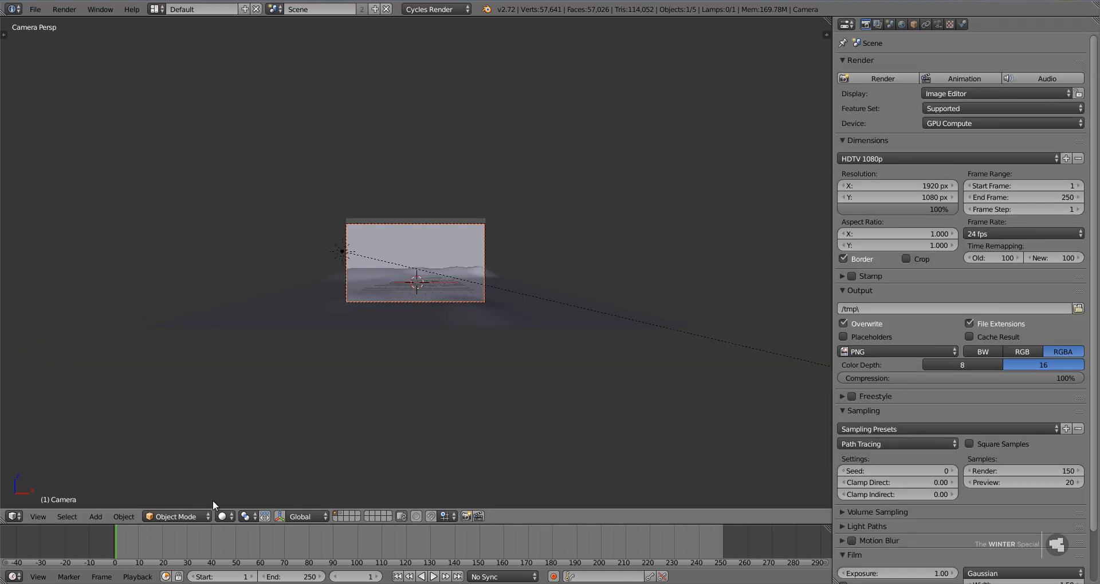
right_click(550, 313)
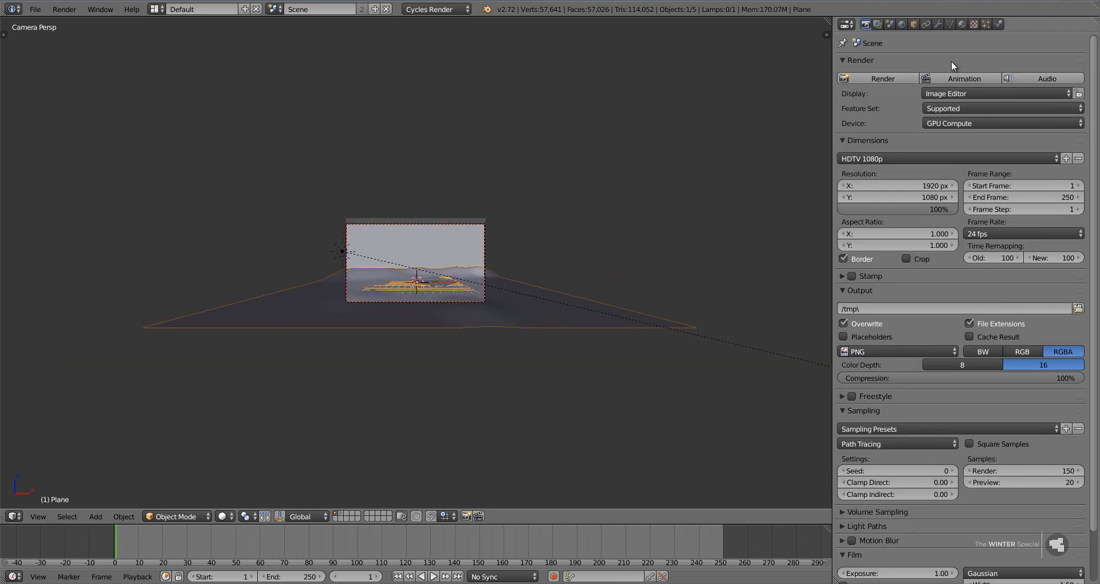
click(940, 25)
click(1034, 83)
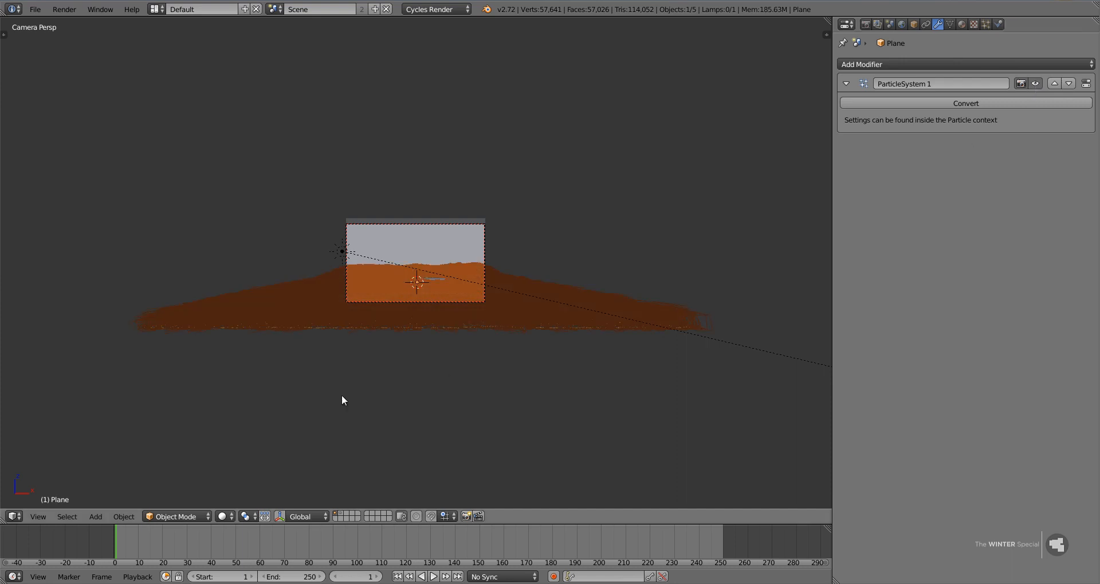
key(ctrl+s)
click(317, 377)
Preview the lowered hill and raised background in rendered viewport shading, then return to solid shading.
click(224, 517)
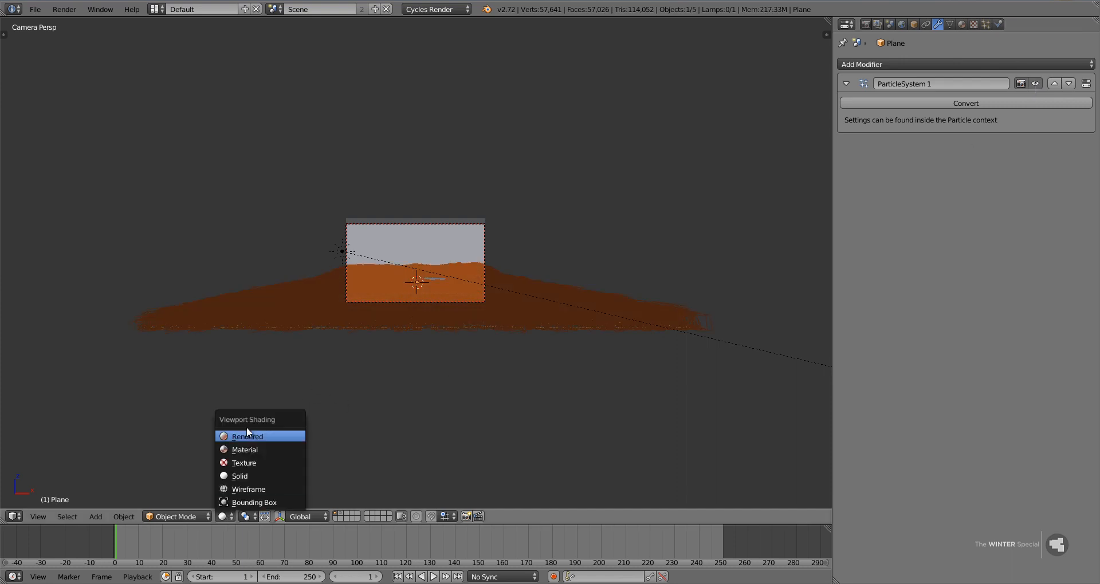
click(246, 427)
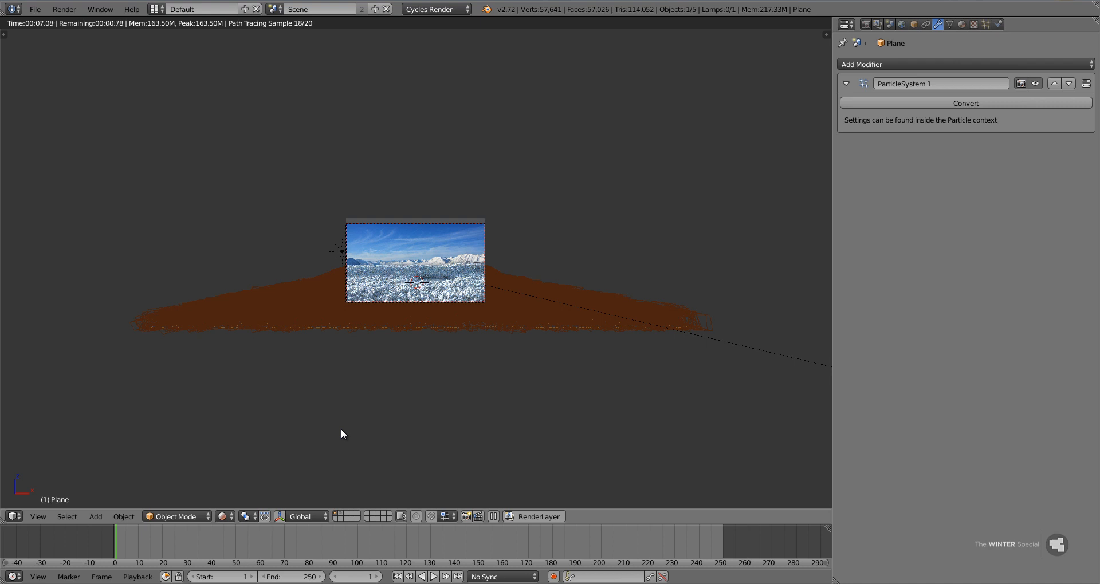
key(shift+z)
Lower the background sky image about 0.5 units along Z in textured shading and save the file.
scroll(341, 430, up, 3)
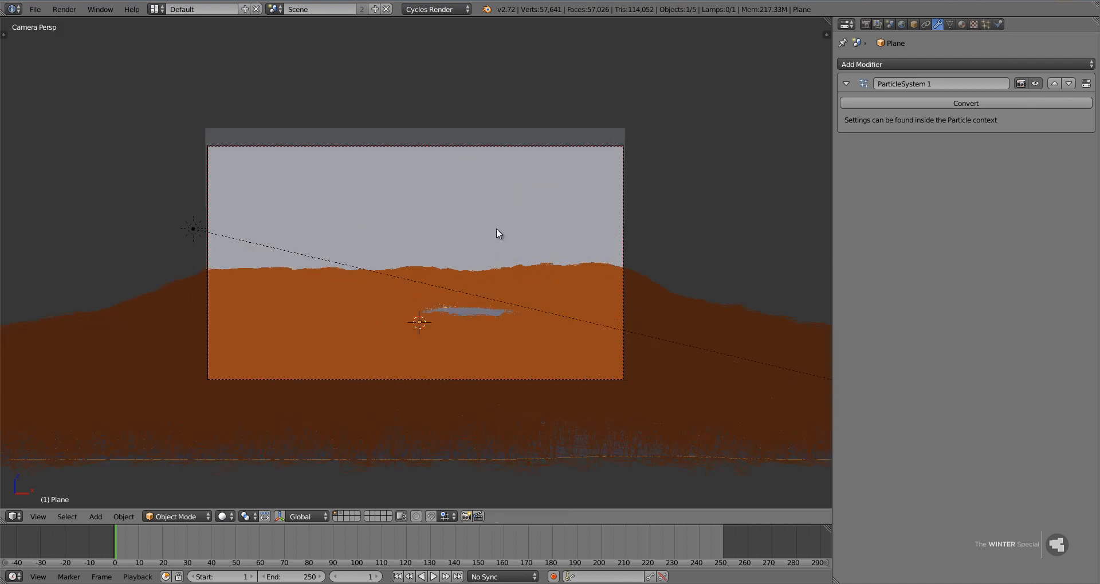
right_click(497, 229)
key(alt+z)
key(g)
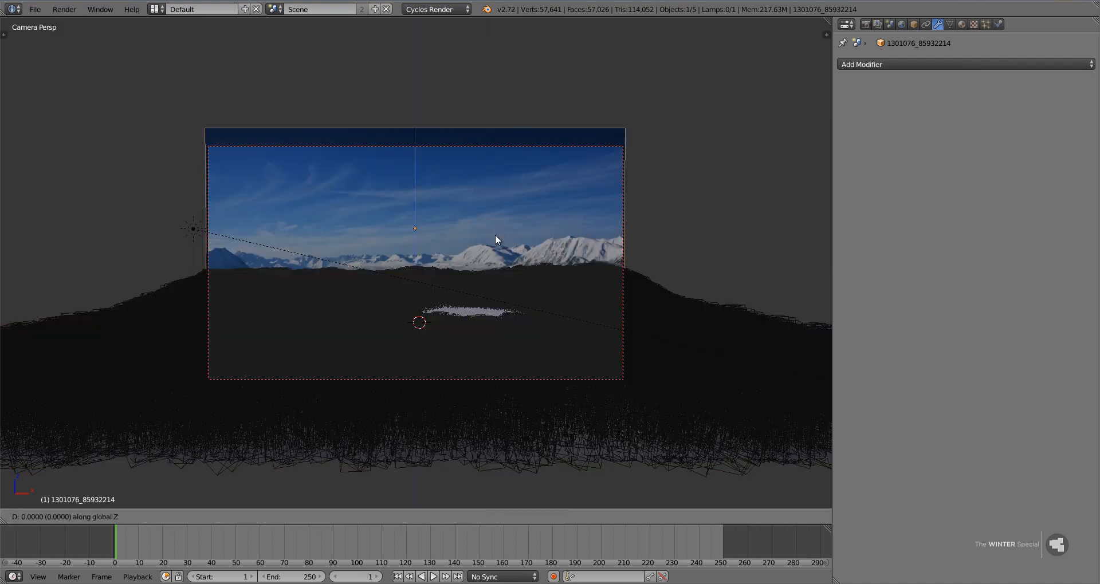
key(z)
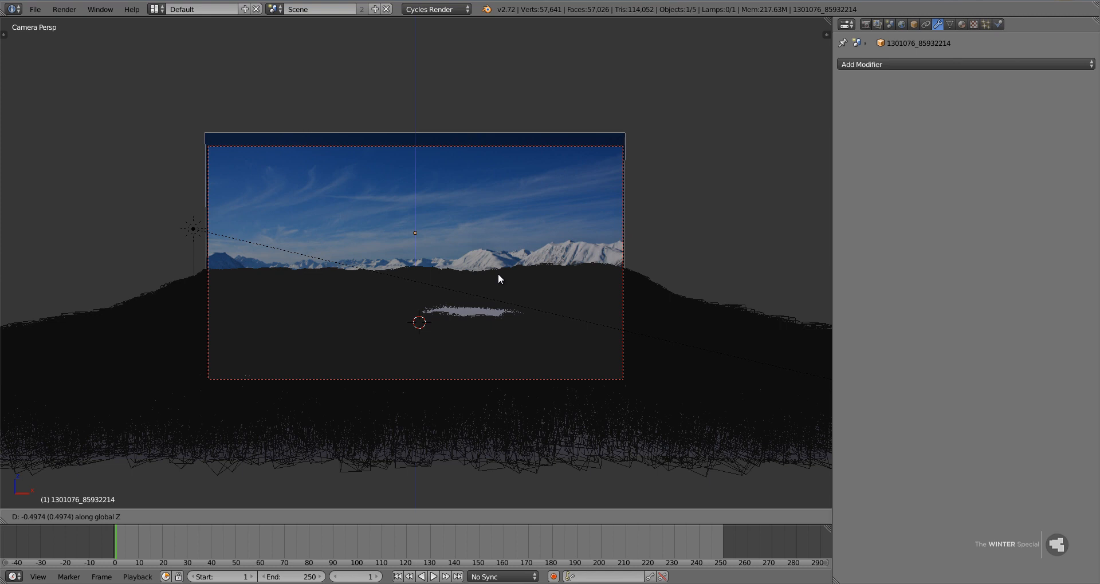
click(498, 278)
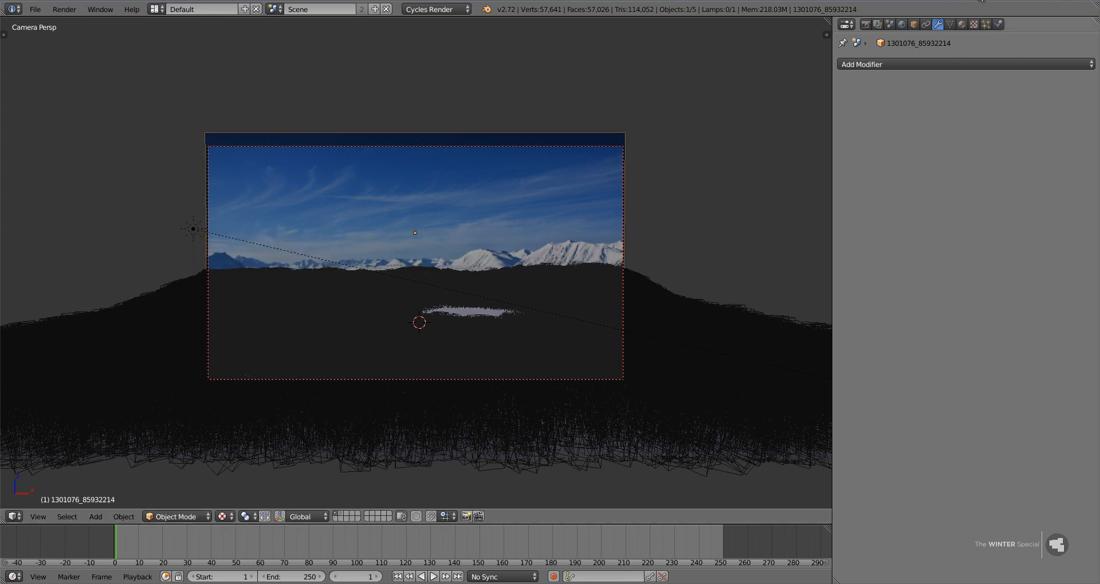
click(864, 25)
key(ctrl+s)
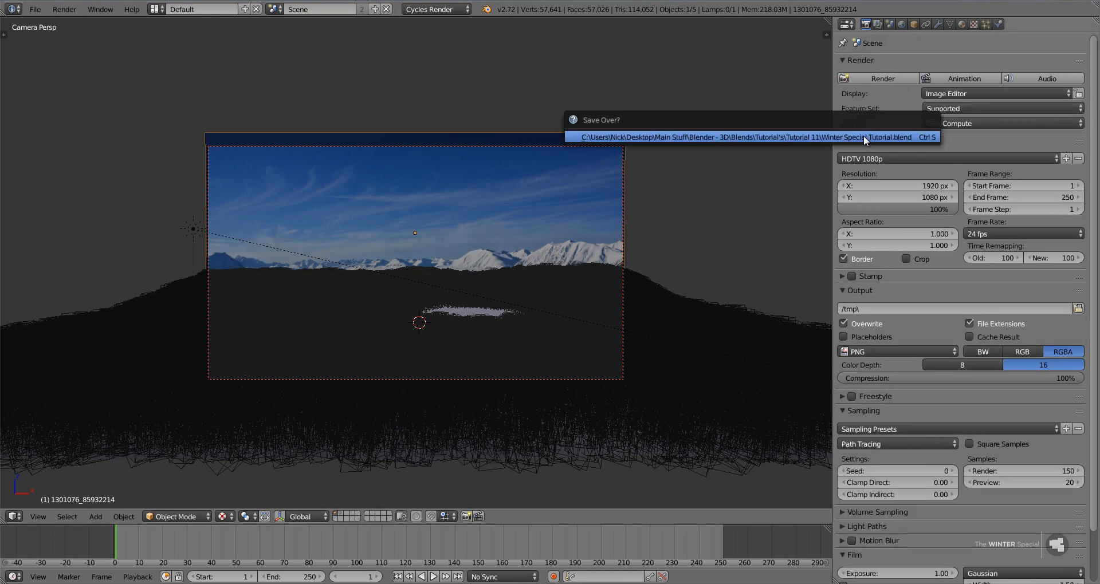
click(864, 136)
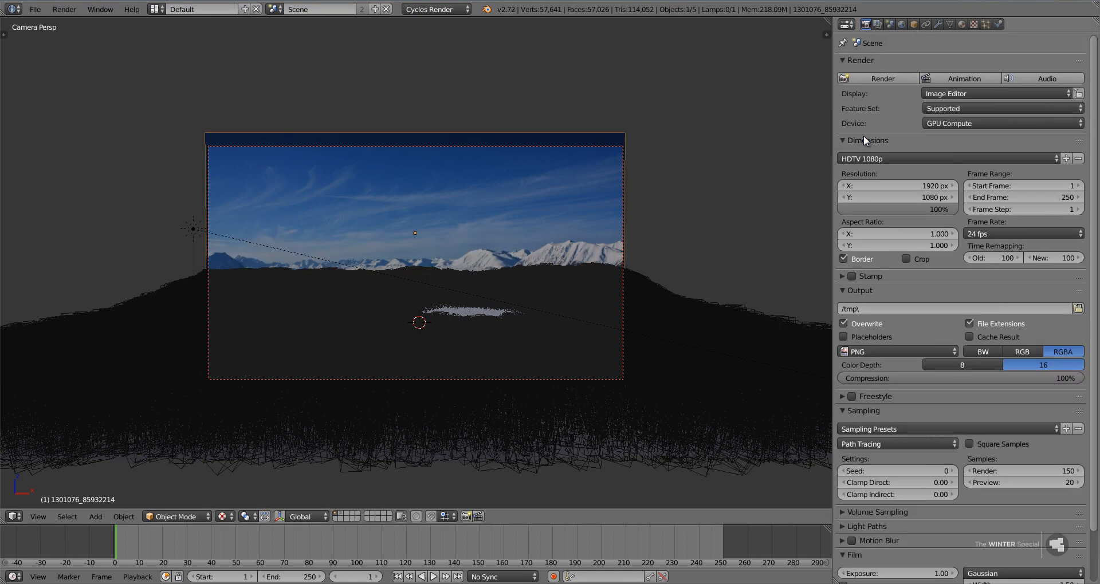
Apply the HDTV 720p render preset, save the file and start the still image render.
click(885, 156)
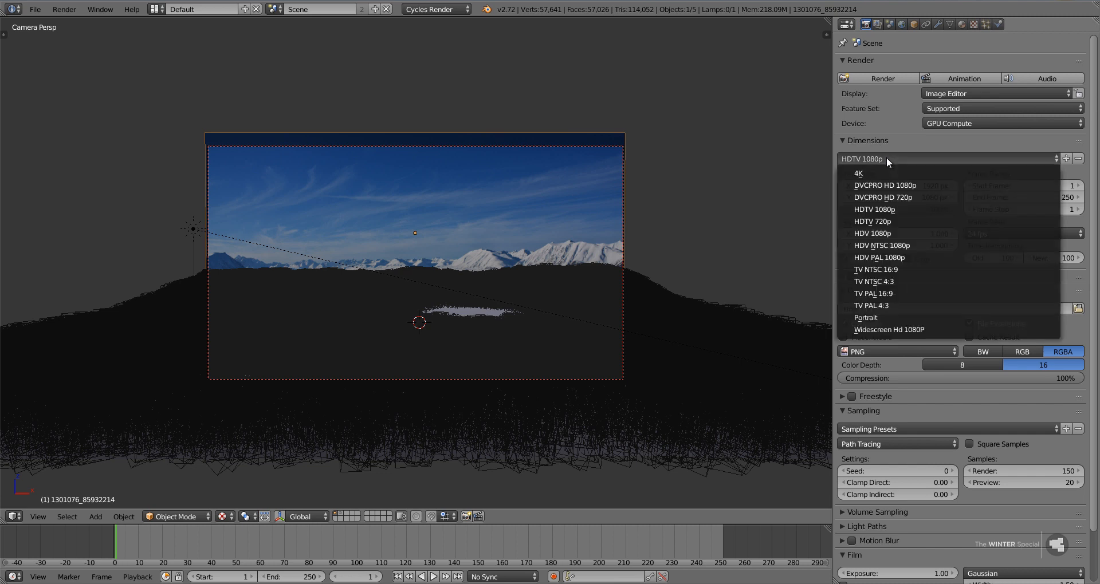
click(888, 219)
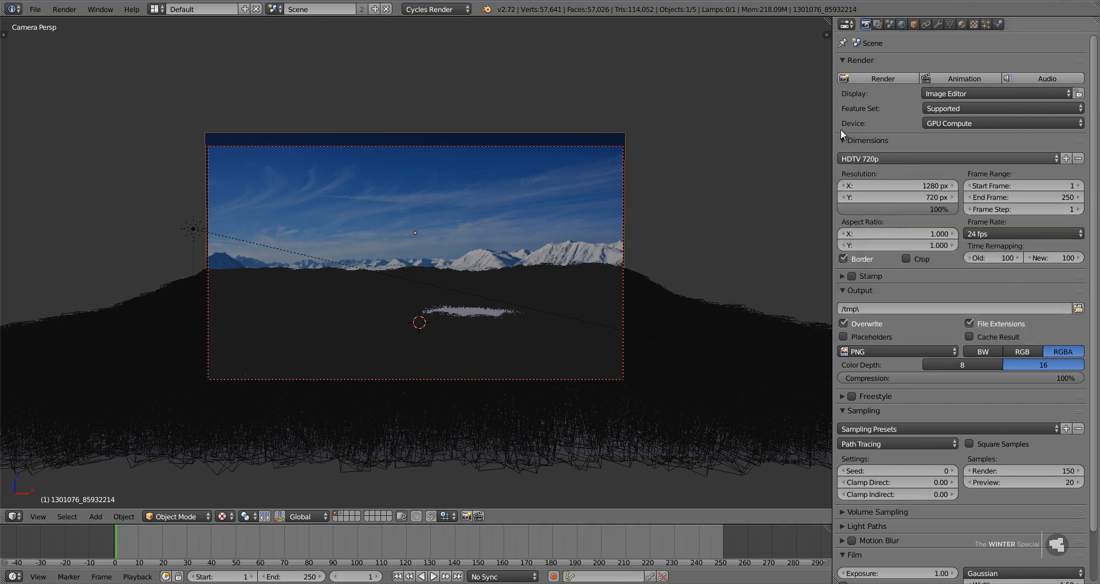
key(ctrl+s)
click(762, 98)
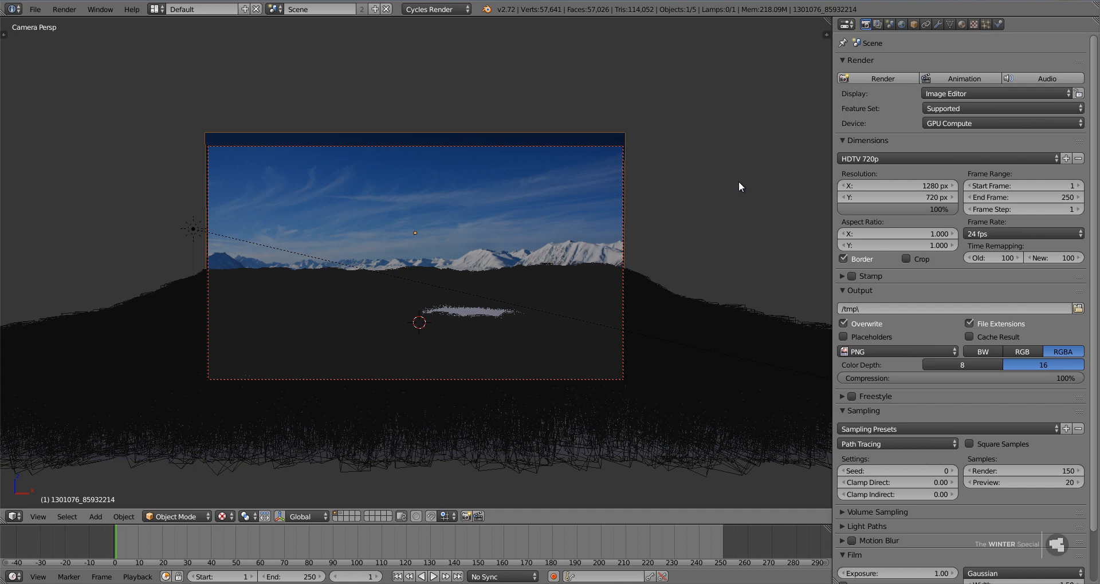
click(882, 79)
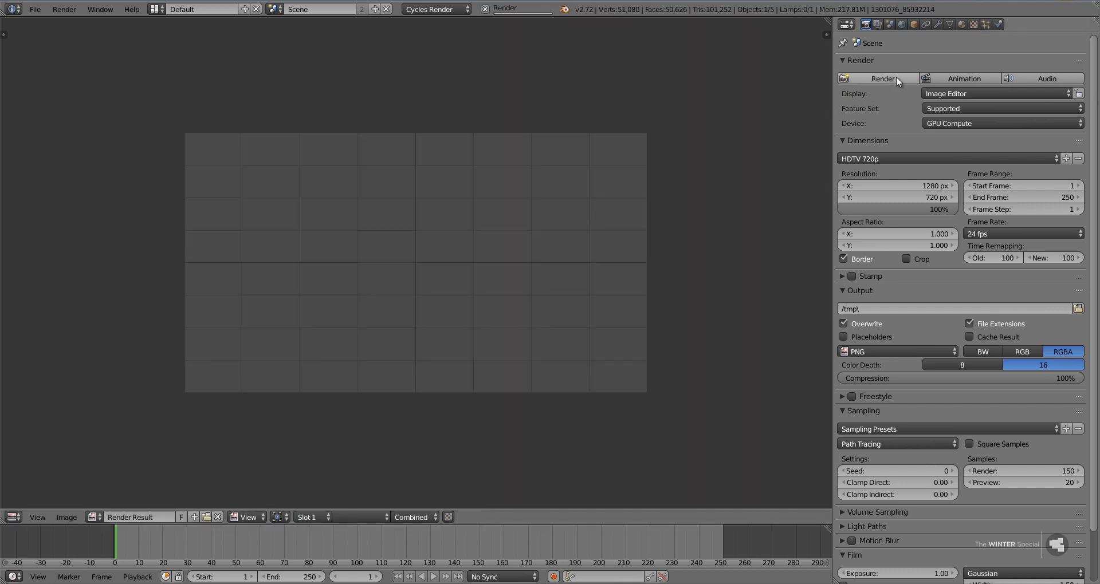
Cancel the running render, then select the camera and turn on its Limits display.
scroll(717, 277, up, 1)
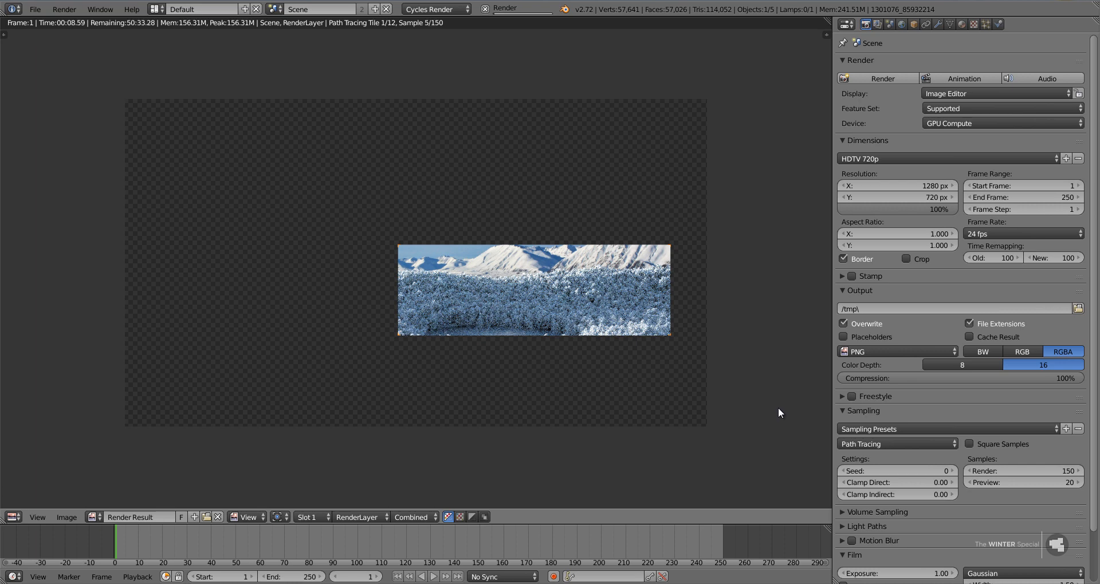
key(Escape)
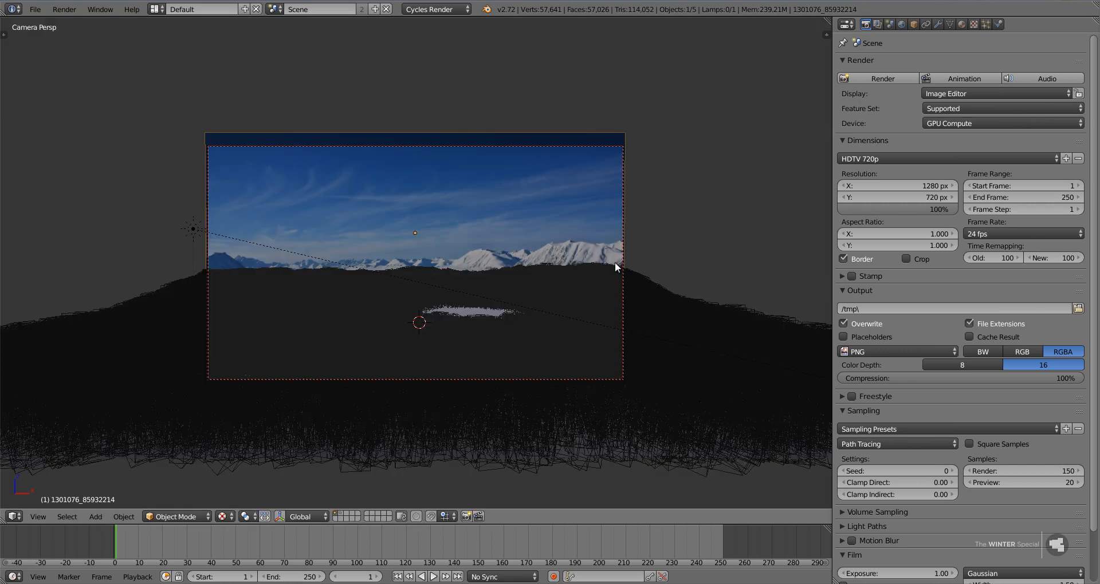
right_click(623, 225)
click(937, 24)
middle_drag(577, 304, 645, 322)
click(868, 255)
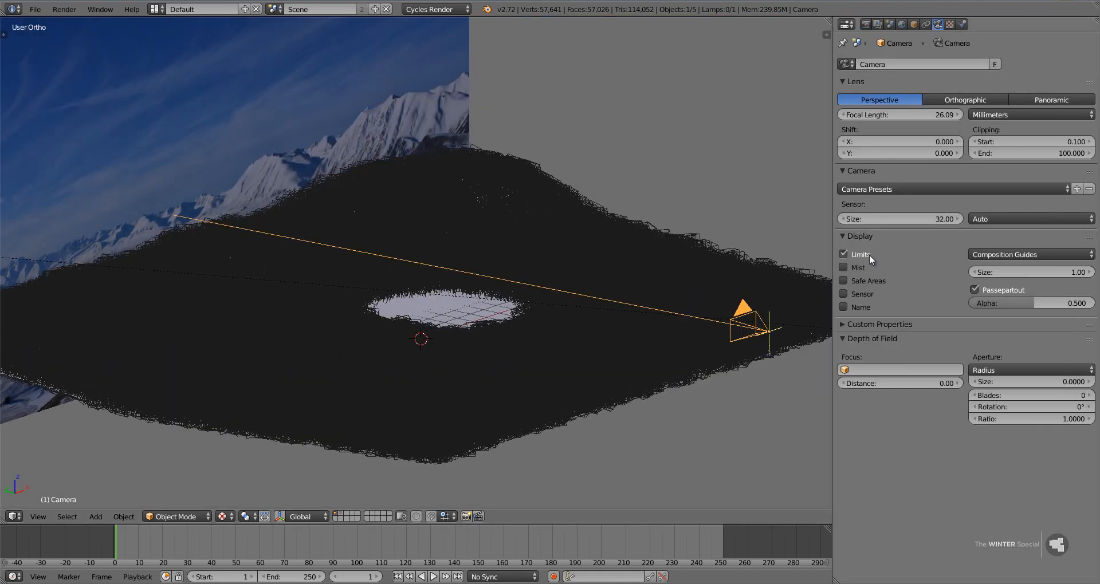
Set the camera's depth-of-field distance to about 21.11 in top view, placing the focus point near the lake.
key(KP_7)
scroll(651, 370, down, 3)
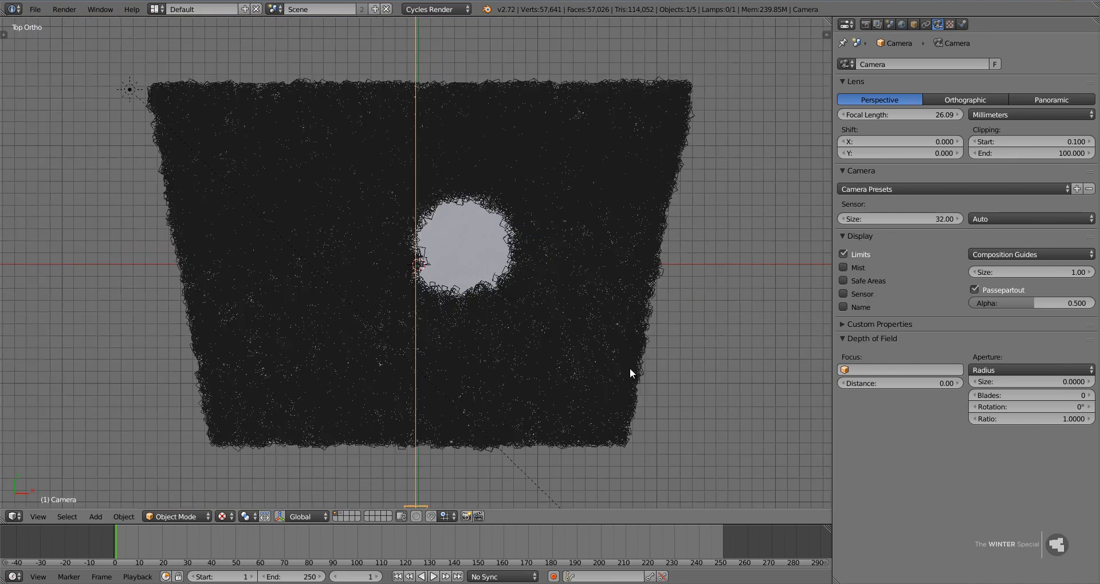
mouse_move(988, 375)
mouse_down()
mouse_move(105, 369)
mouse_move(768, 402)
mouse_move(1009, 388)
mouse_move(11, 375)
mouse_move(990, 383)
mouse_up()
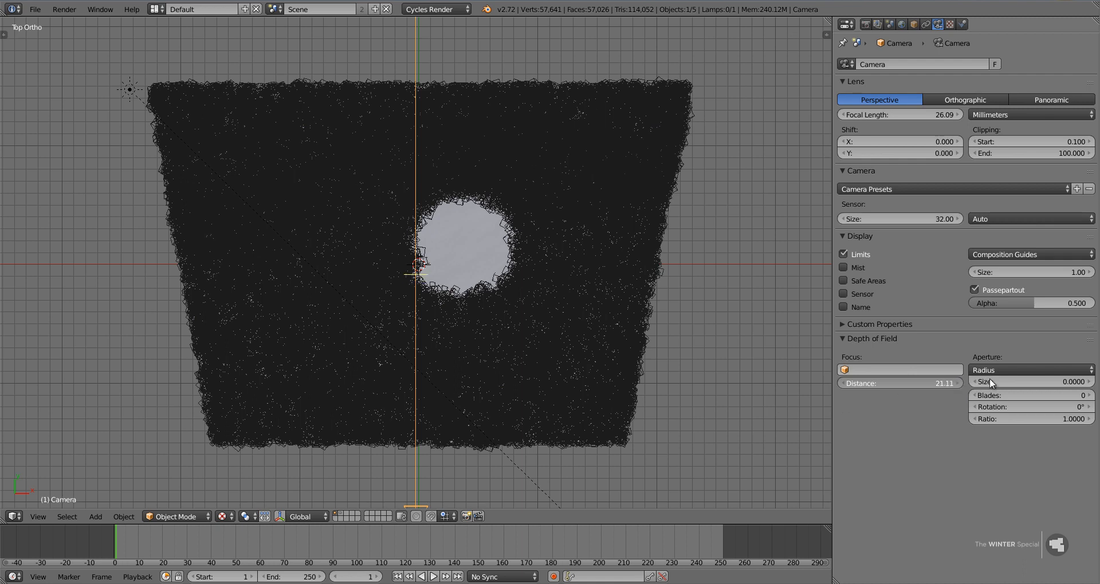
Switch the camera's aperture to F/stop with a number of 0.5 and return to the camera view.
click(1022, 369)
click(1006, 344)
click(1043, 382)
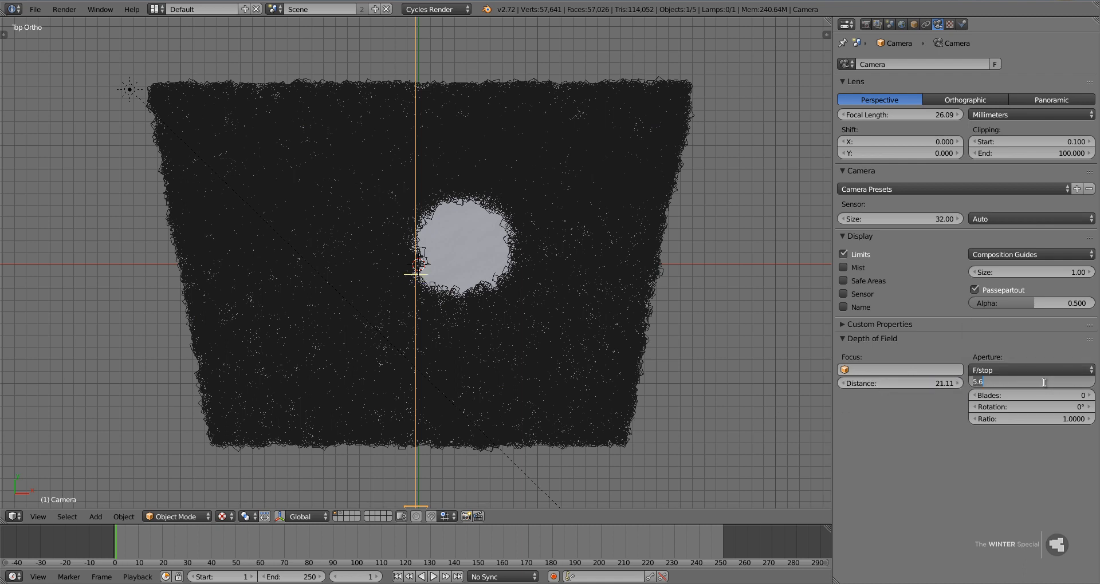
text(0.5)
key(Return)
key(KP_0)
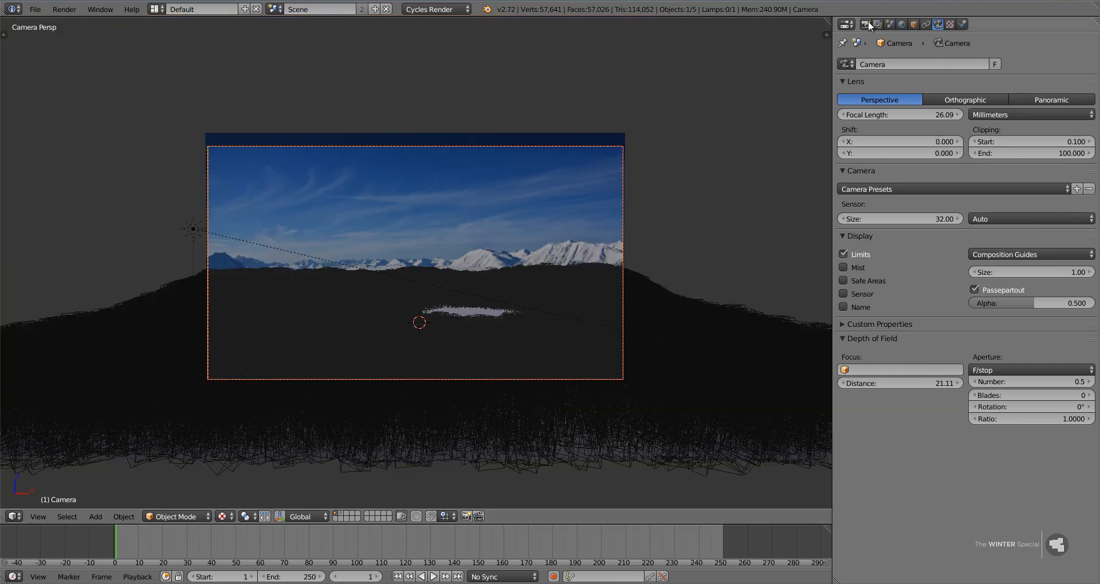
Preview the depth of field through the camera in rendered viewport shading, then return to solid shading.
scroll(212, 453, down, 5)
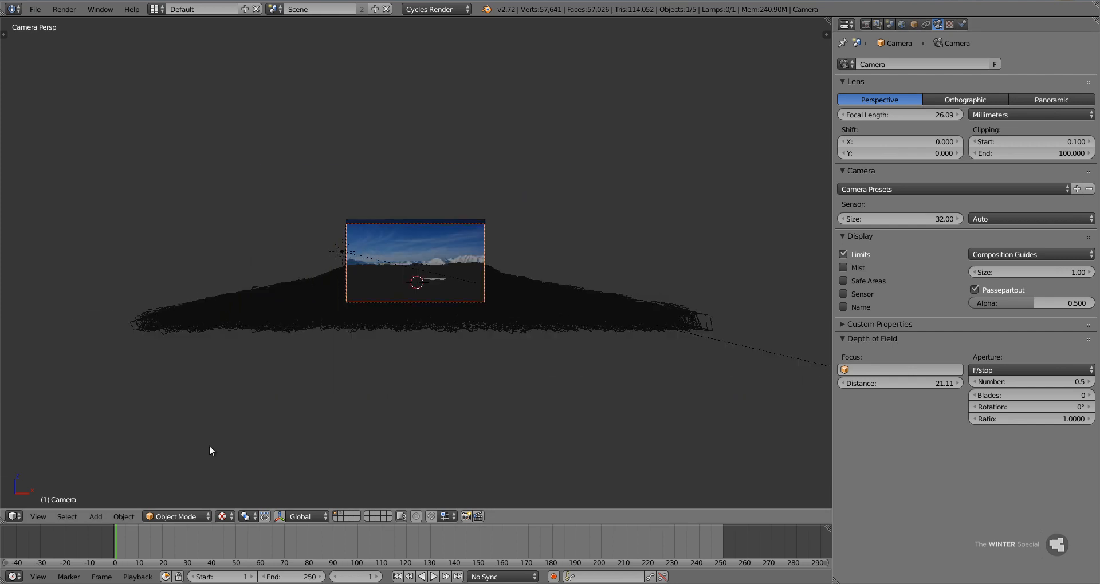
click(223, 516)
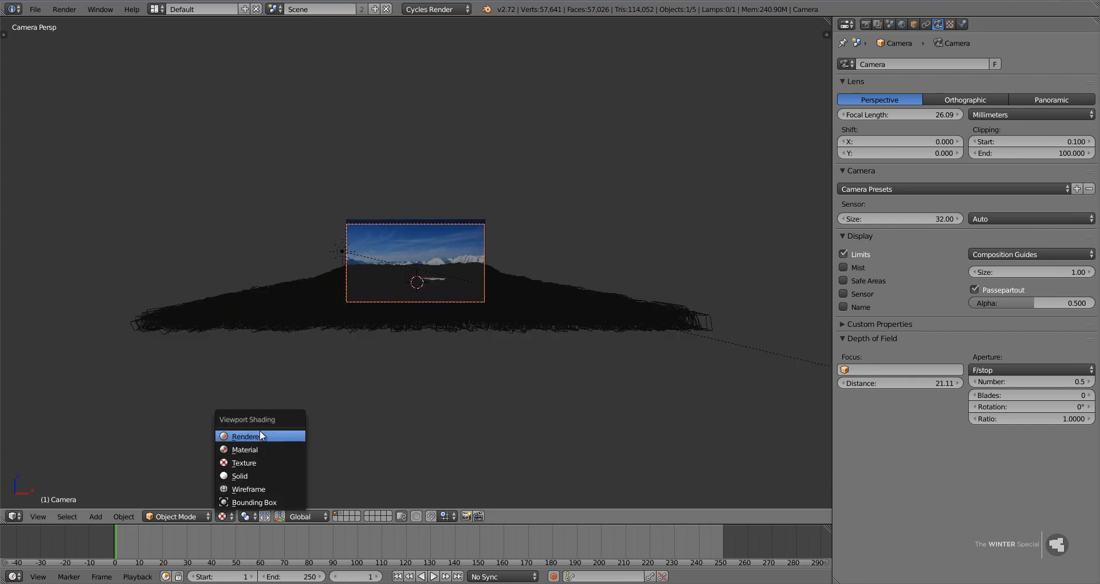
click(260, 431)
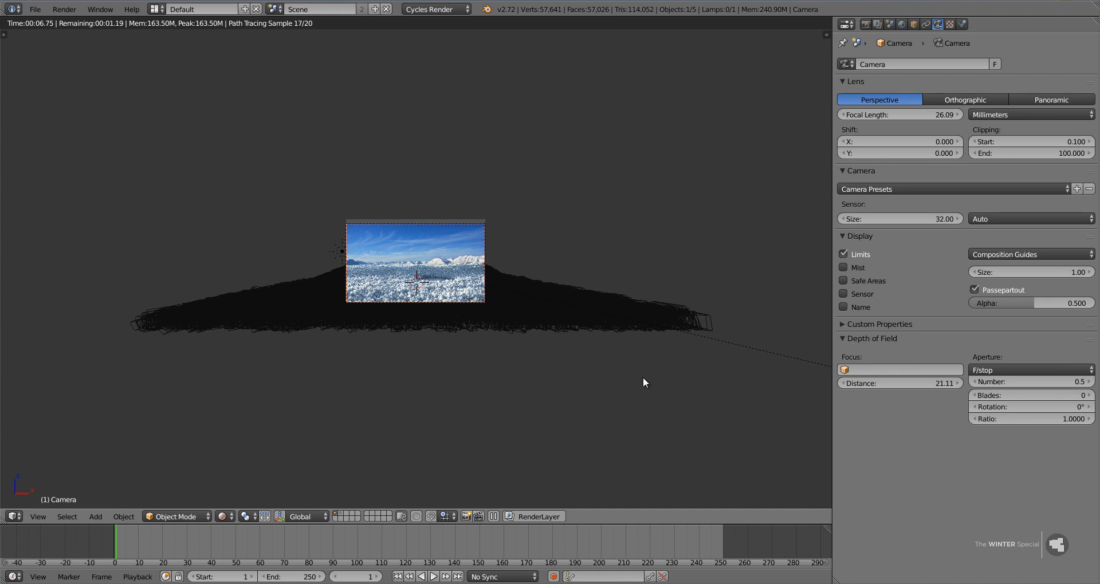
key(shift+z)
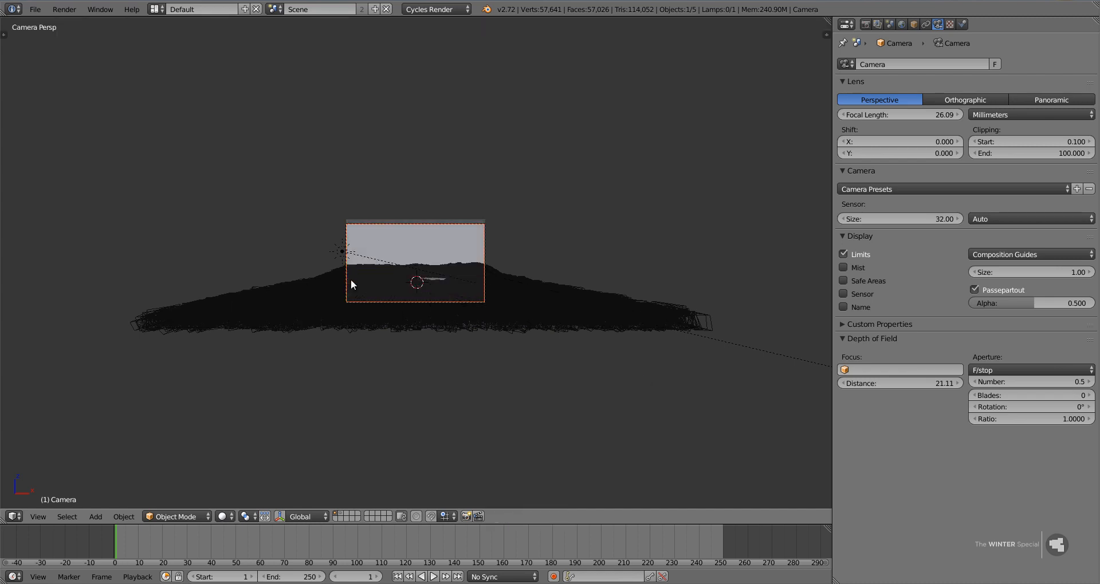
Select the sun lamp and rotate it about -2 degrees in the right view so it points slightly lower.
right_click(341, 249)
key(KP_3)
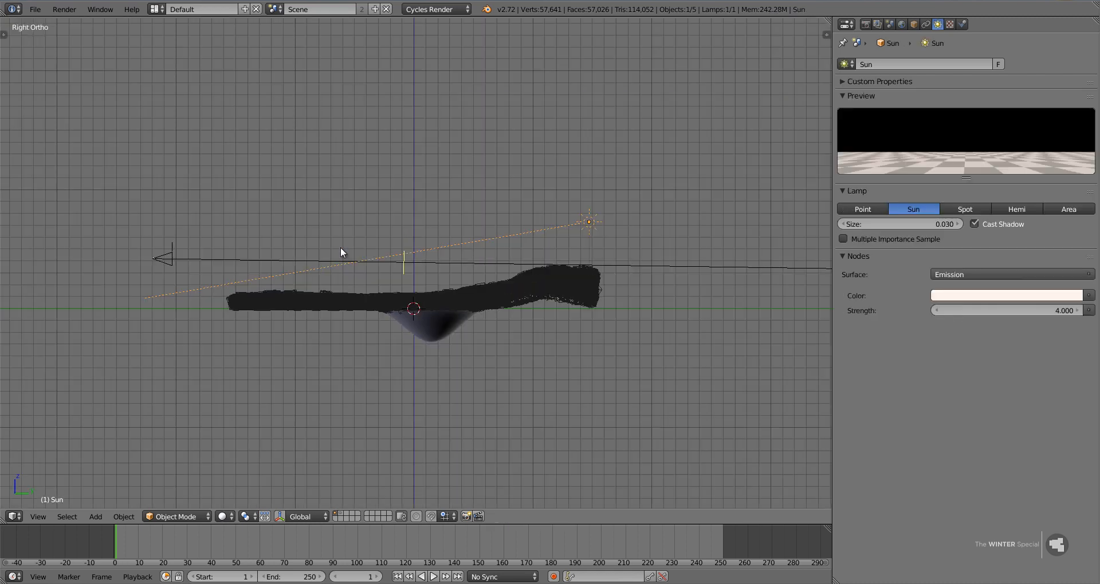
key(r)
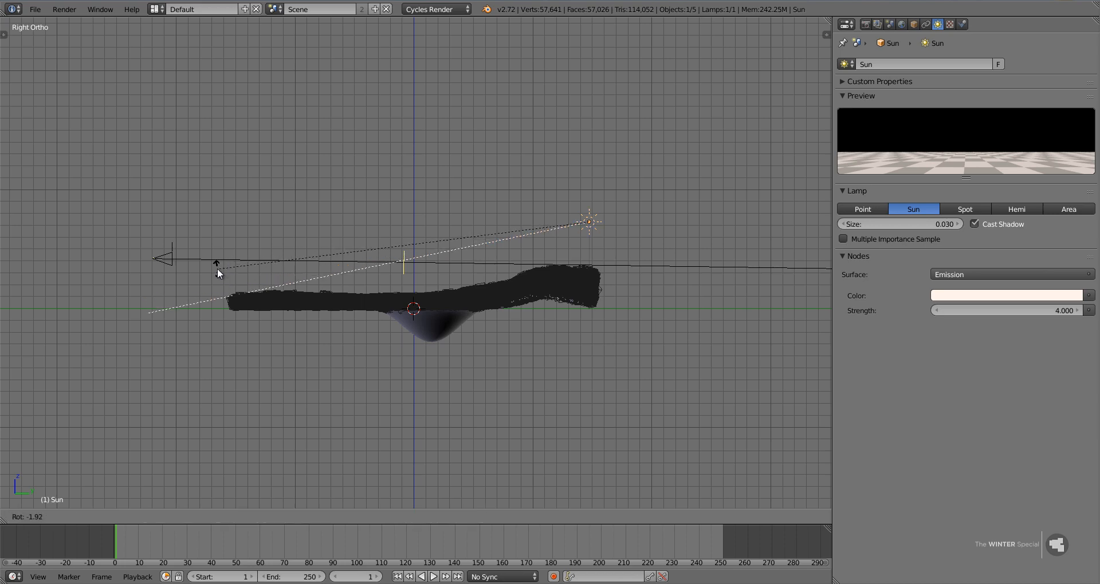
click(215, 267)
Rotate the sun lamp a few degrees in top view so its light runs more directly toward the camera.
key(KP_7)
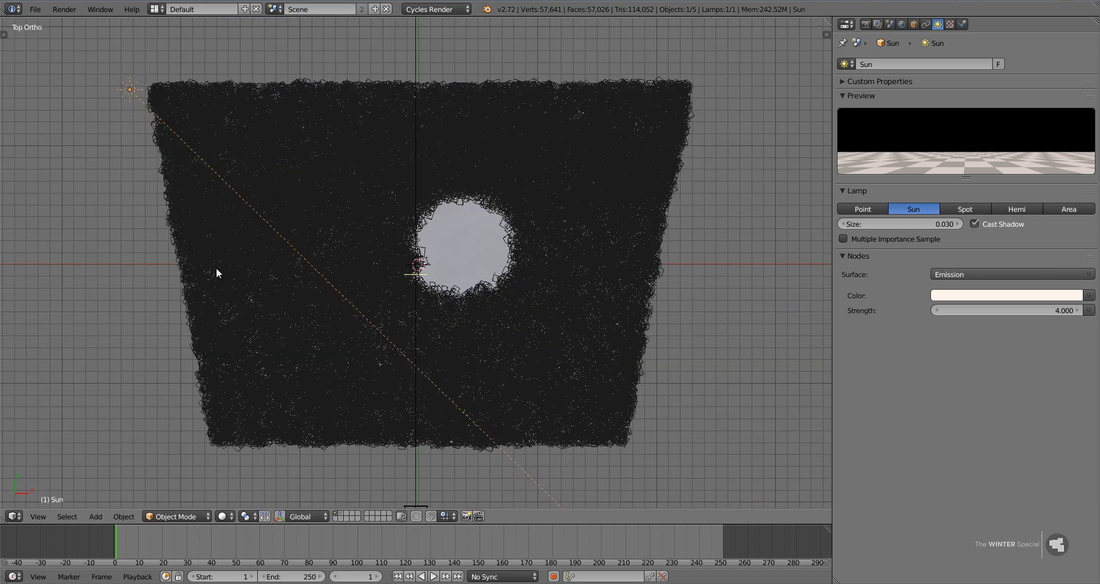
key(r)
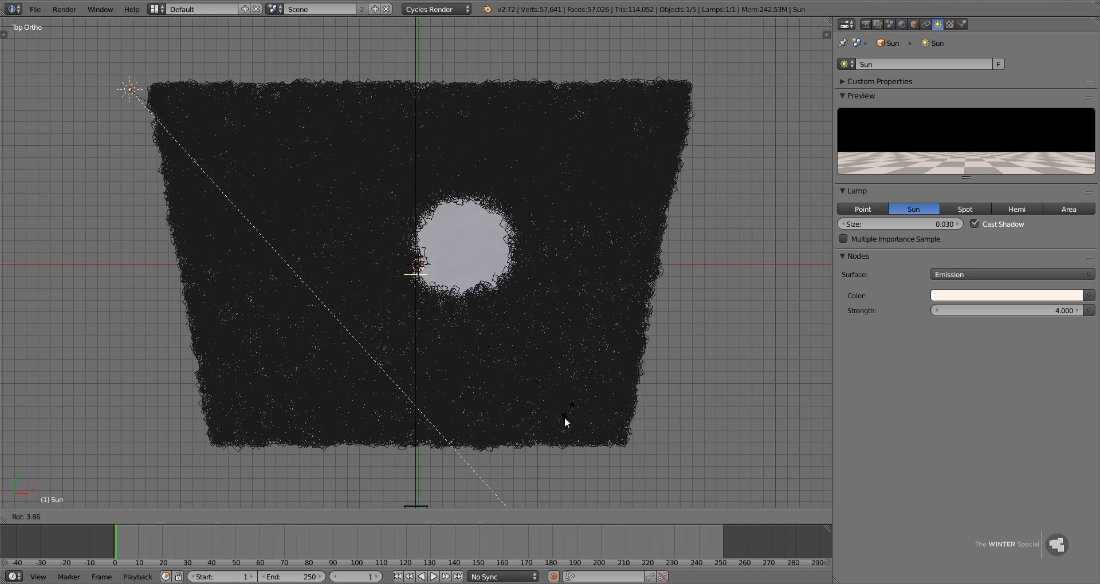
click(562, 418)
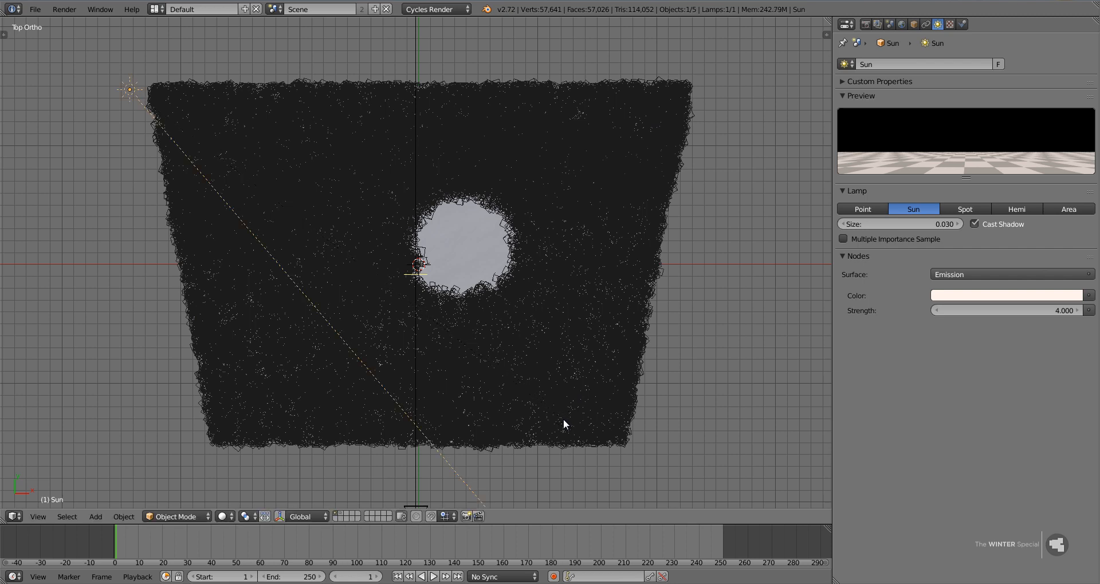
key(r)
click(562, 428)
Fine-tune the sun lamp's downward tilt in the right view, return to the camera view and save the file.
key(KP_3)
key(r)
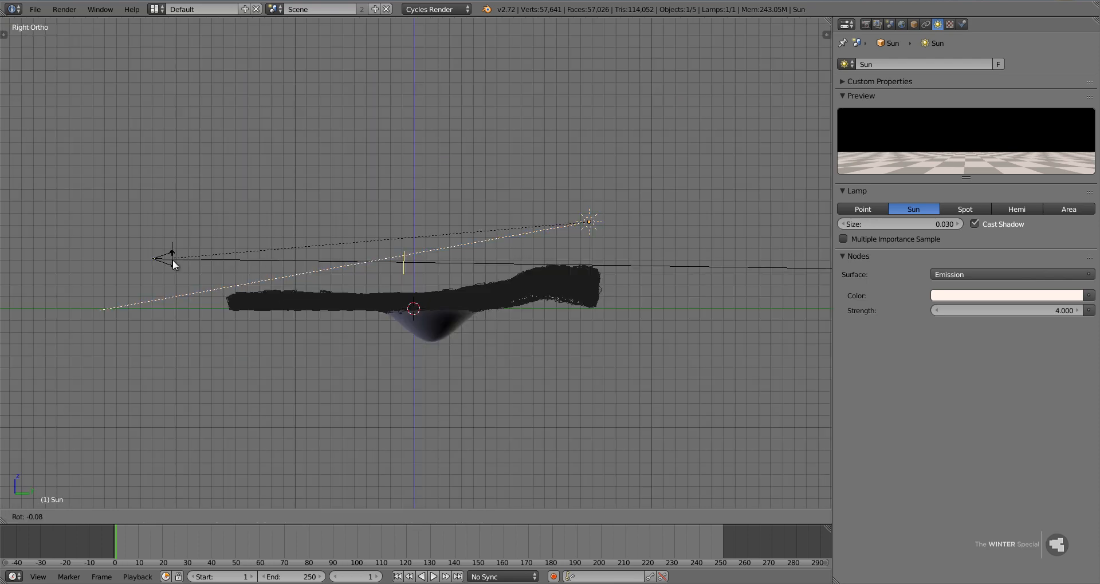
click(173, 263)
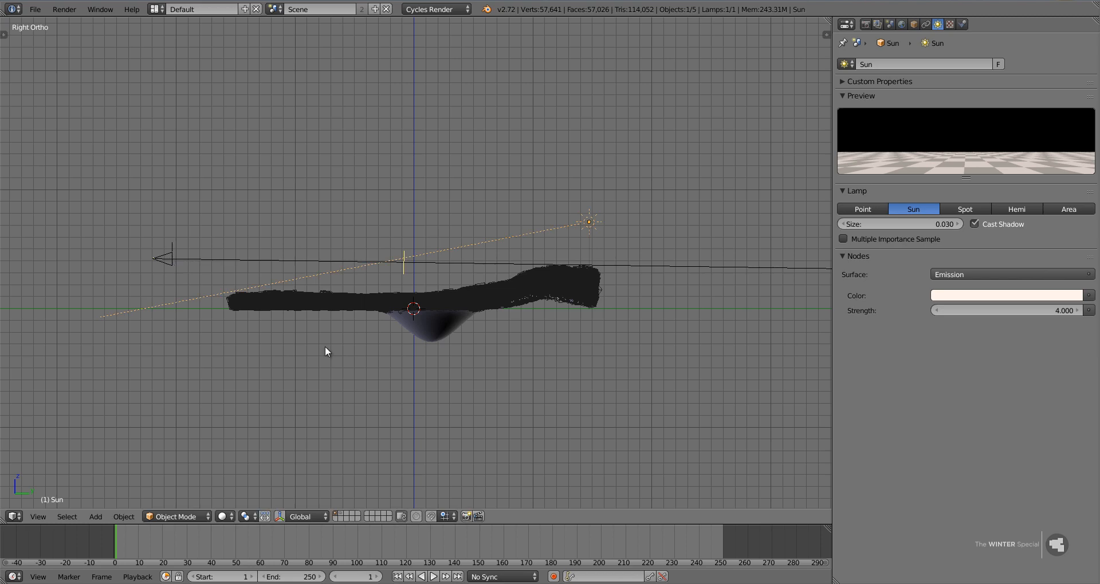
key(KP_0)
scroll(403, 292, up, 4)
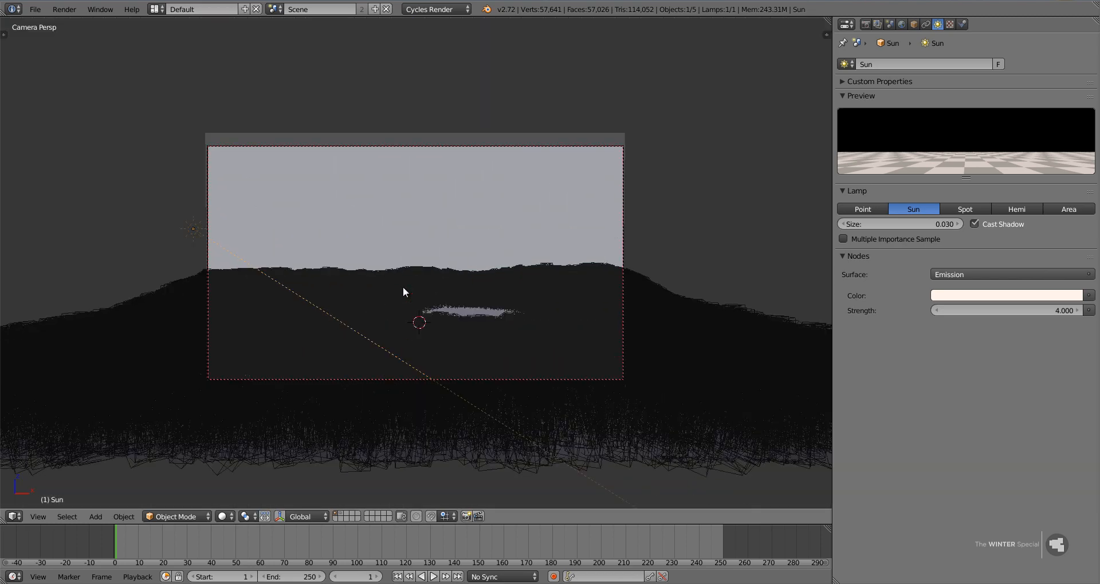
key(ctrl+s)
click(403, 287)
Select the camera, save over the existing file and render the still image with the HDTV 720p settings.
scroll(424, 354, up, 2)
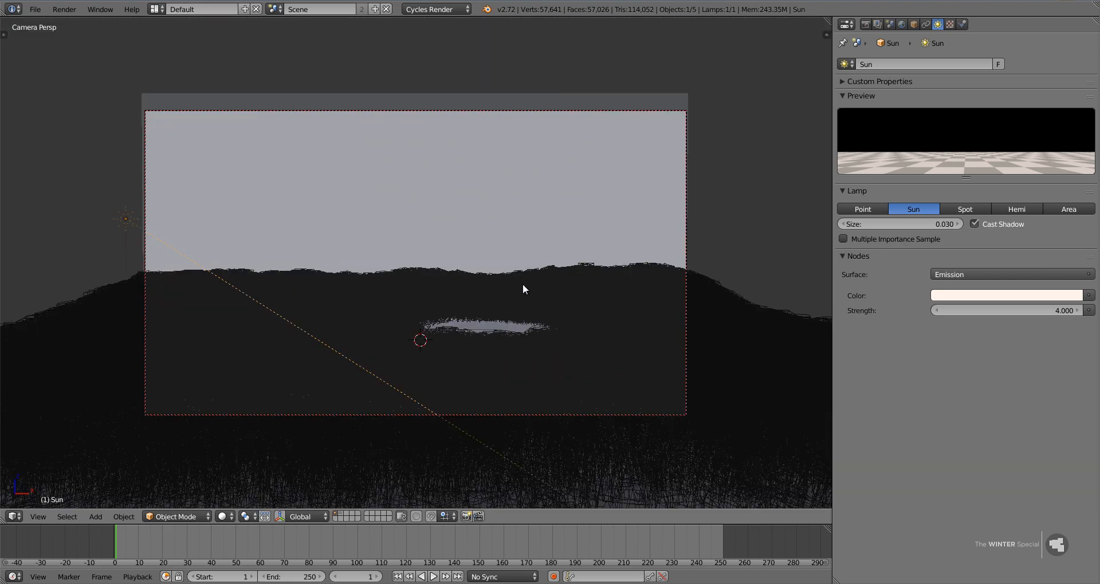
right_click(565, 110)
key(ctrl+s)
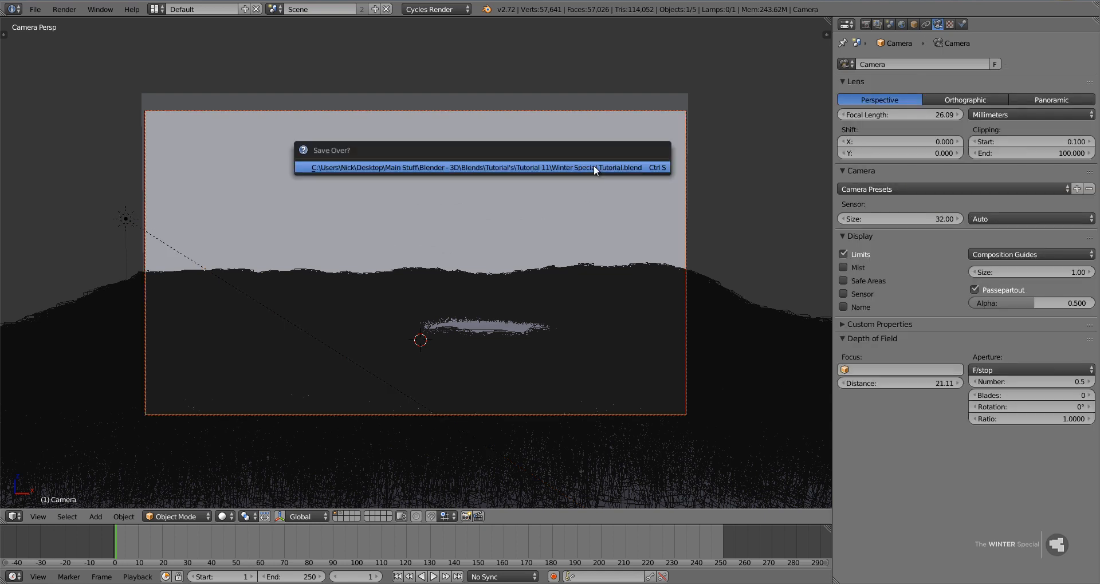
click(594, 165)
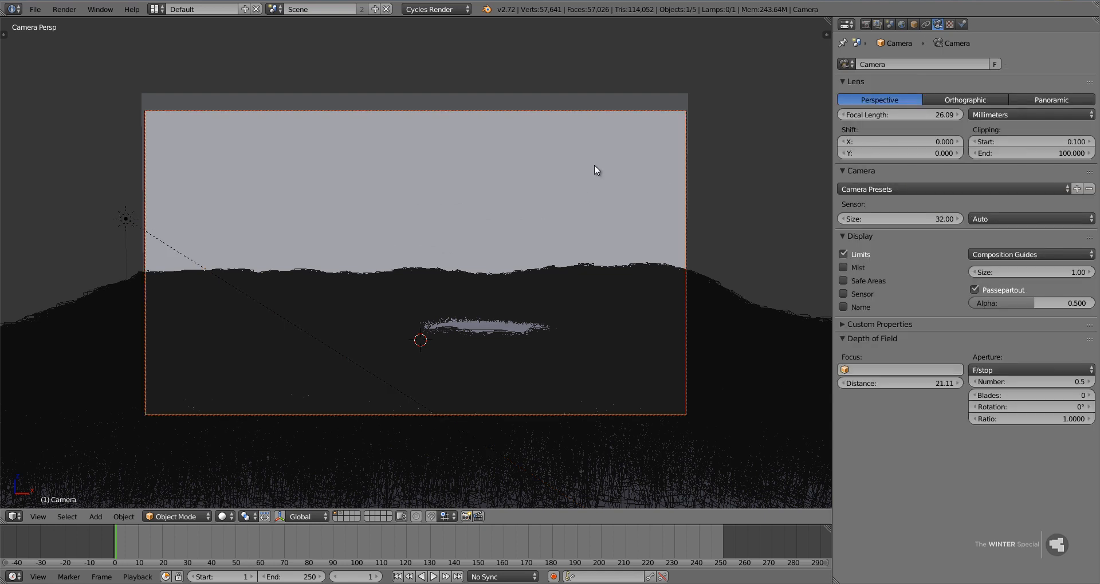
click(865, 24)
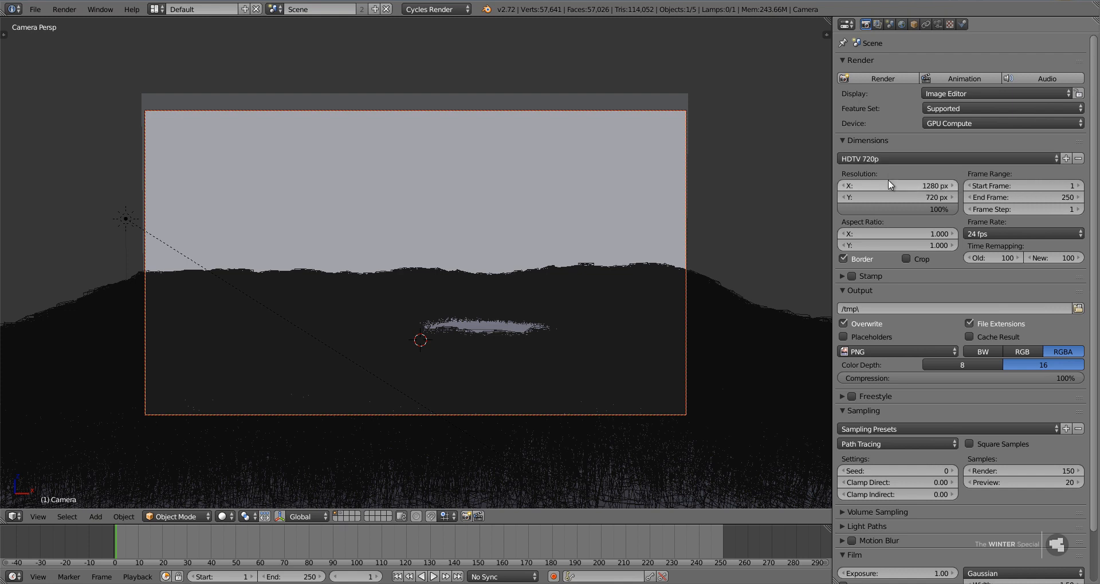
key(space)
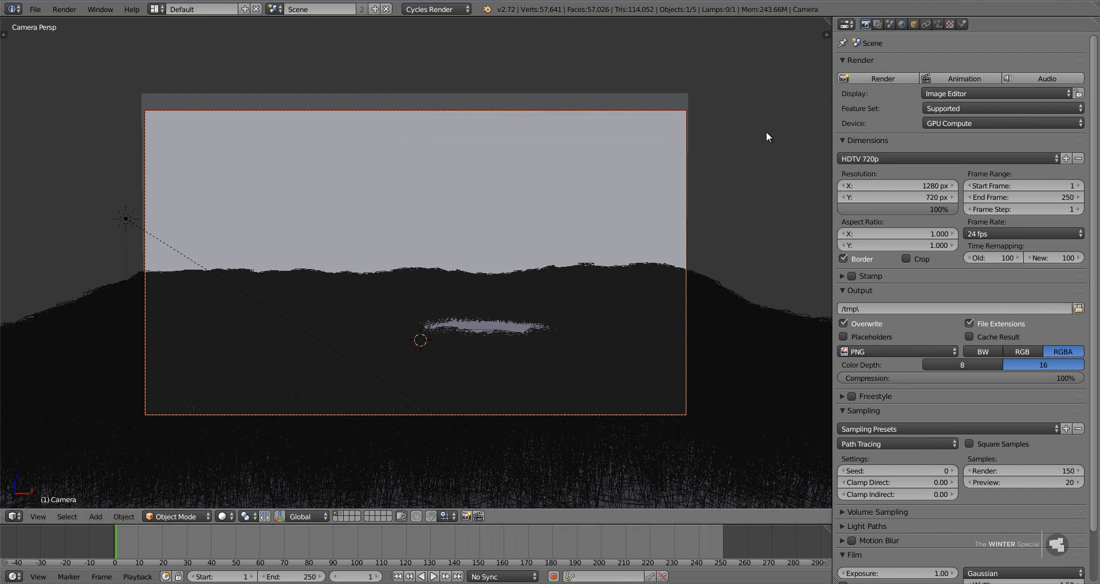
key(F12)
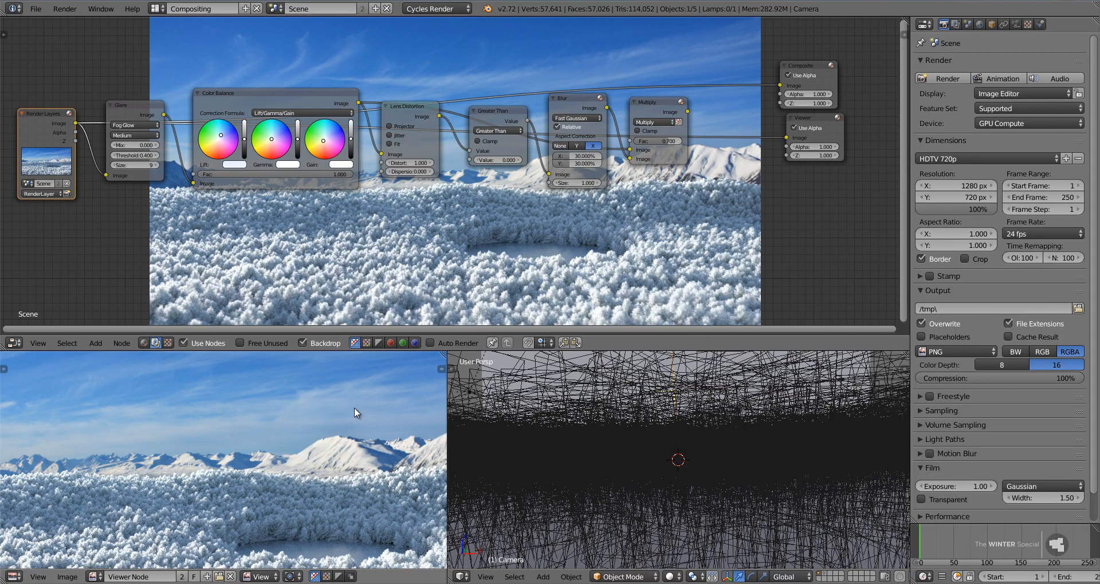
Maximize the compositing node editor and show the Multiply node's output in the viewer backdrop.
key(ctrl+Up)
key(ctrl+Up)
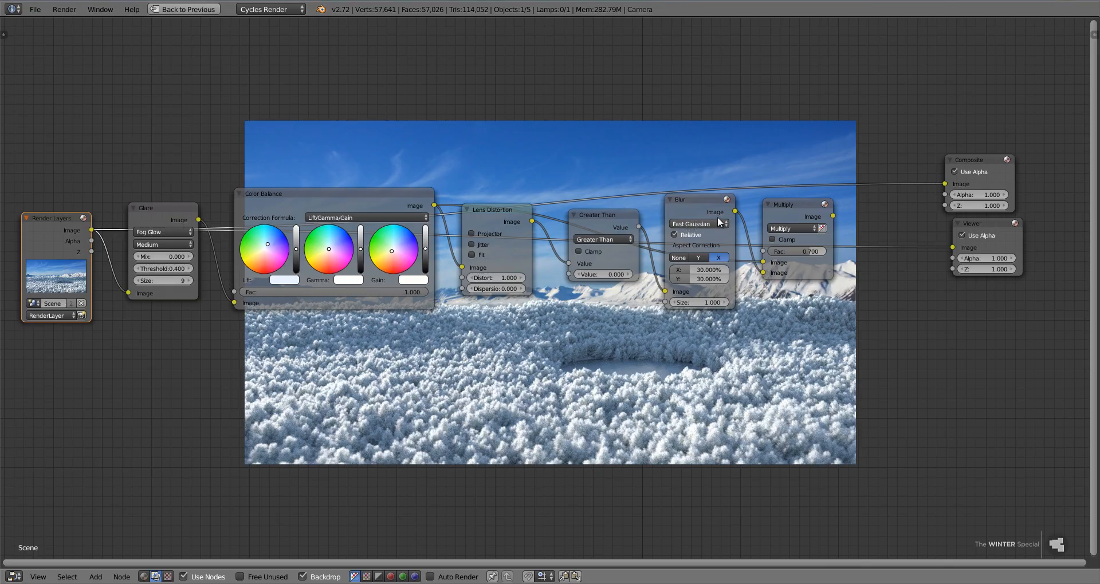
ctrl+shift+click(789, 206)
middle_drag(780, 343, 752, 112)
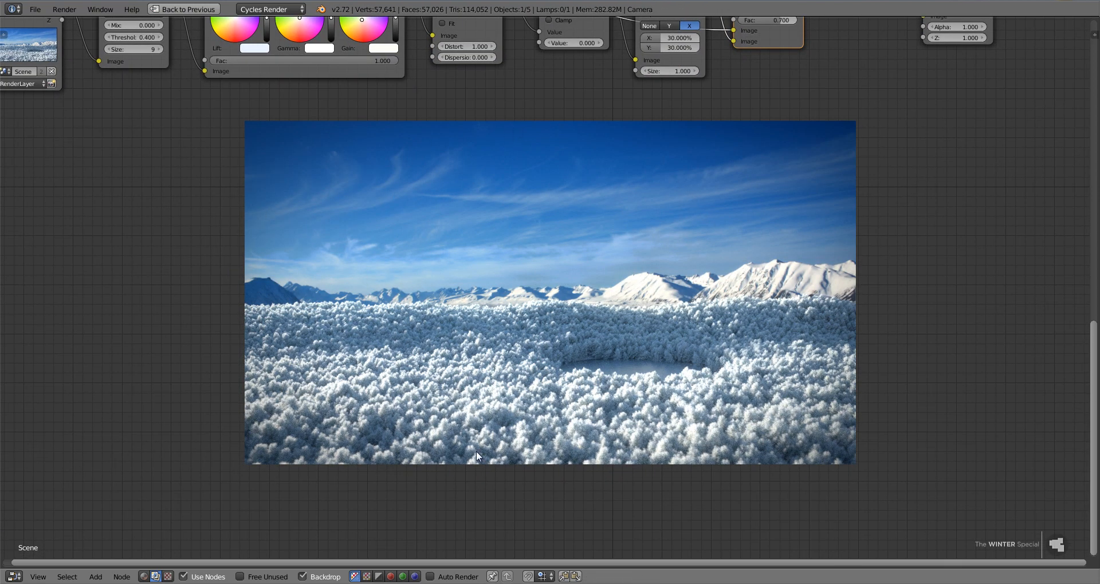
Lower the Glare node's threshold to 0.300.
middle_drag(444, 275, 531, 471)
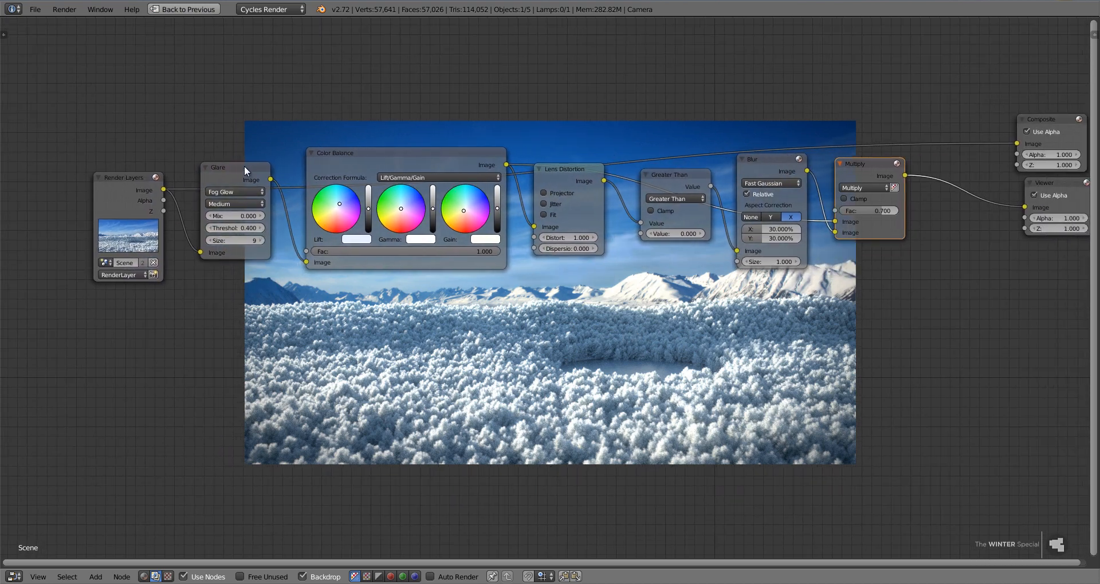
click(208, 228)
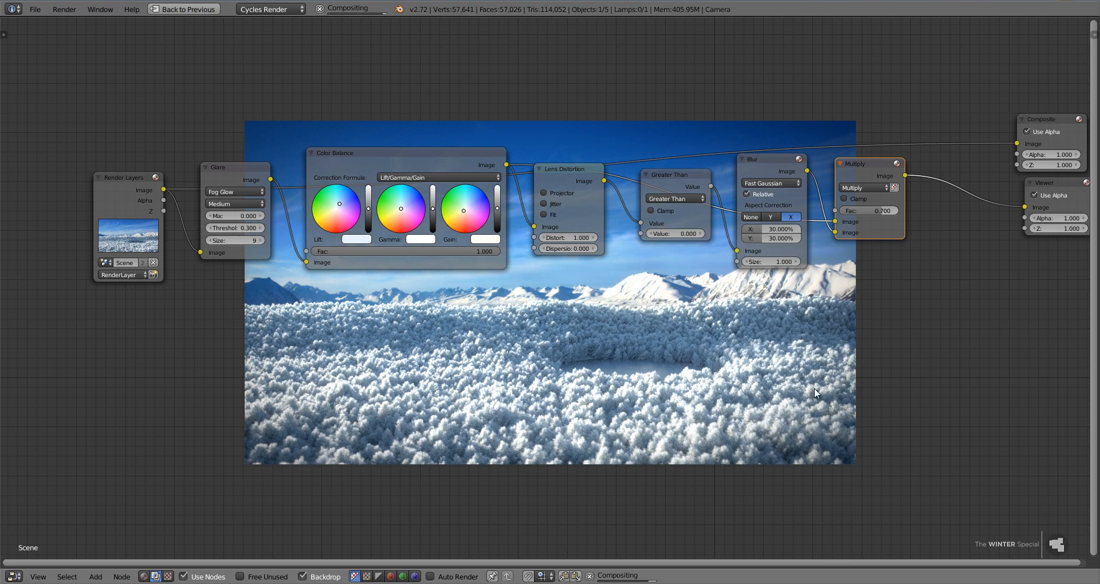
key(Home)
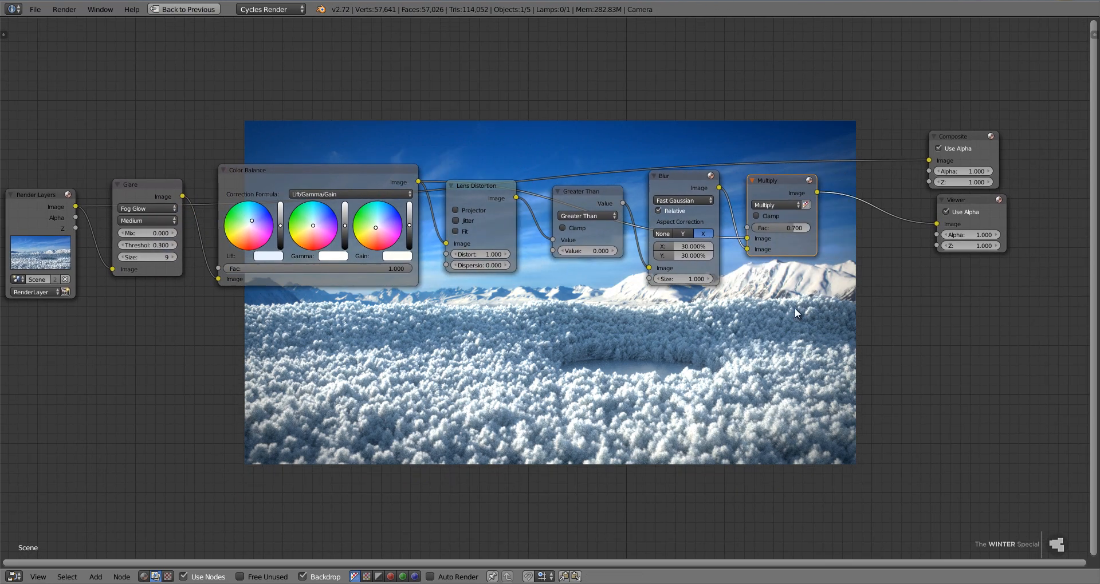
Move the Composite and Viewer nodes together farther from the Multiply node to make room for another node.
click(947, 197)
shift+click(964, 139)
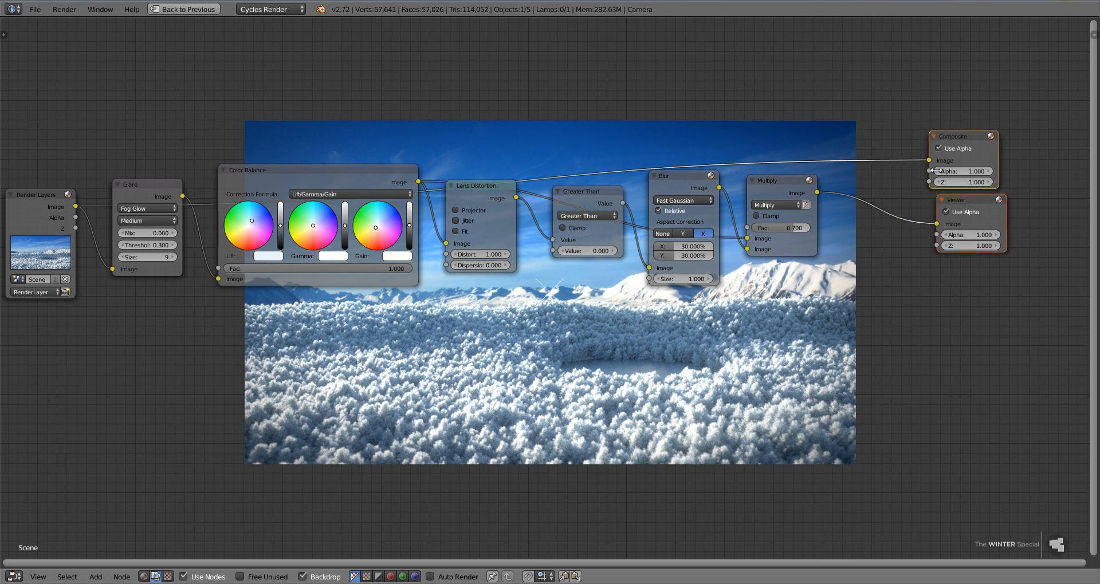
key(g)
click(1043, 217)
Insert an RGB Curves node between Multiply and Viewer and raise its curve's midpoint to about X 0.466, Y 0.565.
key(shift+a)
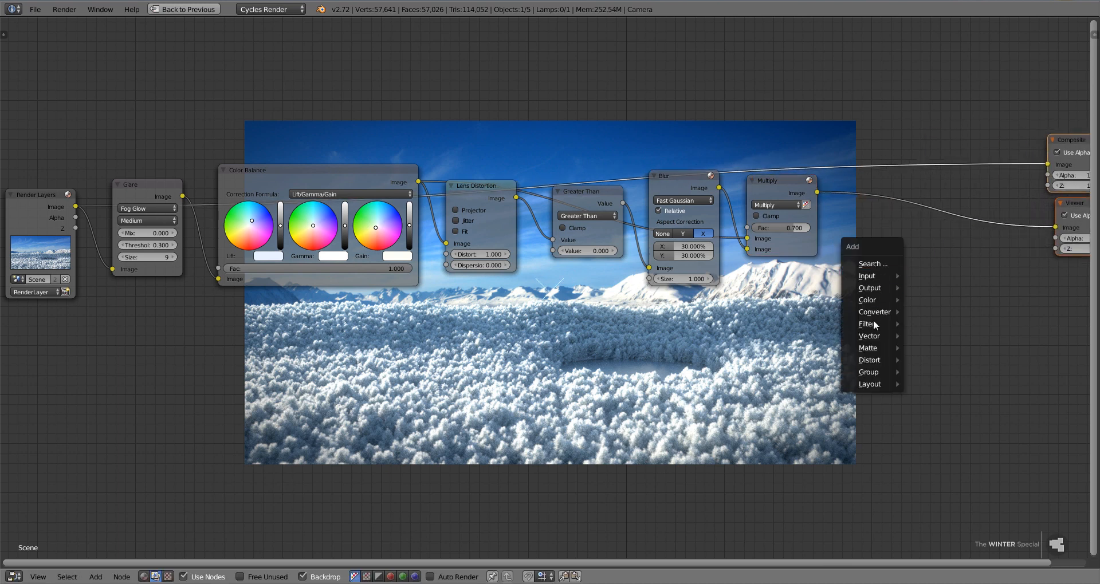
mouse_move(877, 300)
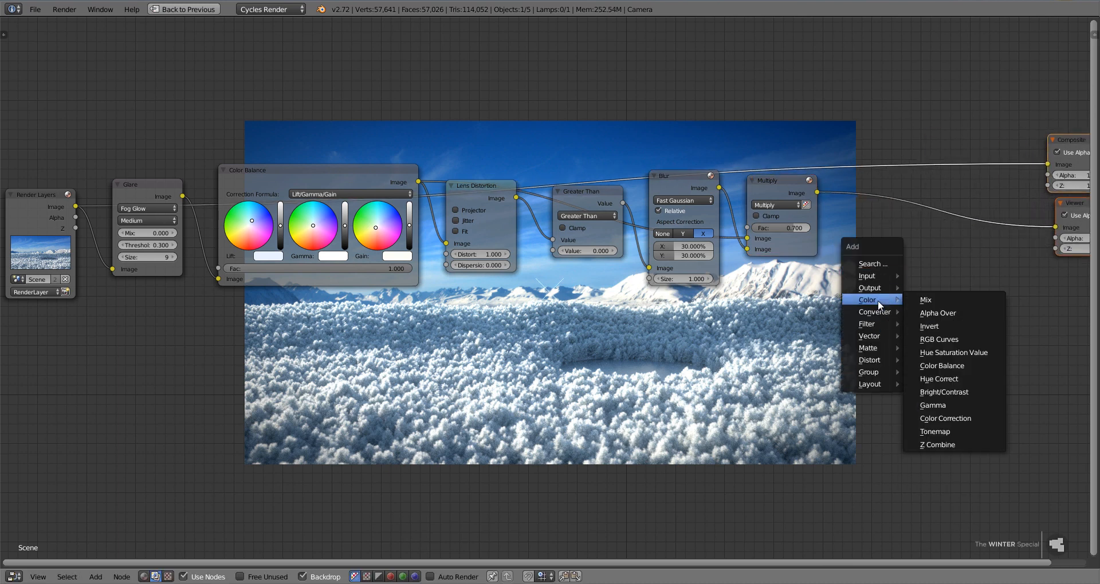
click(944, 339)
click(854, 178)
drag(913, 259, 905, 252)
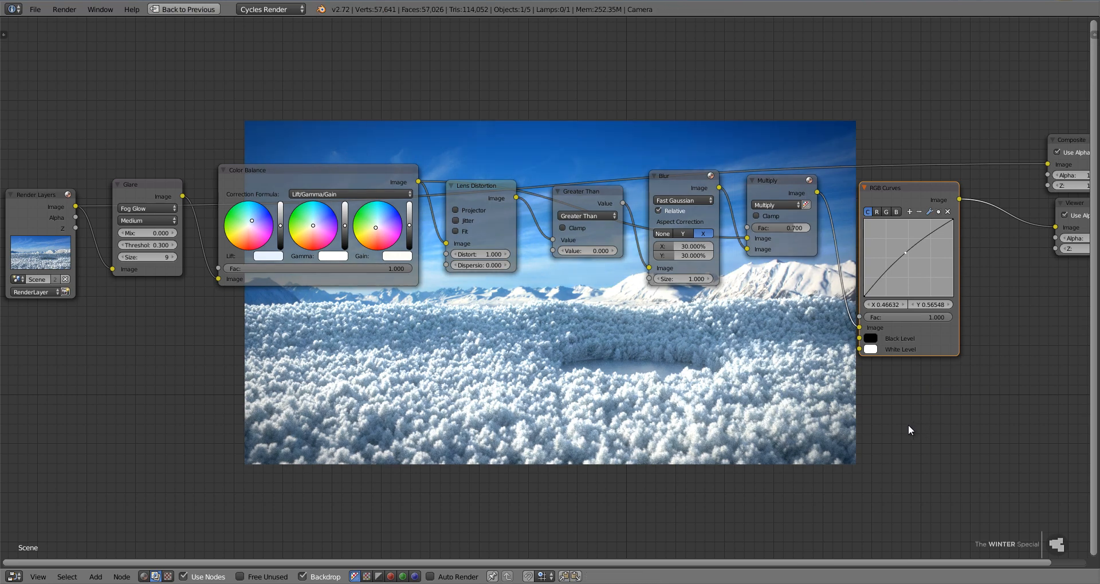
middle_drag(908, 424, 764, 385)
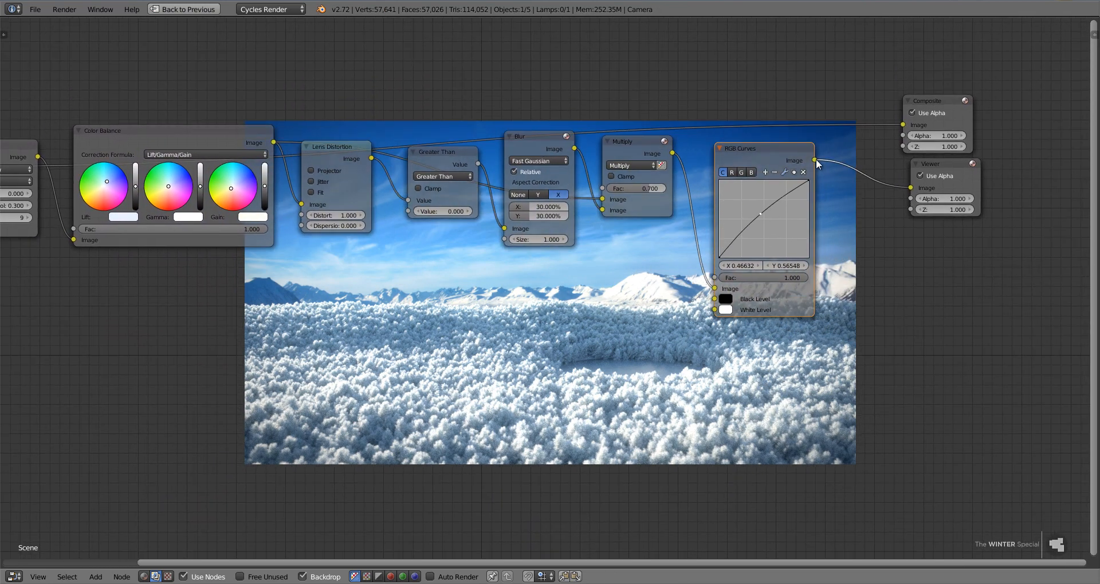
Connect the RGB Curves node's Image output to the Composite node and shift the RGB Curves node slightly upward.
drag(816, 160, 903, 125)
drag(778, 144, 766, 111)
Review the start of the node chain and look up Glare among the Filter nodes without adding another one.
middle_drag(488, 411, 584, 463)
scroll(569, 450, down, 1)
drag(75, 258, 78, 238)
click(165, 220)
key(shift+a)
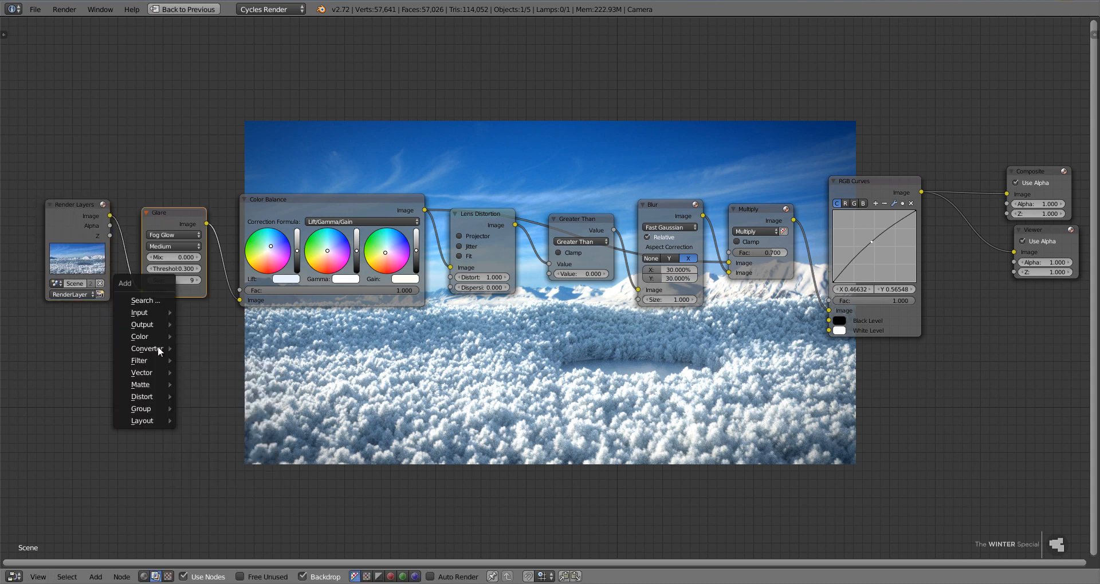
mouse_move(152, 360)
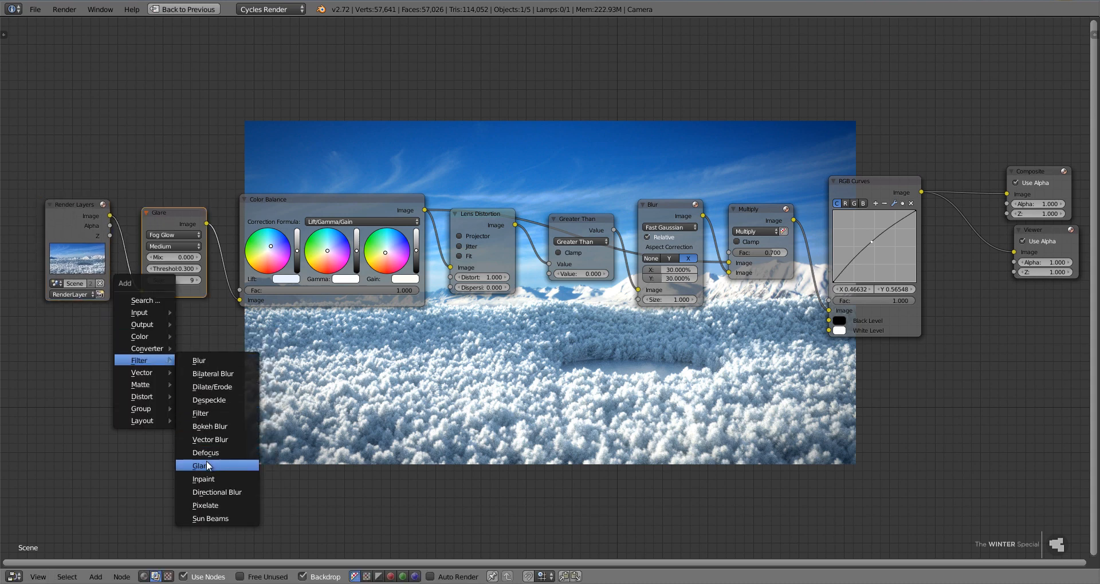
click(174, 234)
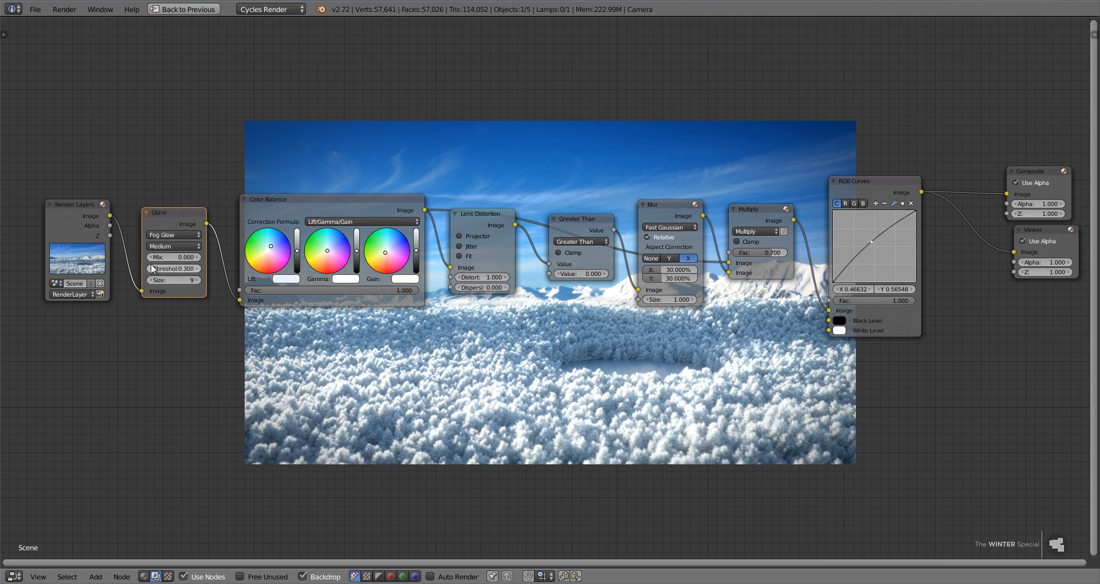
Go through the Color Balance, Lens Distortion, Greater Than, Blur and Multiply nodes one by one to review the grading chain.
click(313, 208)
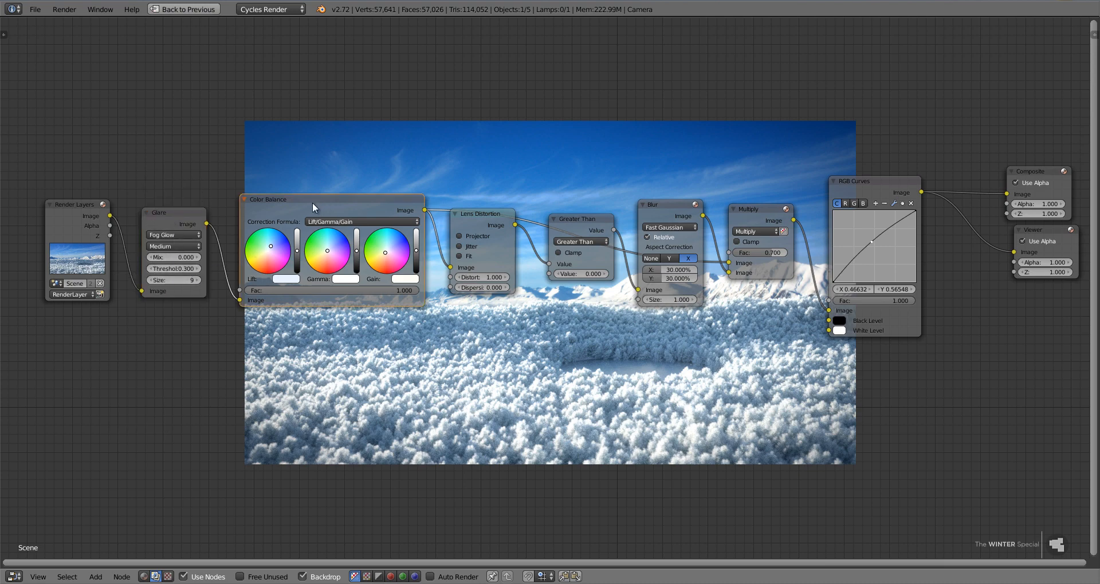
key(g)
right_click(310, 198)
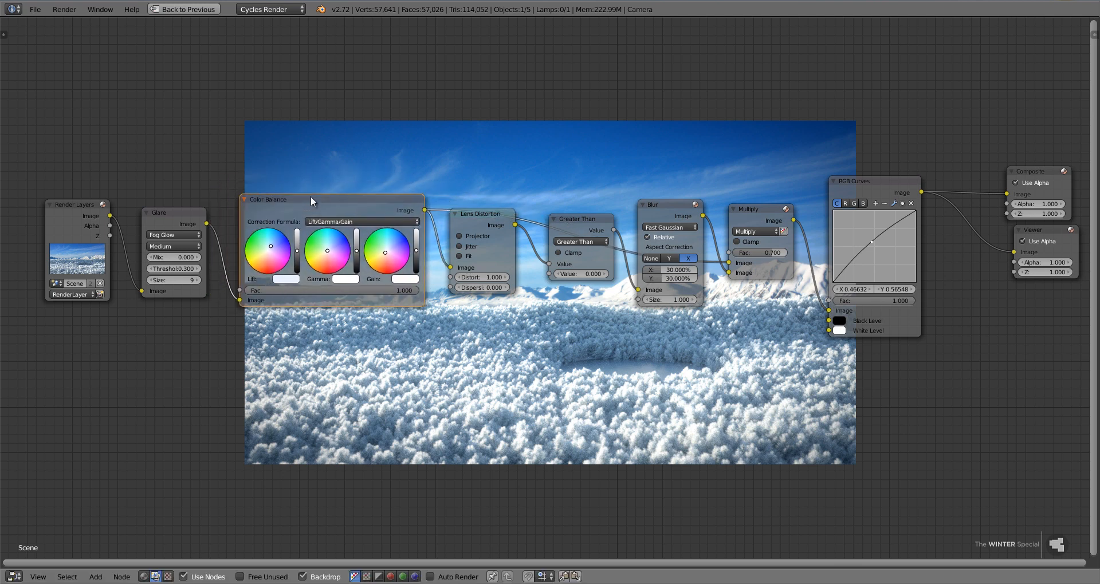
right_click(487, 221)
shift+right_click(579, 219)
shift+right_click(668, 210)
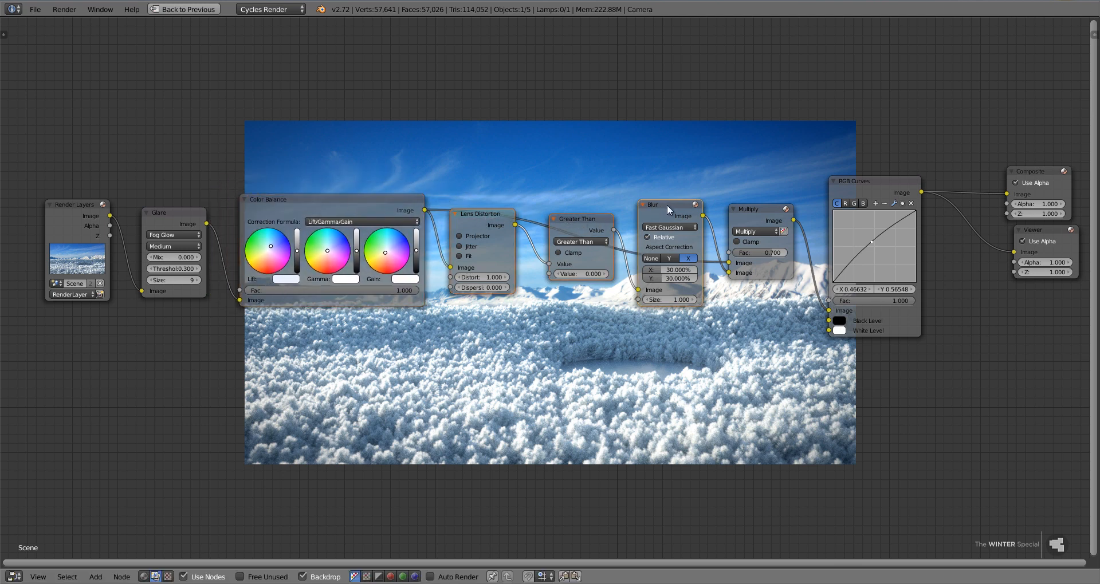
shift+right_click(748, 220)
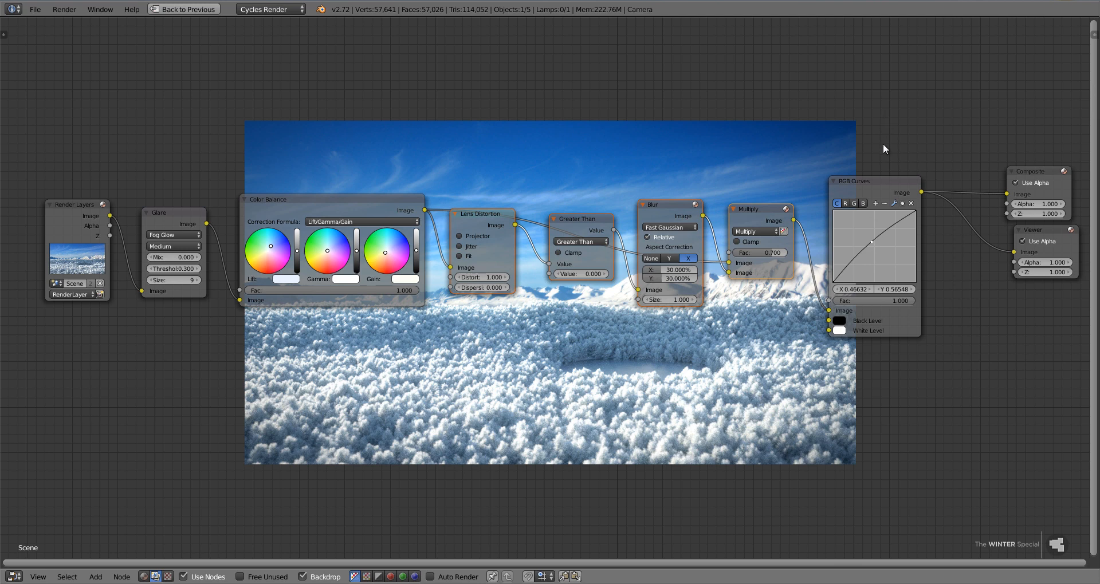
Move the RGB Curves node slightly closer to the Multiply node.
right_click(882, 182)
key(g)
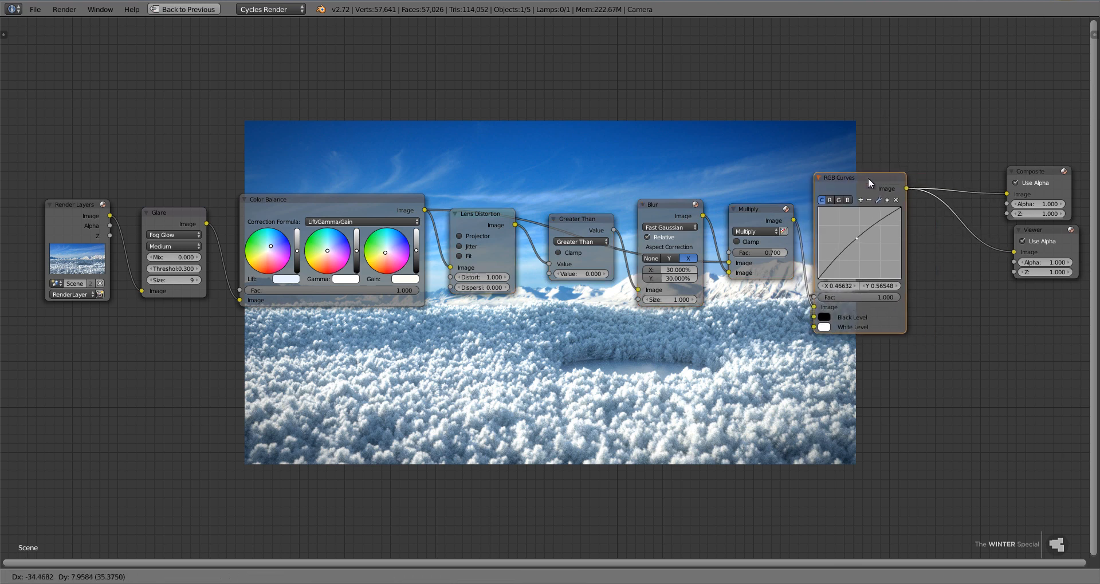
click(872, 178)
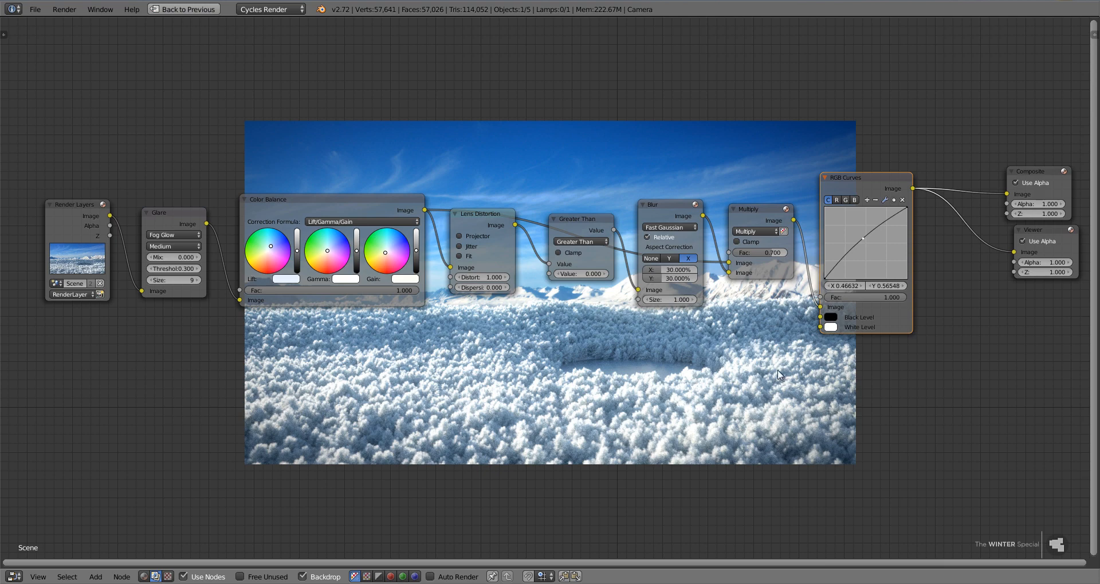
Examine the graded landscape in the backdrop with the node chain kept clear above most of the image.
middle_drag(779, 375, 771, 220)
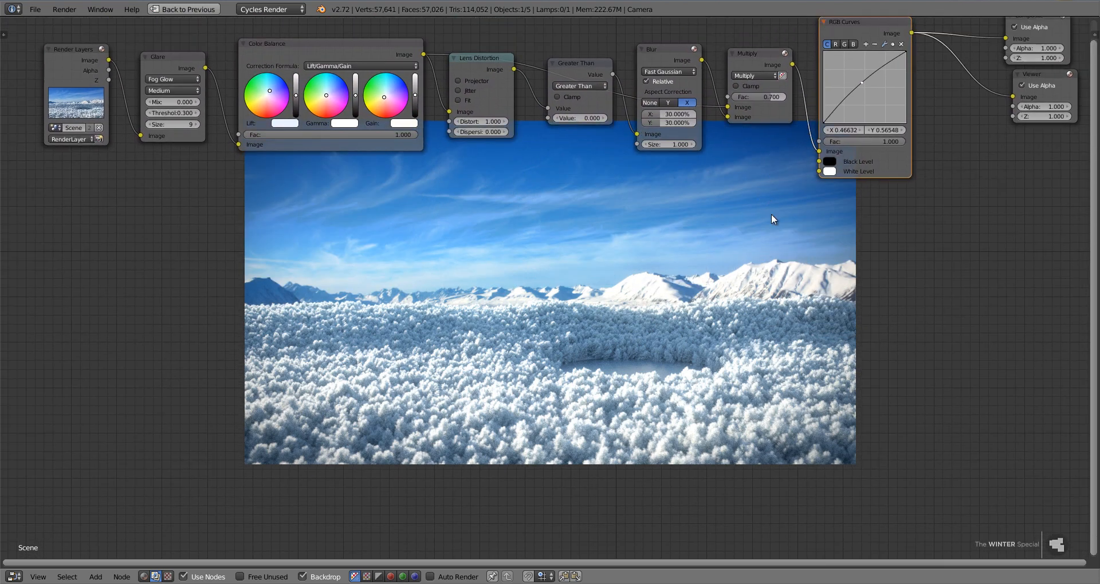
scroll(771, 214, down, 4)
middle_drag(765, 269, 761, 193)
scroll(956, 286, down, 1)
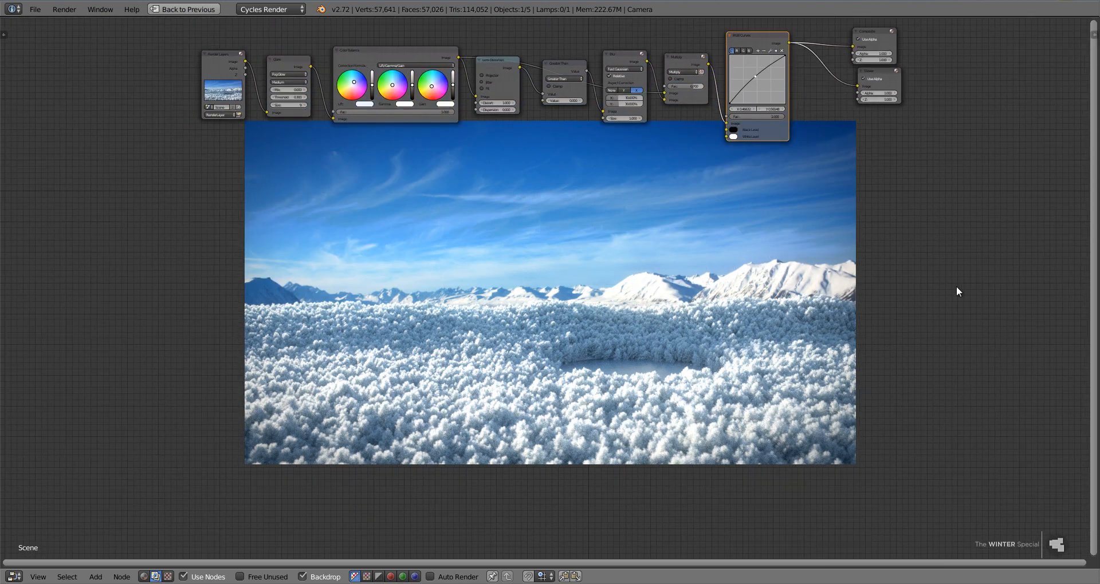